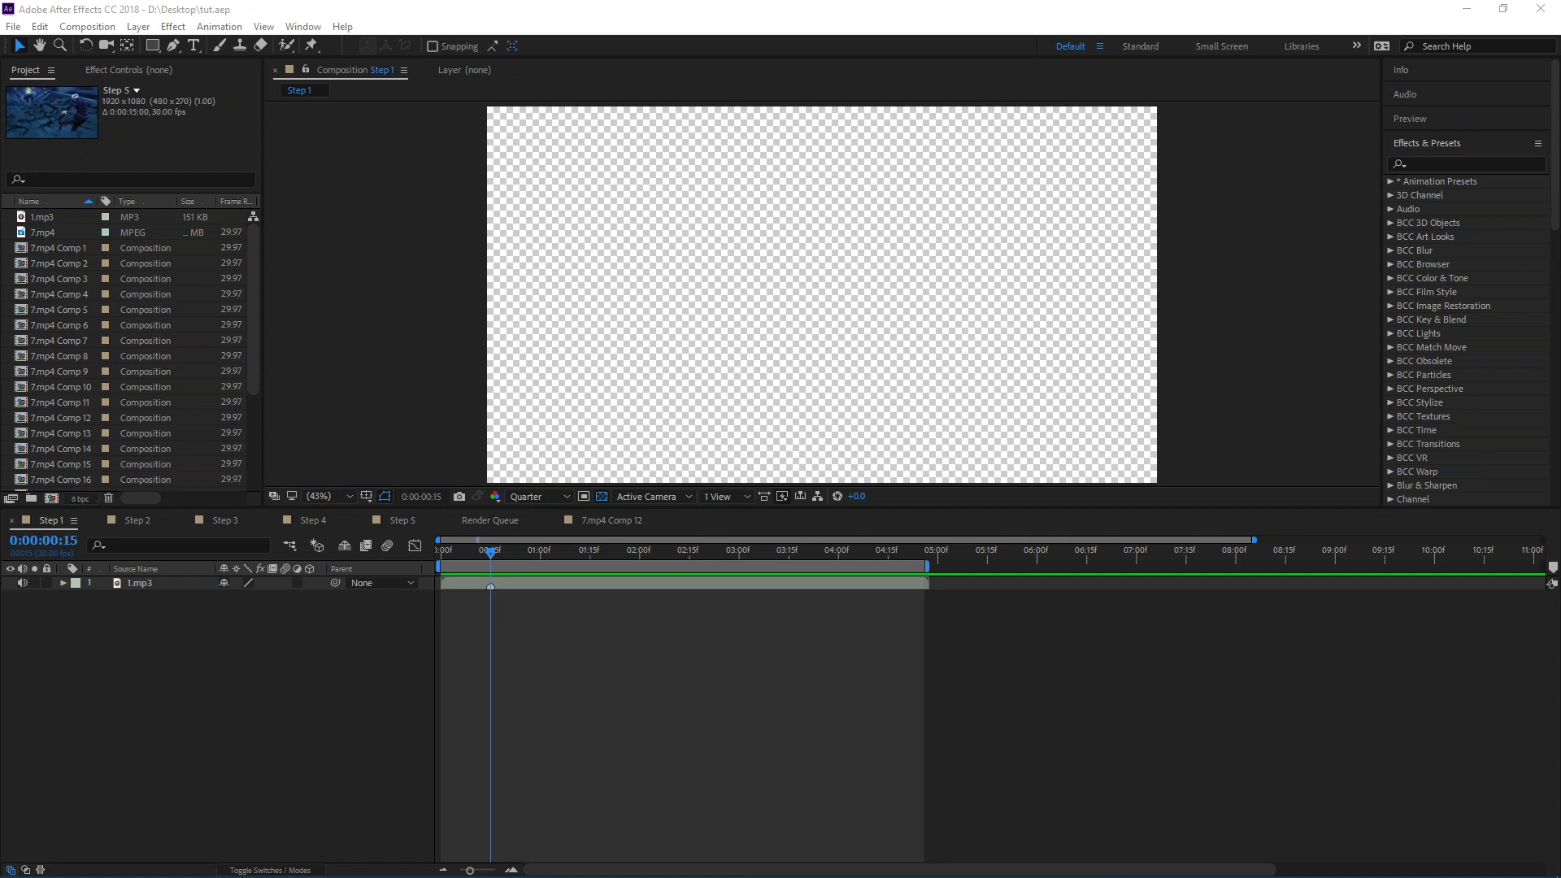
# Reveal the audio waveform of the 1.mp3 layer in the Step 1 composition.
pyautogui.click(199, 583)
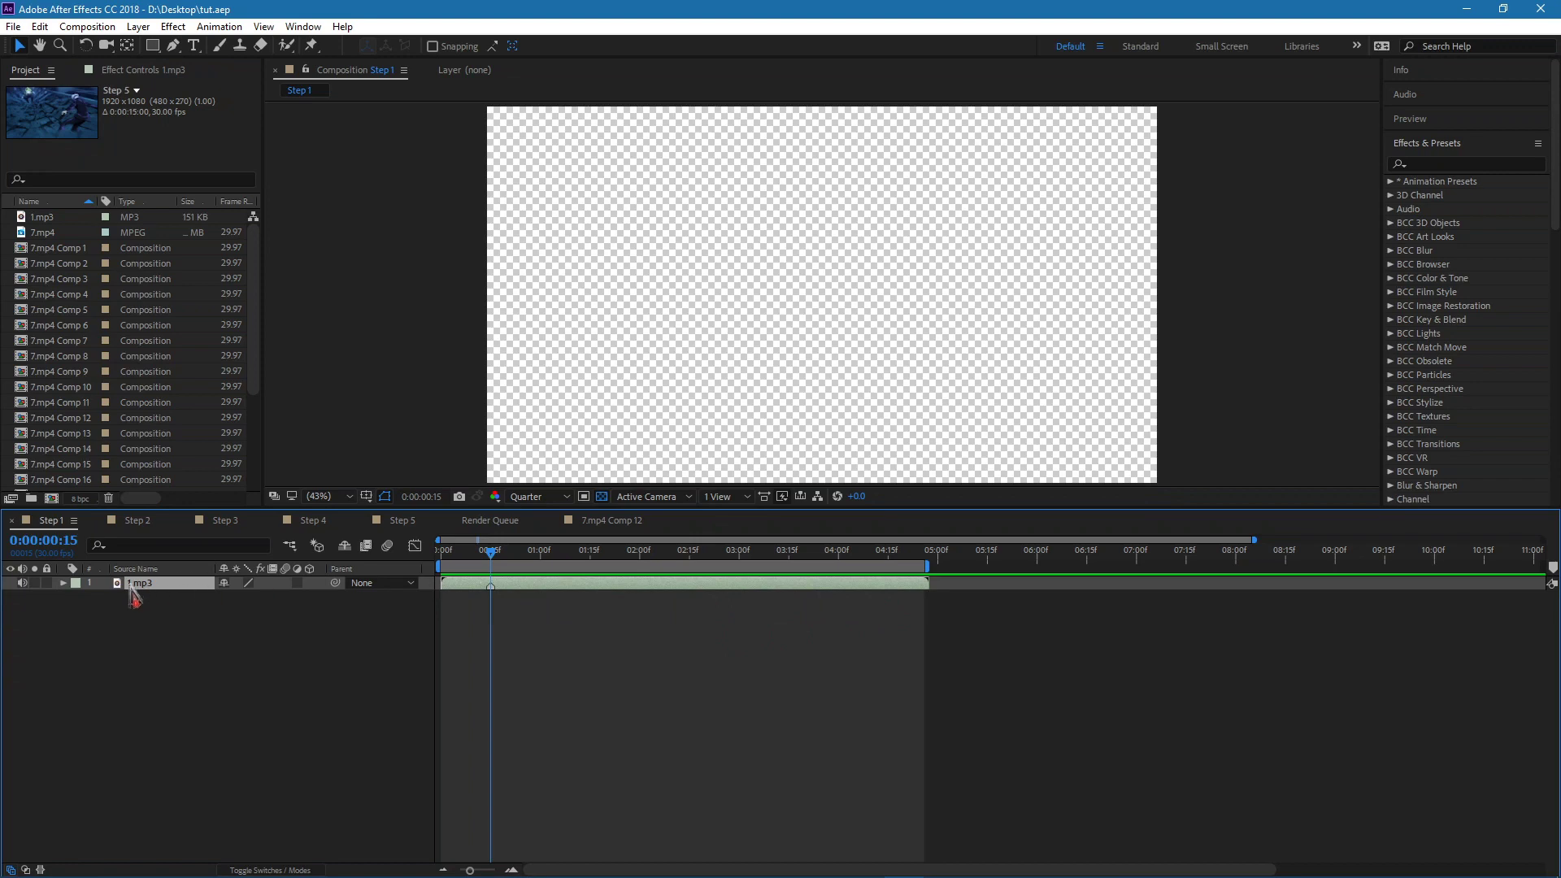
pyautogui.click(64, 582)
pyautogui.click(78, 597)
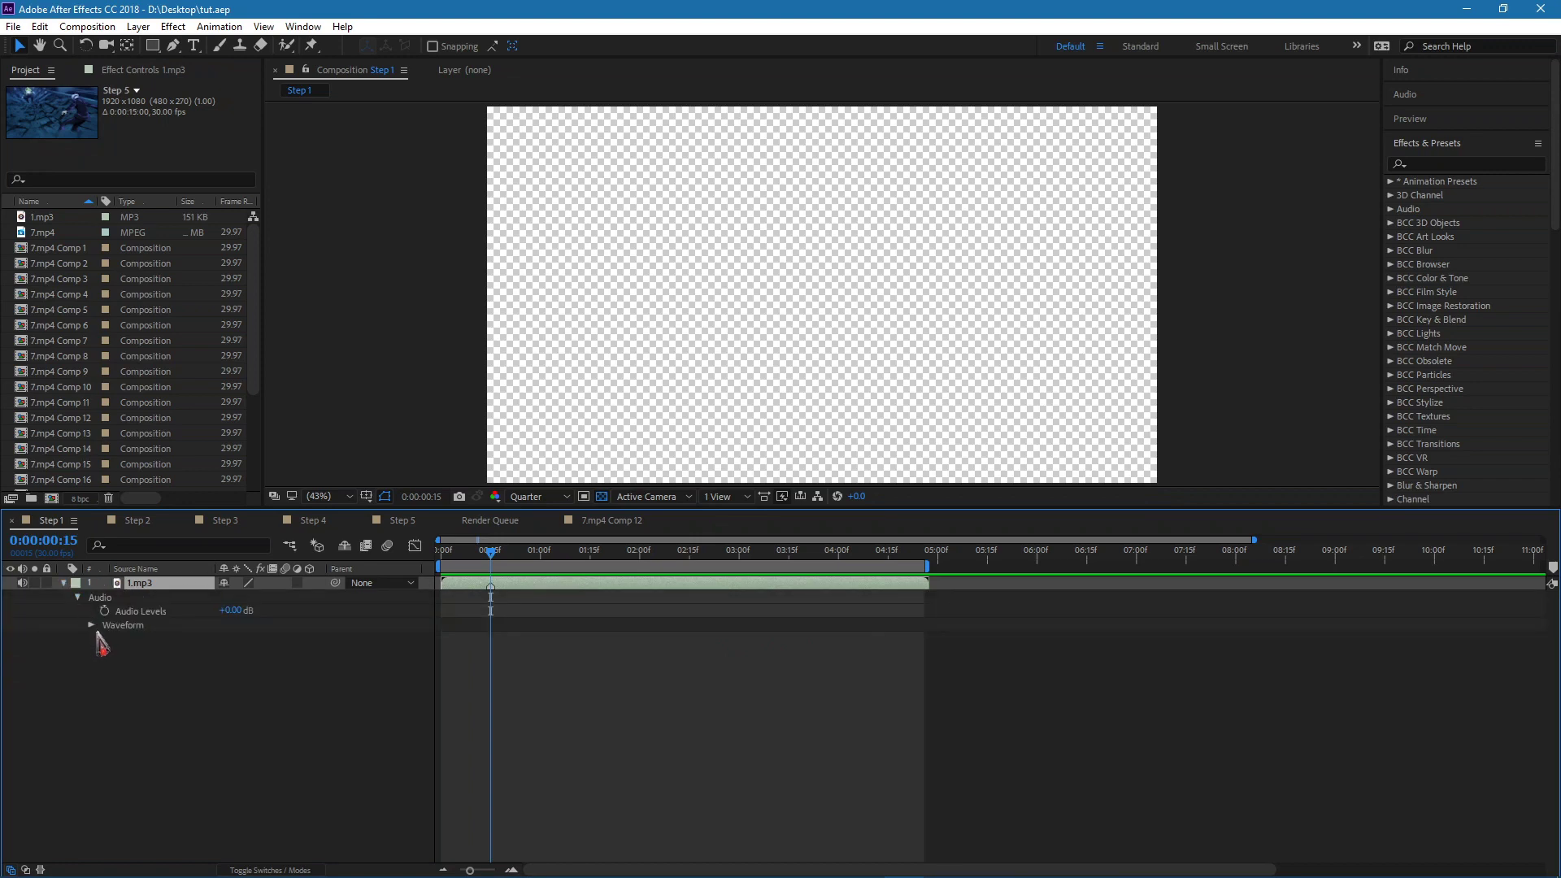
pyautogui.click(92, 625)
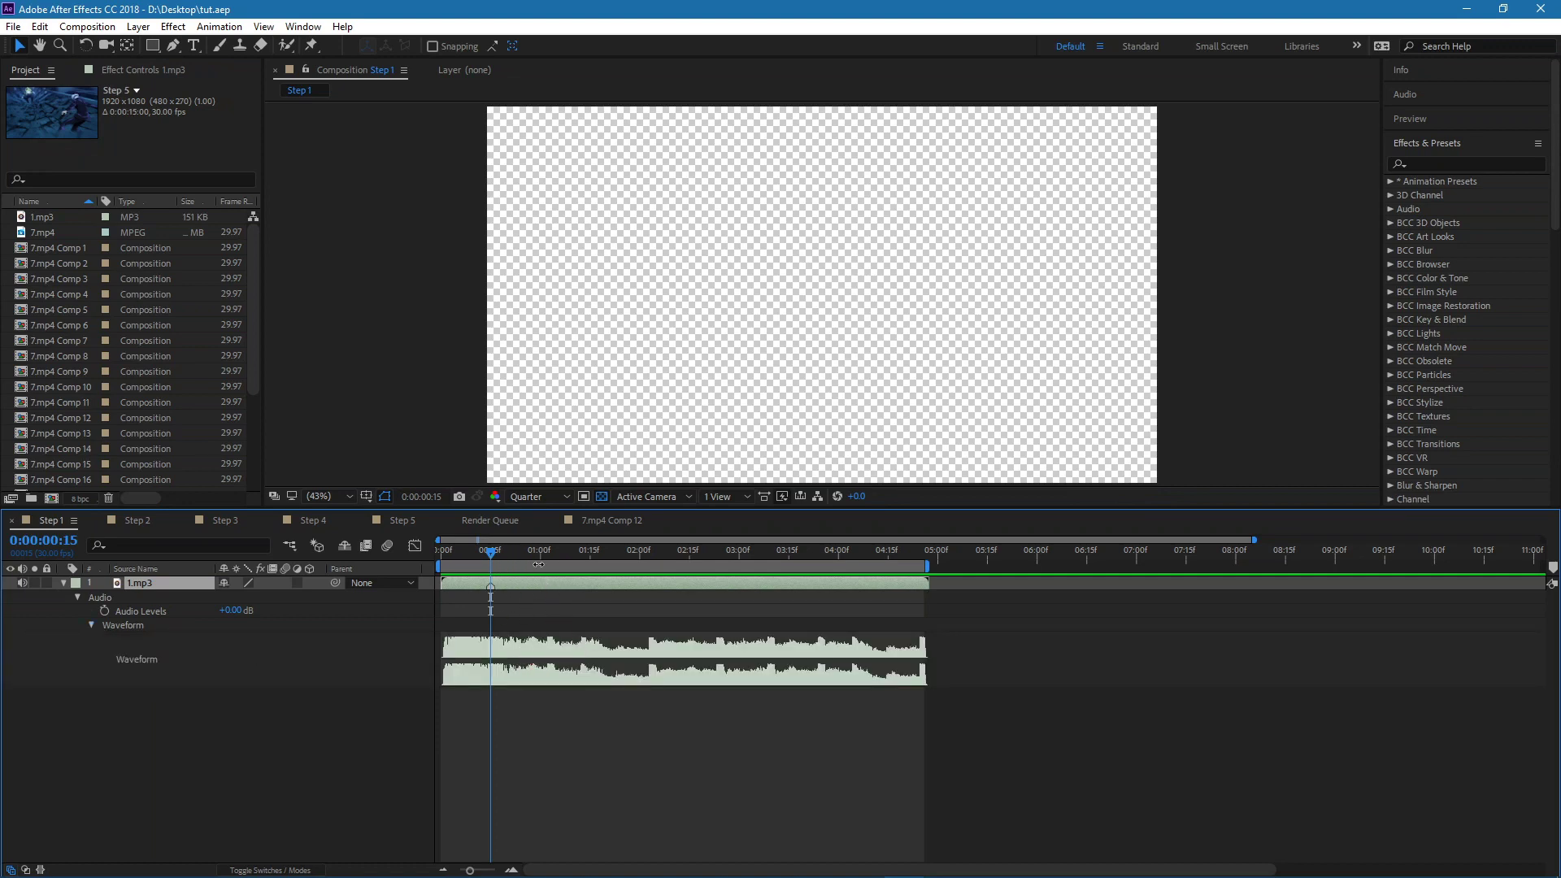
# Add layer markers to 1.mp3 on the waveform's beats at 0:00:01:02 and 0:00:01:12.
pyautogui.click(541, 554)
pyautogui.moveTo(471, 869); pyautogui.dragTo(493, 871)
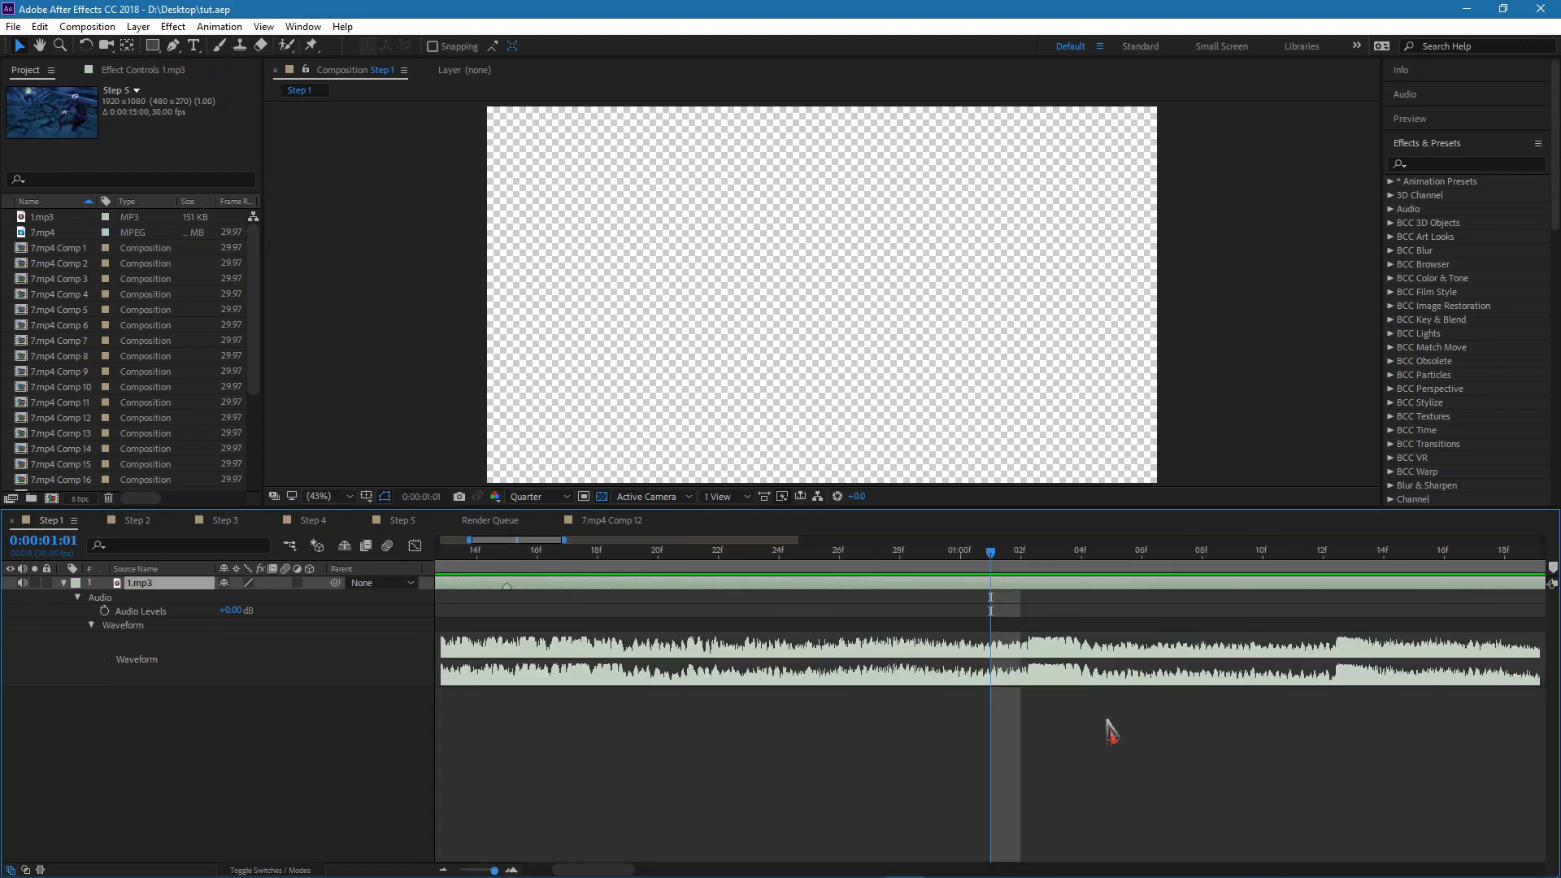
pyautogui.click(1027, 553)
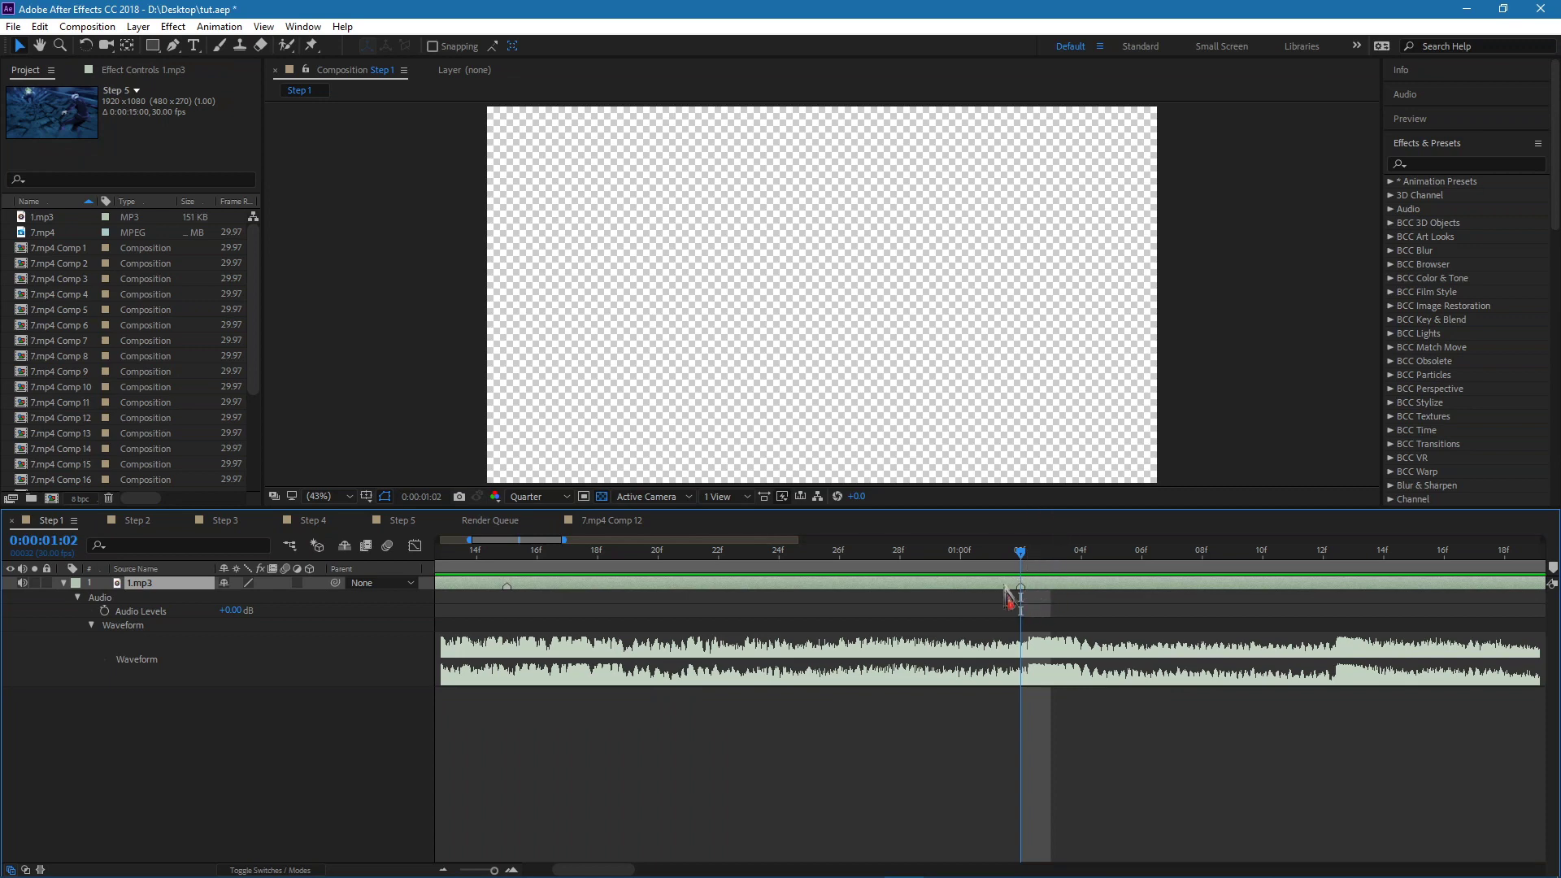
pyautogui.click(1333, 553)
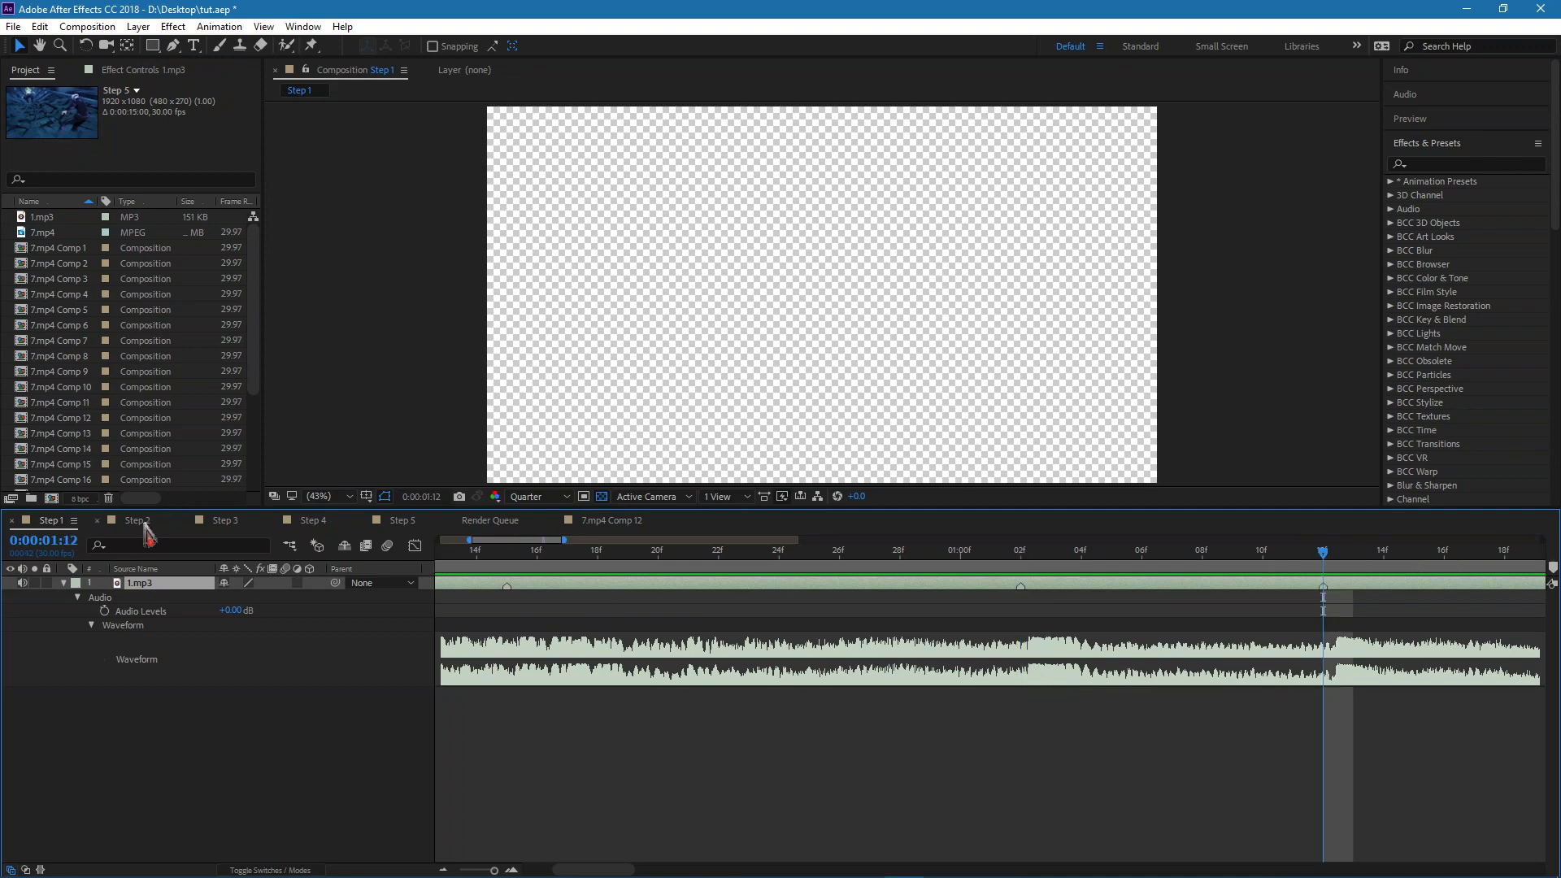
# Open the Step 2 composition, examine the 1.mp3 waveform against its markers, and collapse the layer.
pyautogui.click(145, 524)
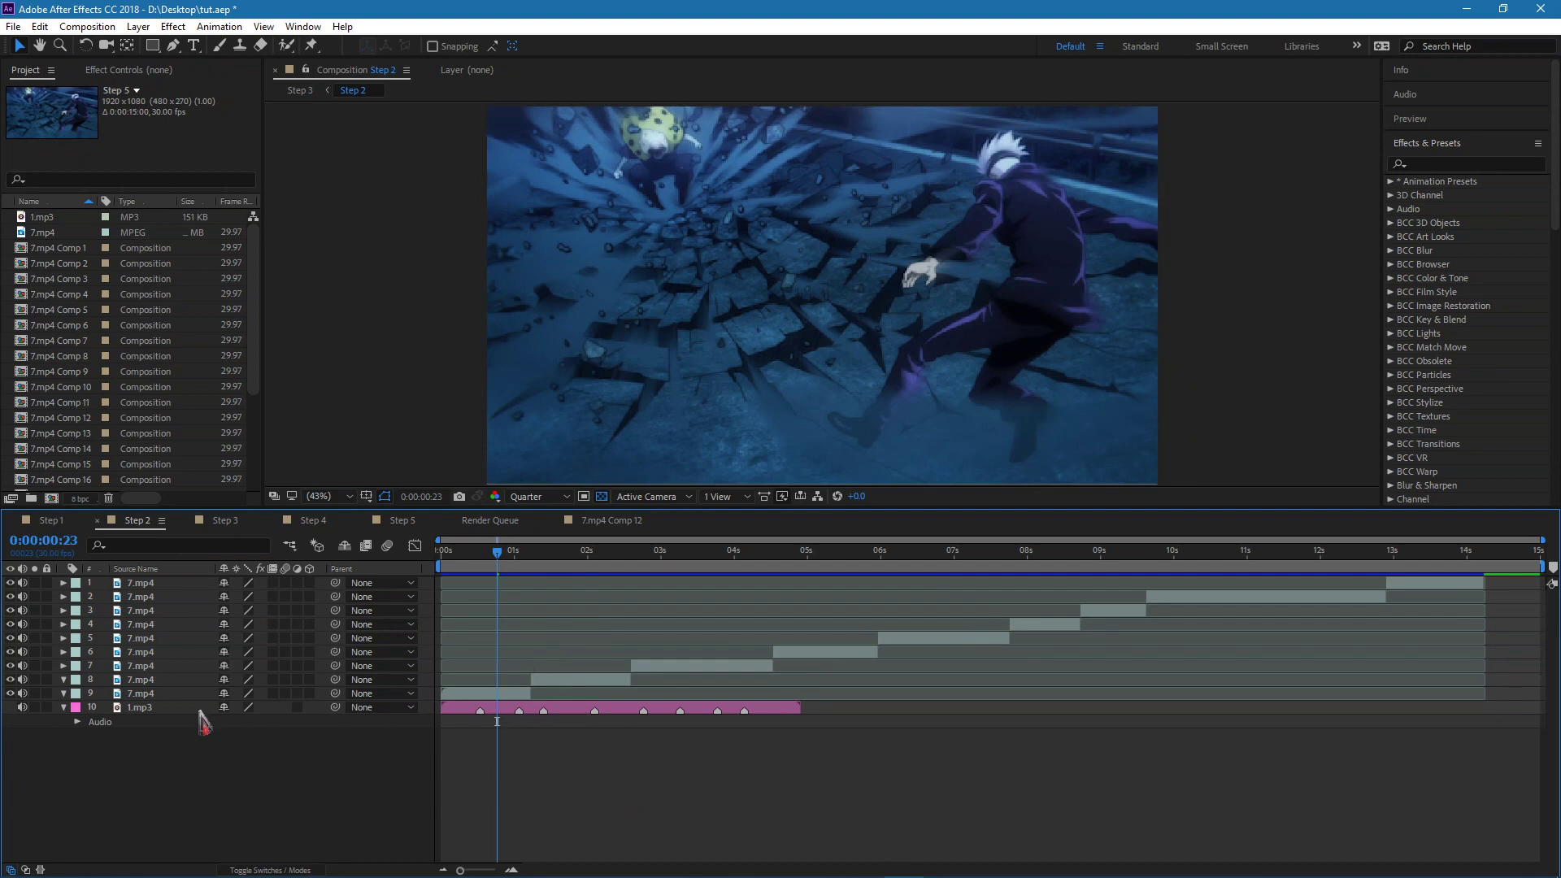
pyautogui.click(77, 722)
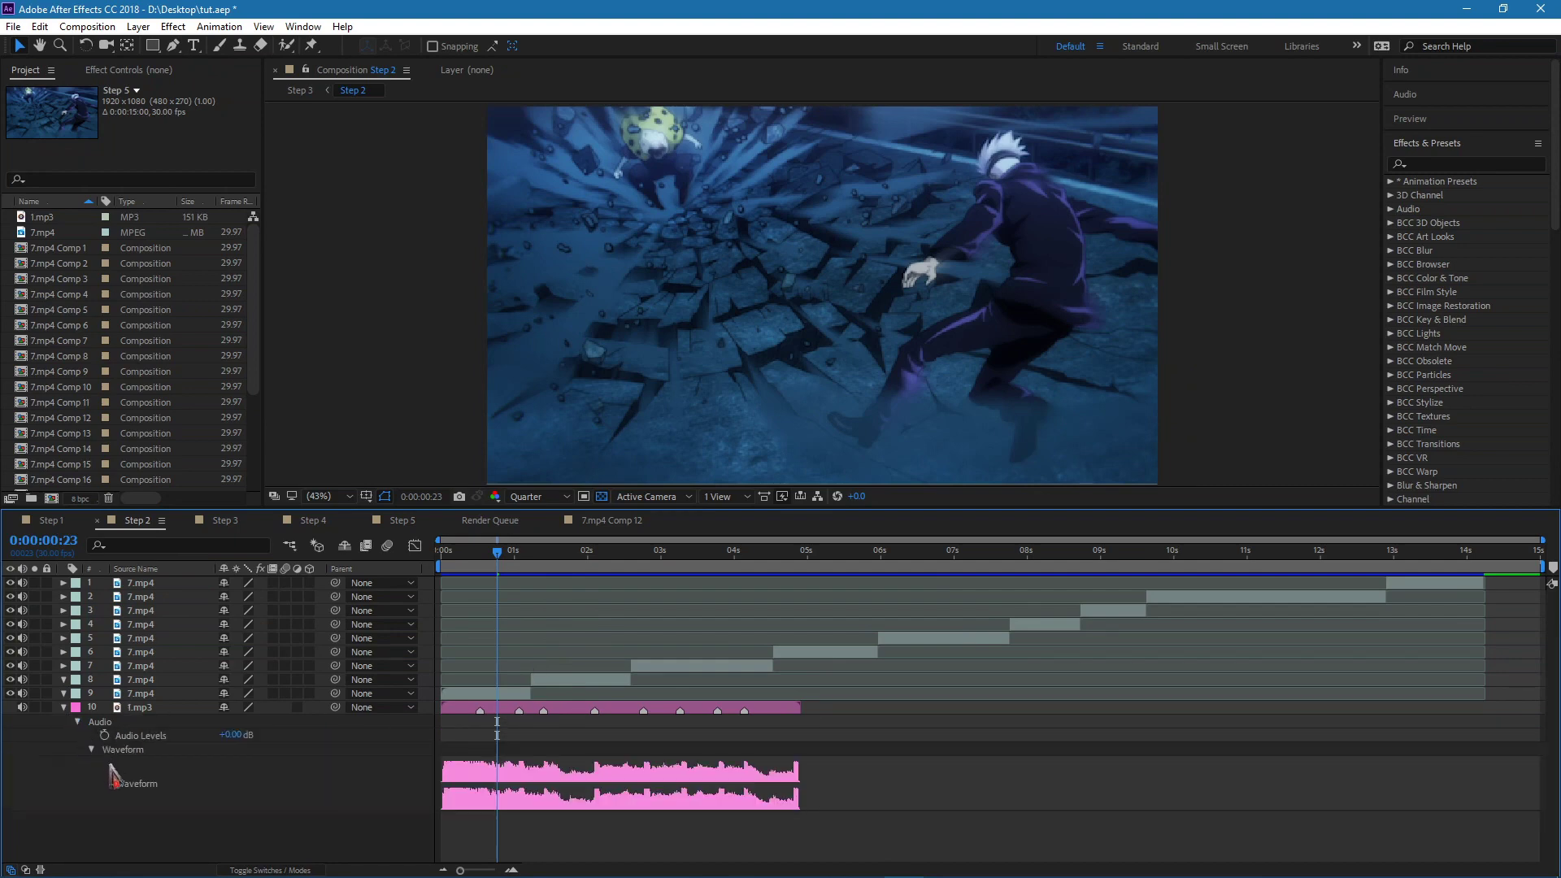
pyautogui.click(64, 707)
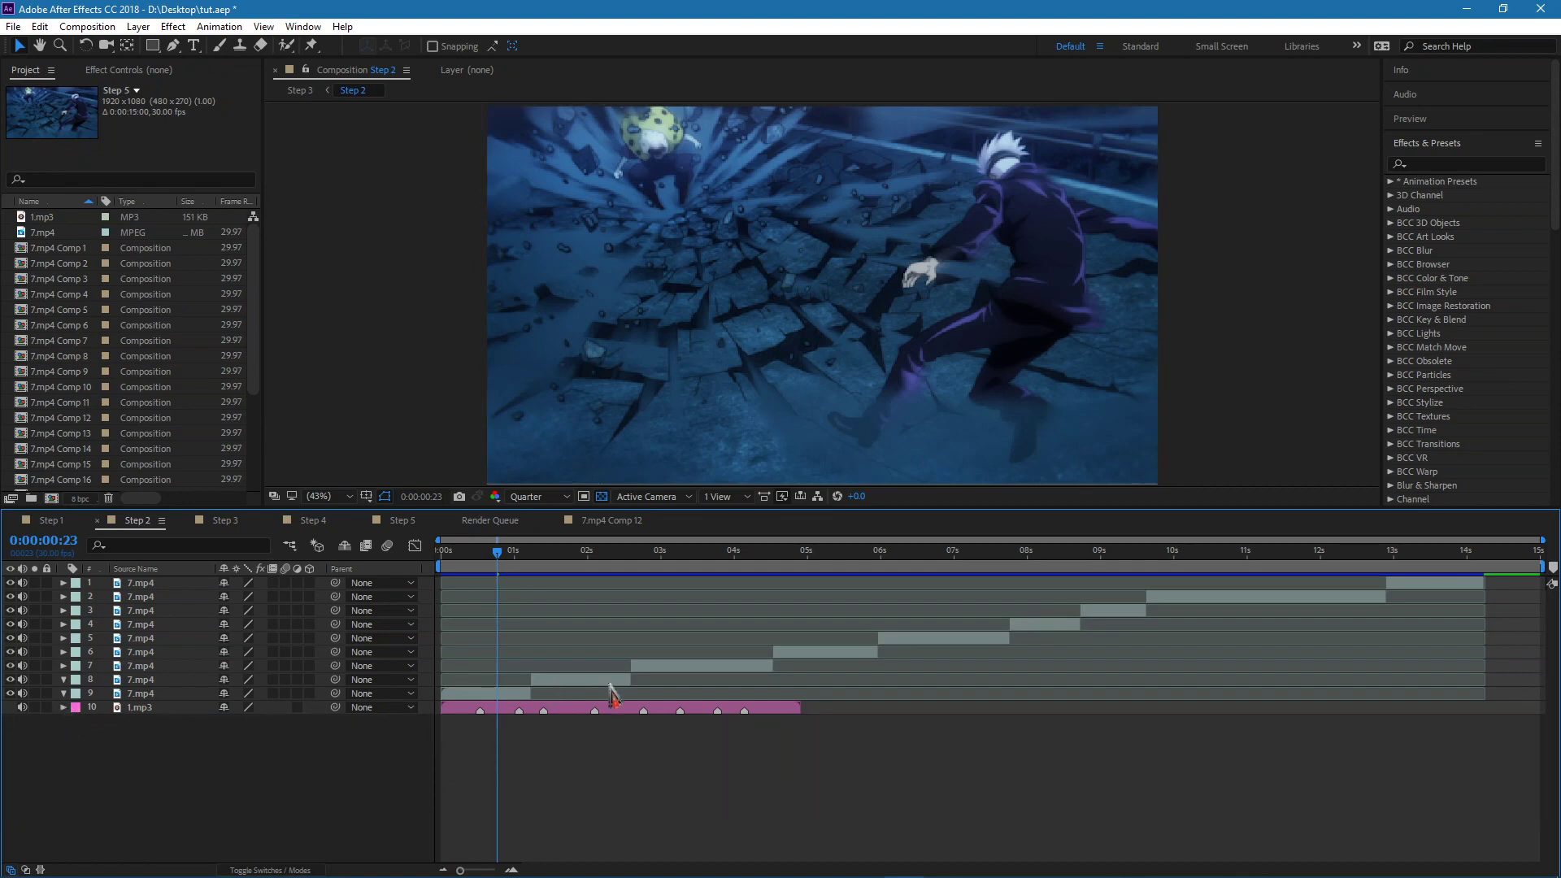
# Select the first 7.mp4 clip on layer 9 and preview the Step 2 composition from the beginning.
pyautogui.click(483, 694)
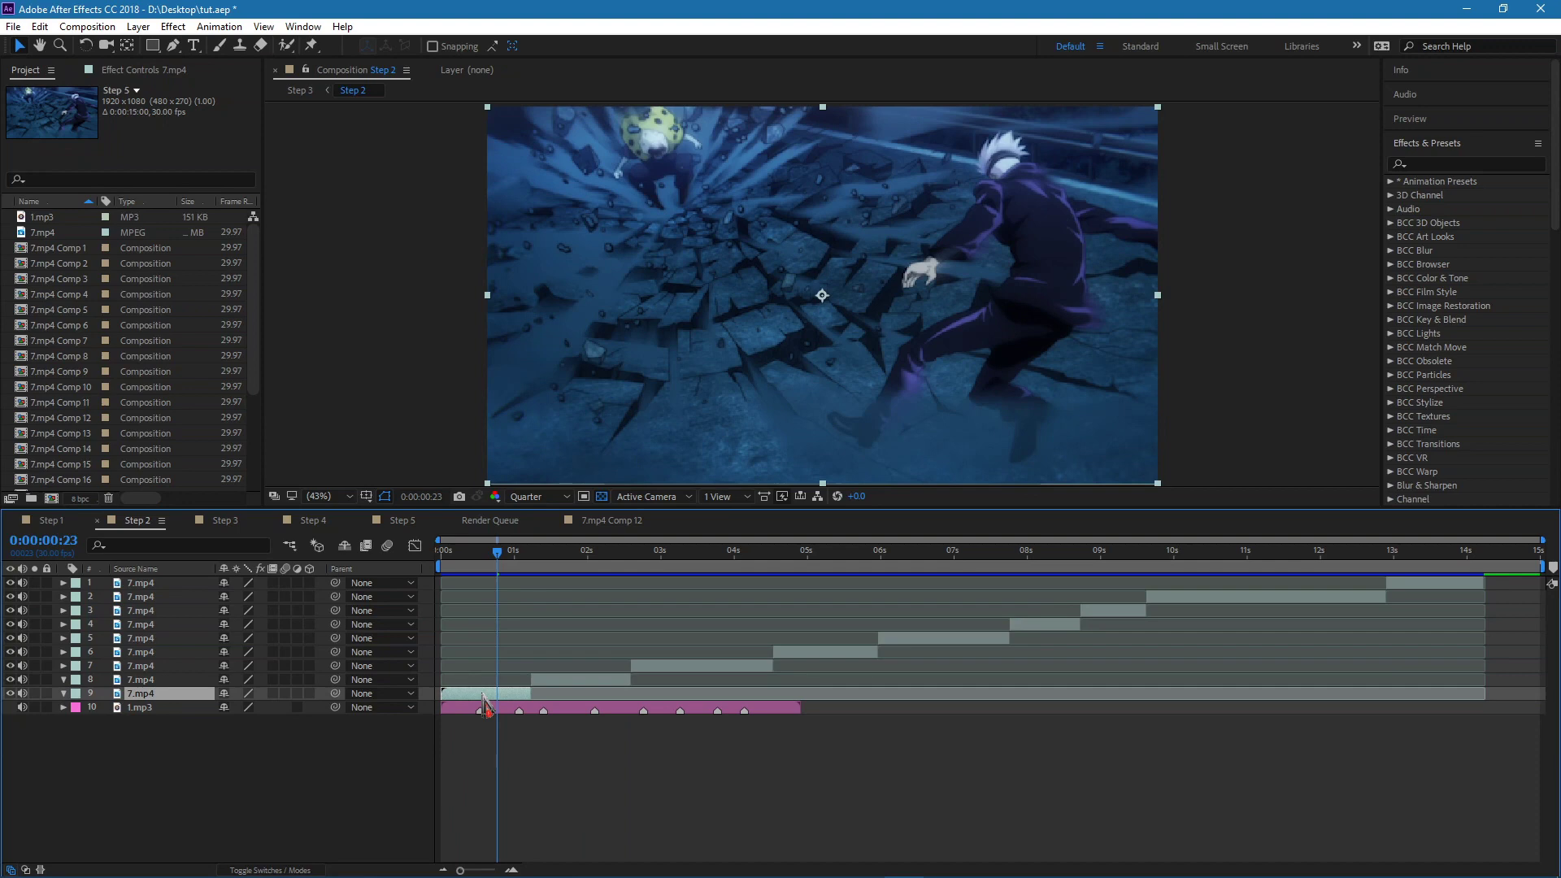
pyautogui.press('Home')
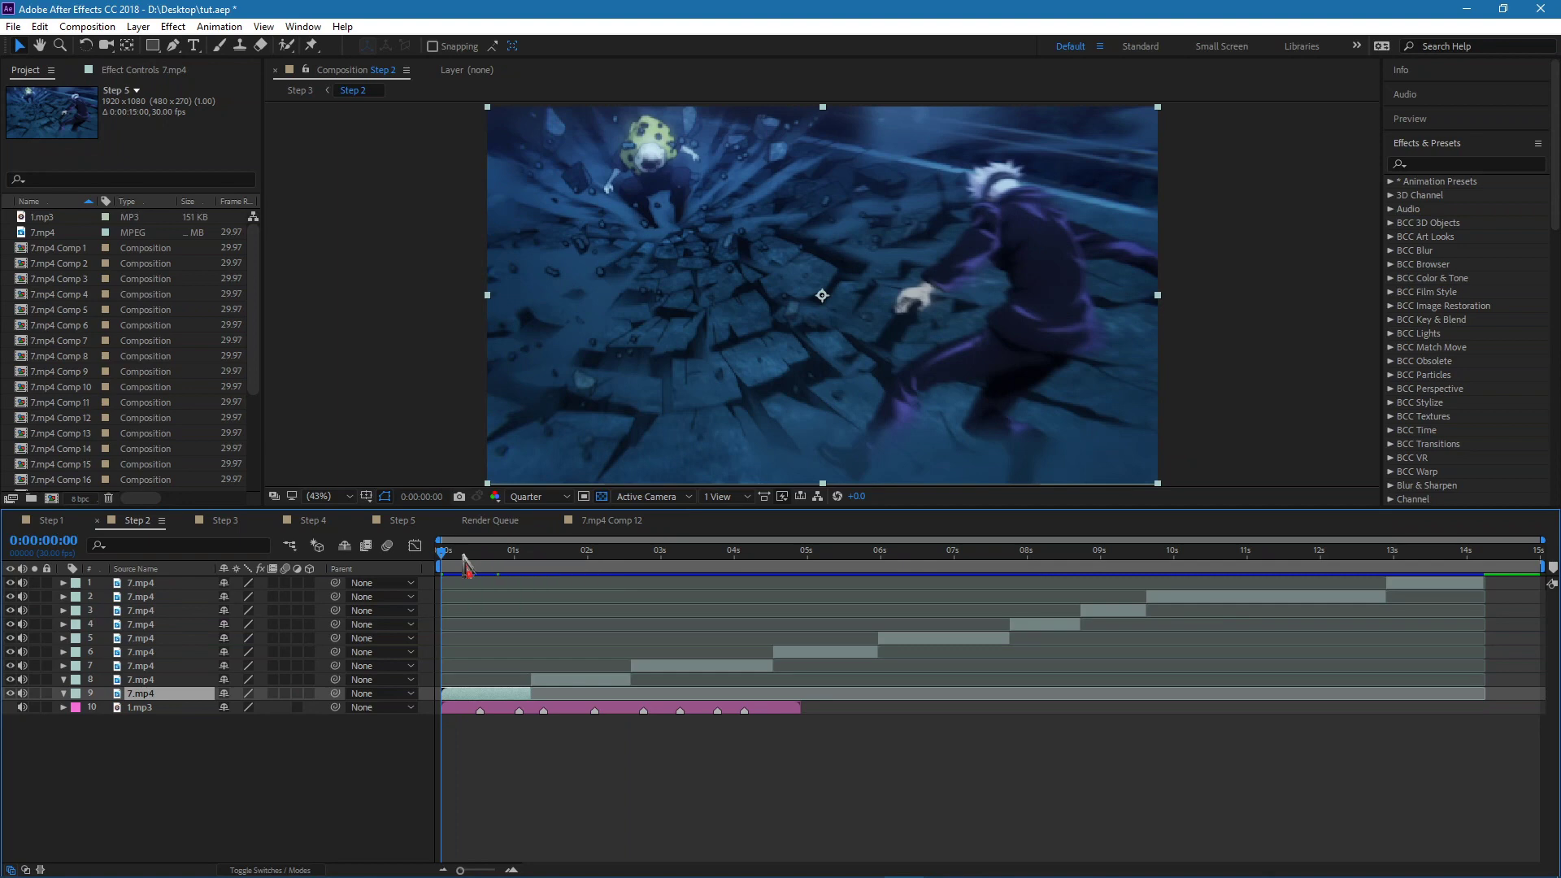
pyautogui.press('space')
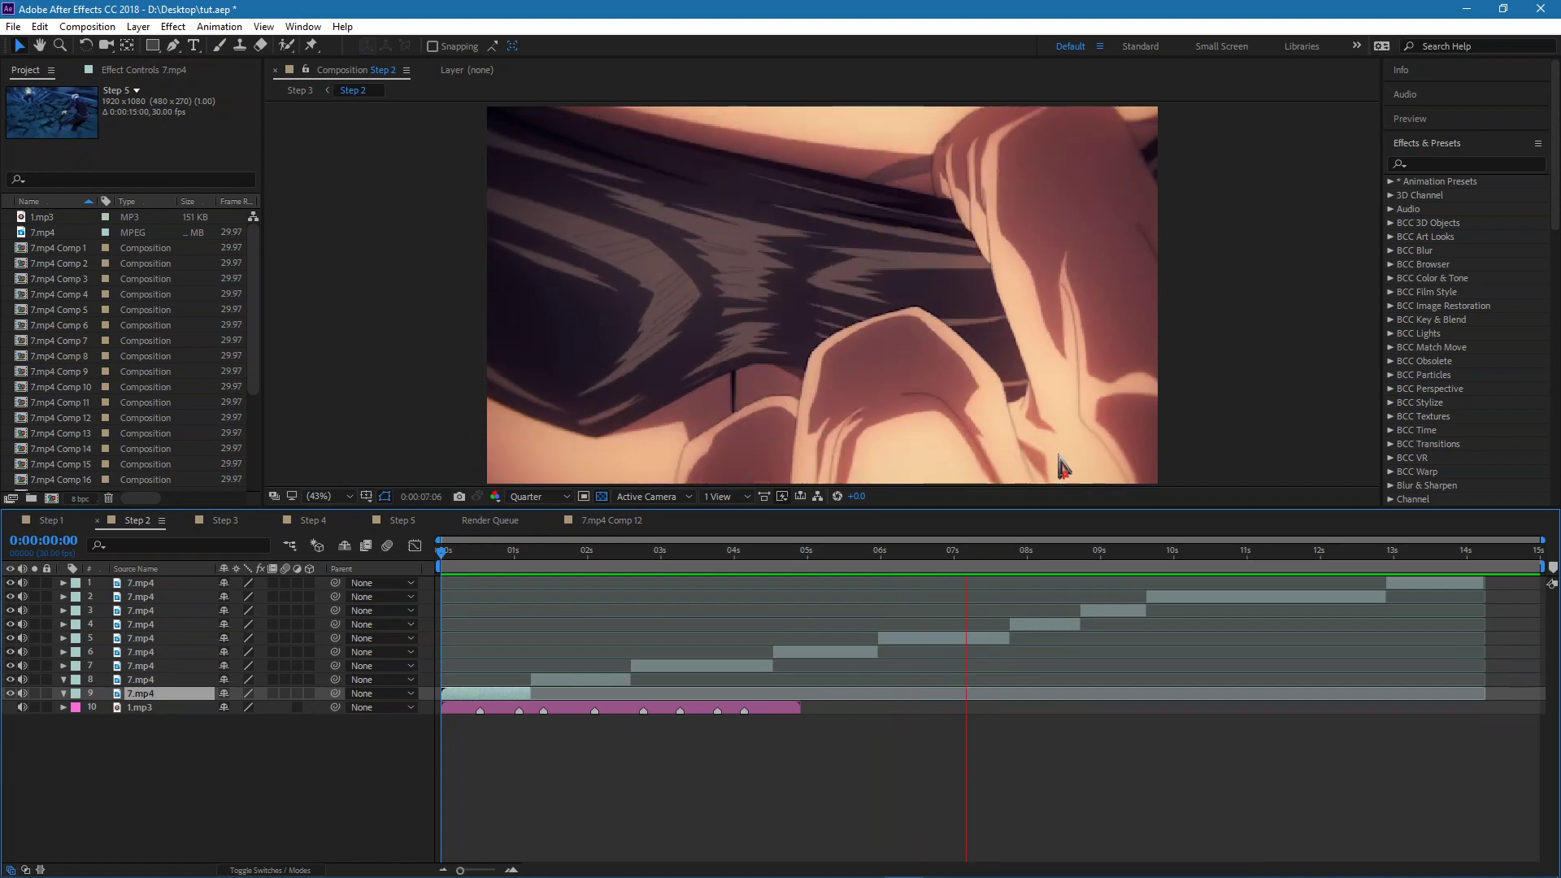
pyautogui.press('space')
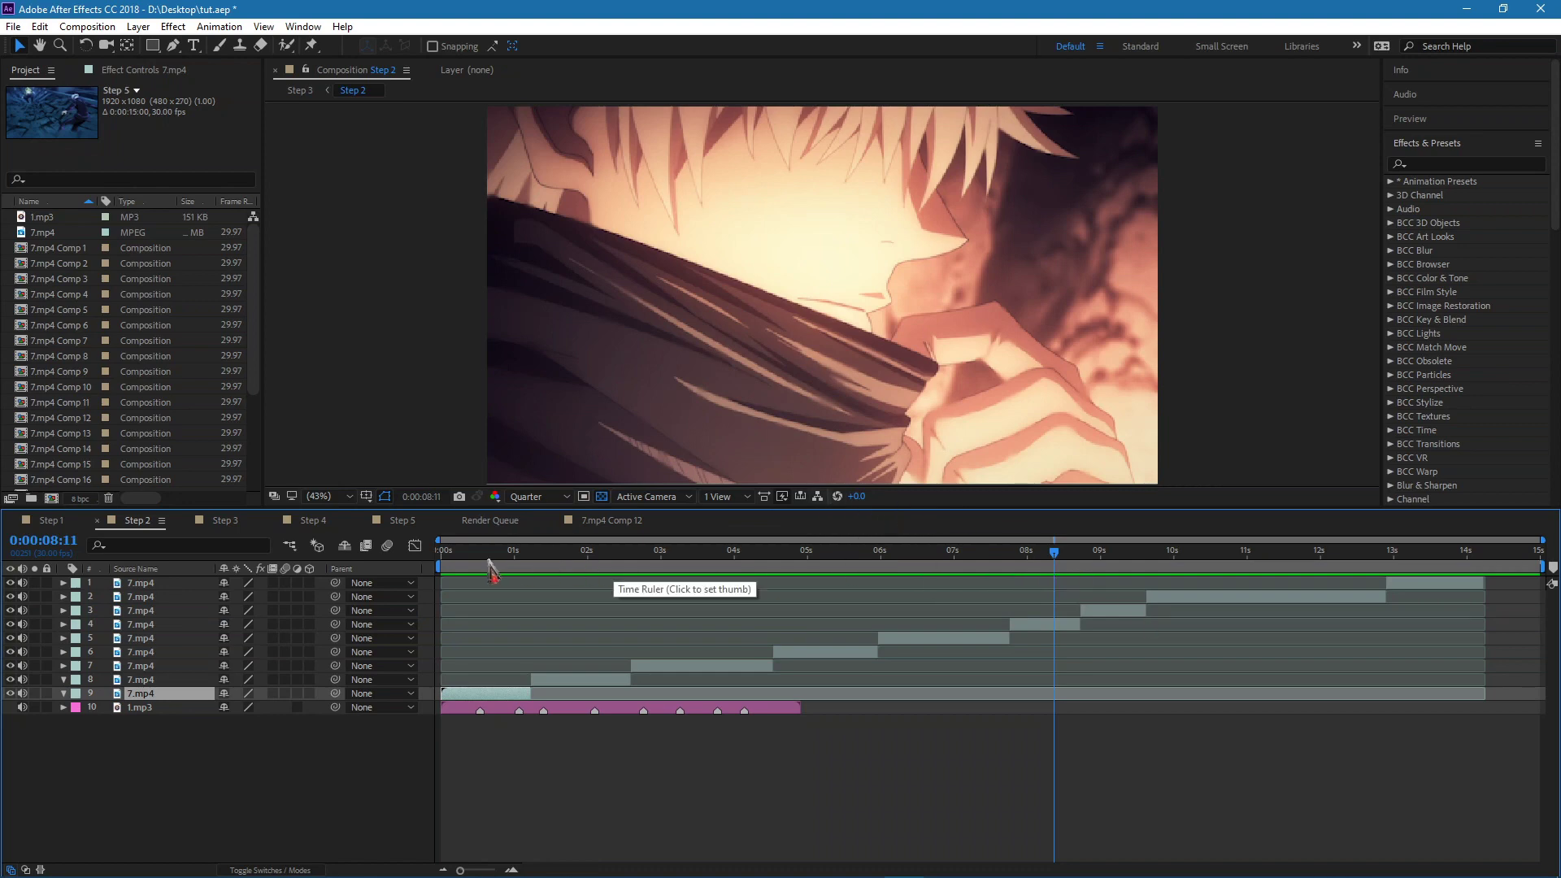
# Enable time remapping on the selected 7.mp4 clip with the playhead at the composition's start.
pyautogui.click(452, 559)
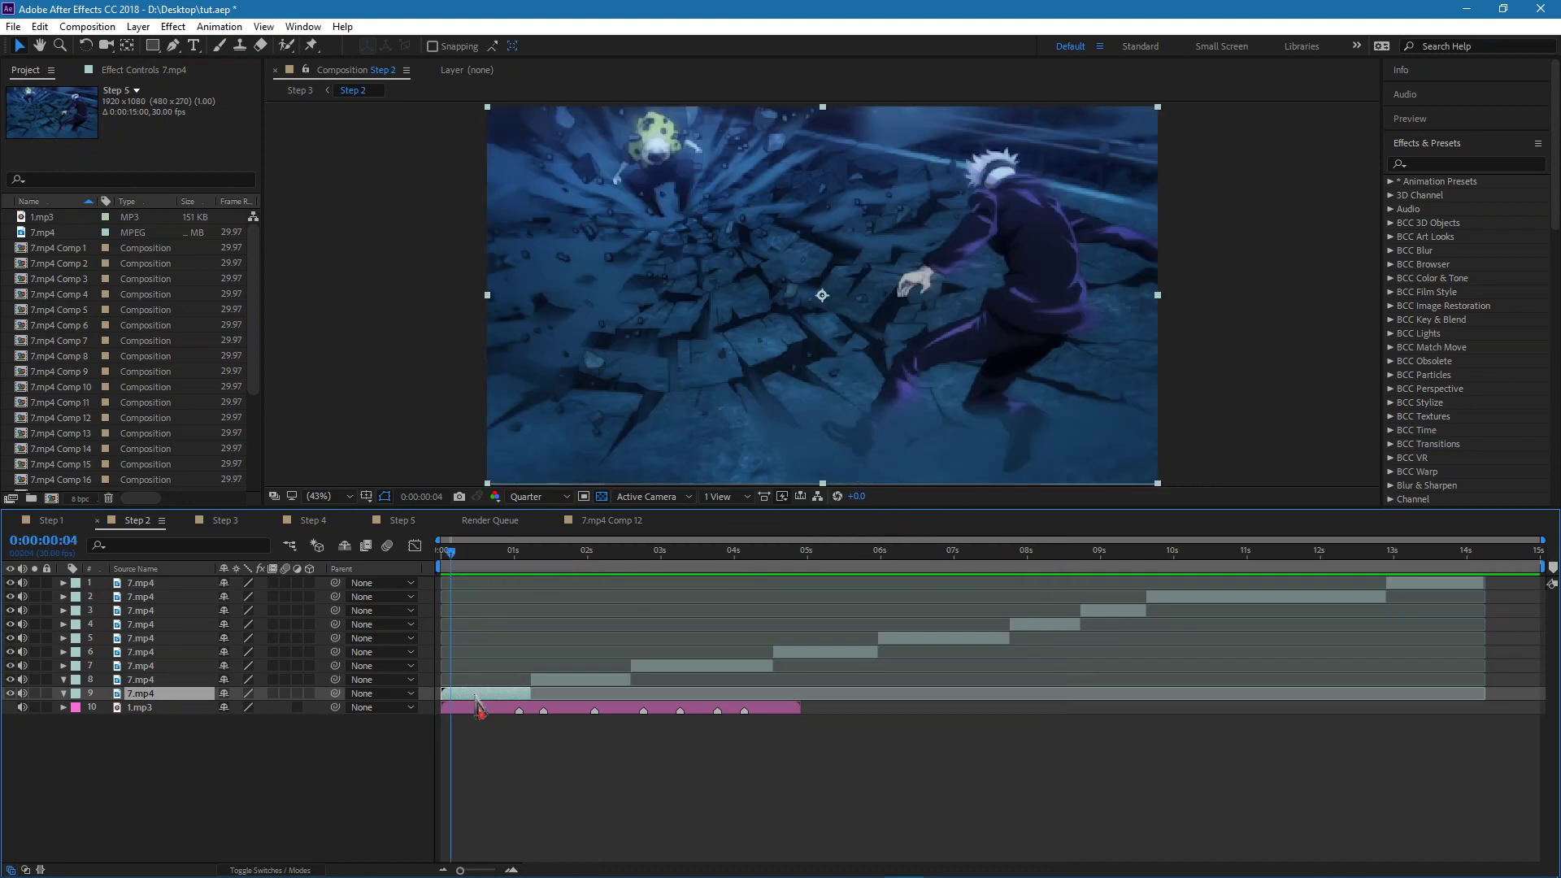
pyautogui.press('Home')
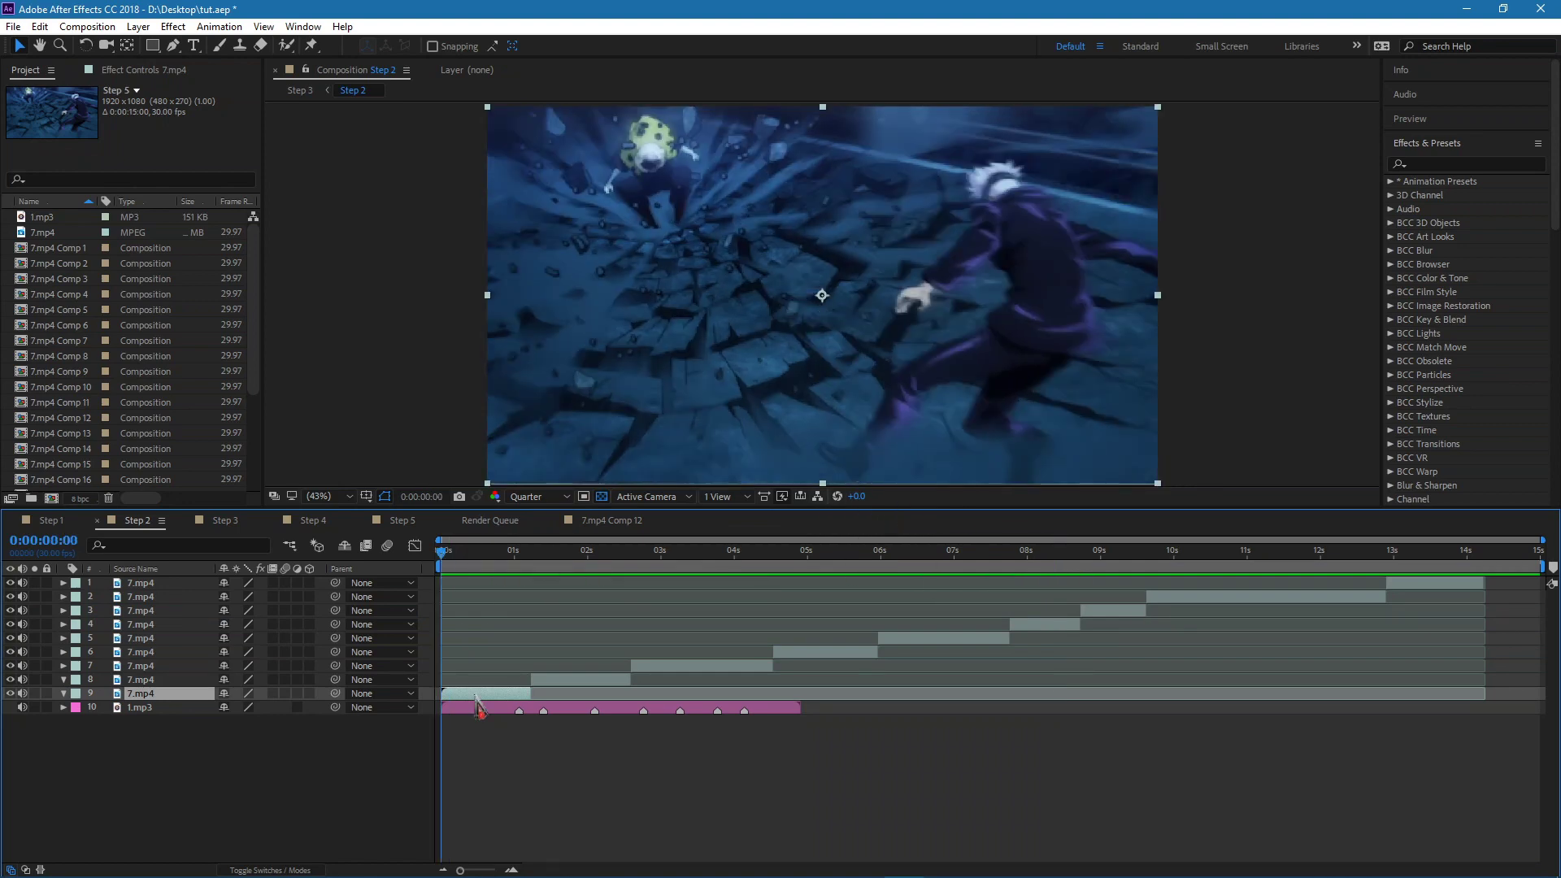
pyautogui.hotkey('ctrl', 'alt', 't')
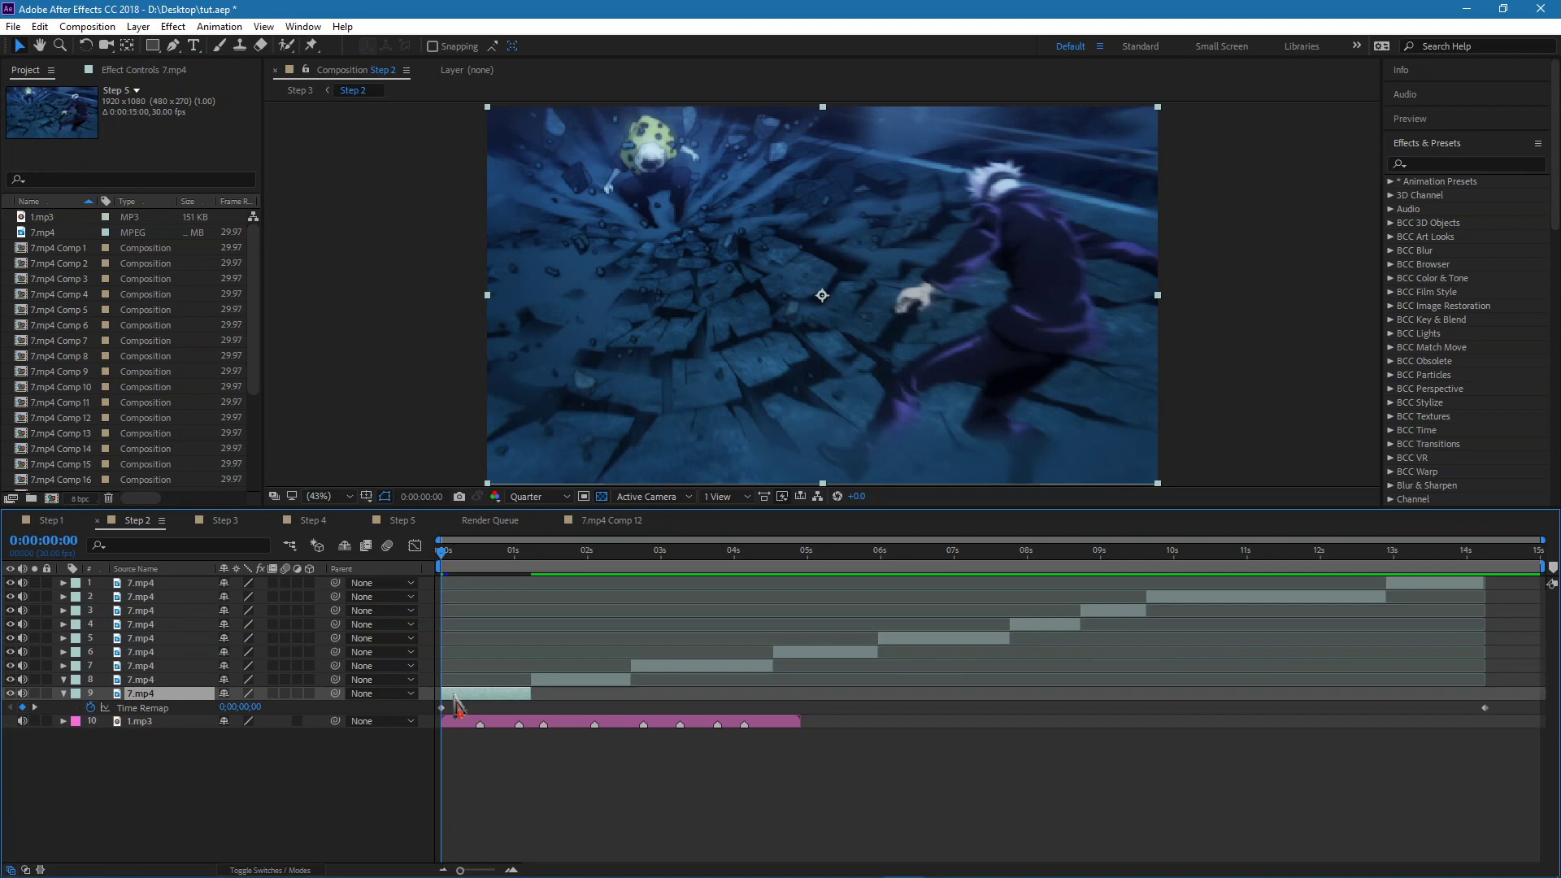
# Add Time Remap keyframes to the layer 9 clip at frames 0:00:00:02, 0:00:00:03 and 0:00:00:04.
pyautogui.press('pagedown')
pyautogui.press('pagedown')
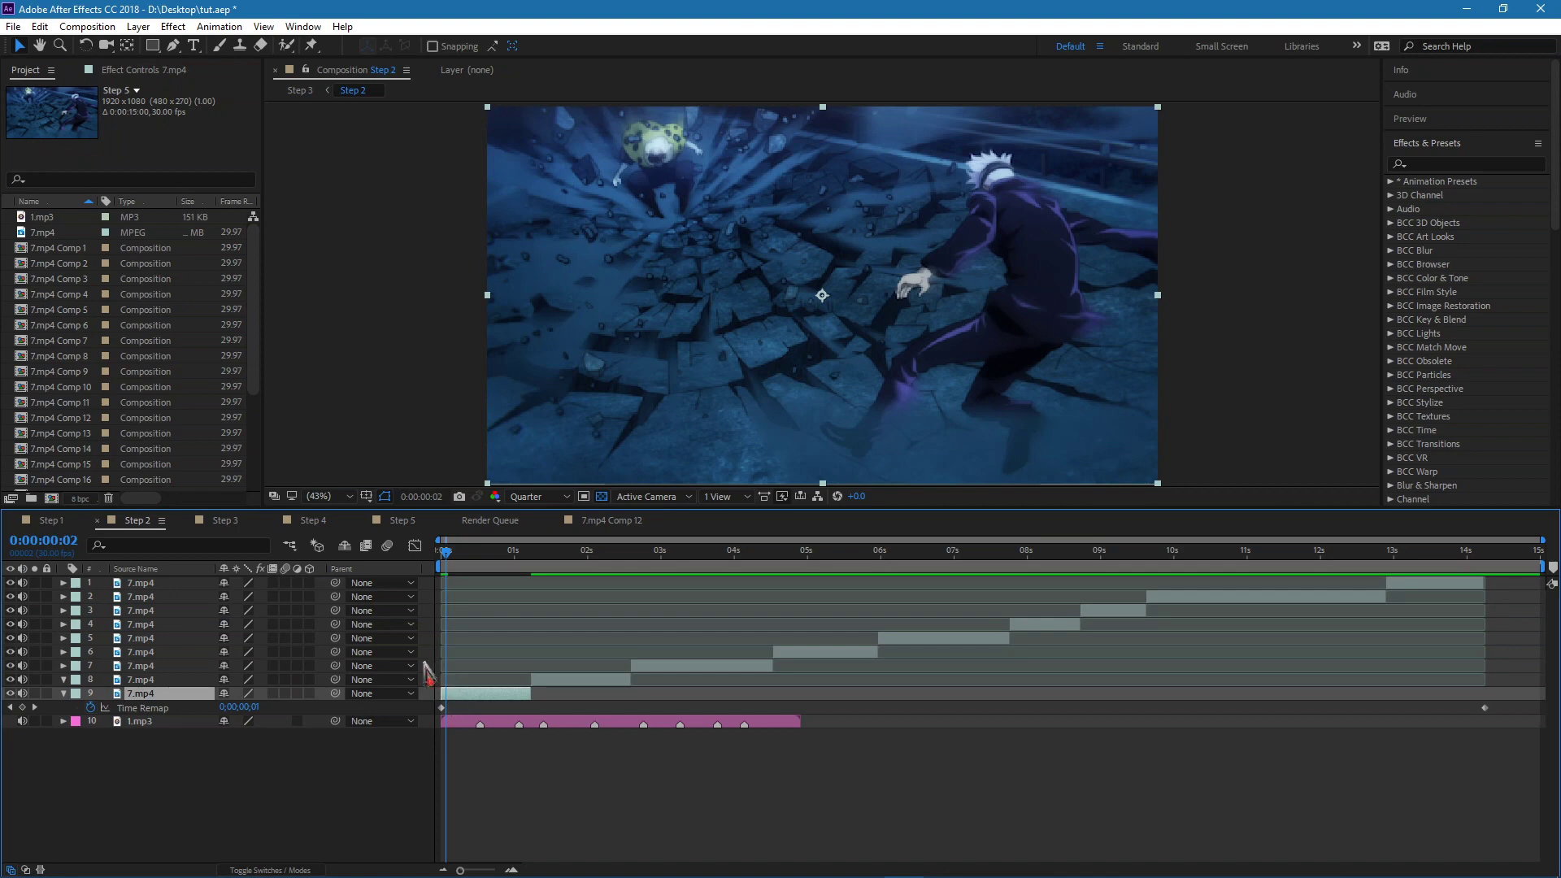
pyautogui.click(22, 708)
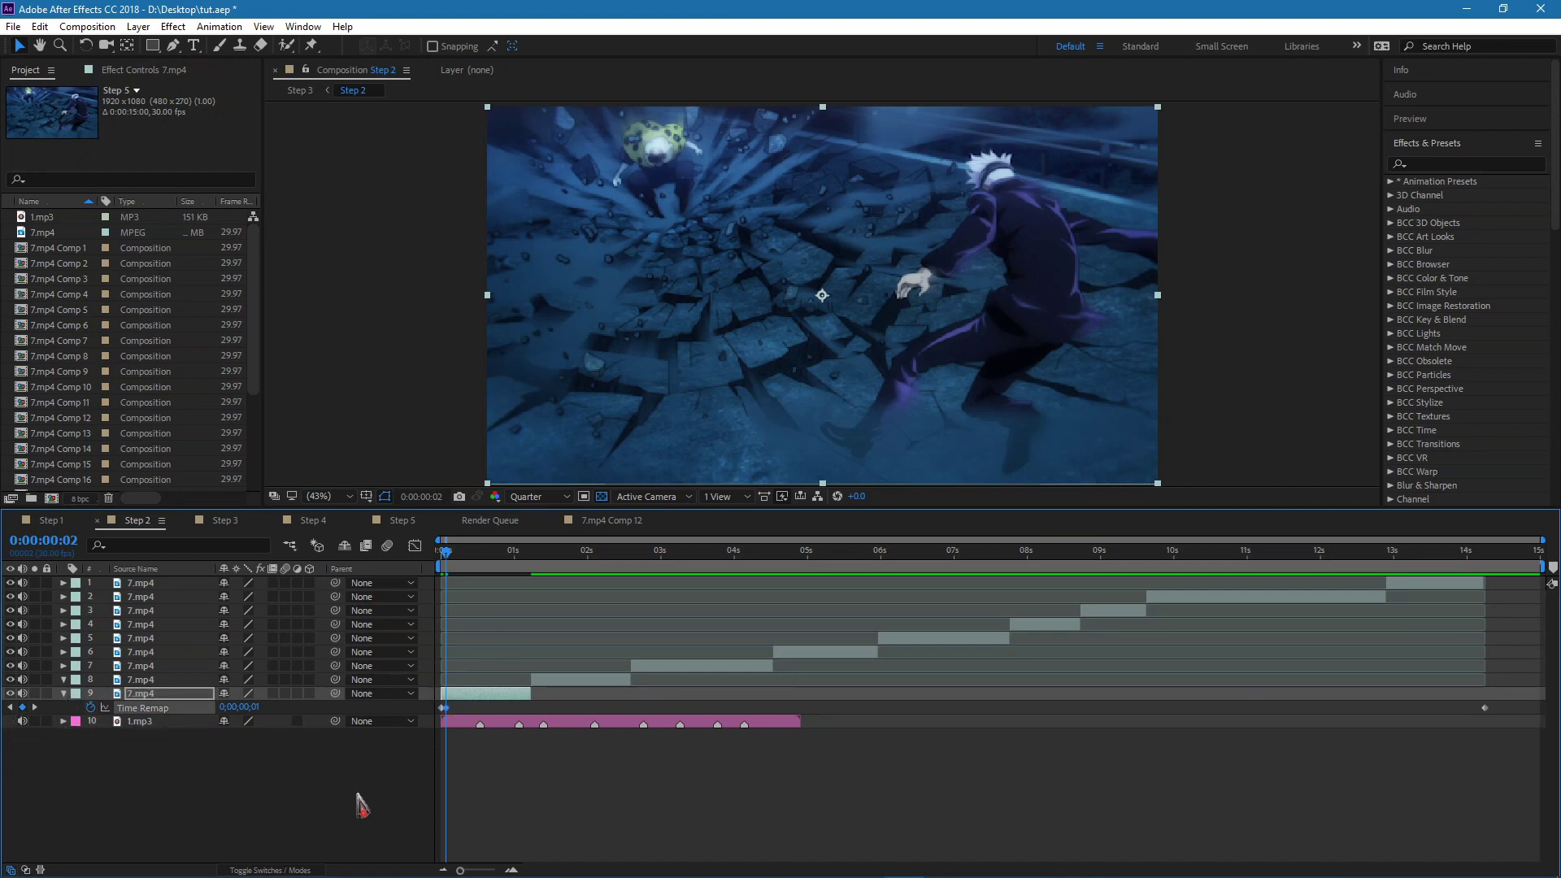
pyautogui.press('pagedown')
pyautogui.click(22, 708)
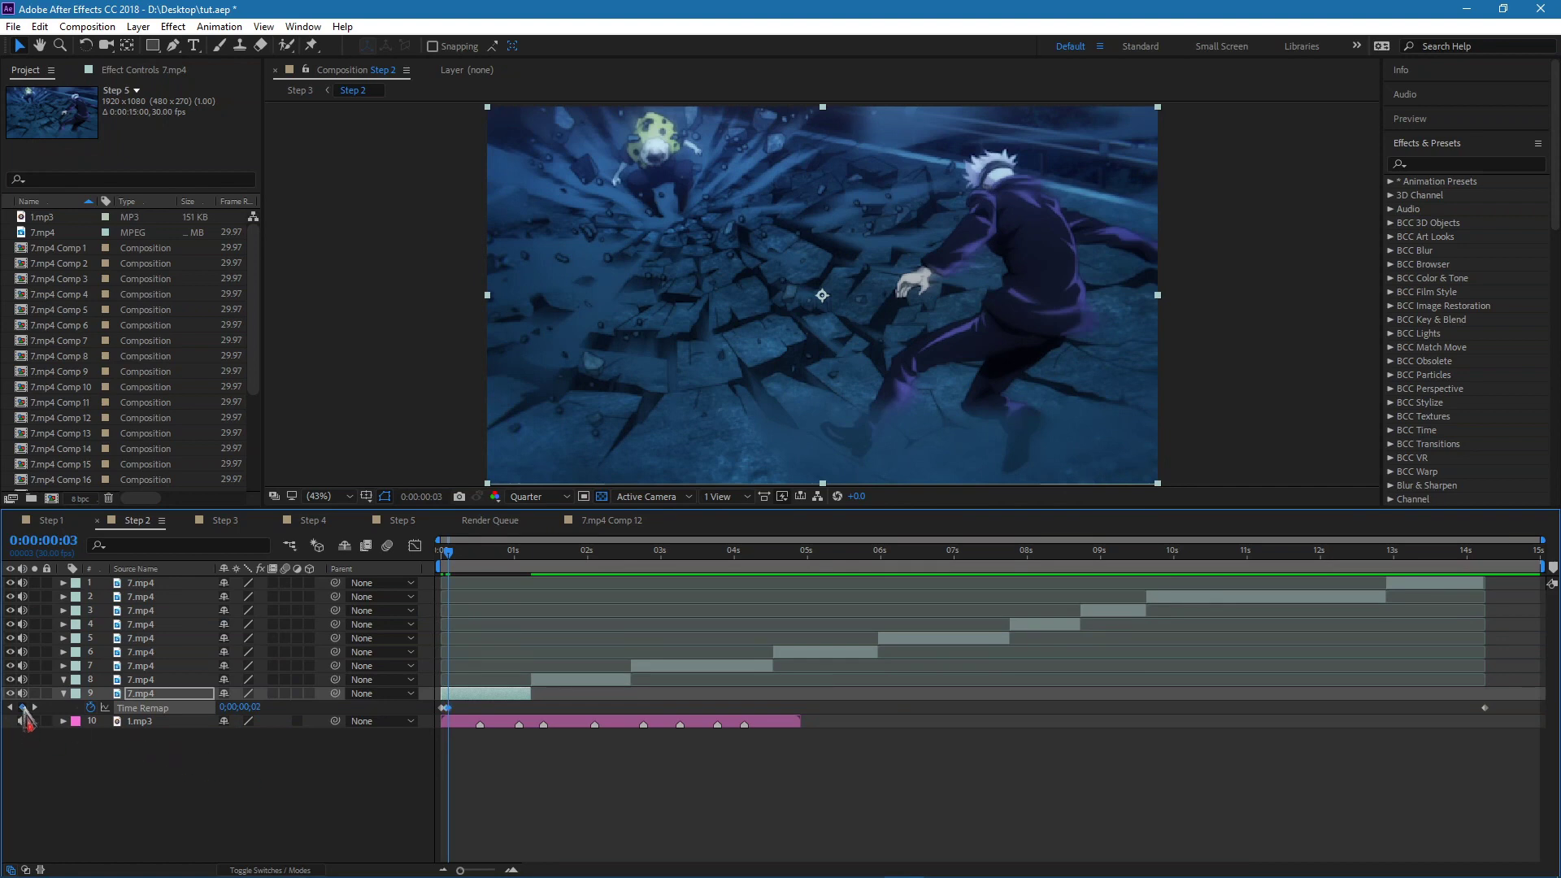
pyautogui.press('pagedown')
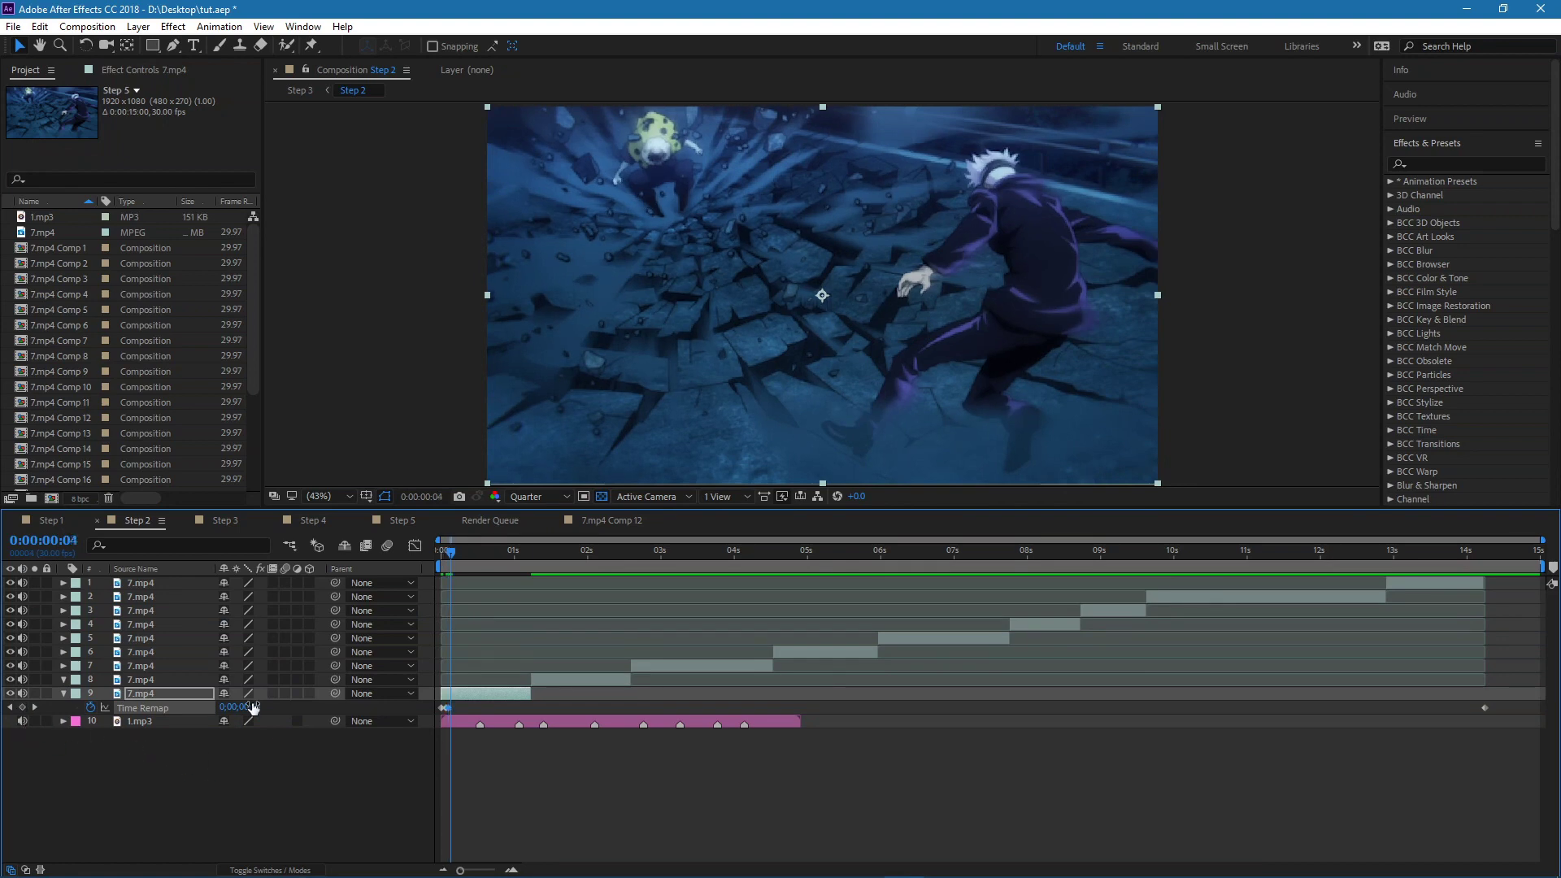
pyautogui.click(22, 708)
# Shift the three added Time Remap keyframes one frame earlier, directly after the keyframe at the clip's start.
pyautogui.press('pagedown')
pyautogui.press('pagedown')
pyautogui.press('pagedown')
pyautogui.press('pagedown')
pyautogui.press('pagedown')
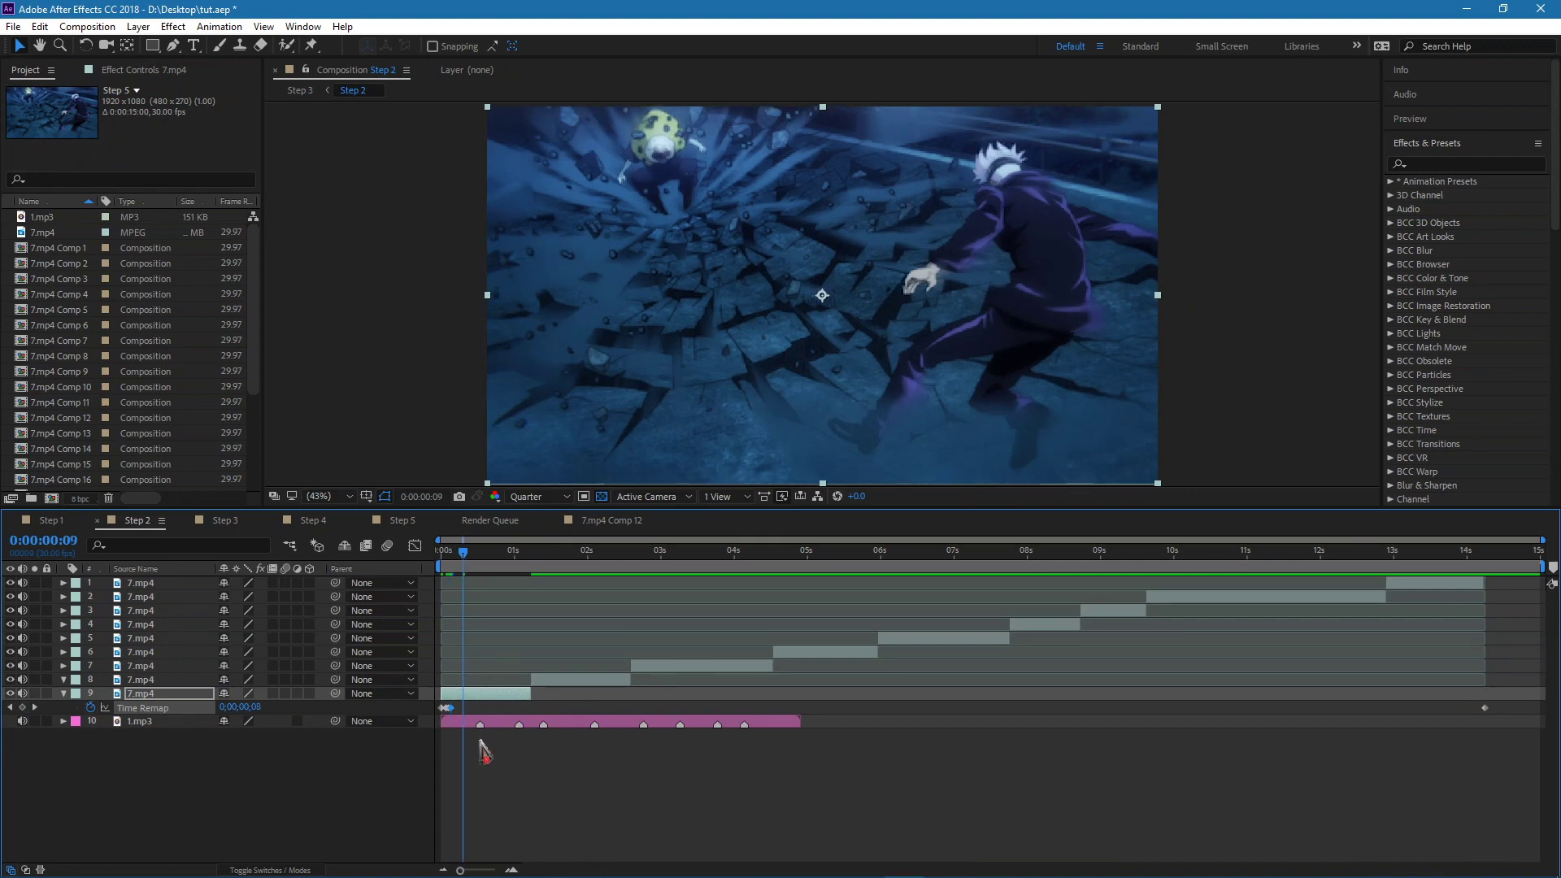
pyautogui.press('Home')
pyautogui.moveTo(460, 870); pyautogui.dragTo(491, 870)
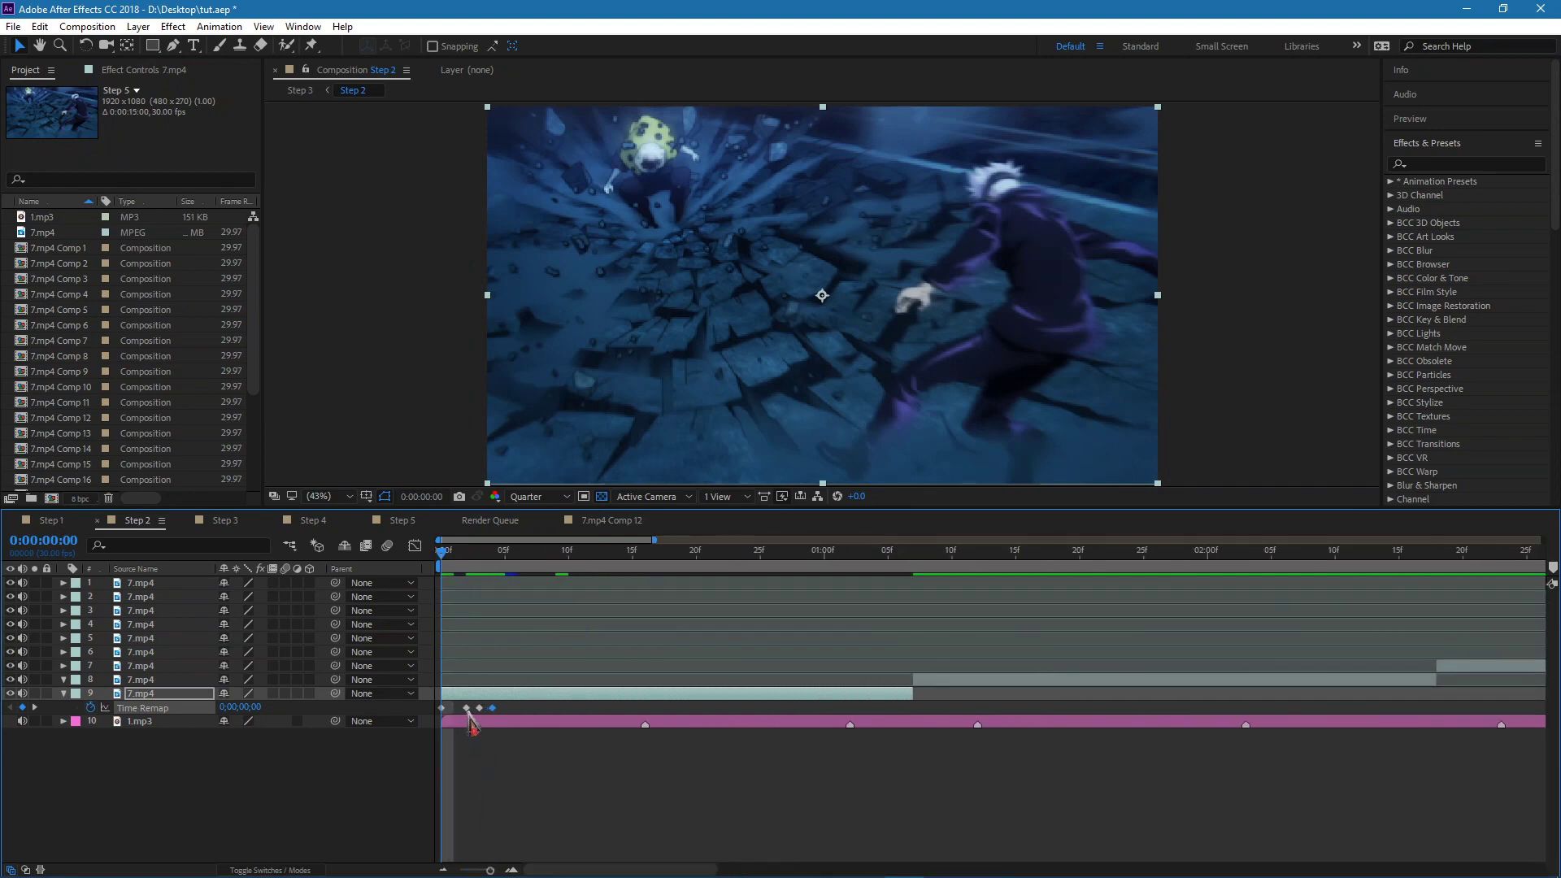
pyautogui.moveTo(466, 708)
pyautogui.mouseDown()
pyautogui.moveTo(460, 720)
pyautogui.moveTo(479, 708)
pyautogui.mouseUp()
# Open the Step 3 composition, examine the Time Remap keyframes of the first clip, and preview from the start.
pyautogui.click(227, 521)
pyautogui.click(457, 807)
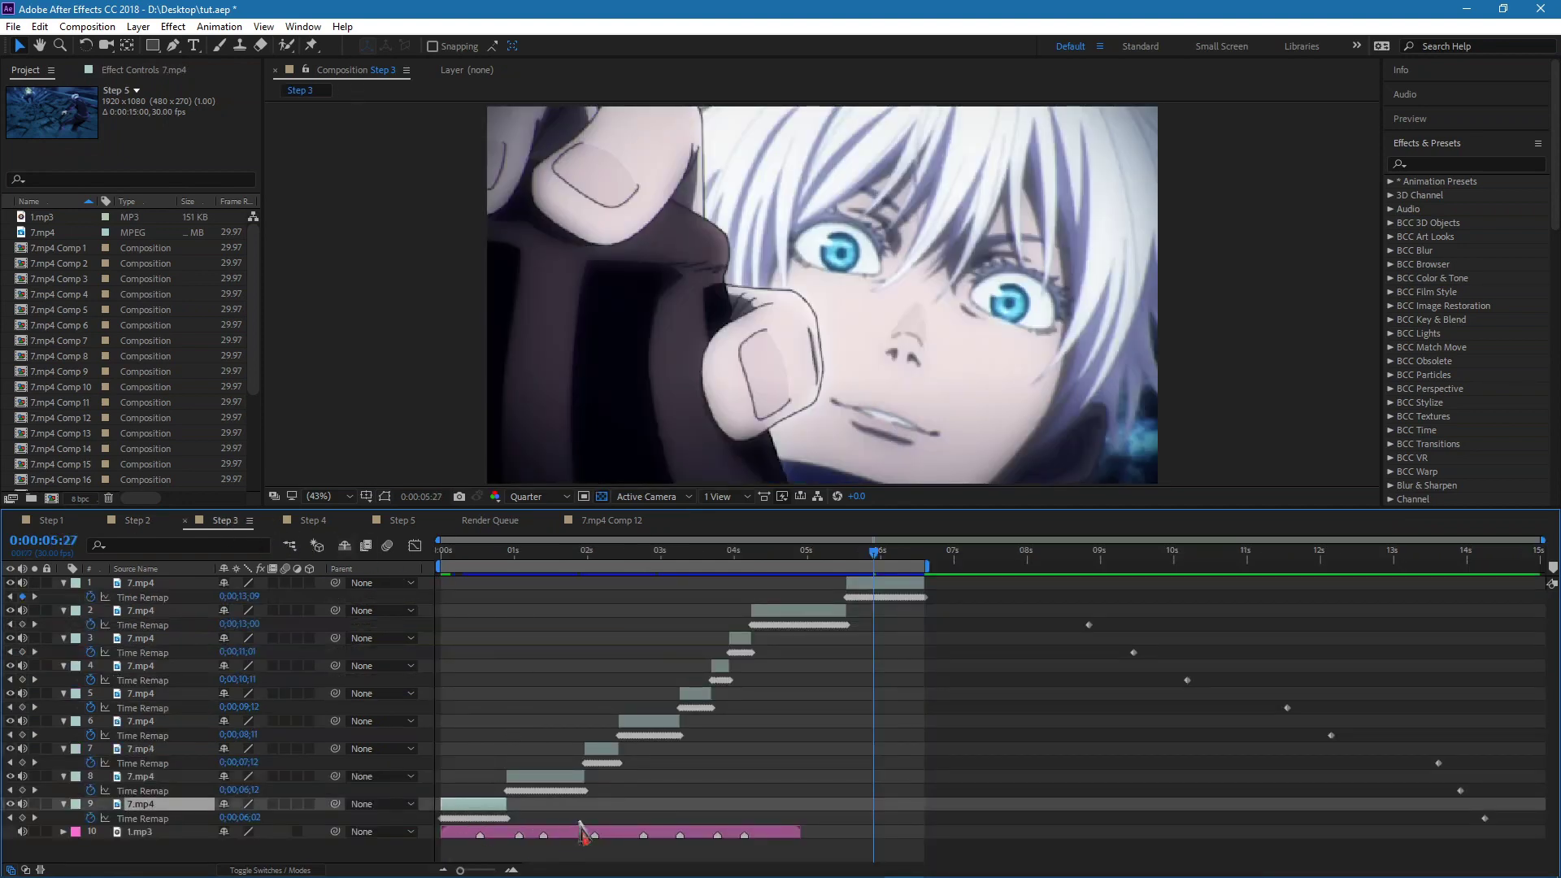
pyautogui.press('Home')
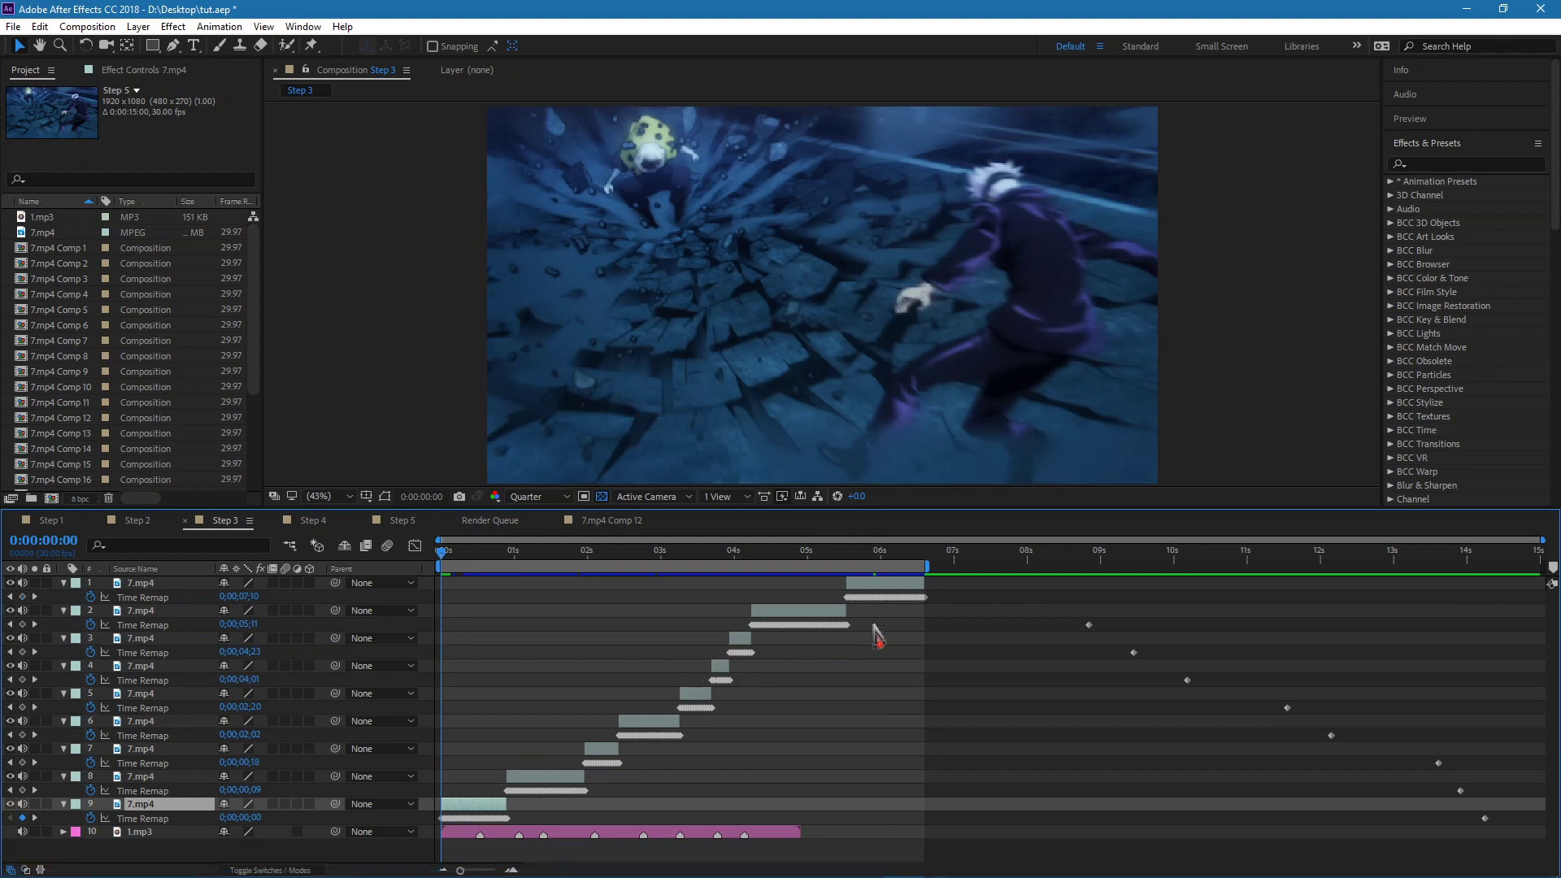
pyautogui.moveTo(460, 870); pyautogui.dragTo(493, 872)
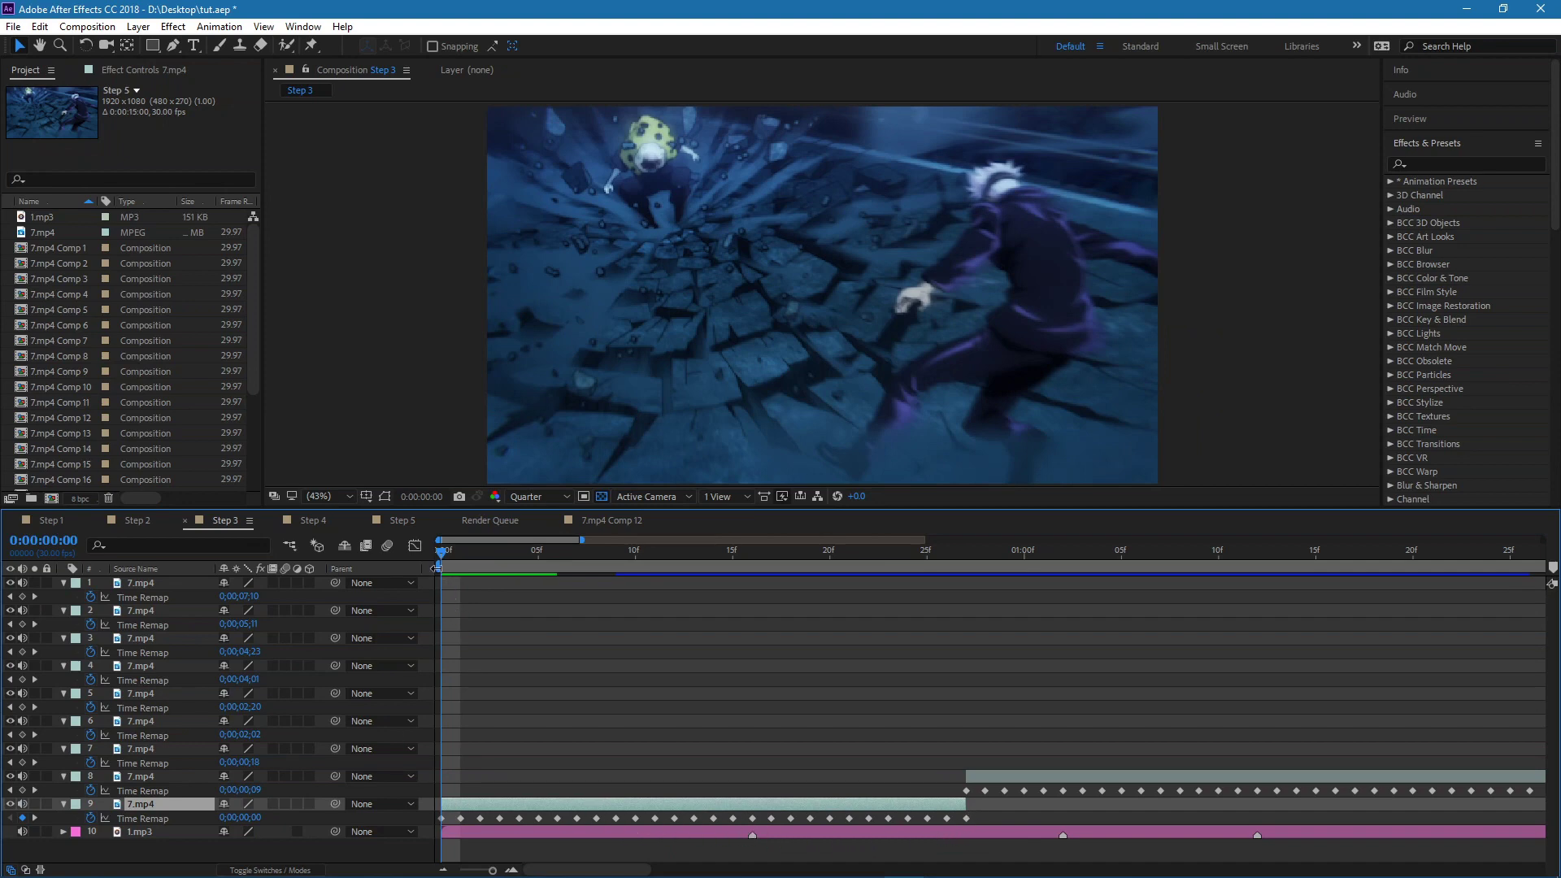
pyautogui.press('space')
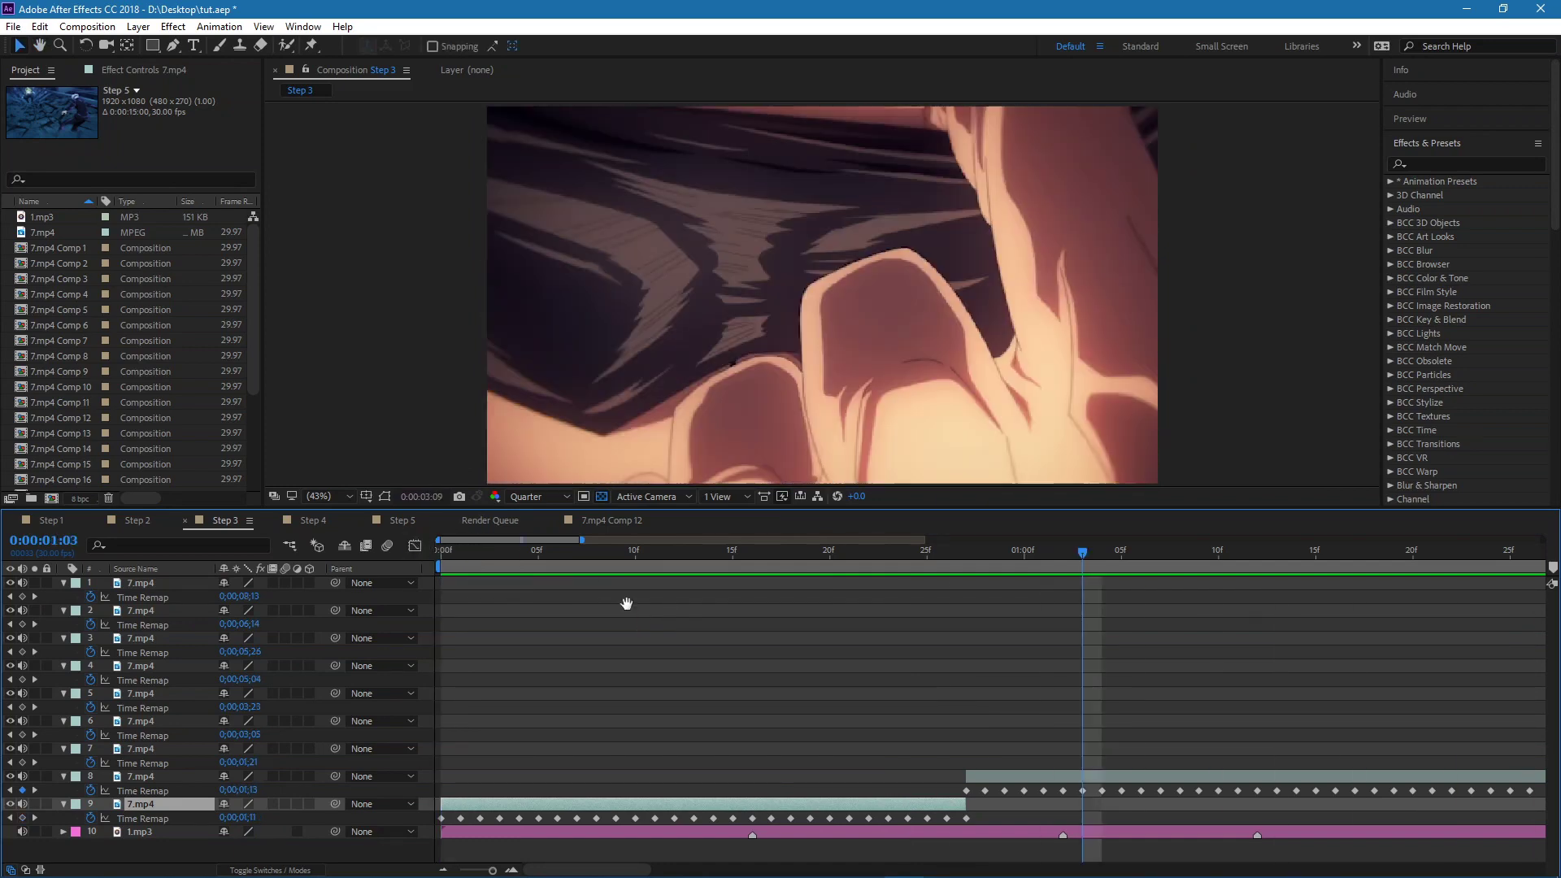
# Play the Step 2 composition again to compare its clip timing with Step 3.
pyautogui.click(147, 521)
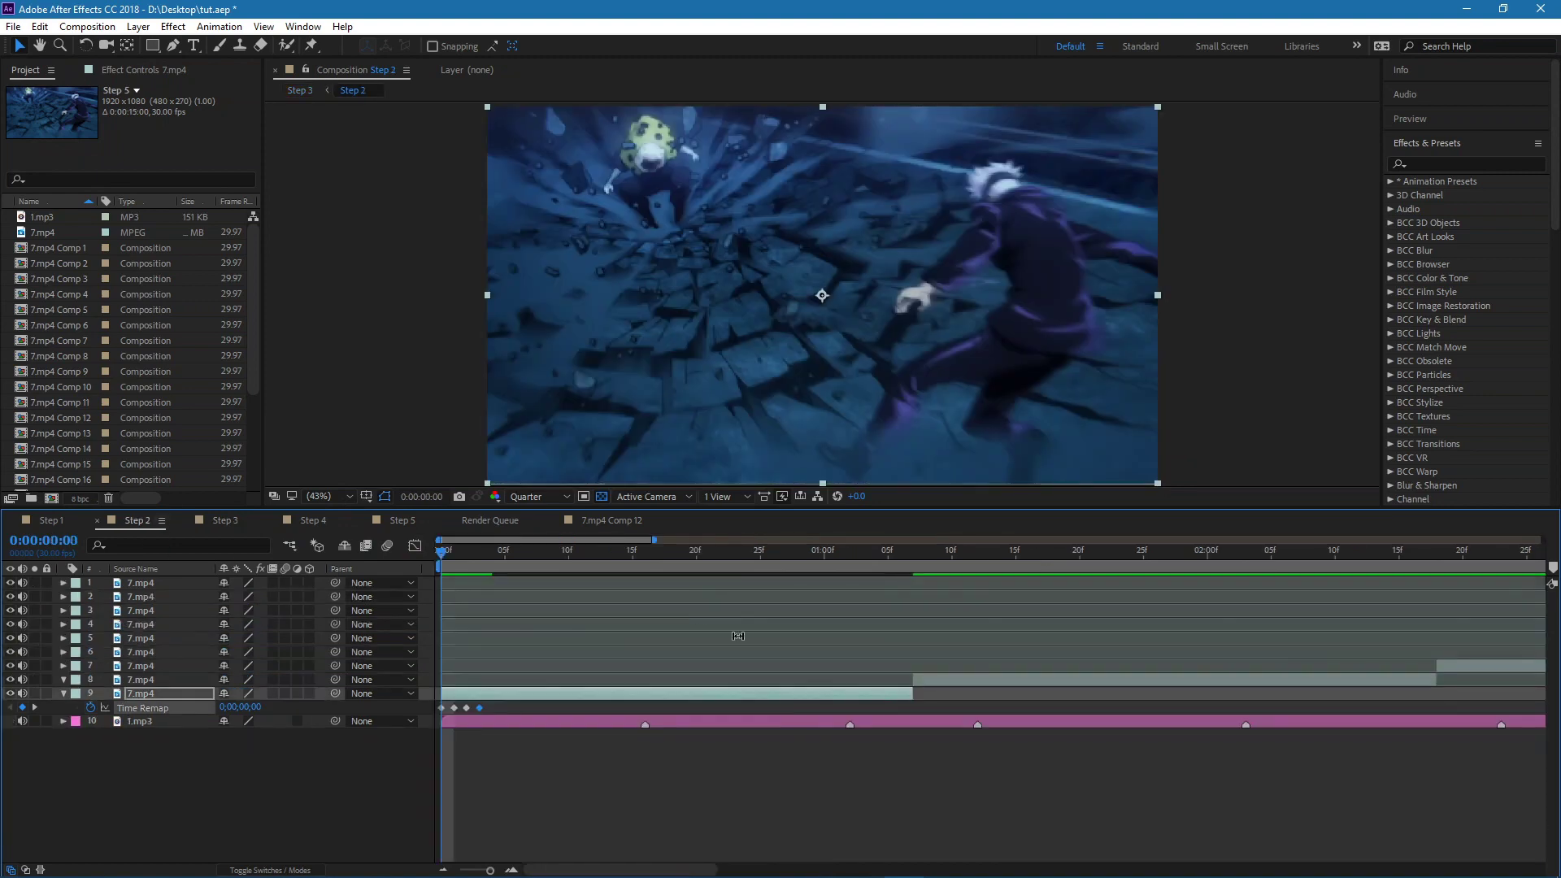
pyautogui.click(563, 560)
pyautogui.press('space')
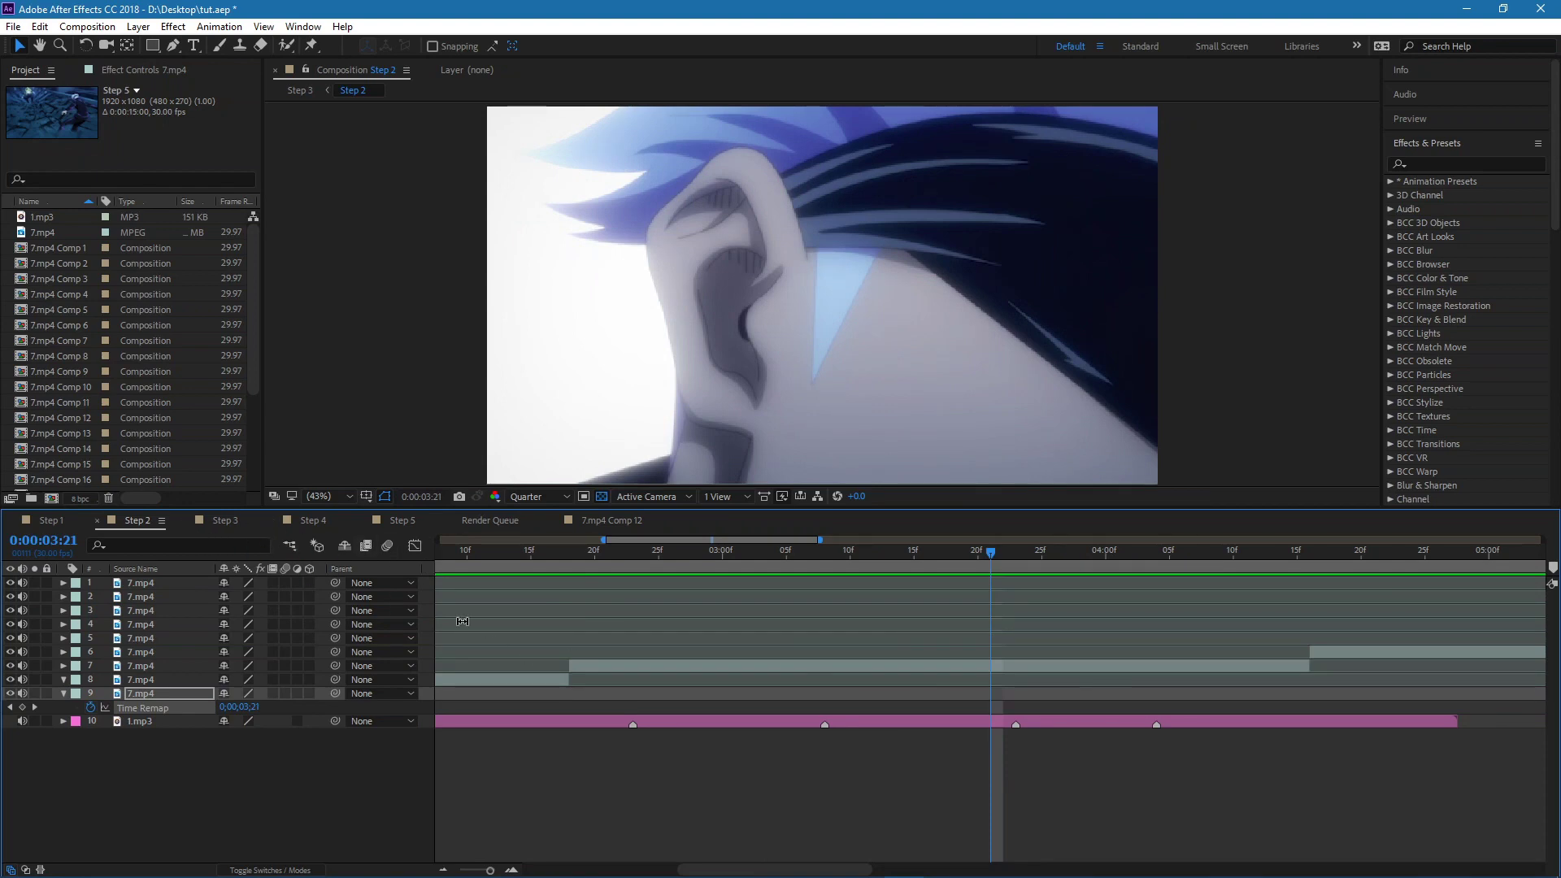
# Pre-compose the layer 9 clip in Step 3 as 7.mp4 Comp 19, moving all attributes, and set the playhead to 0:00:00:03.
pyautogui.click(228, 522)
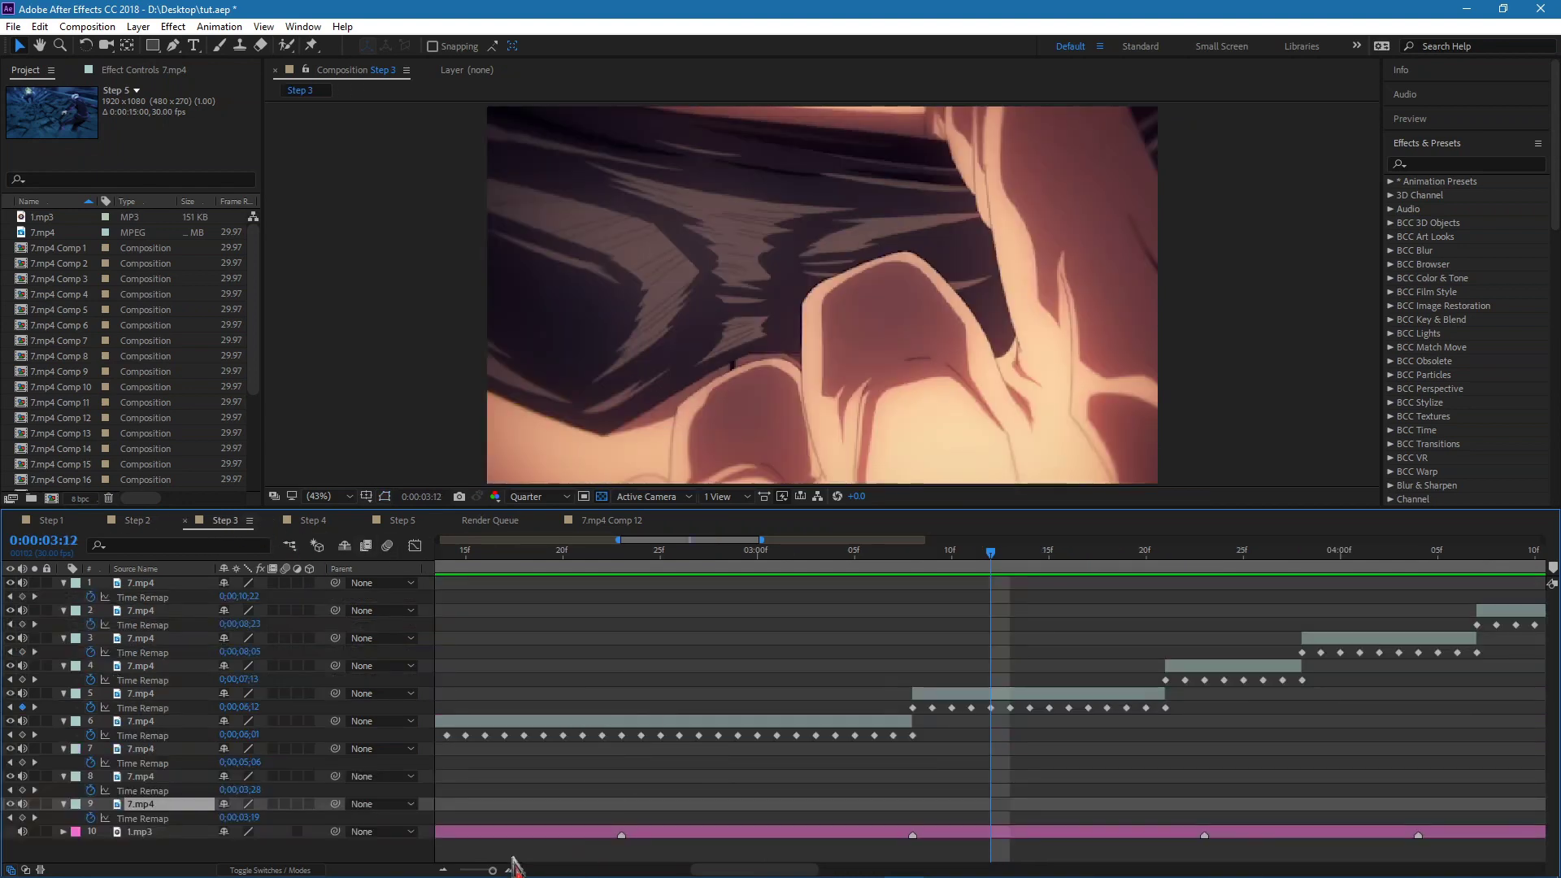
pyautogui.moveTo(492, 872); pyautogui.dragTo(467, 870)
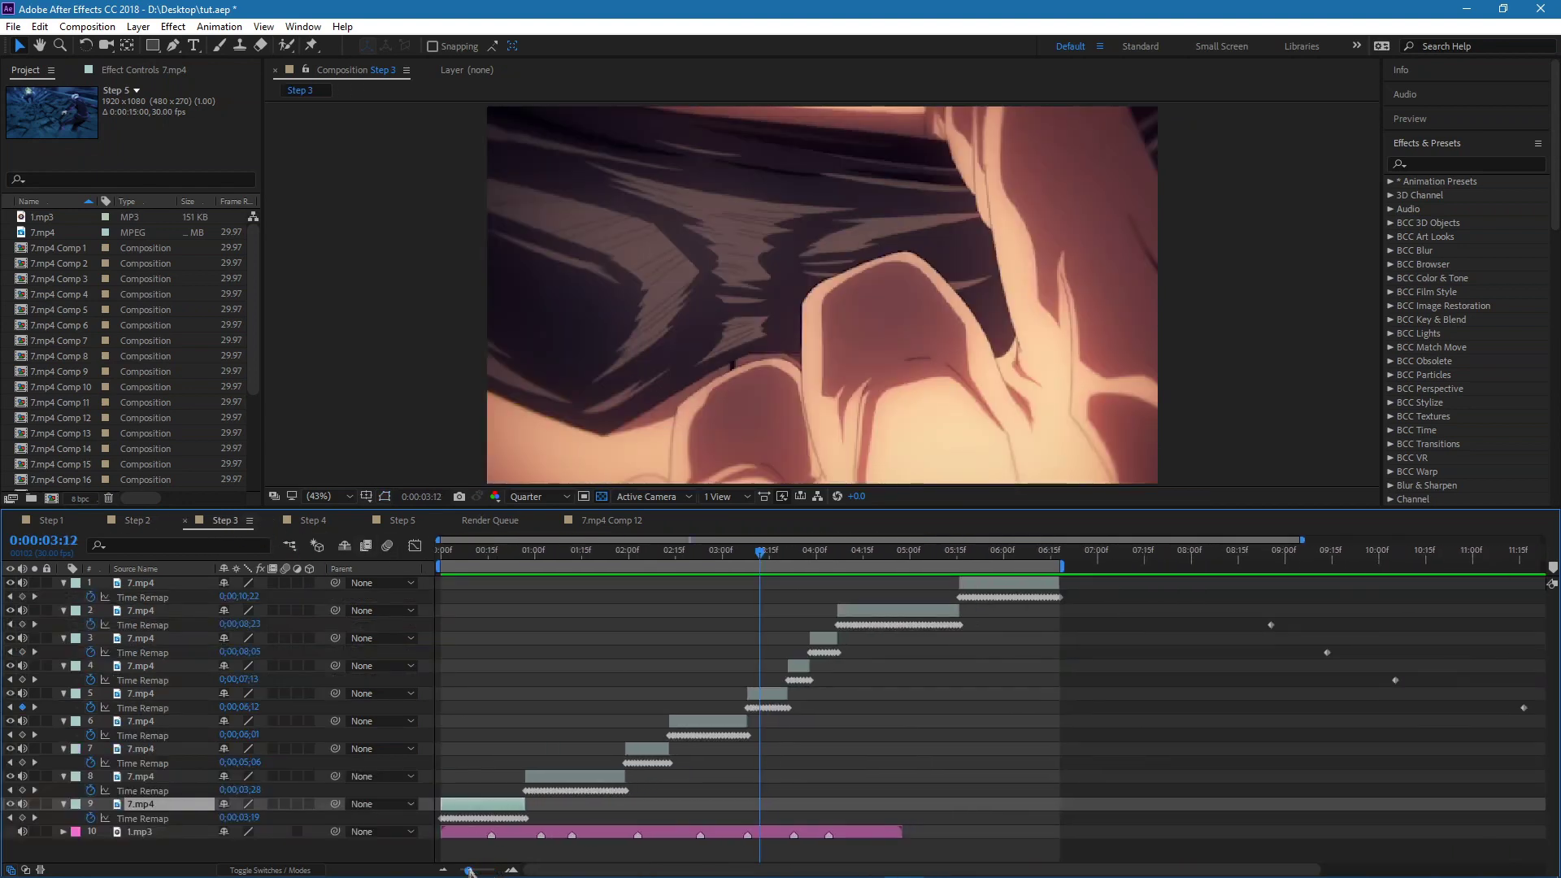
pyautogui.rightClick(464, 806)
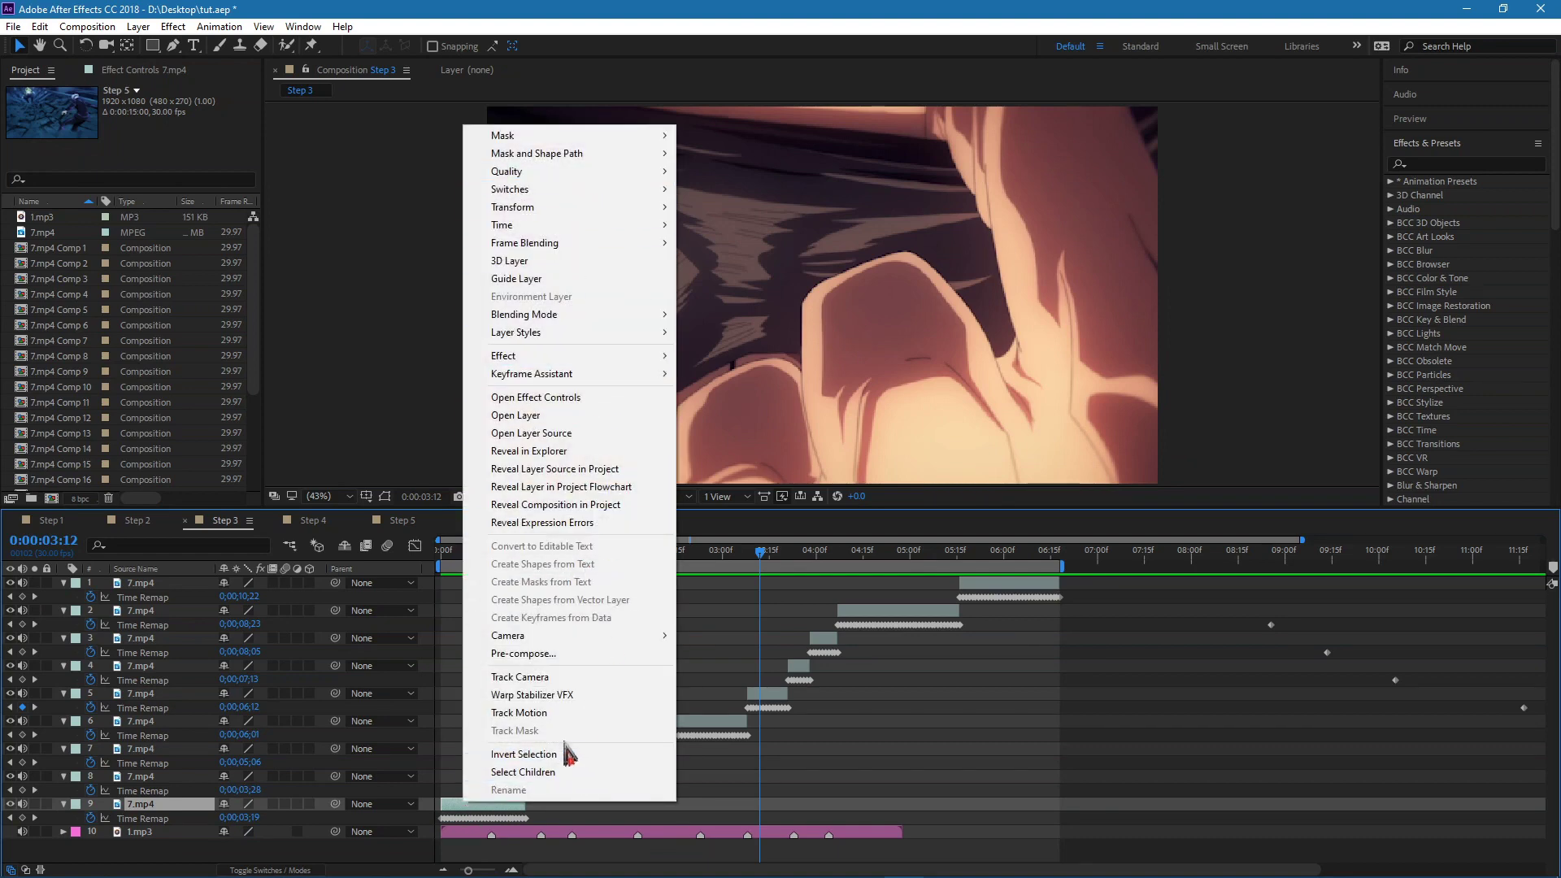
pyautogui.click(560, 655)
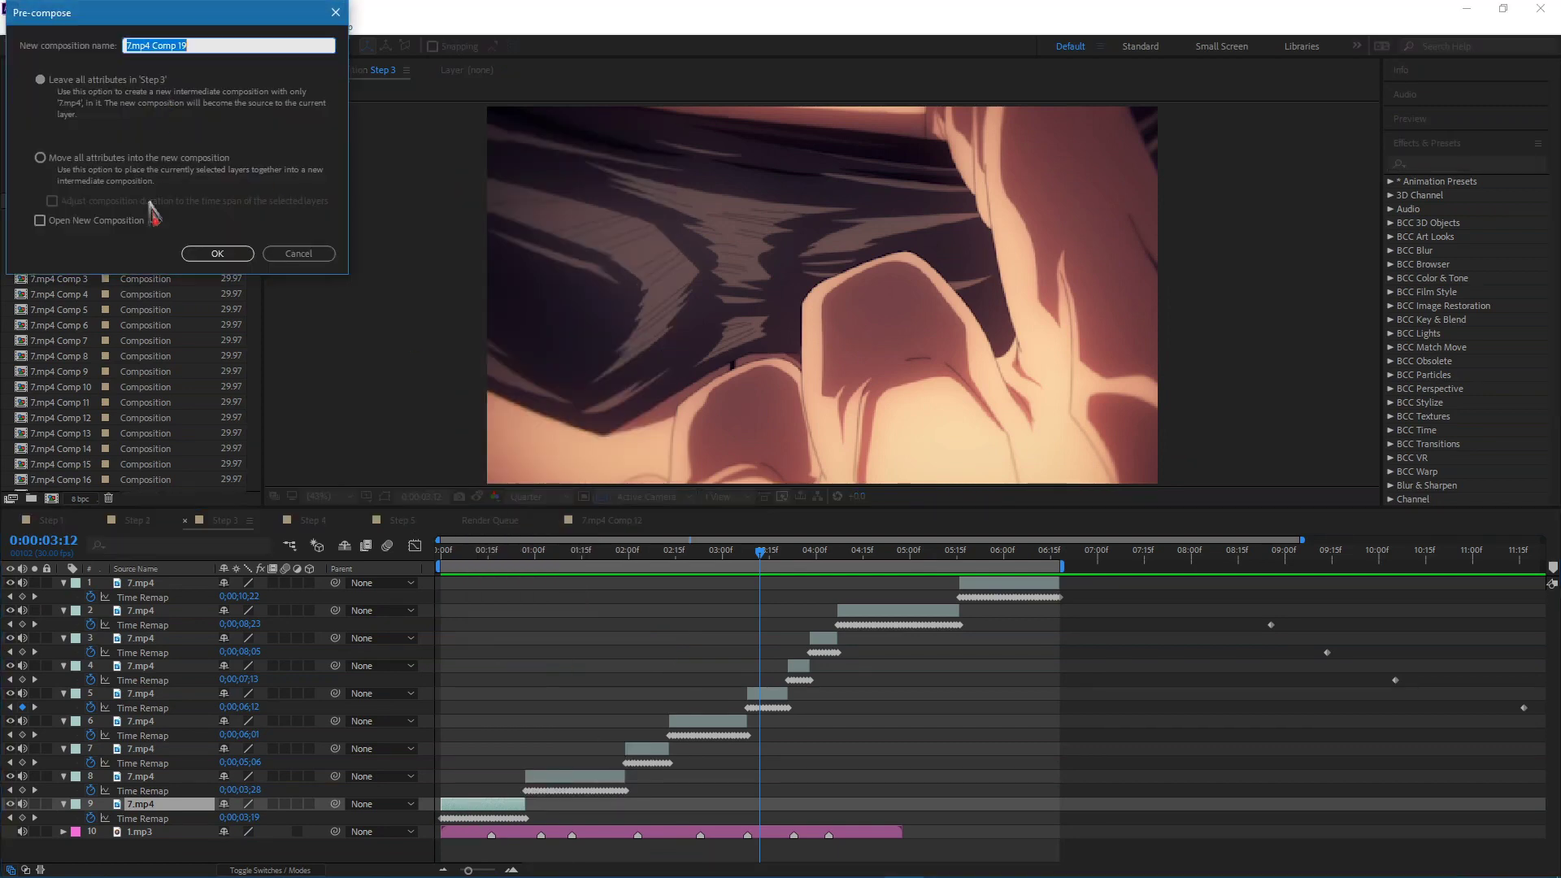
pyautogui.click(77, 159)
pyautogui.click(38, 221)
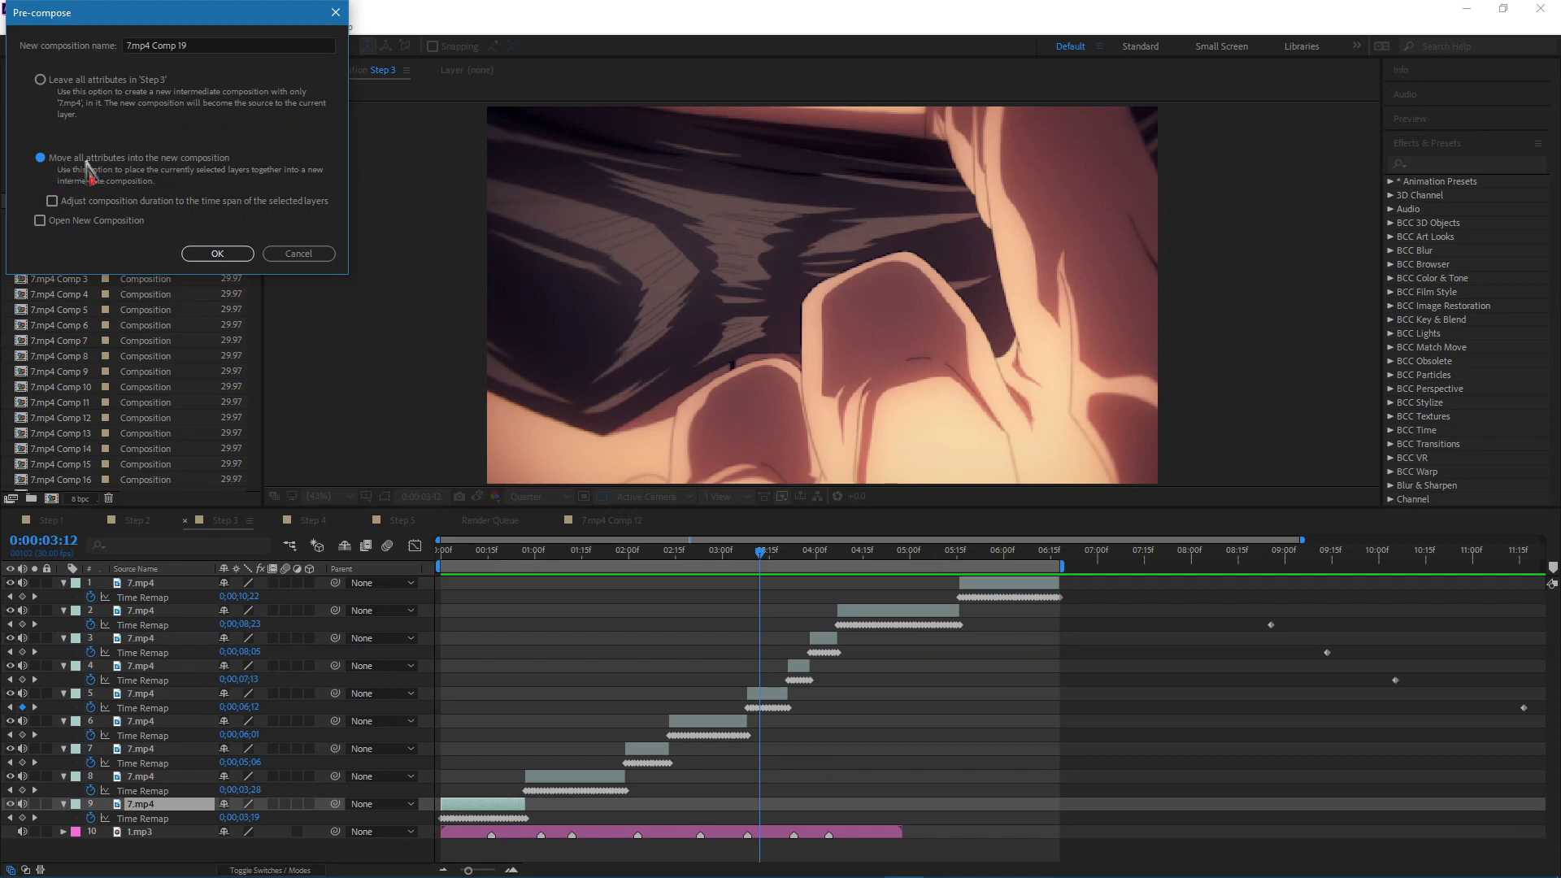
pyautogui.click(244, 257)
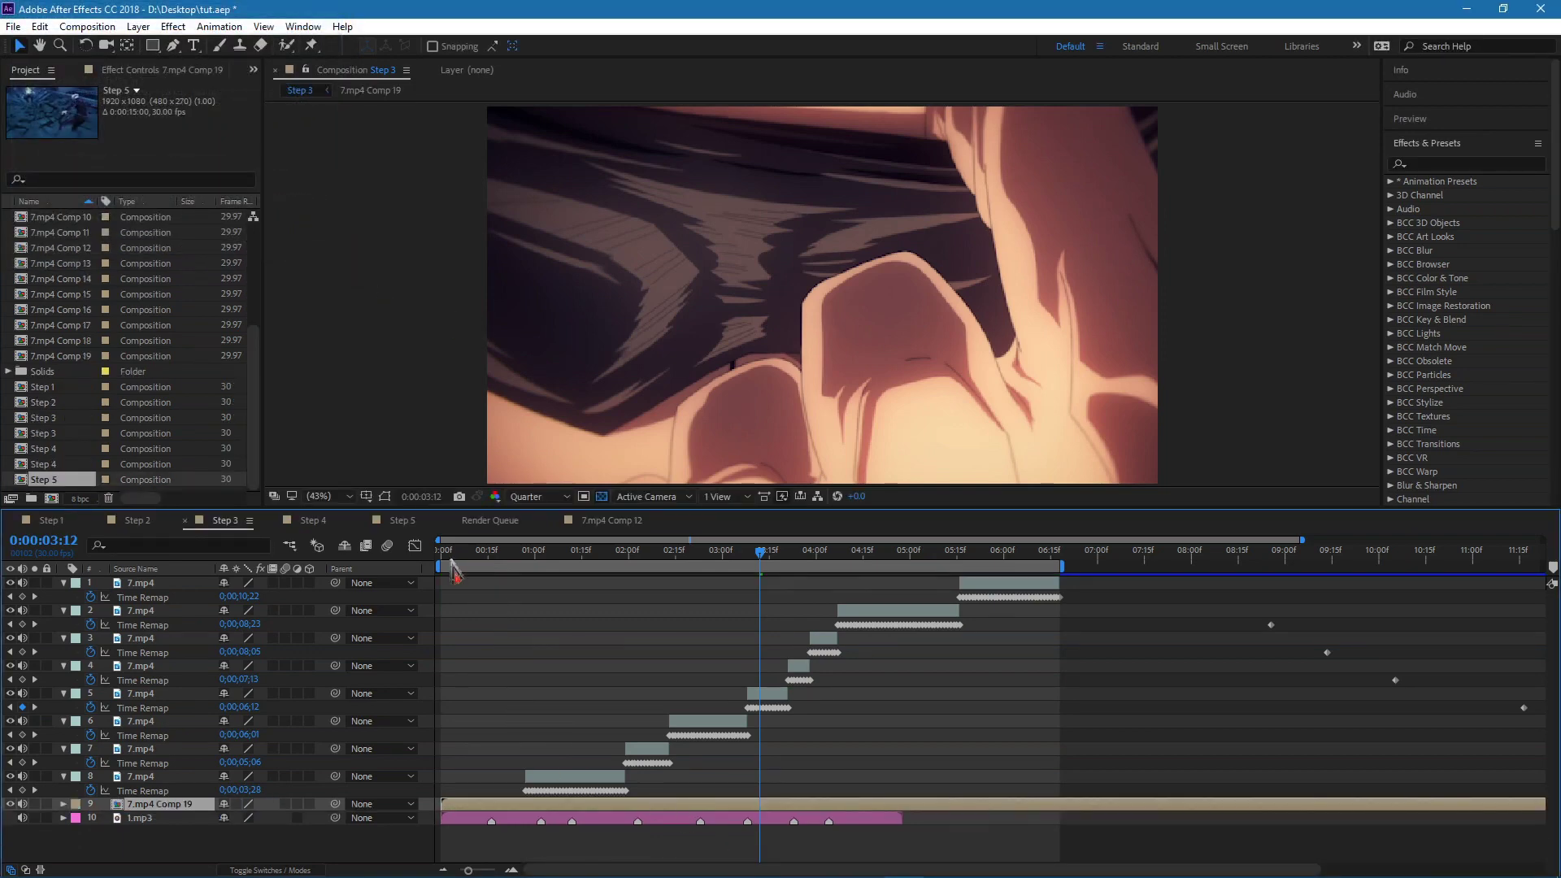
pyautogui.click(450, 563)
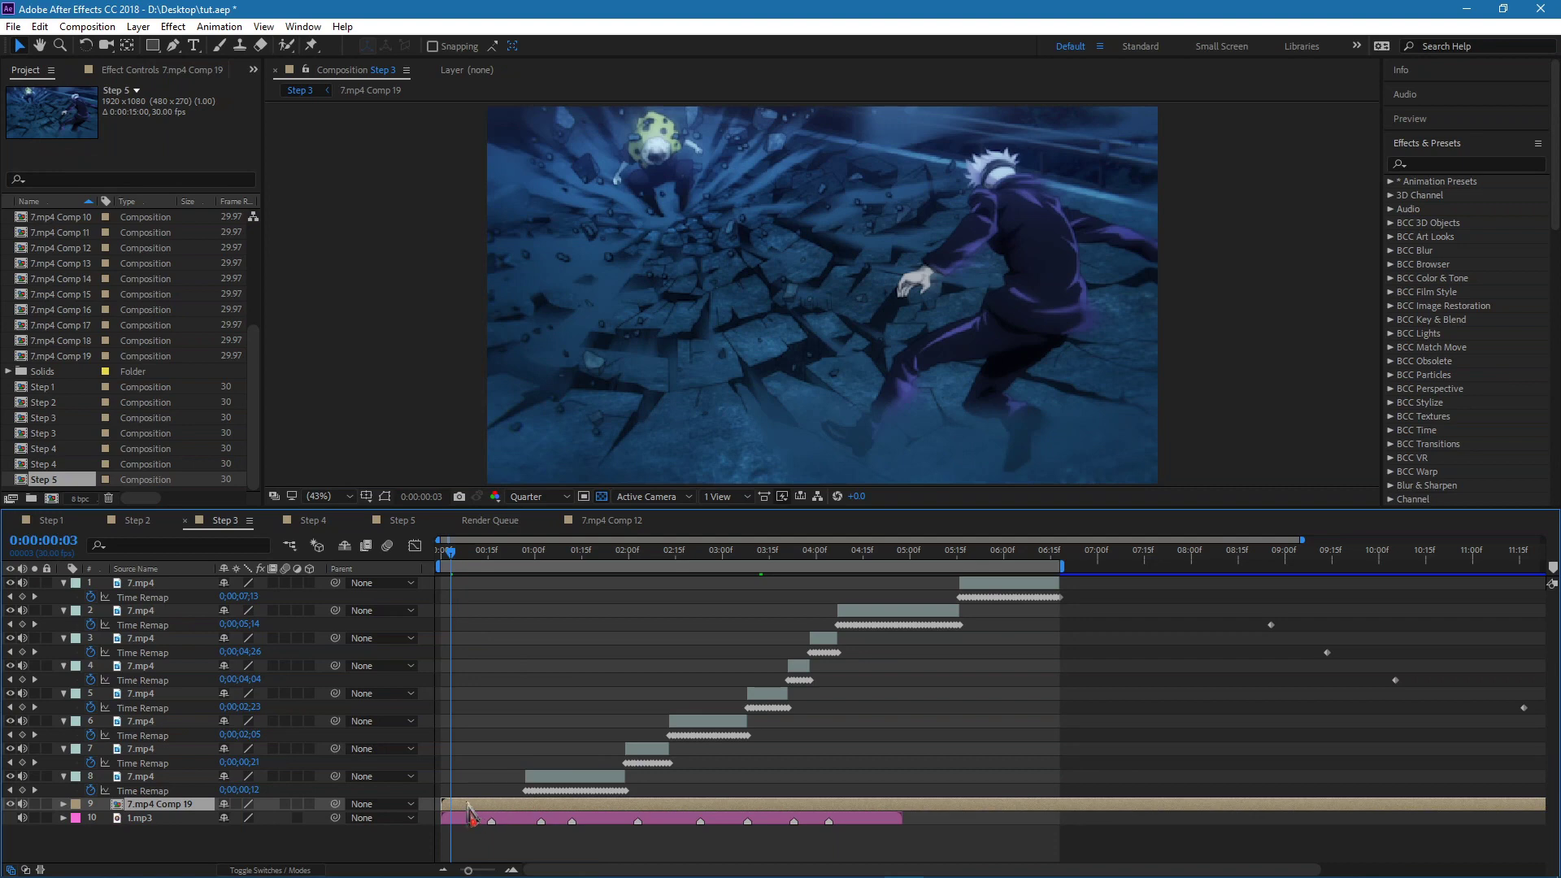
# Apply Twixtor Pro to the 7.mp4 Comp 19 layer at the composition's start and set its Input: Frame Rate to 30.
pyautogui.press('Home')
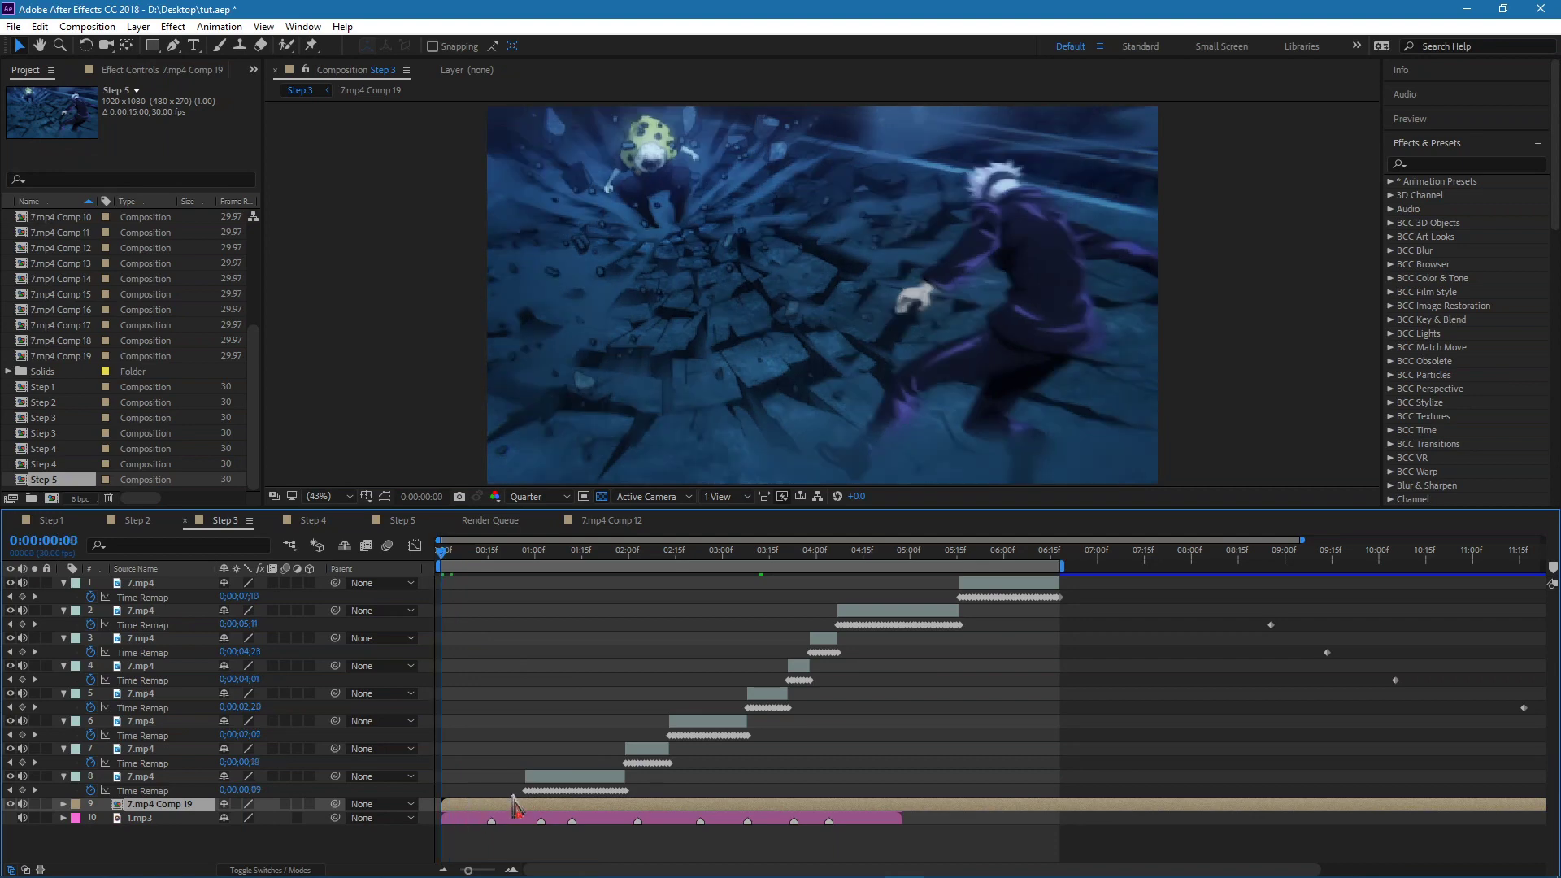
pyautogui.click(1427, 164)
pyautogui.write('twixto')
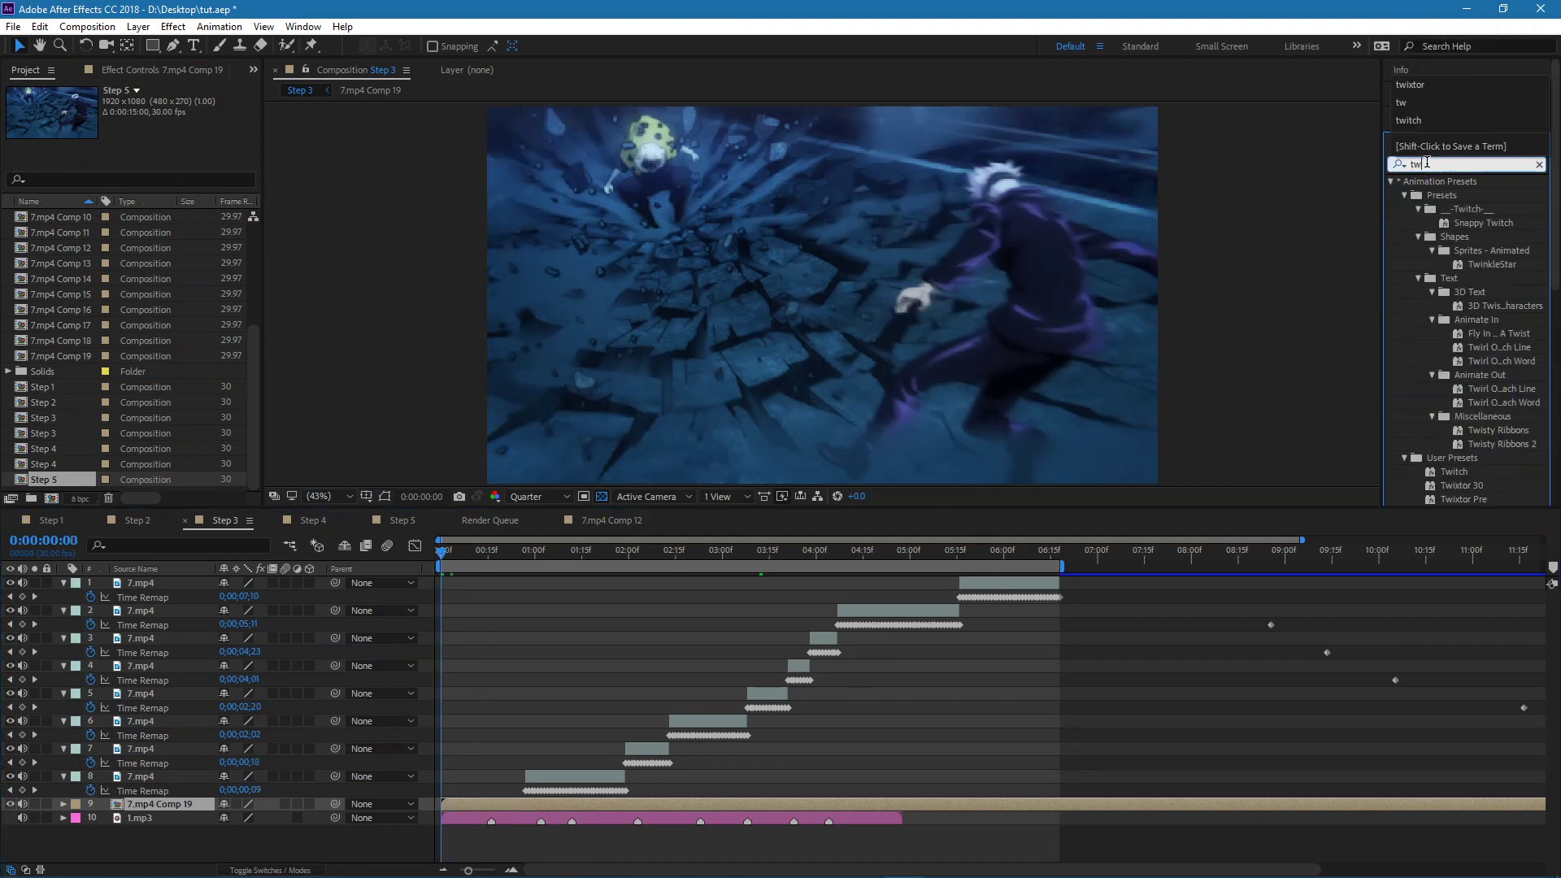
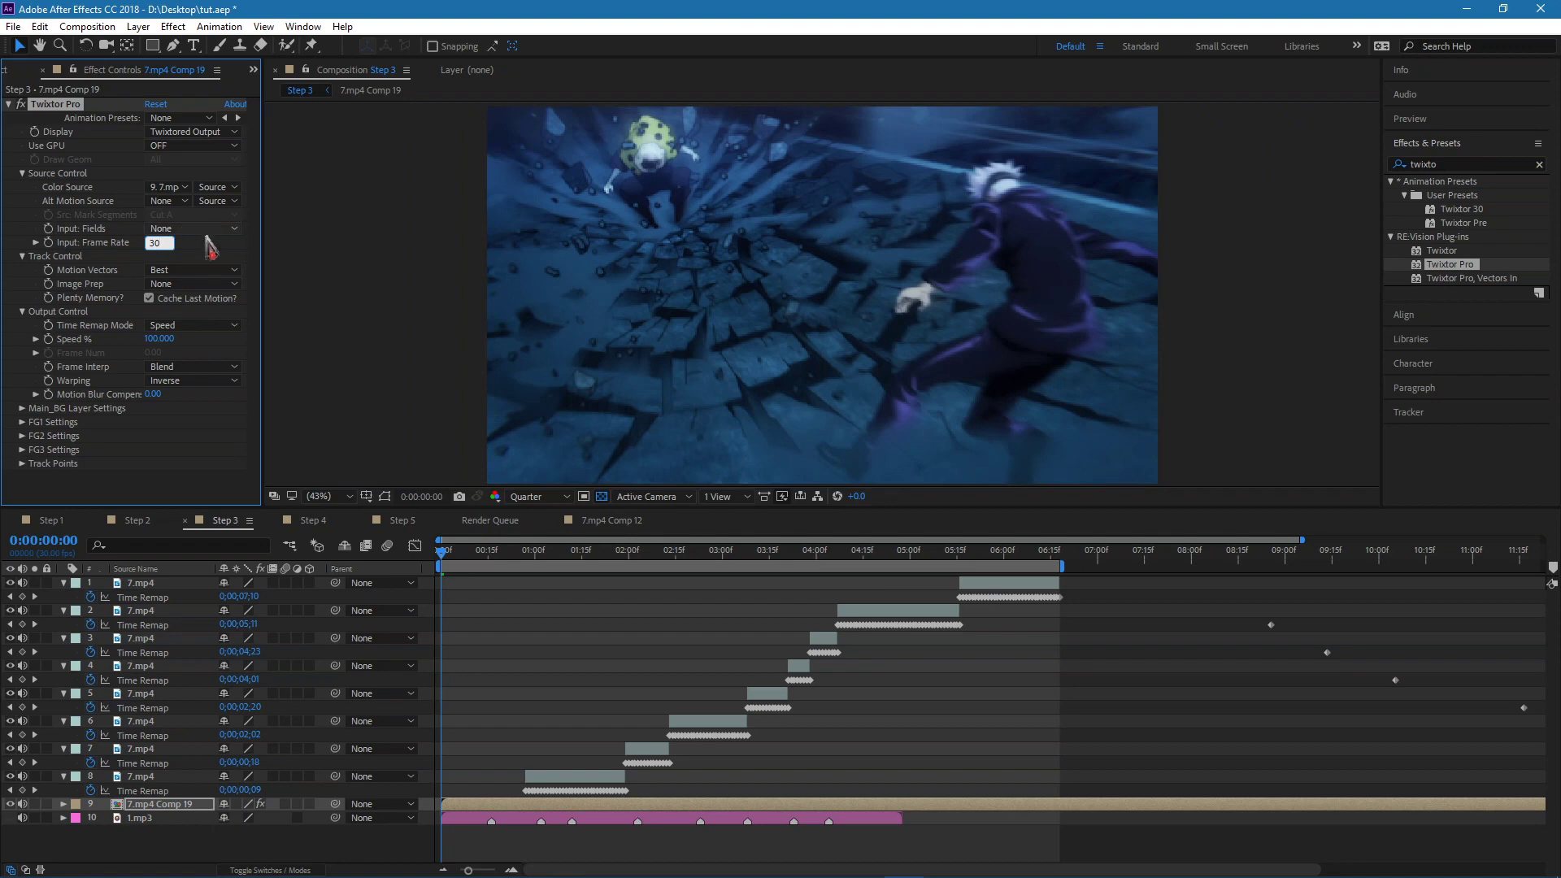
pyautogui.click(399, 337)
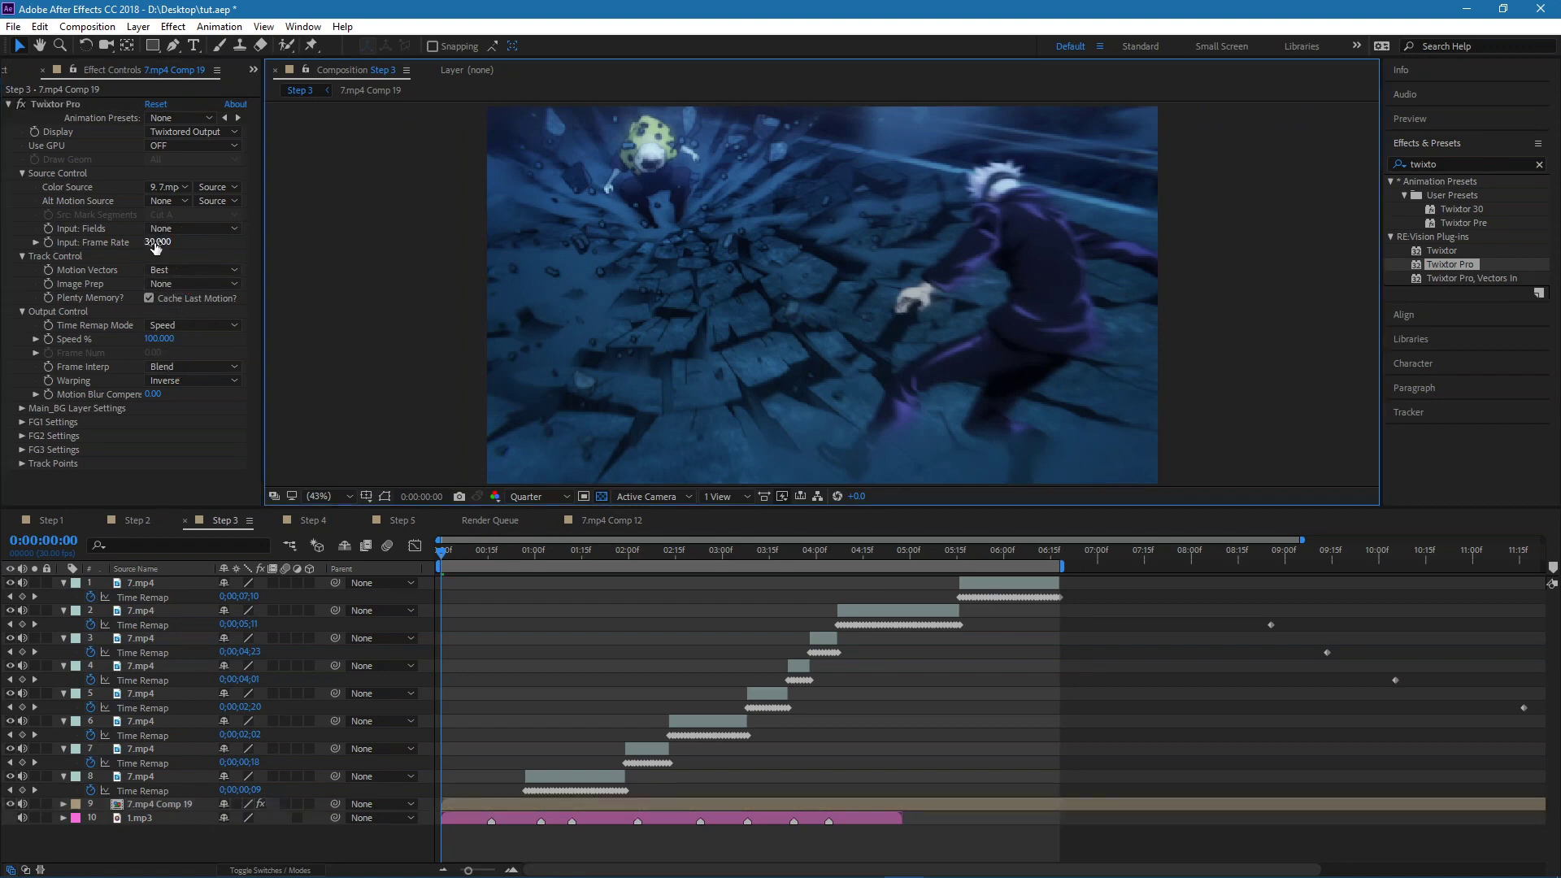
pyautogui.click(454, 805)
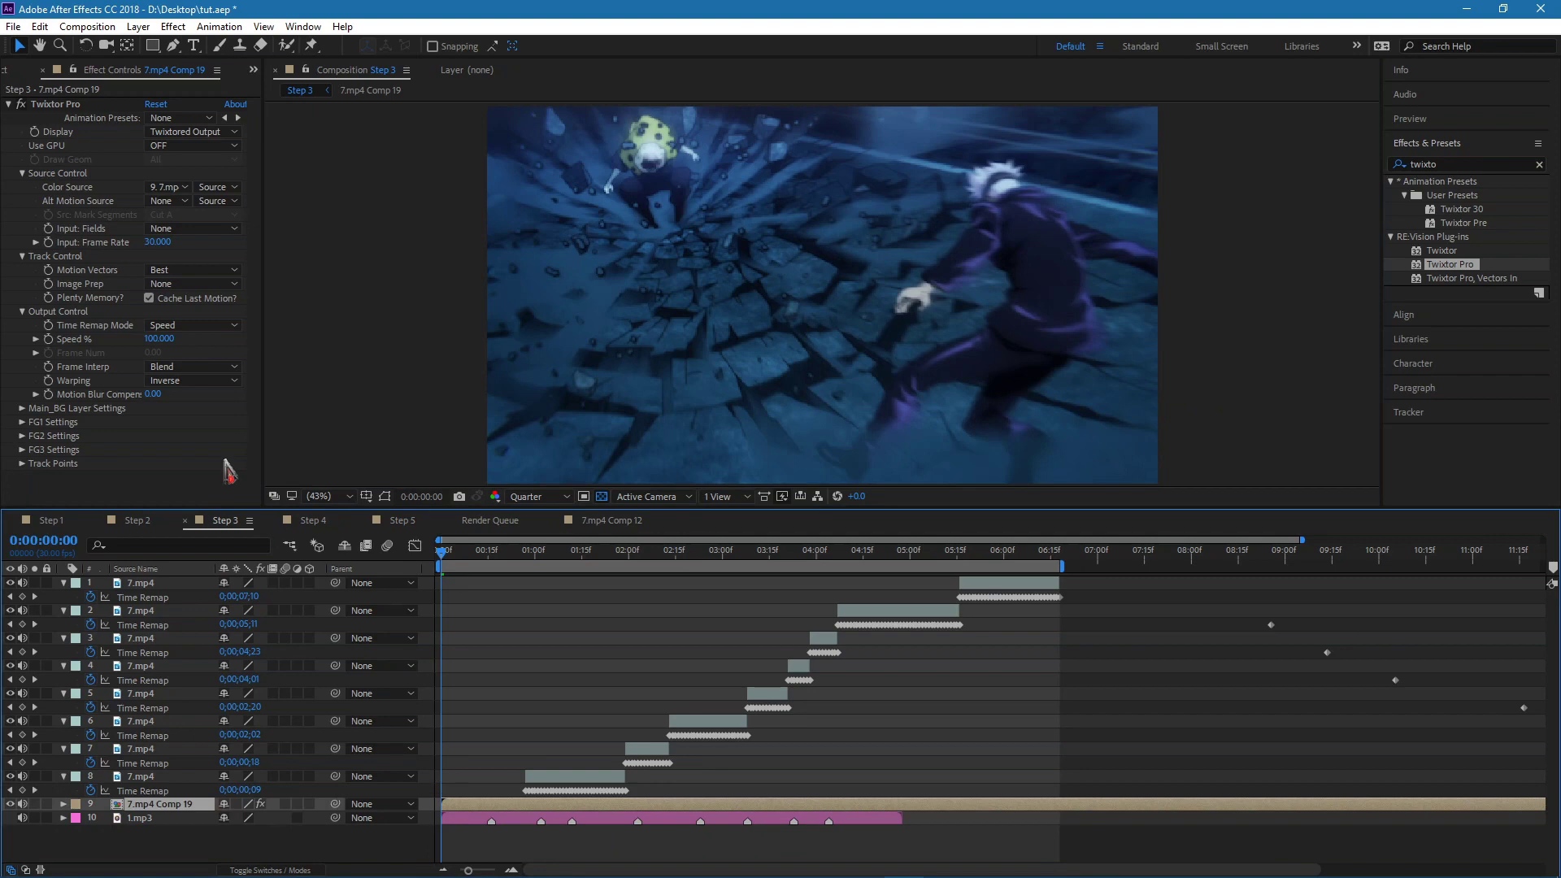
# Keyframe Twixtor's Speed % at 100 on the first frame, and set it to 30 at 0:00:00:01.
pyautogui.click(48, 339)
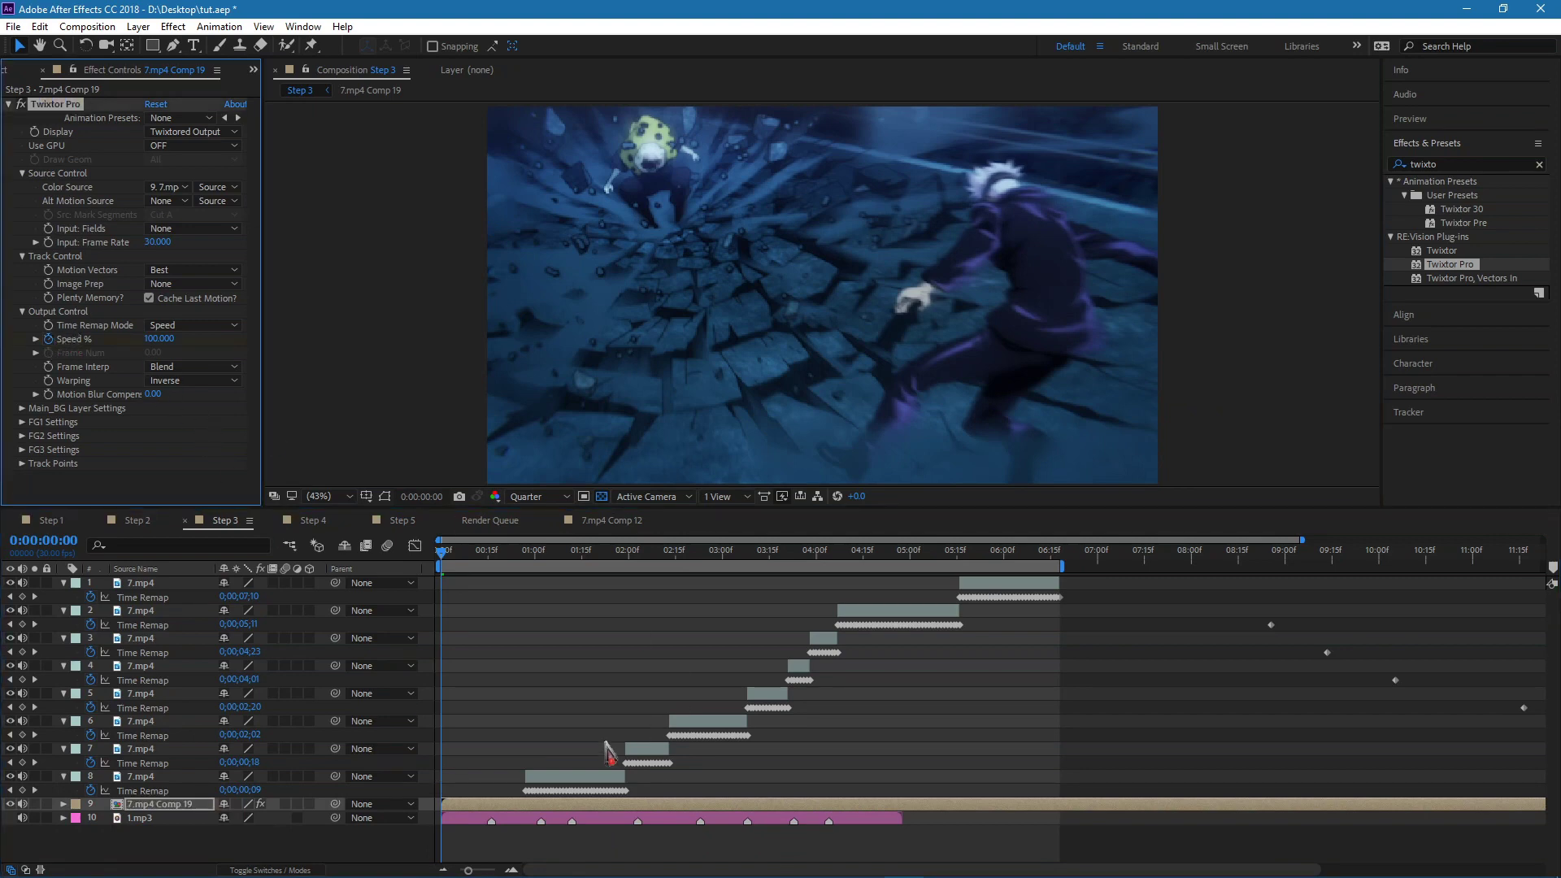
pyautogui.press('u')
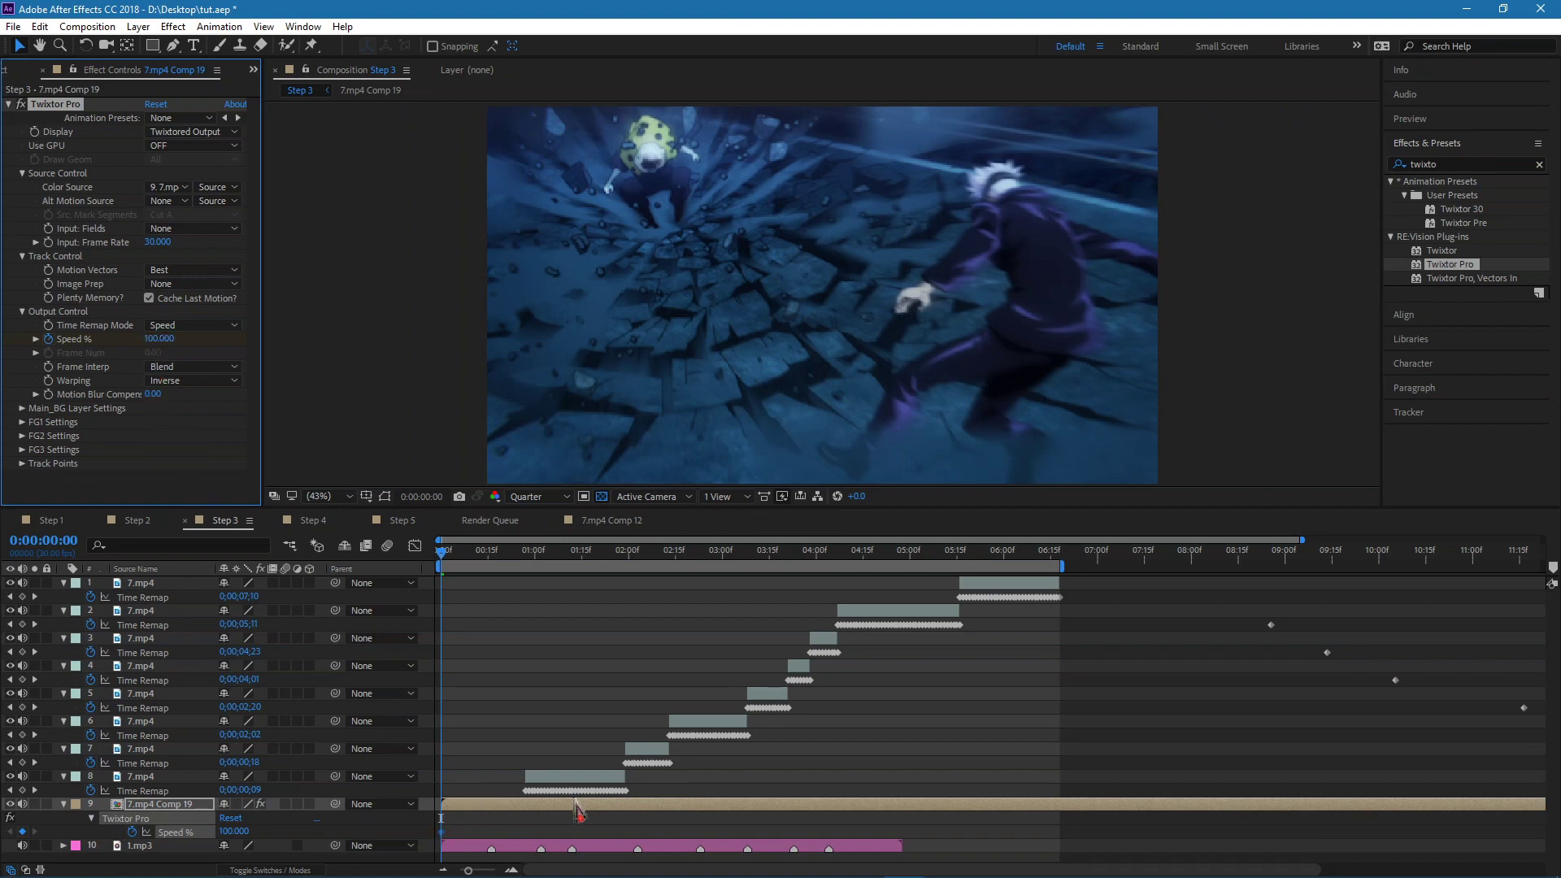
pyautogui.press('pagedown')
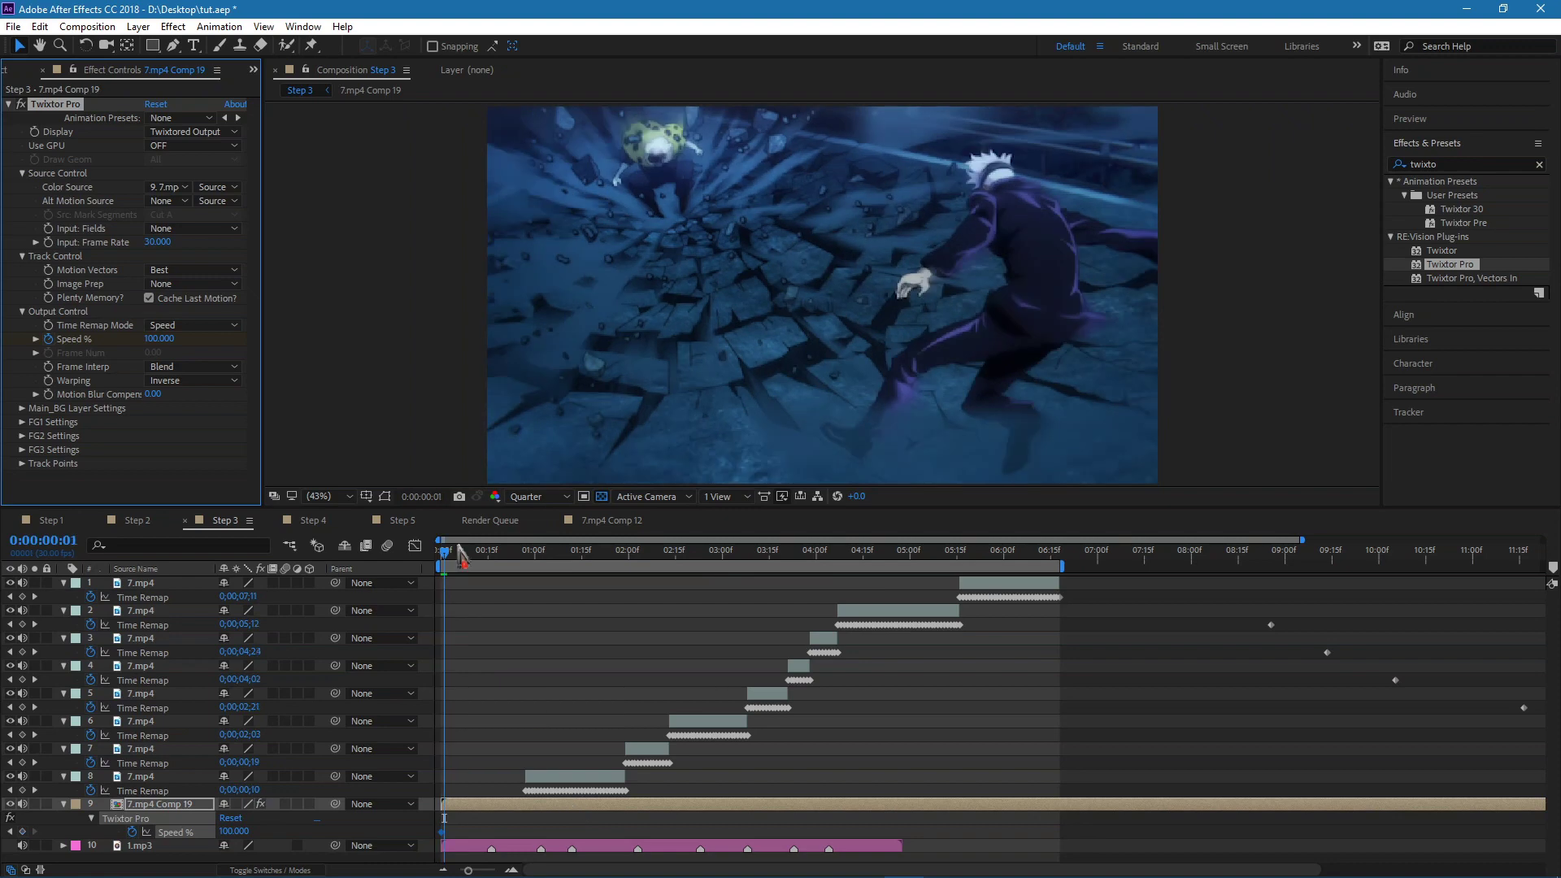
pyautogui.click(159, 338)
pyautogui.press('Return')
pyautogui.click(155, 242)
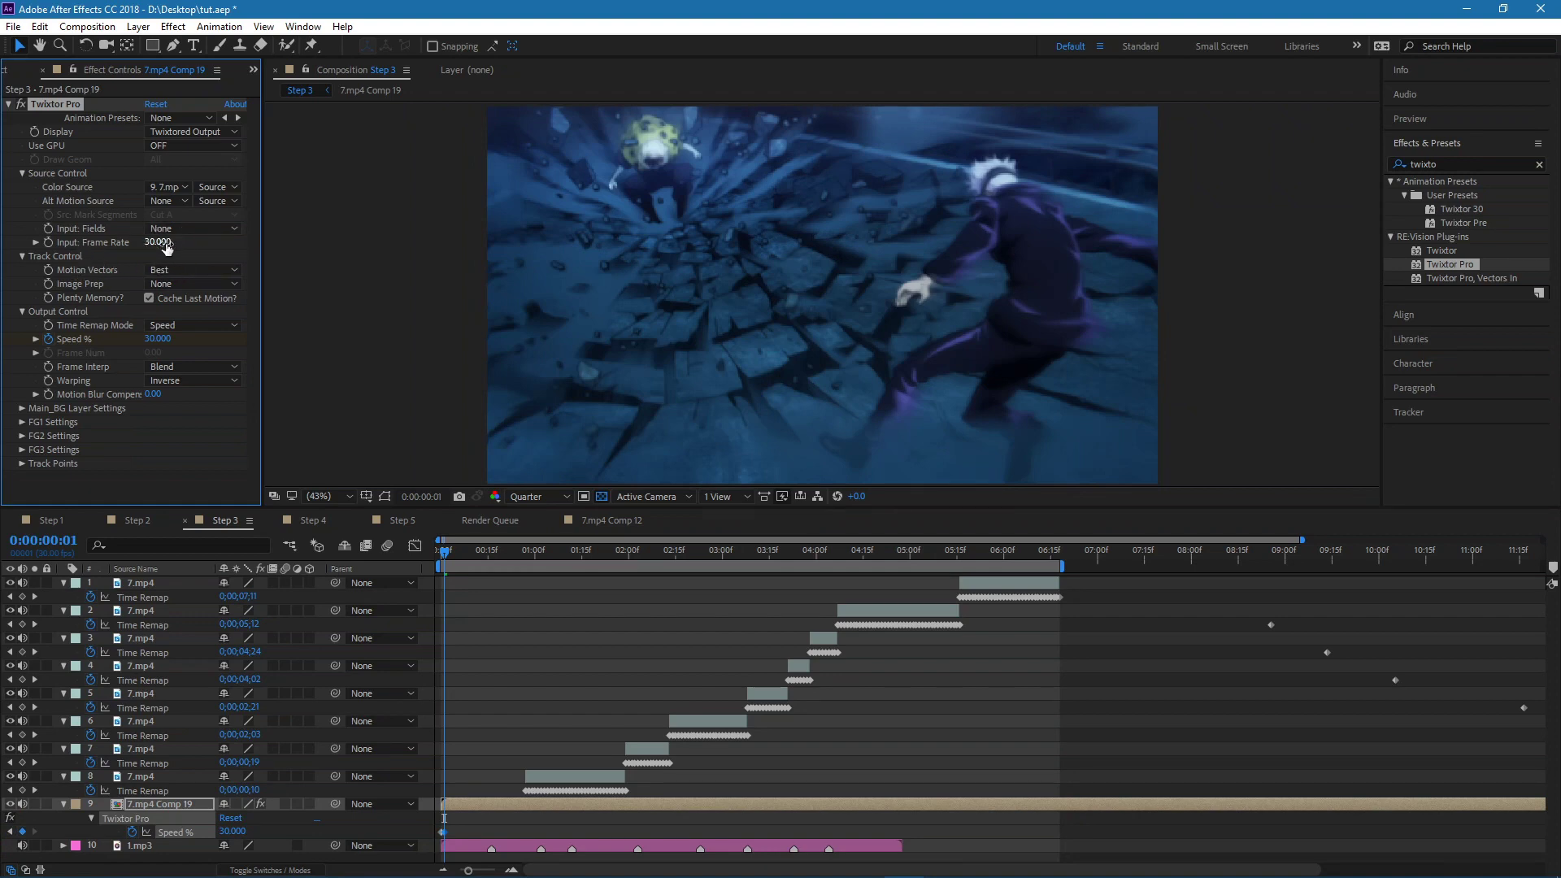
pyautogui.click(156, 339)
pyautogui.press('Return')
# Set Twixtor Pro's Warping option to Forward on 7.mp4 Comp 19.
pyautogui.click(166, 340)
pyautogui.click(183, 381)
pyautogui.click(202, 442)
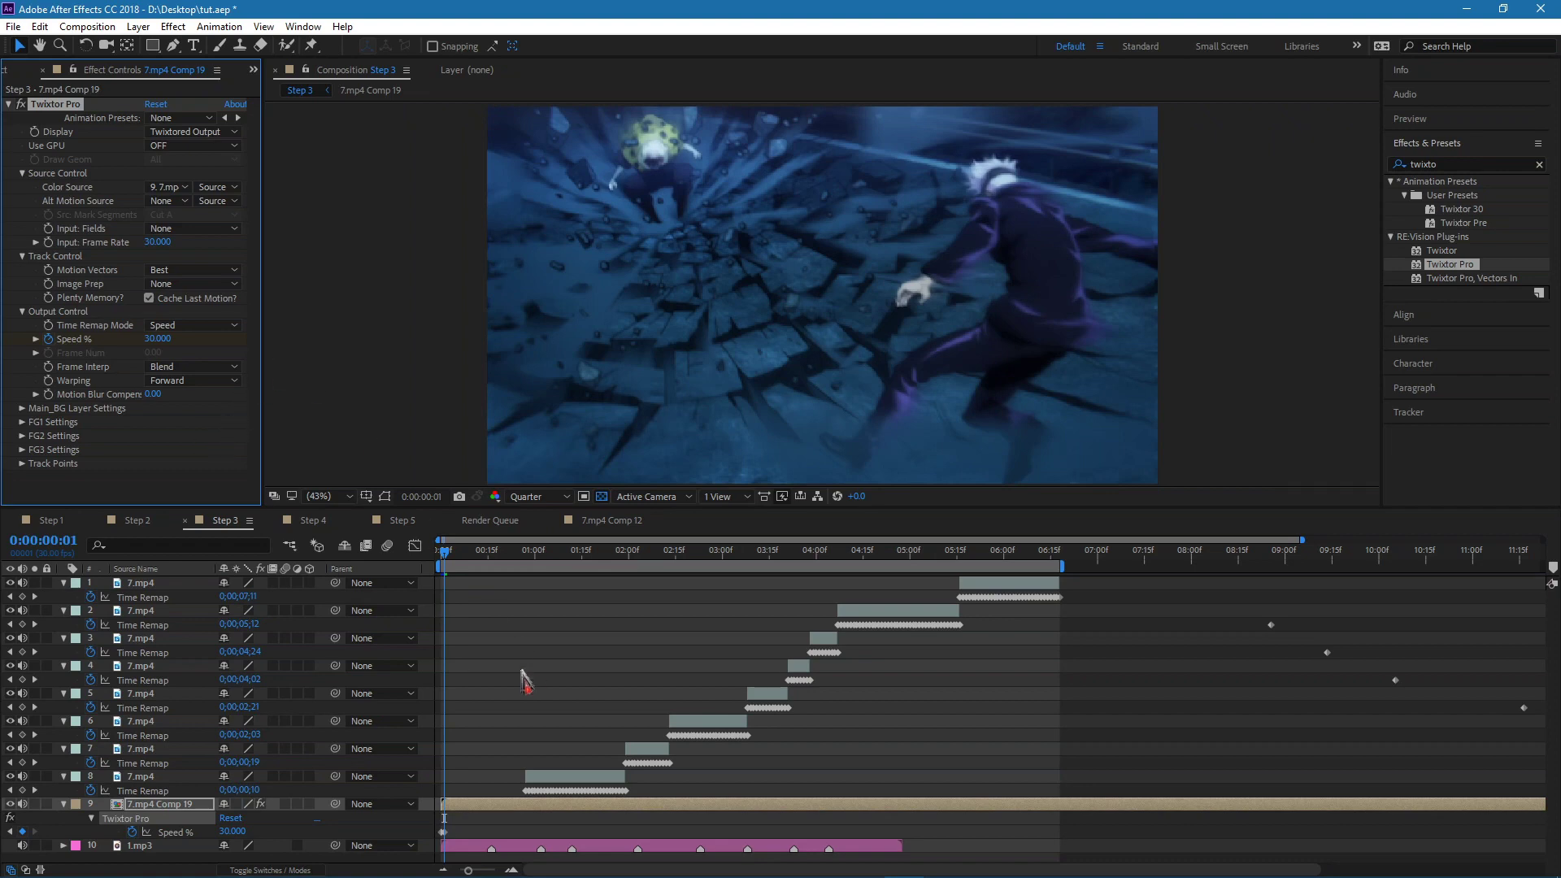
# Pre-compose the 7.mp4 Comp 19 layer as 7.mp4 Comp 20, moving all attributes into the new composition.
pyautogui.rightClick(461, 806)
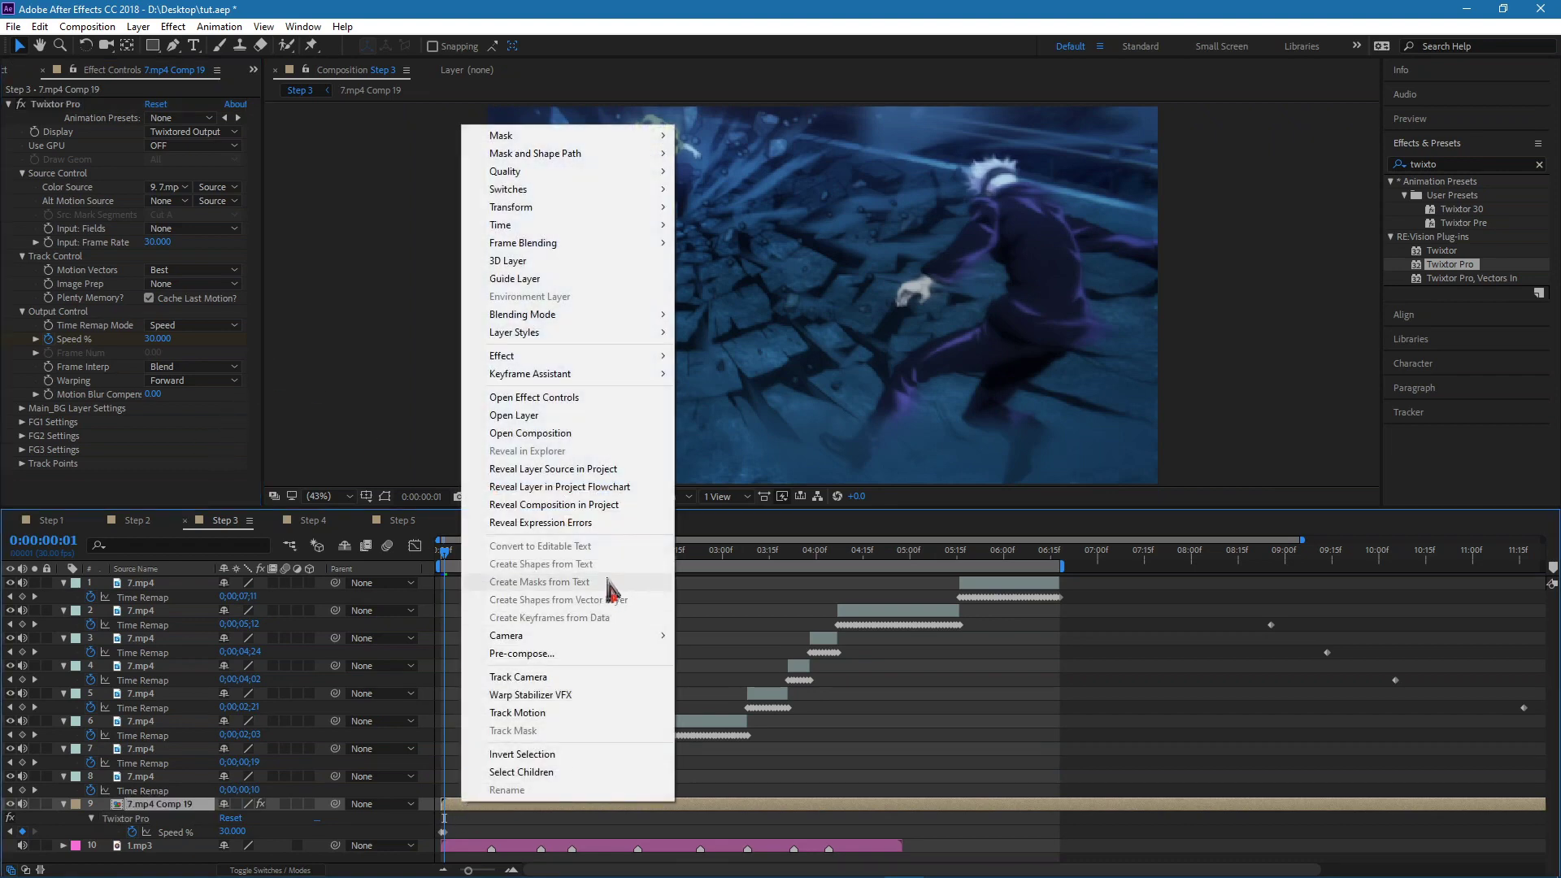
pyautogui.click(520, 654)
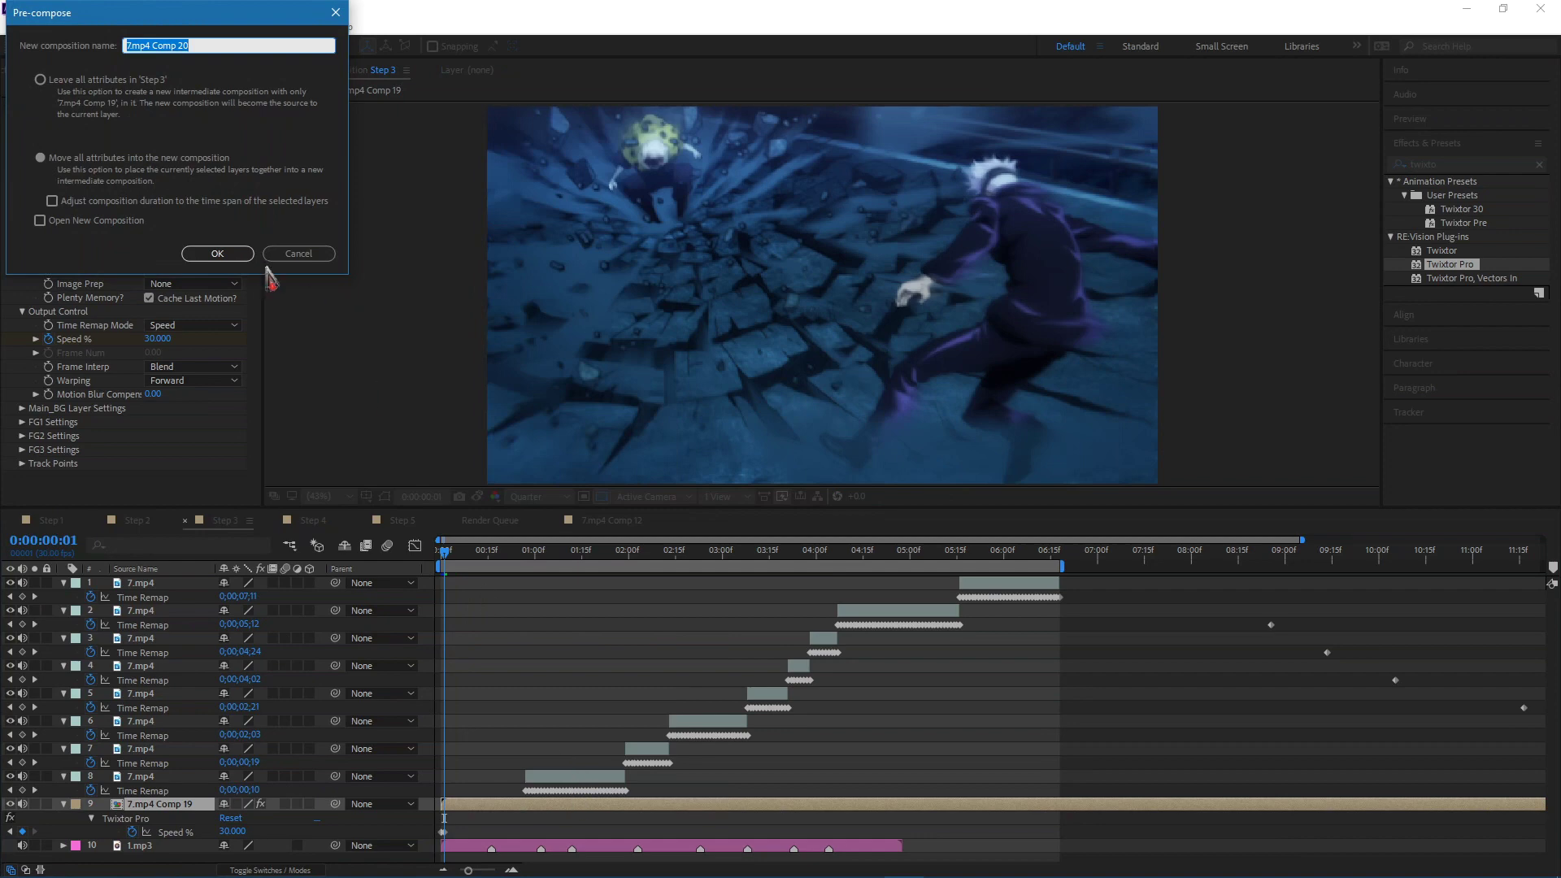
pyautogui.click(242, 259)
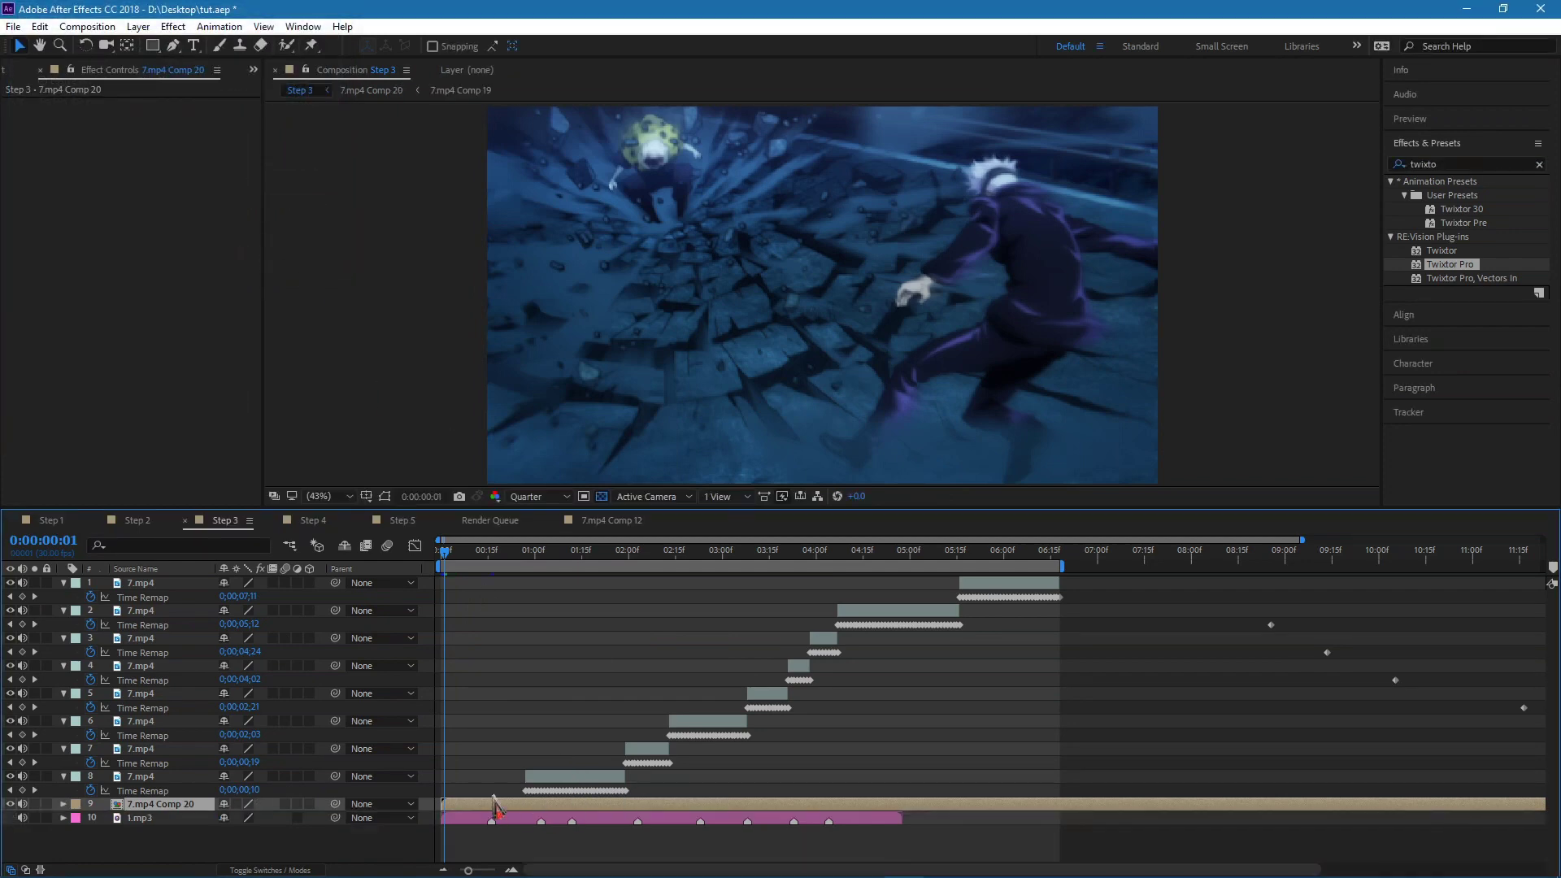
# Enable time remapping on 7.mp4 Comp 20 and set Time Remap to 0;00;02;18 at the first beat marker, 0:00:00:16.
pyautogui.press('Home')
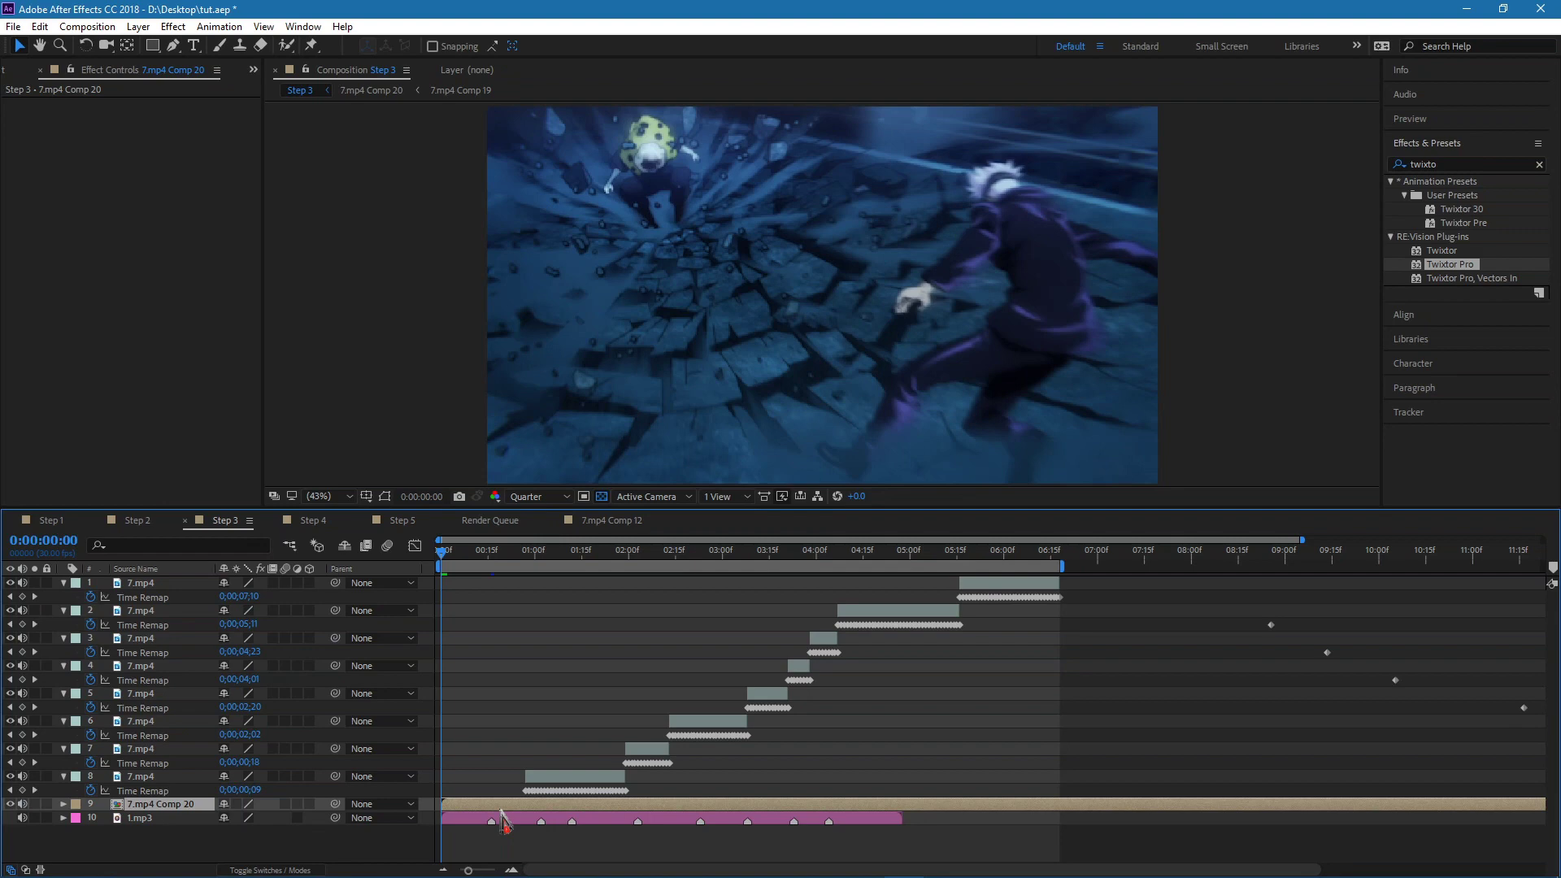
pyautogui.hotkey('ctrl', 'alt', 't')
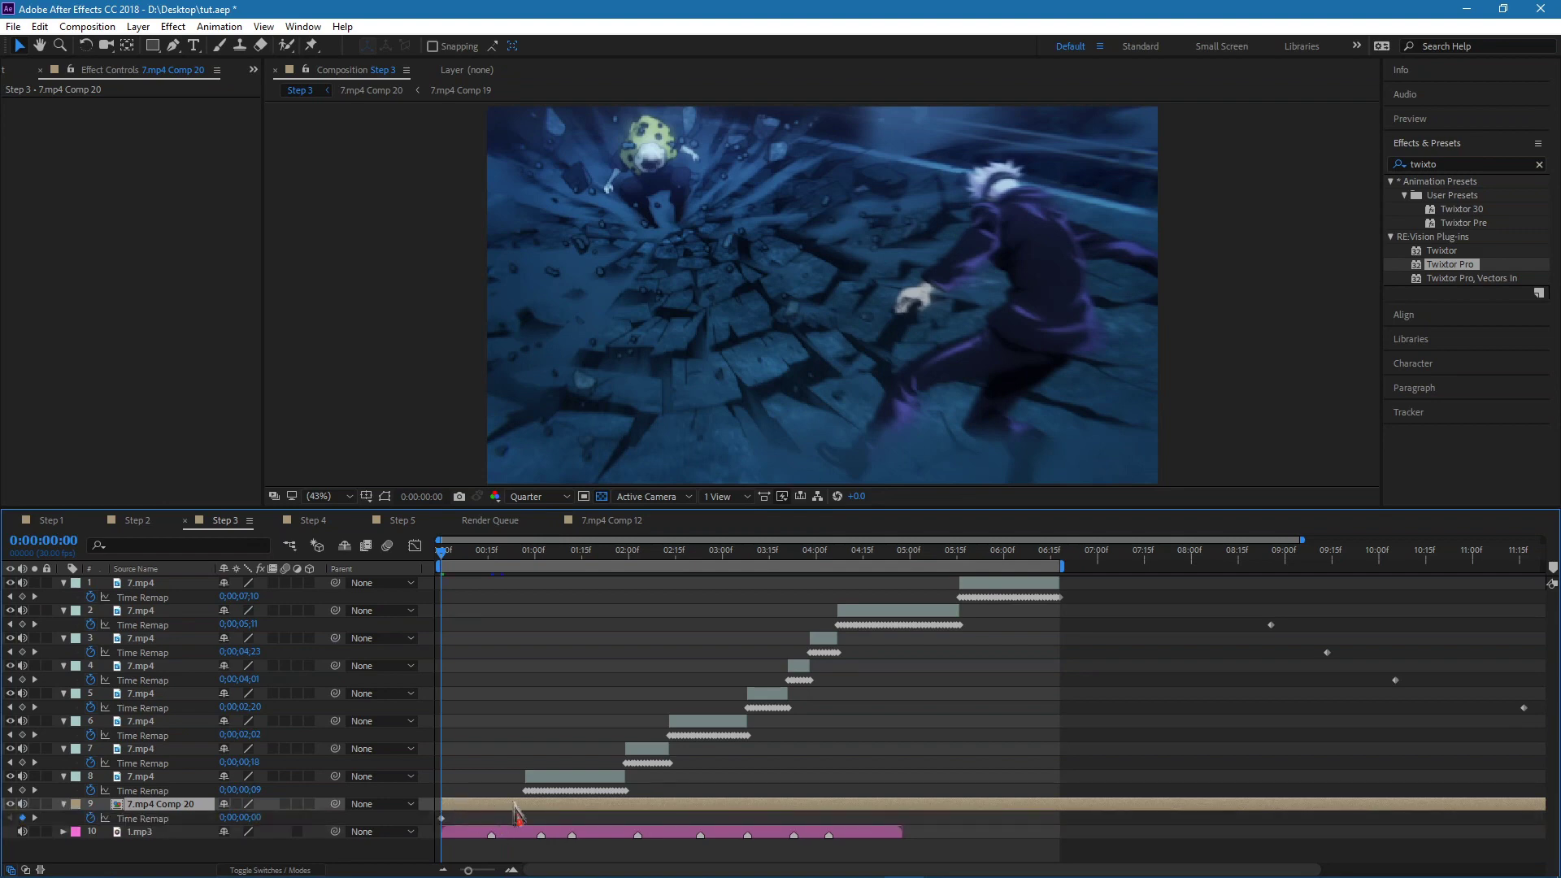
pyautogui.click(494, 558)
pyautogui.press('pageup')
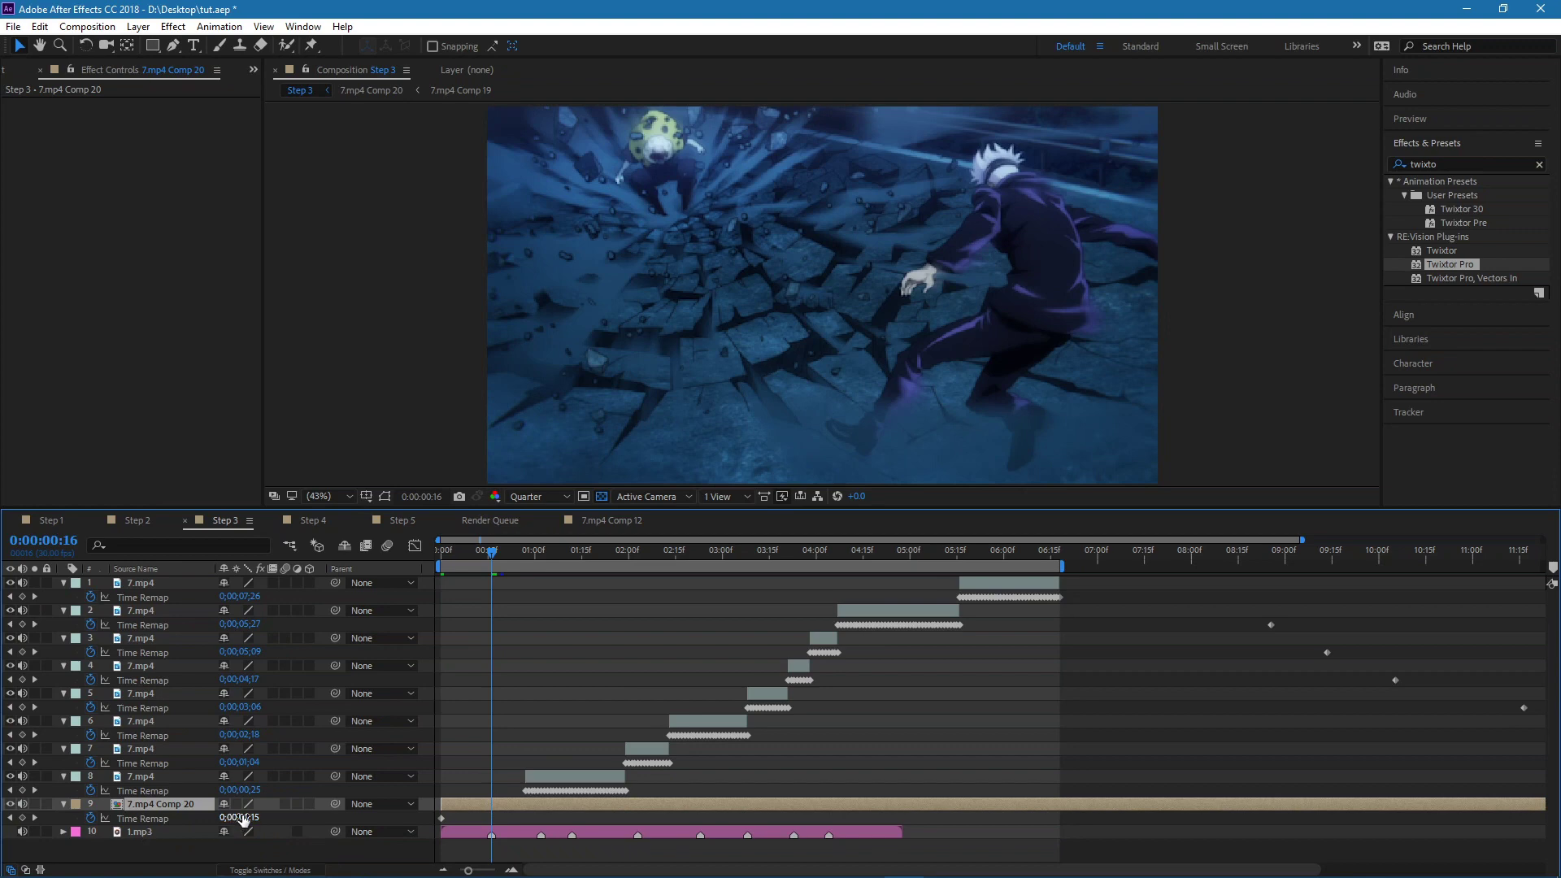
pyautogui.moveTo(255, 816); pyautogui.dragTo(301, 808)
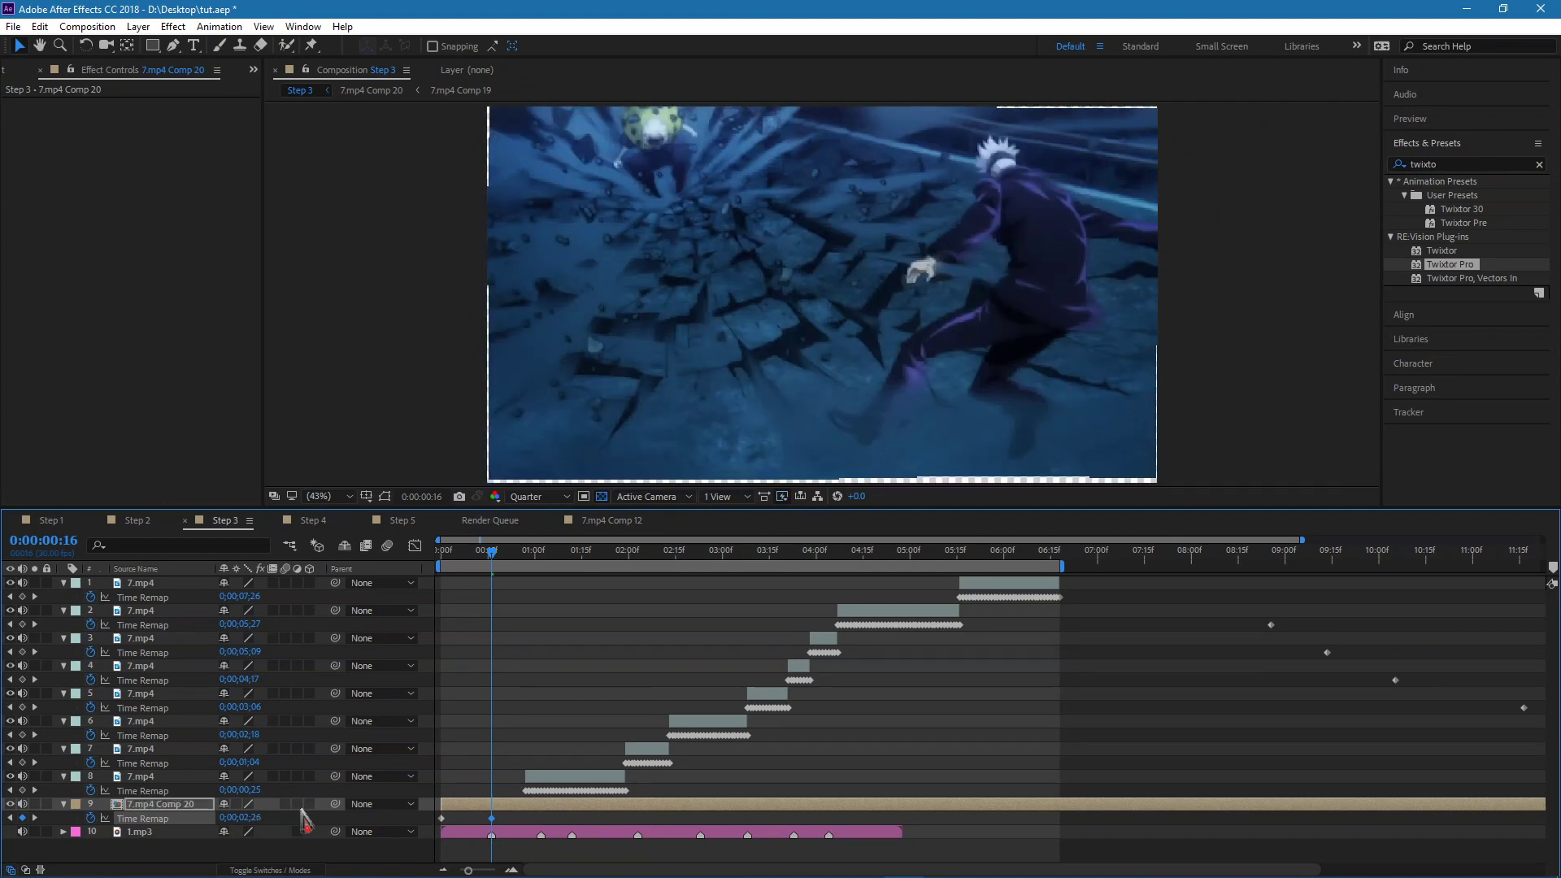
pyautogui.click(240, 817)
pyautogui.click(251, 819)
pyautogui.click(306, 818)
pyautogui.moveTo(255, 817); pyautogui.dragTo(244, 818)
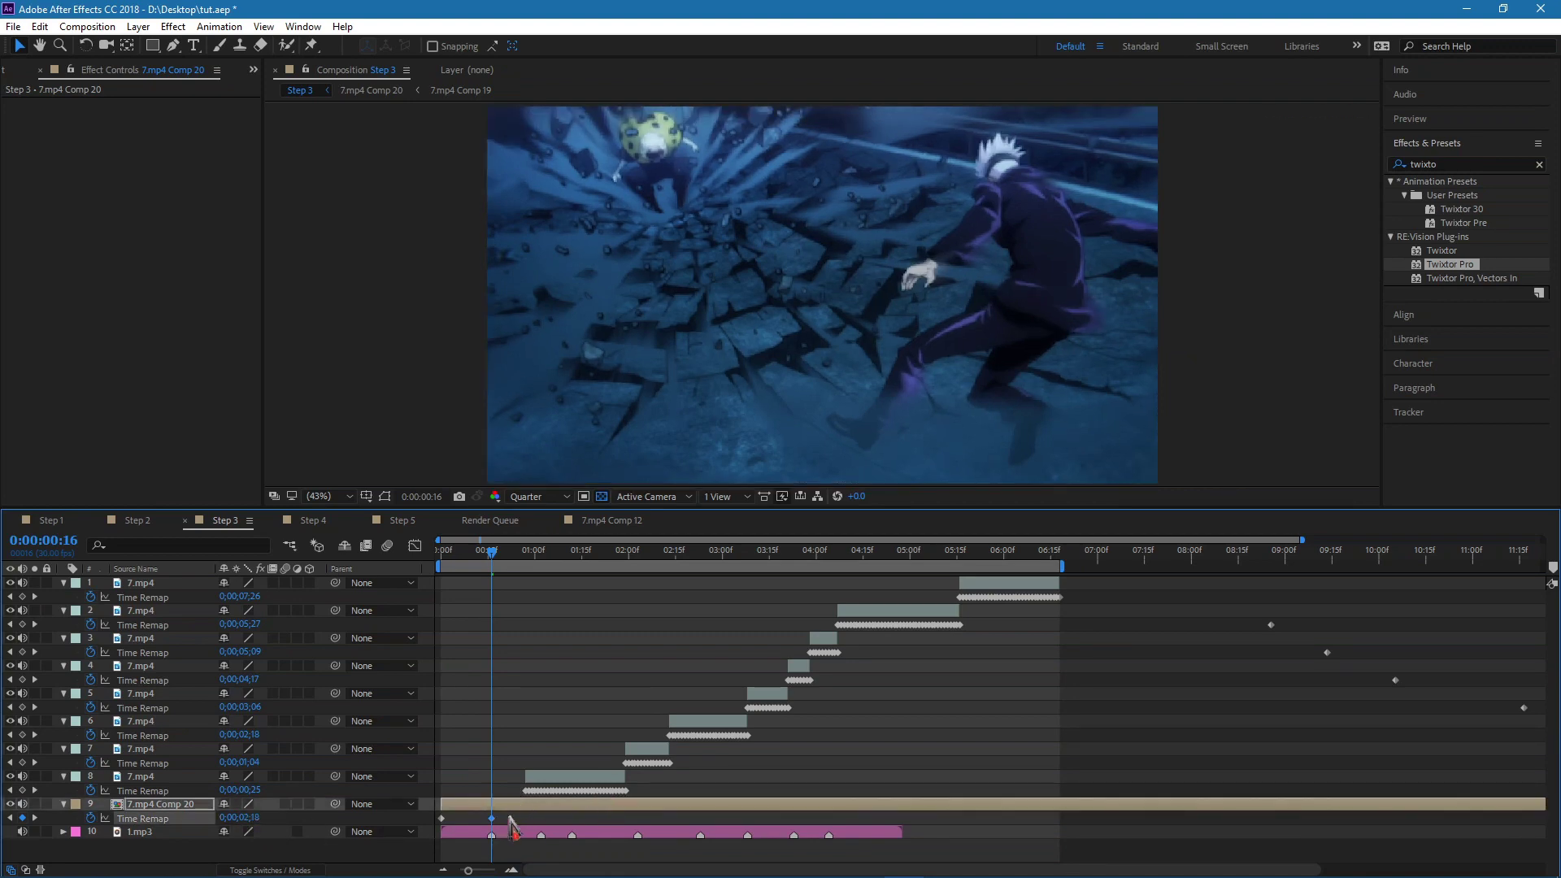
# Trim the end of 7.mp4 Comp 20 at 0:00:00:15 and shorten the work area to the same length.
pyautogui.press('pageup')
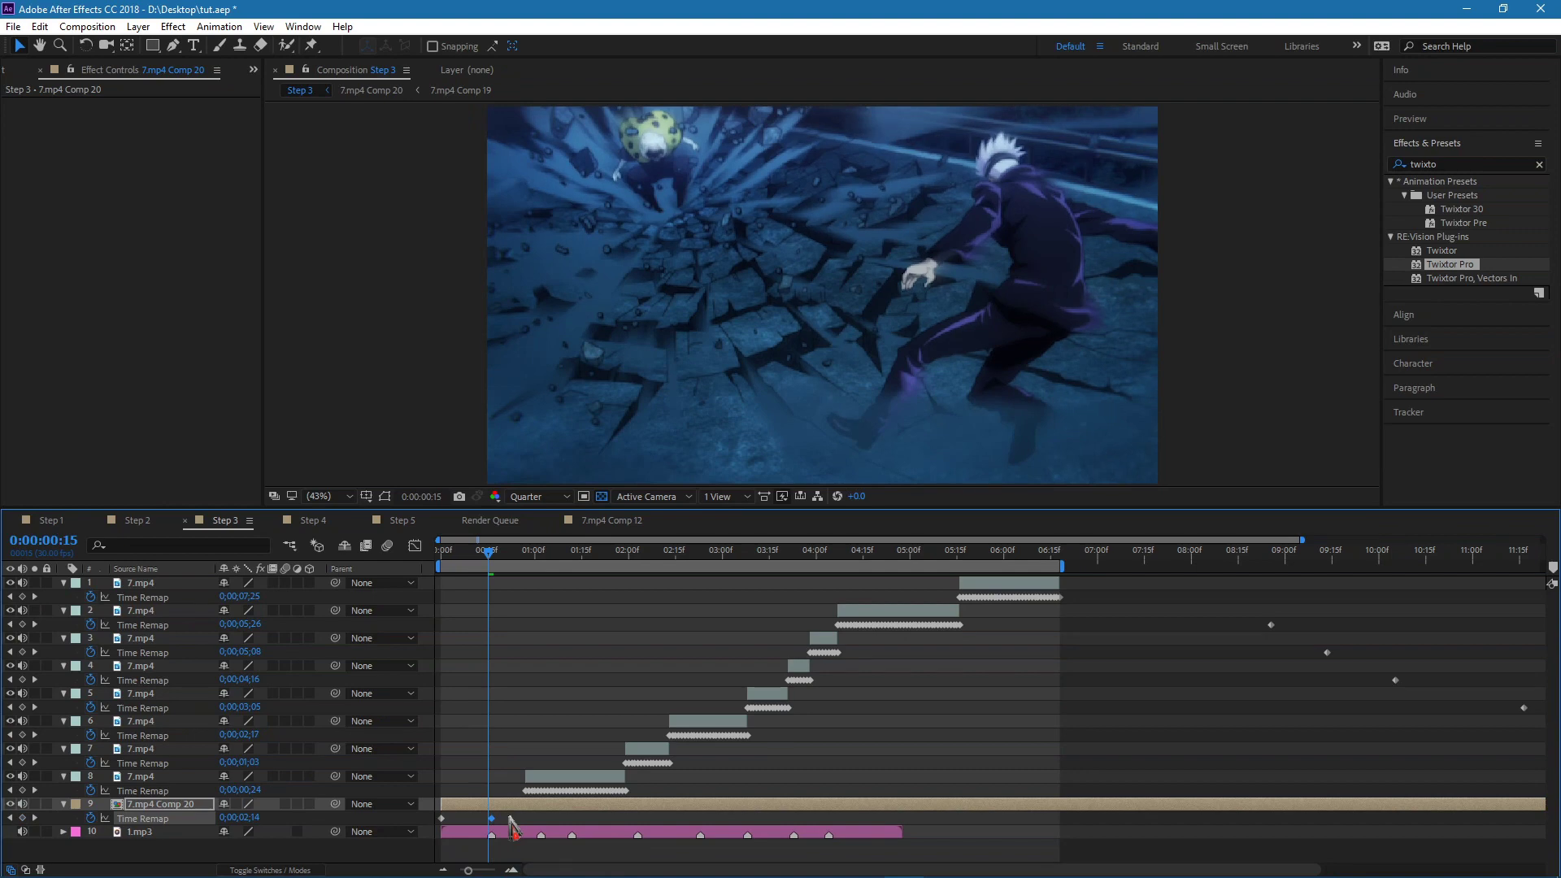
pyautogui.hotkey('alt', ']')
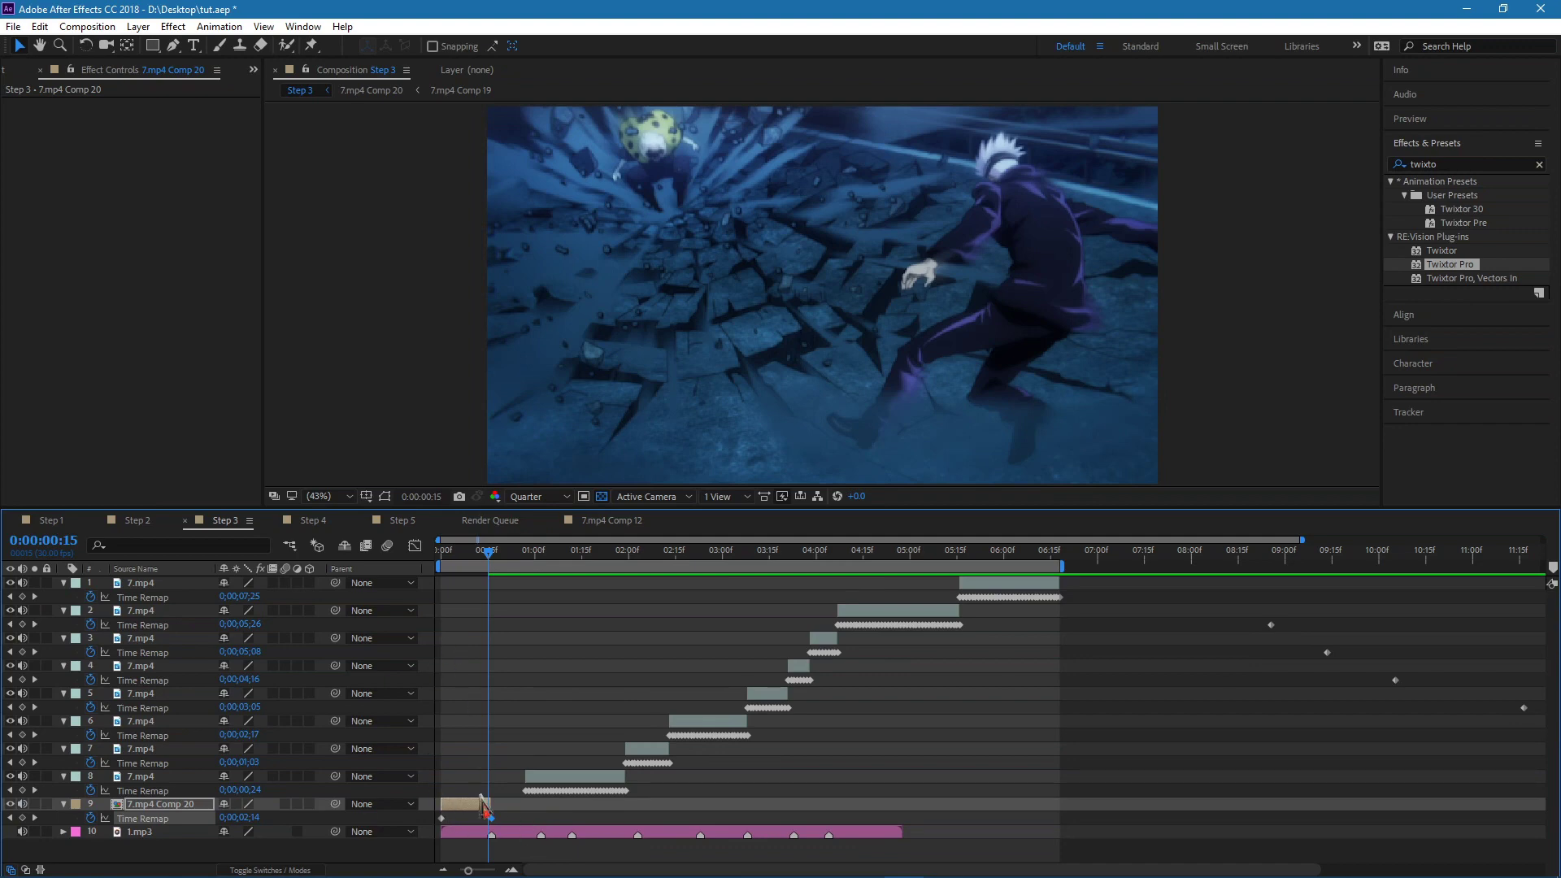
pyautogui.press('Home')
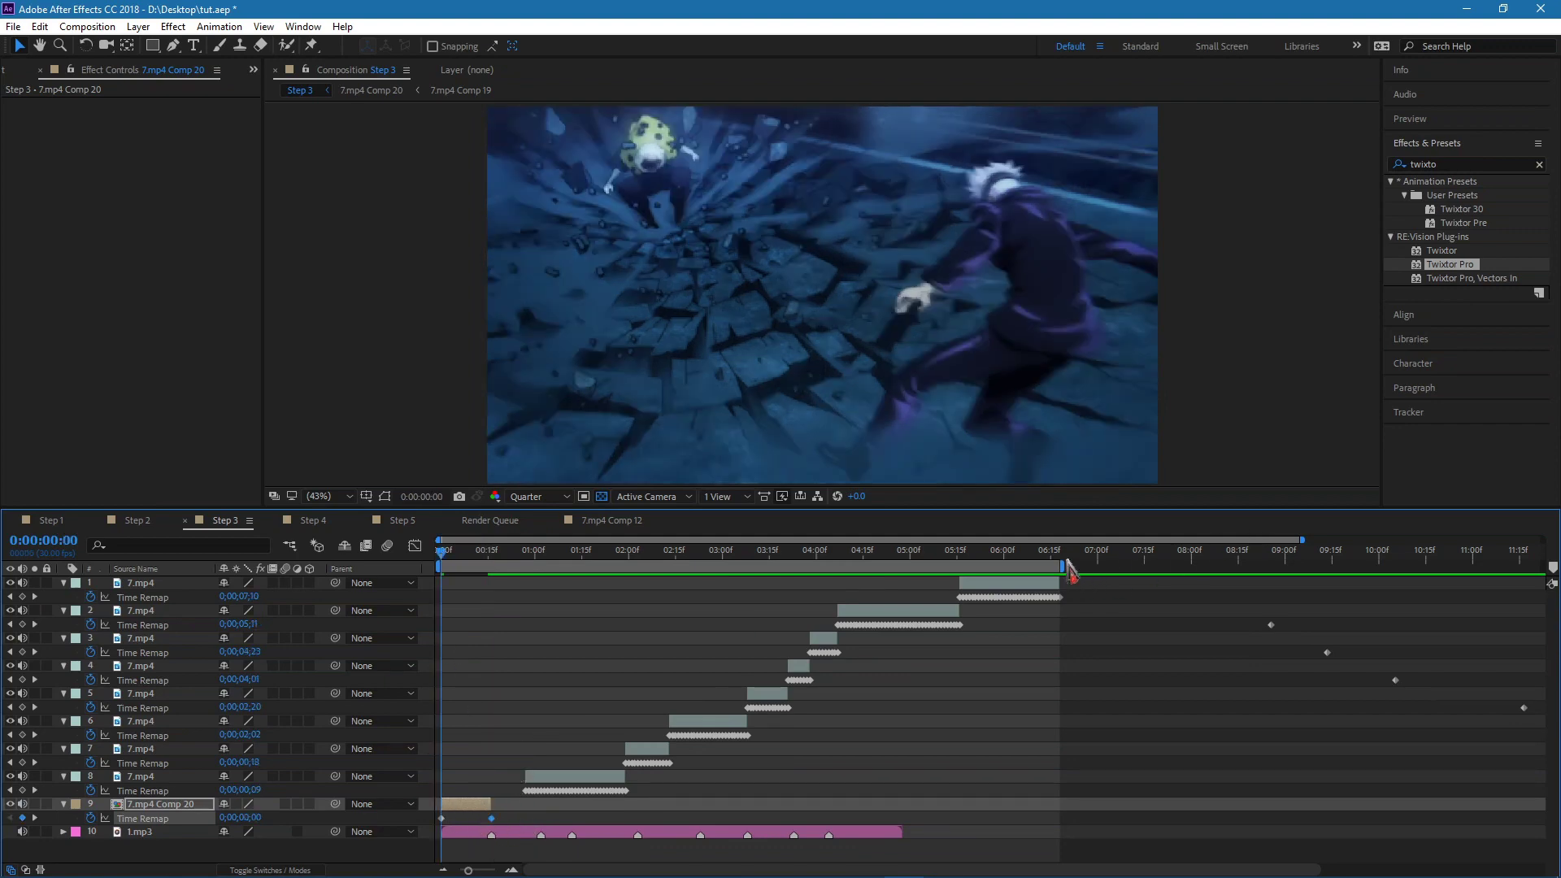
pyautogui.moveTo(1064, 561); pyautogui.dragTo(497, 560)
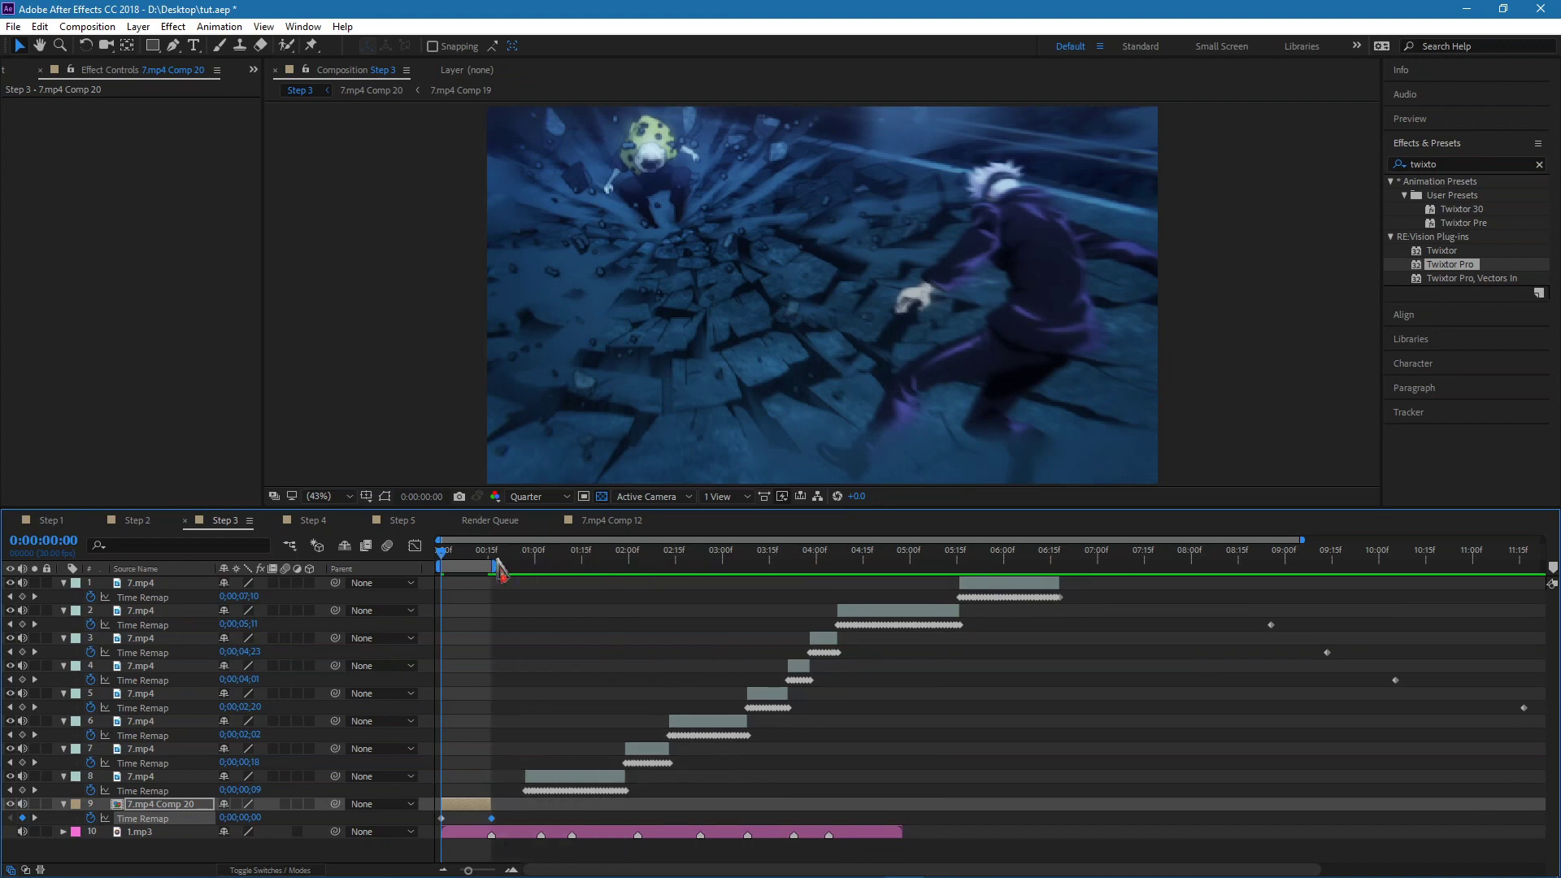
# Preview the trimmed 7.mp4 Comp 20 clip and return the playhead to the composition's start.
pyautogui.press('space')
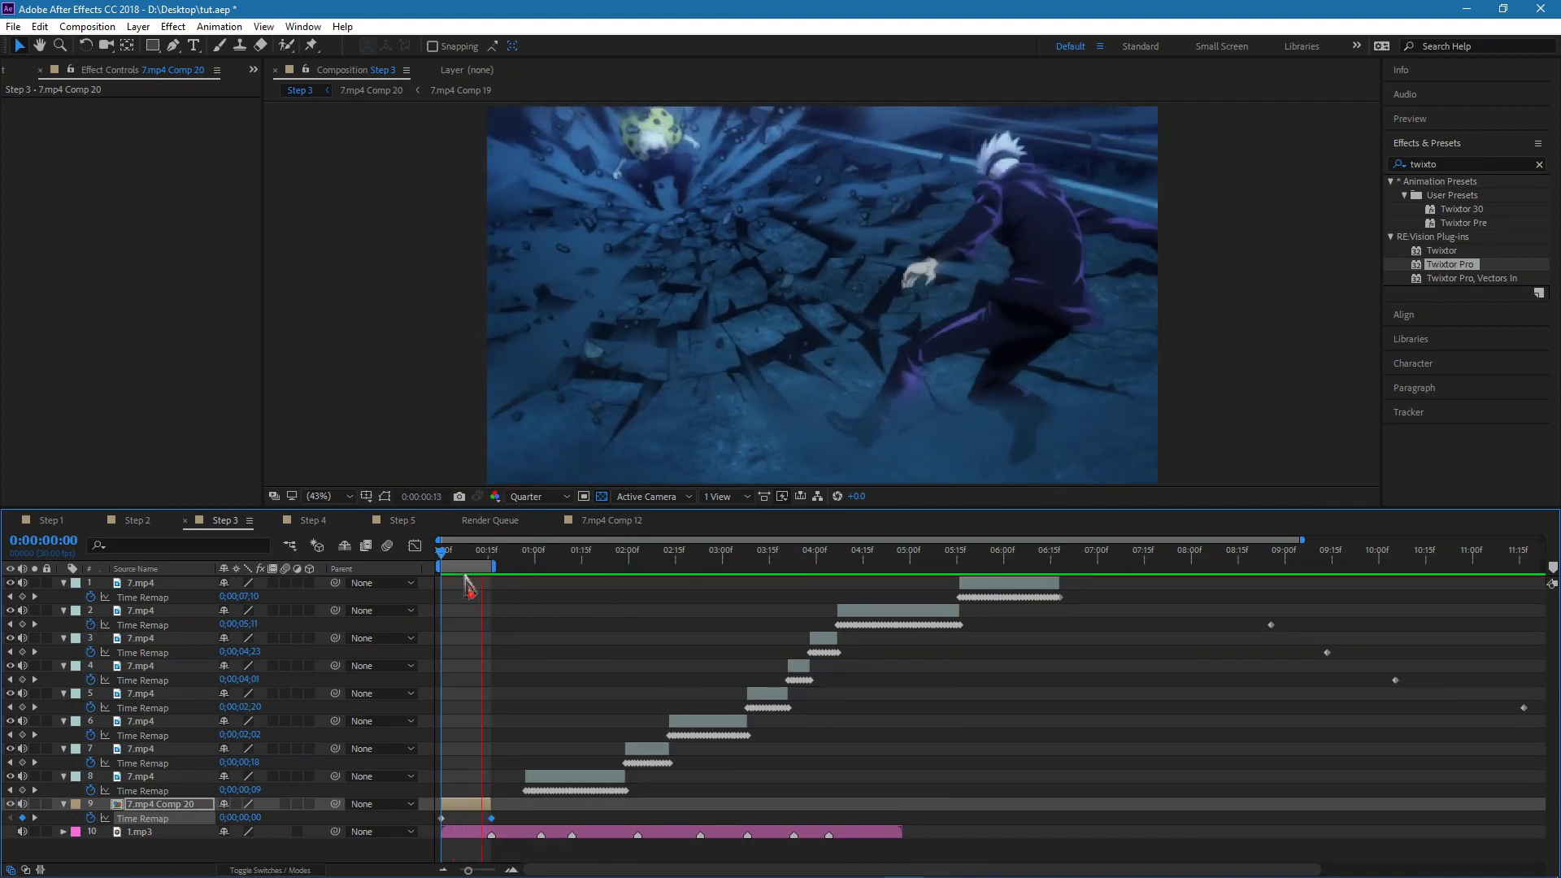
pyautogui.press('space')
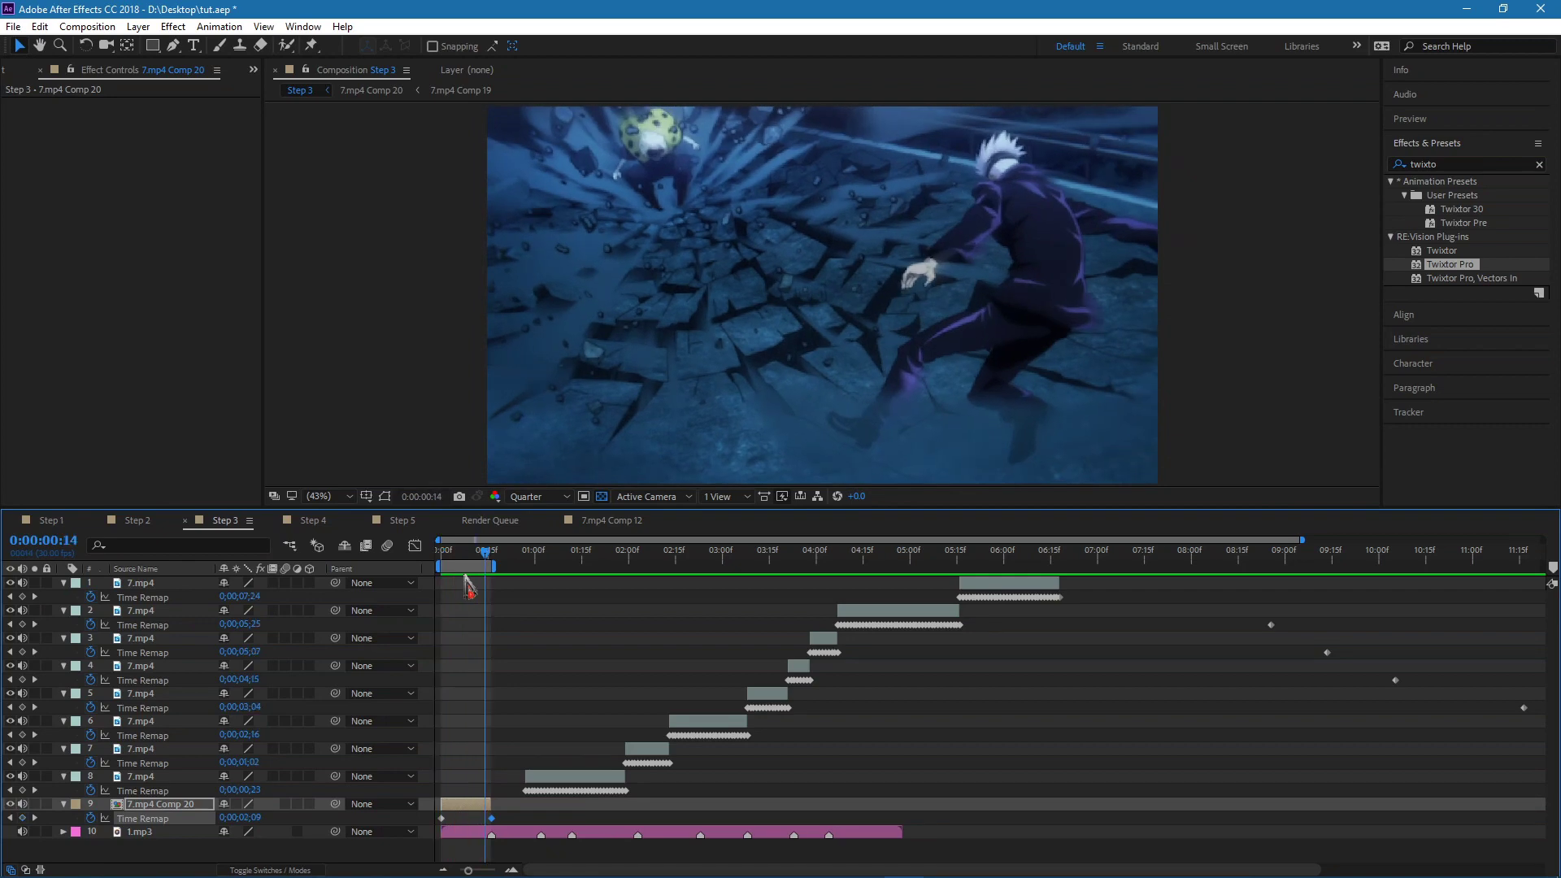
pyautogui.press('Home')
# Easy-ease both Time Remap keyframes of 7.mp4 Comp 20 and show their value graph in the Graph Editor.
pyautogui.moveTo(505, 816); pyautogui.dragTo(407, 823)
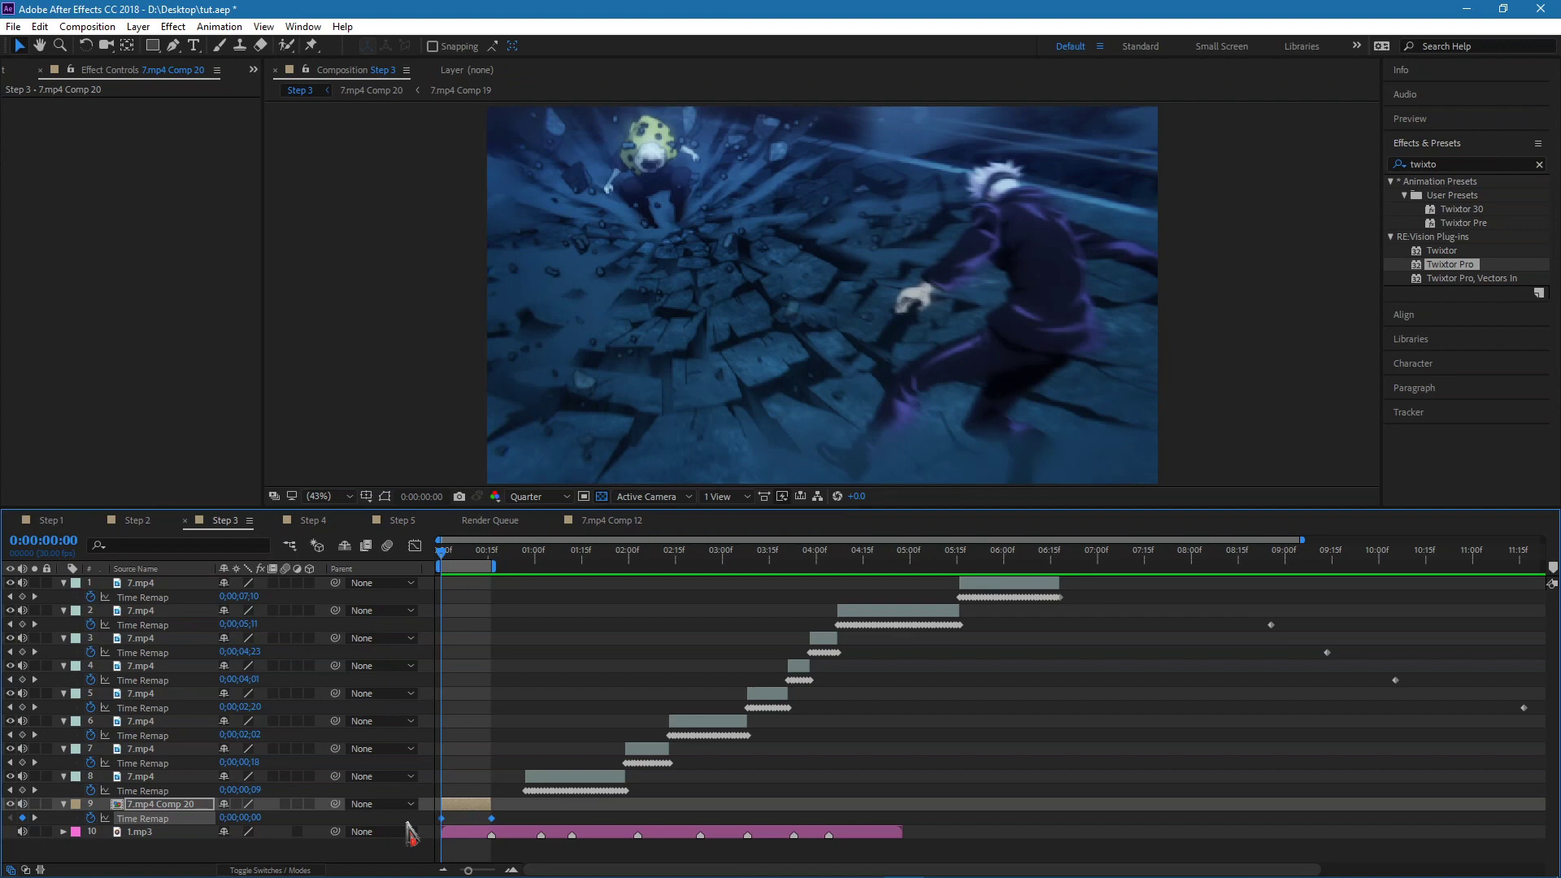
pyautogui.click(414, 545)
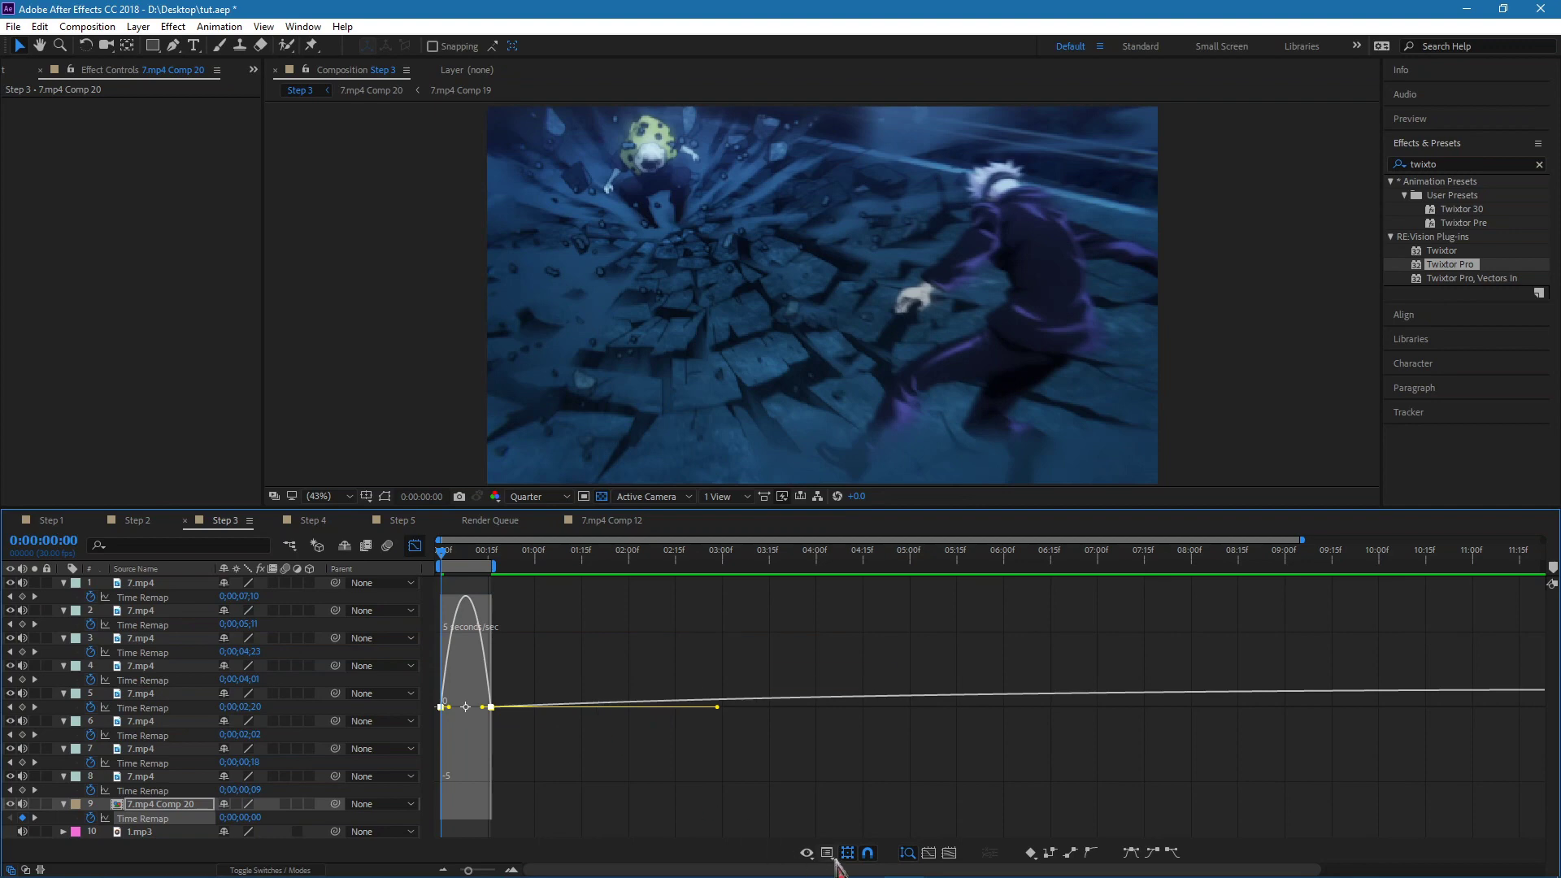
pyautogui.click(807, 852)
pyautogui.click(838, 660)
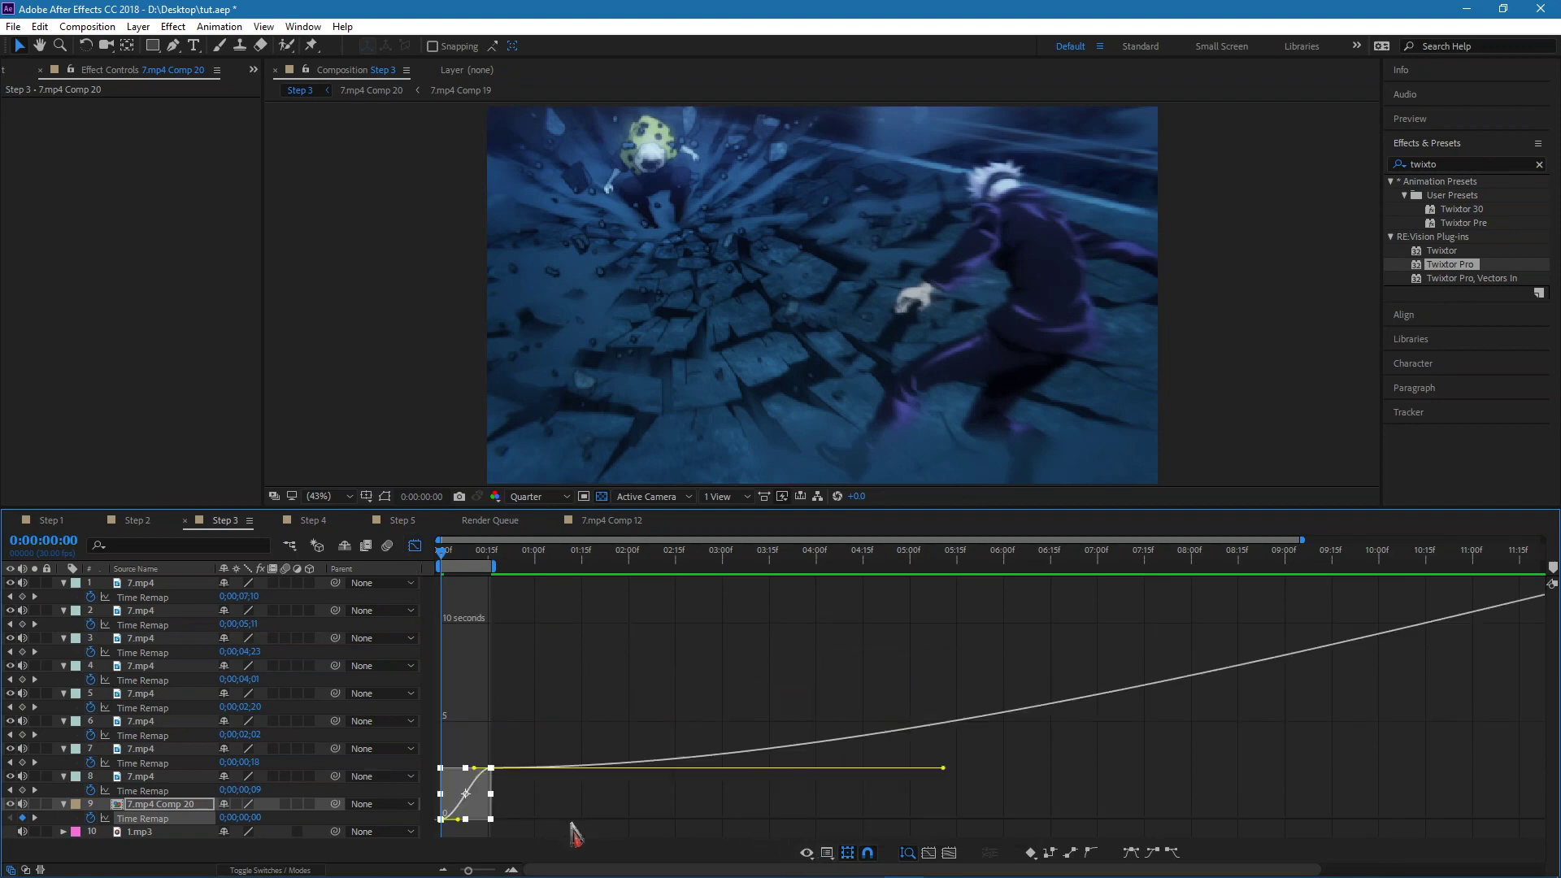
# Reshape the Time Remap value curve to rise steeply at both keyframes and flatten in between, and close the Graph Editor.
pyautogui.moveTo(475, 872); pyautogui.dragTo(503, 872)
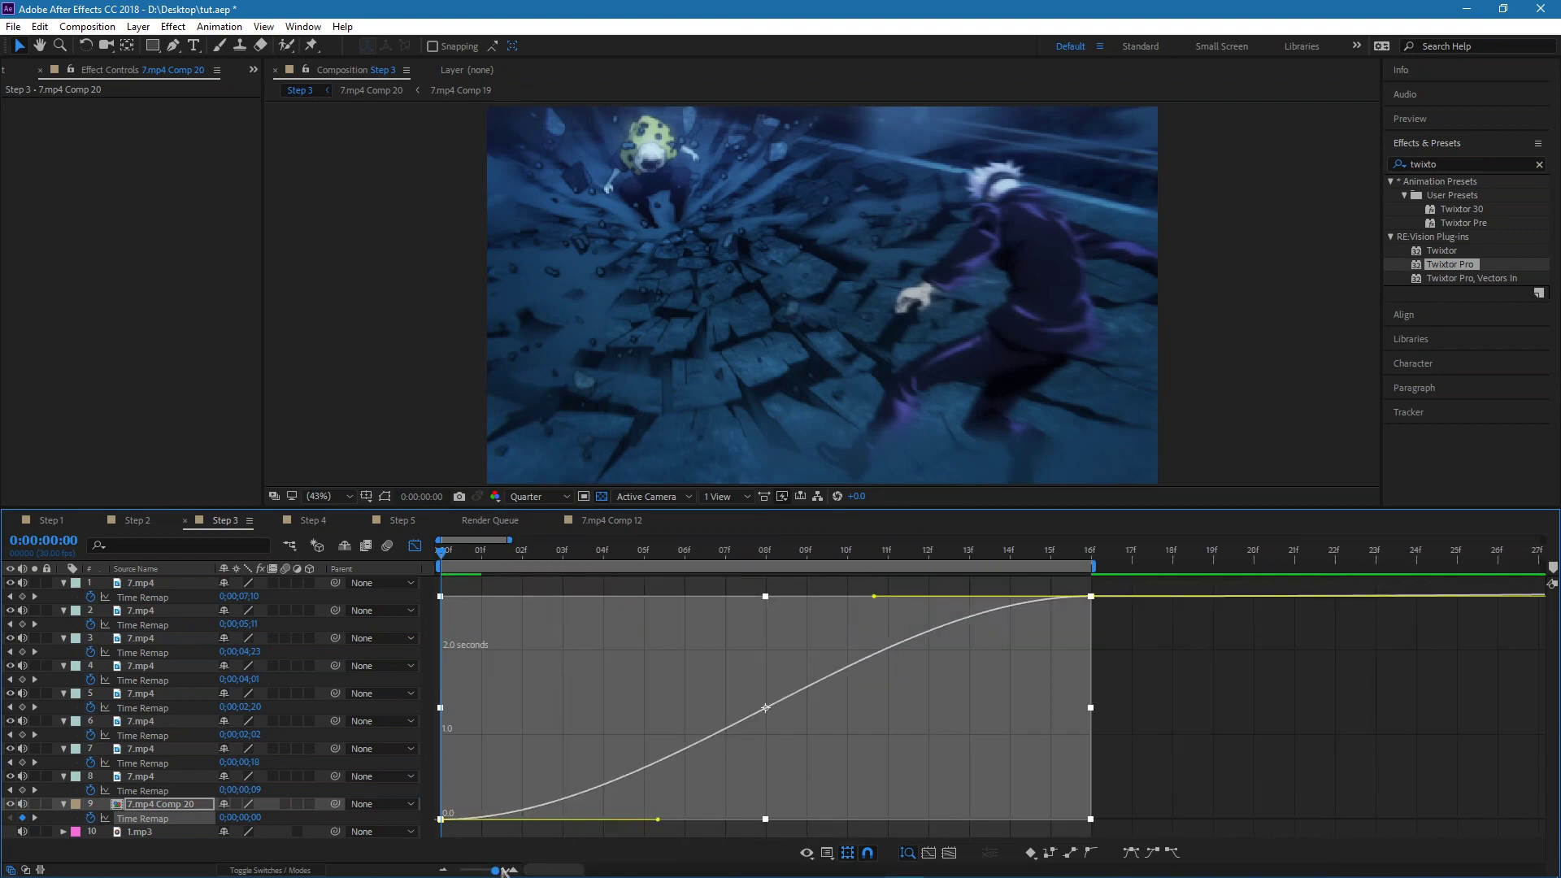
pyautogui.click(1142, 788)
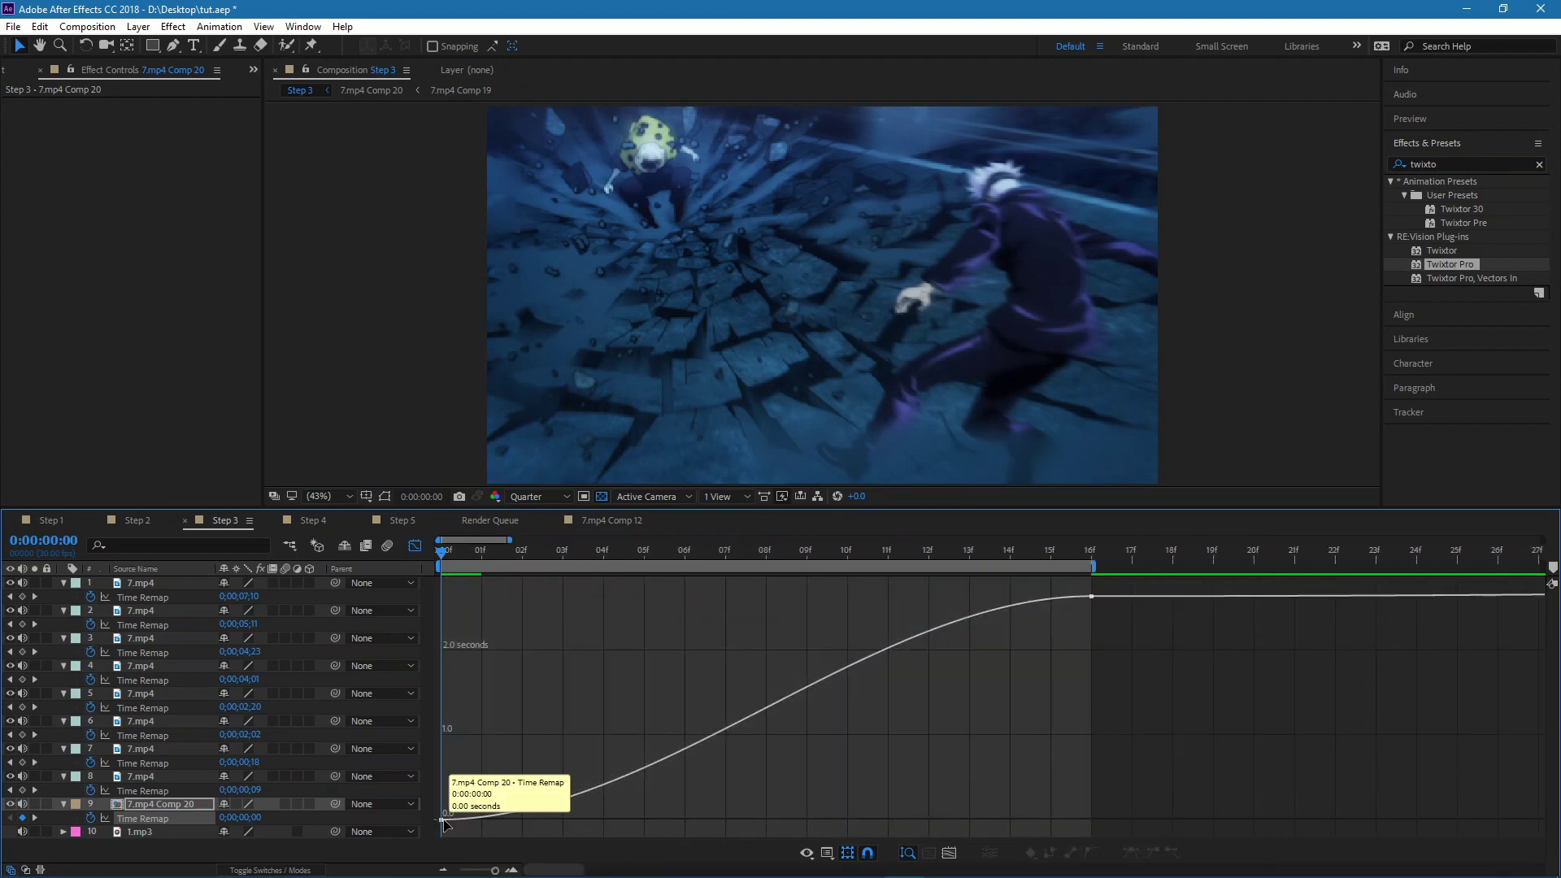
pyautogui.moveTo(658, 820); pyautogui.dragTo(539, 705)
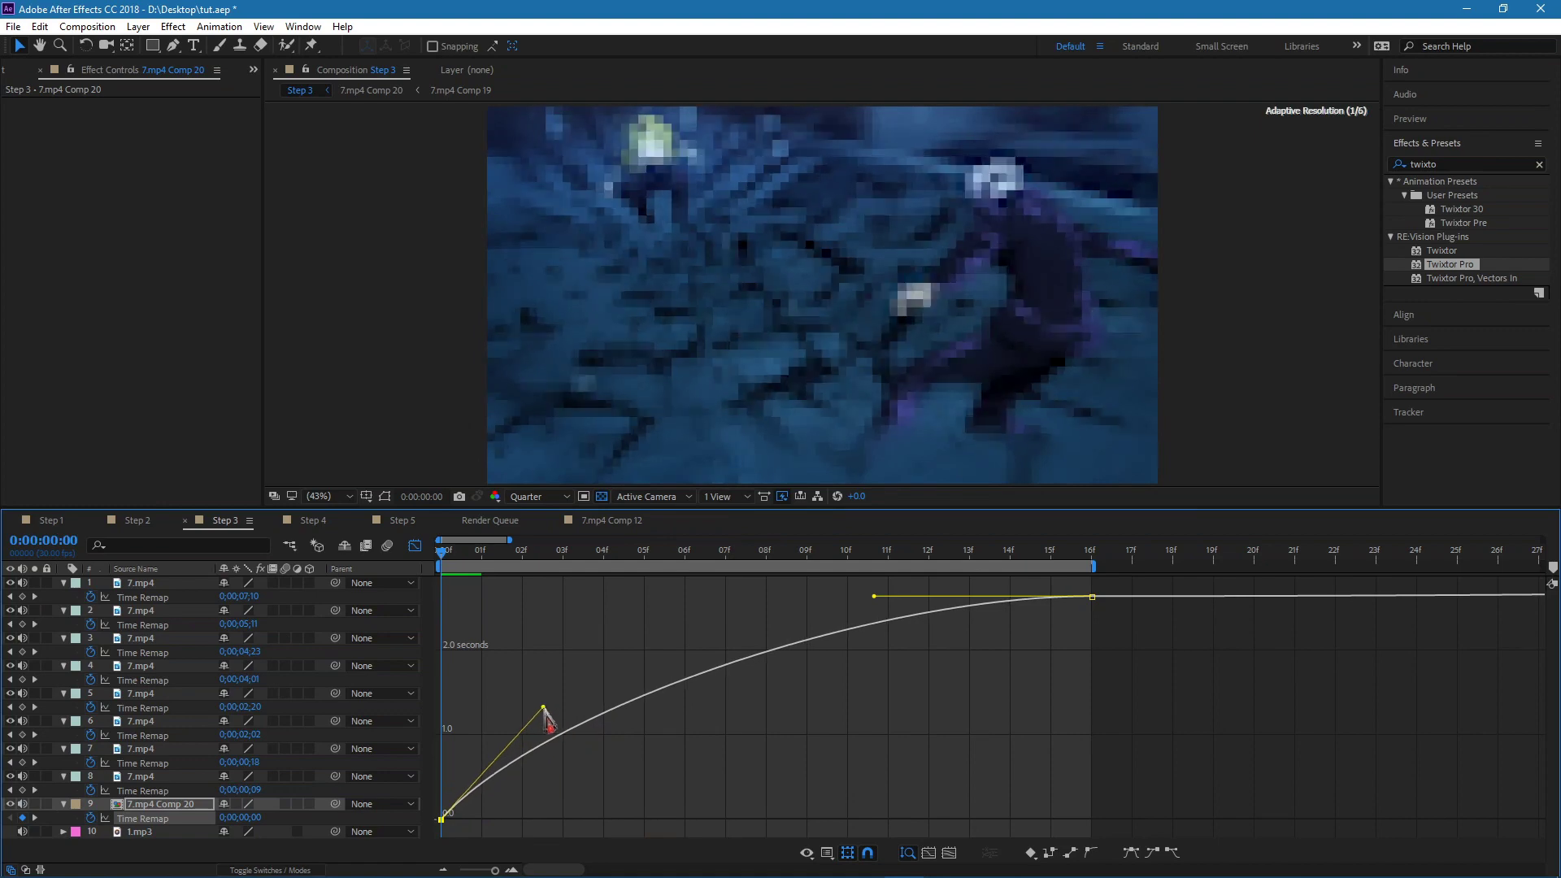
pyautogui.moveTo(873, 596); pyautogui.dragTo(996, 751)
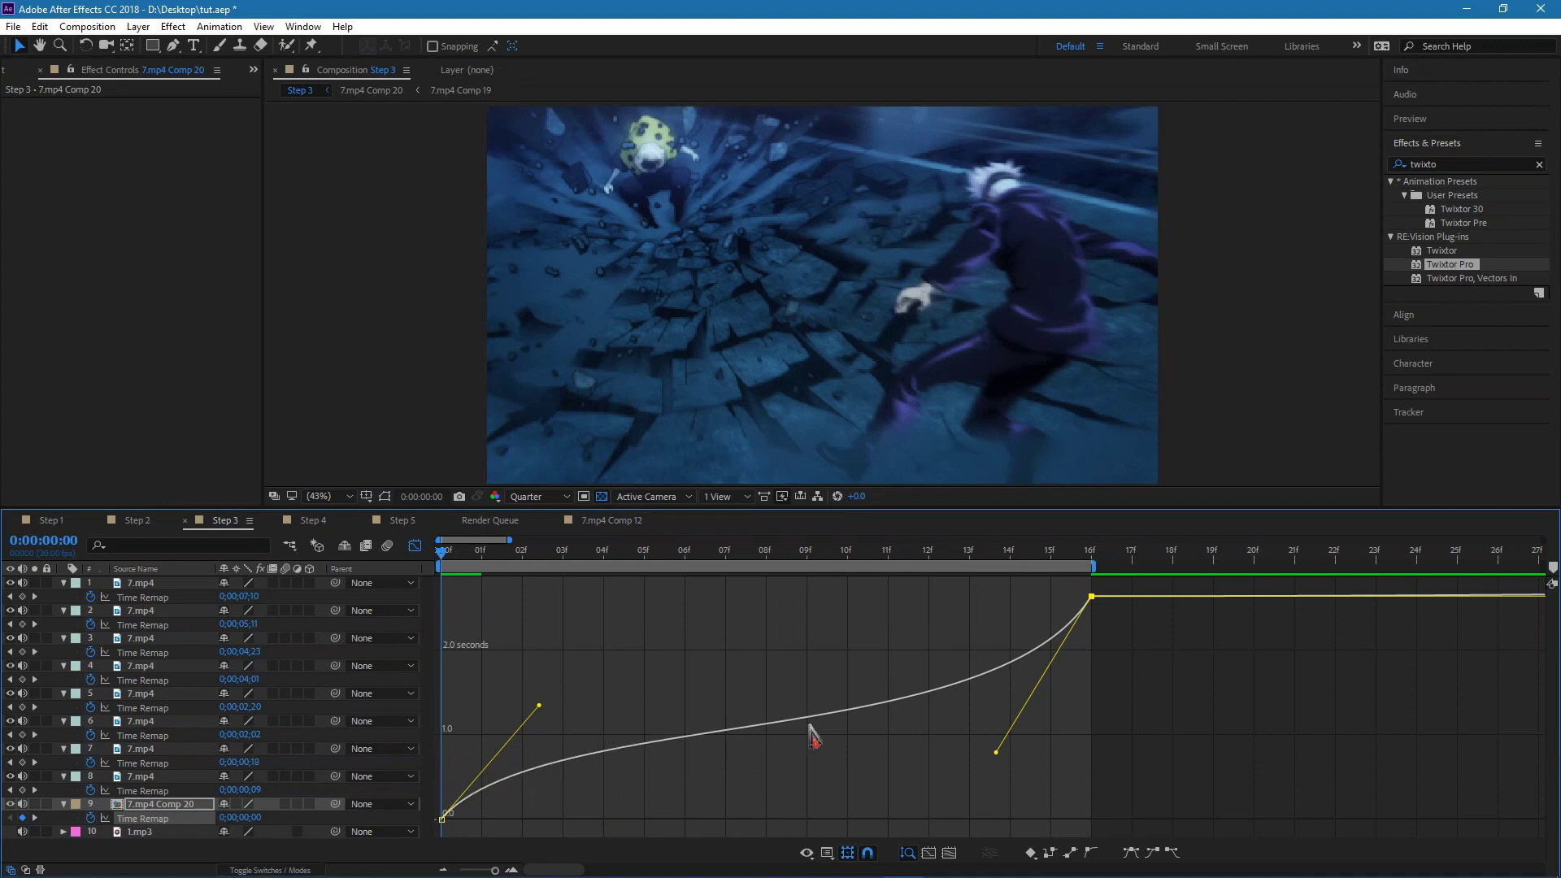
pyautogui.moveTo(541, 711); pyautogui.dragTo(541, 687)
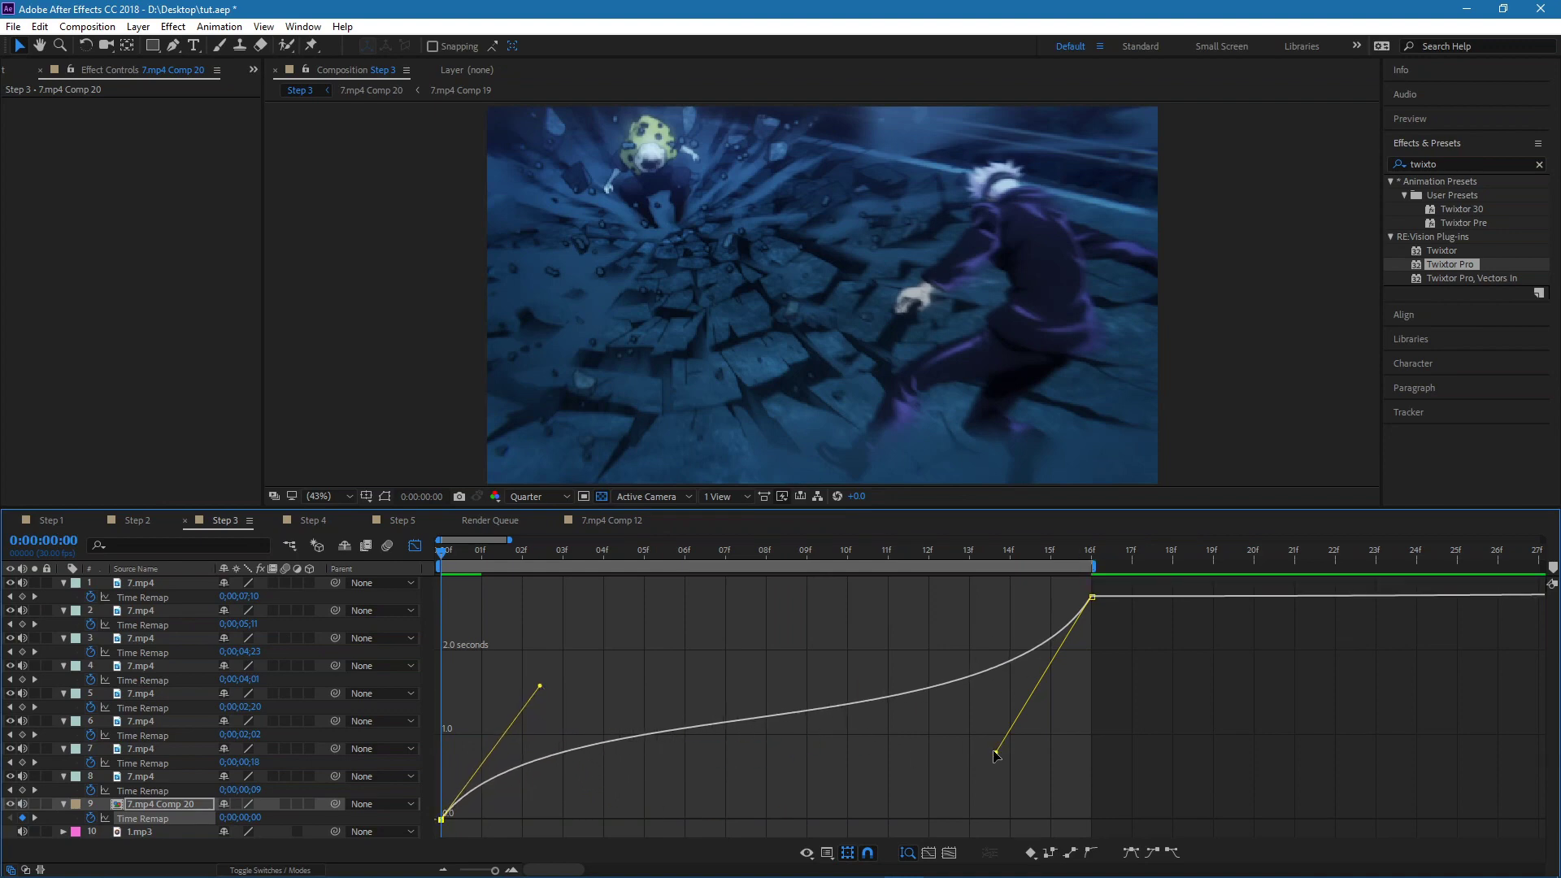
pyautogui.moveTo(997, 753); pyautogui.dragTo(1000, 756)
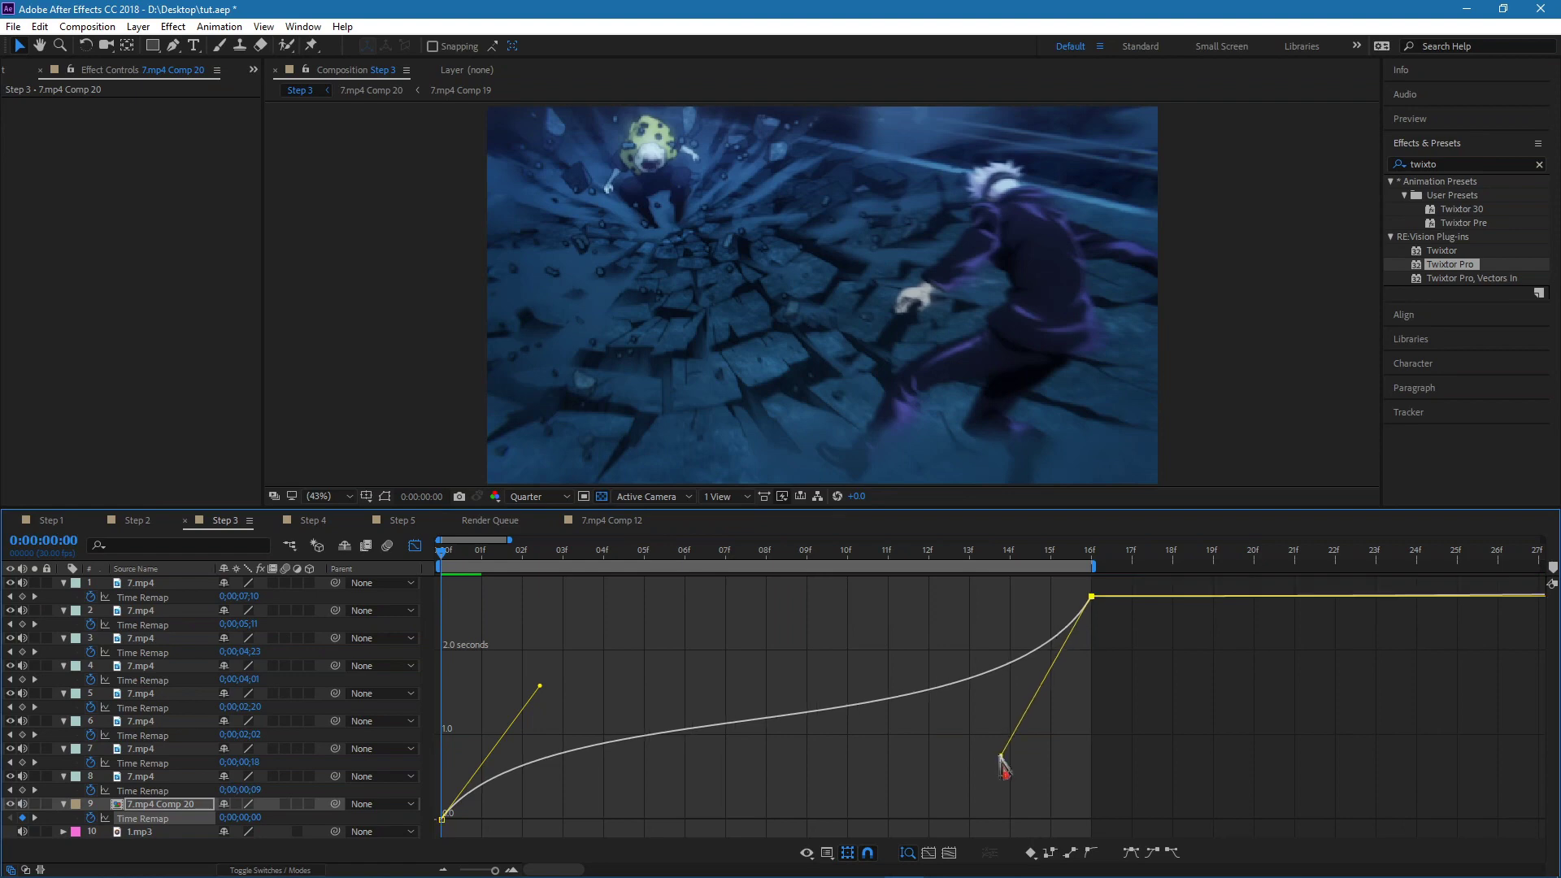
pyautogui.click(414, 550)
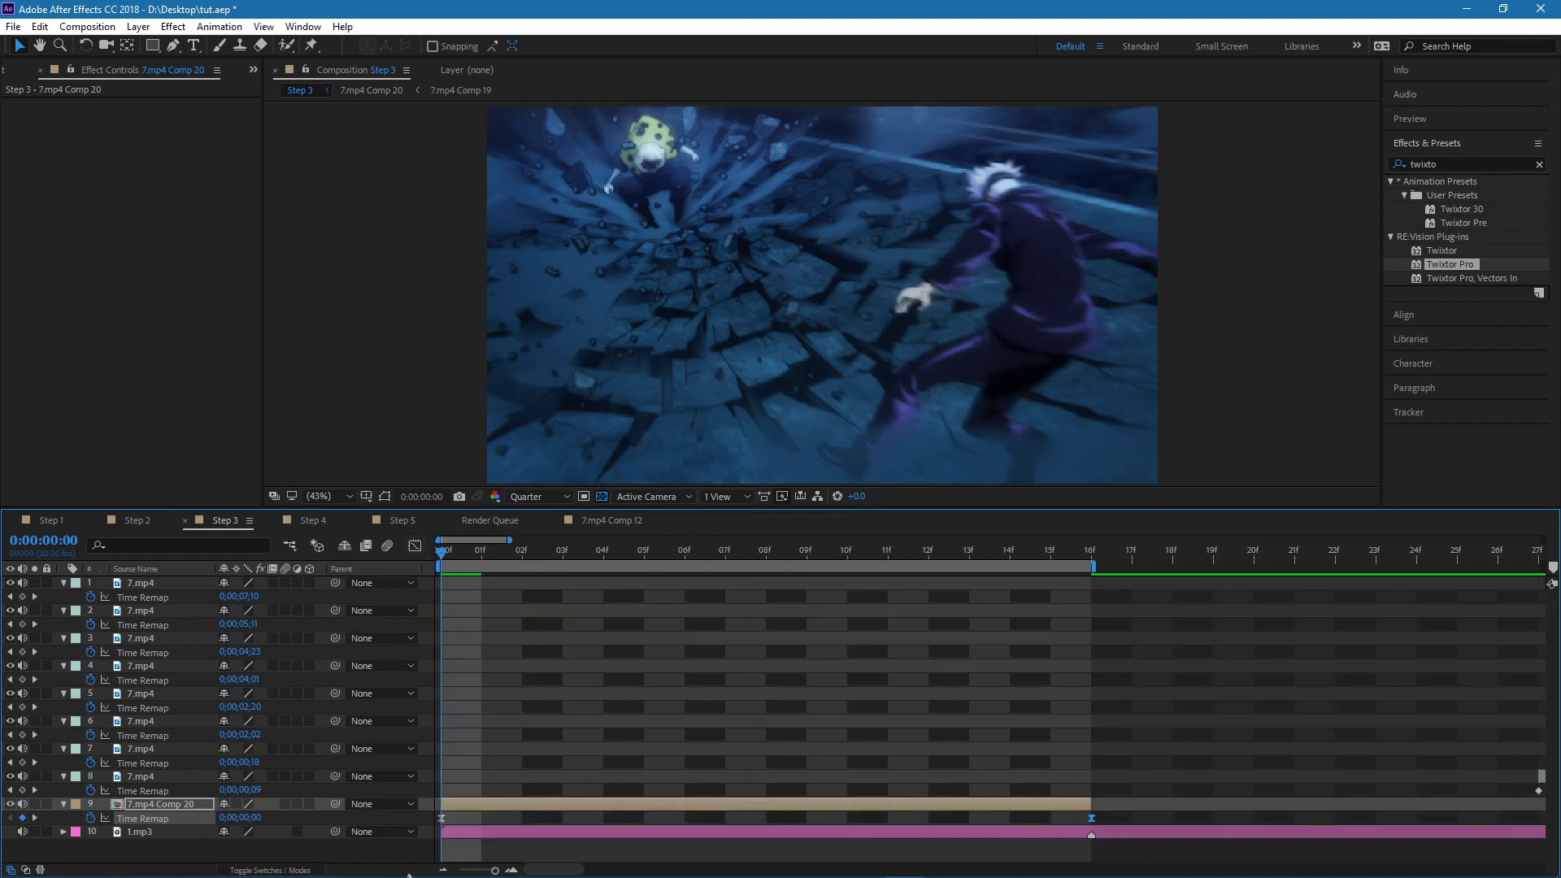
pyautogui.moveTo(476, 871); pyautogui.dragTo(464, 871)
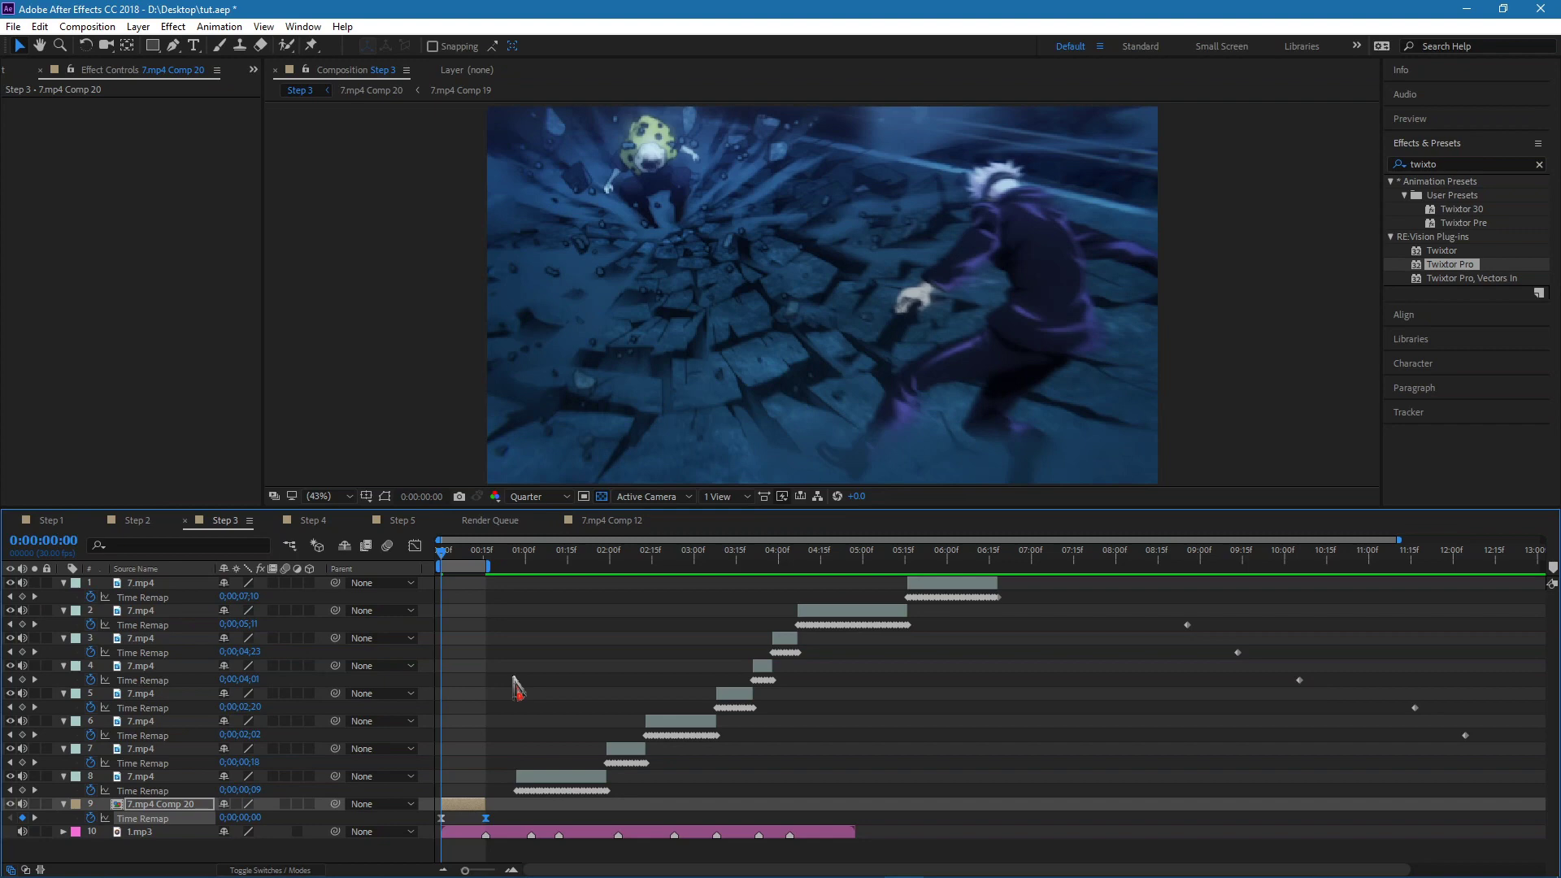
# Preview the eased 7.mp4 Comp 20 clip in the Step 3 composition and stop the playback.
pyautogui.press('space')
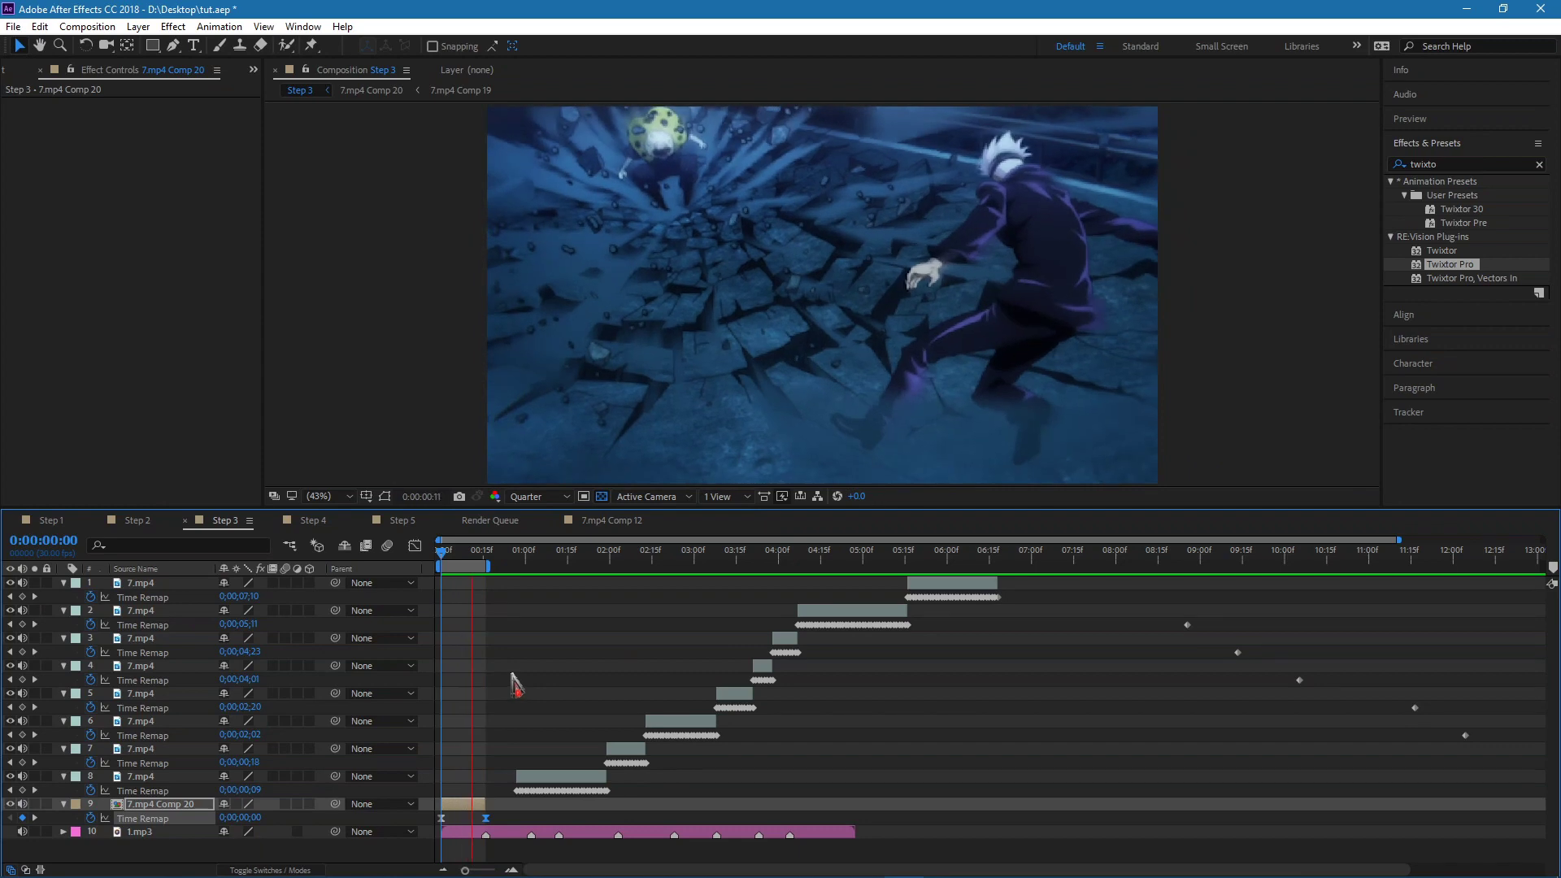
pyautogui.press('space')
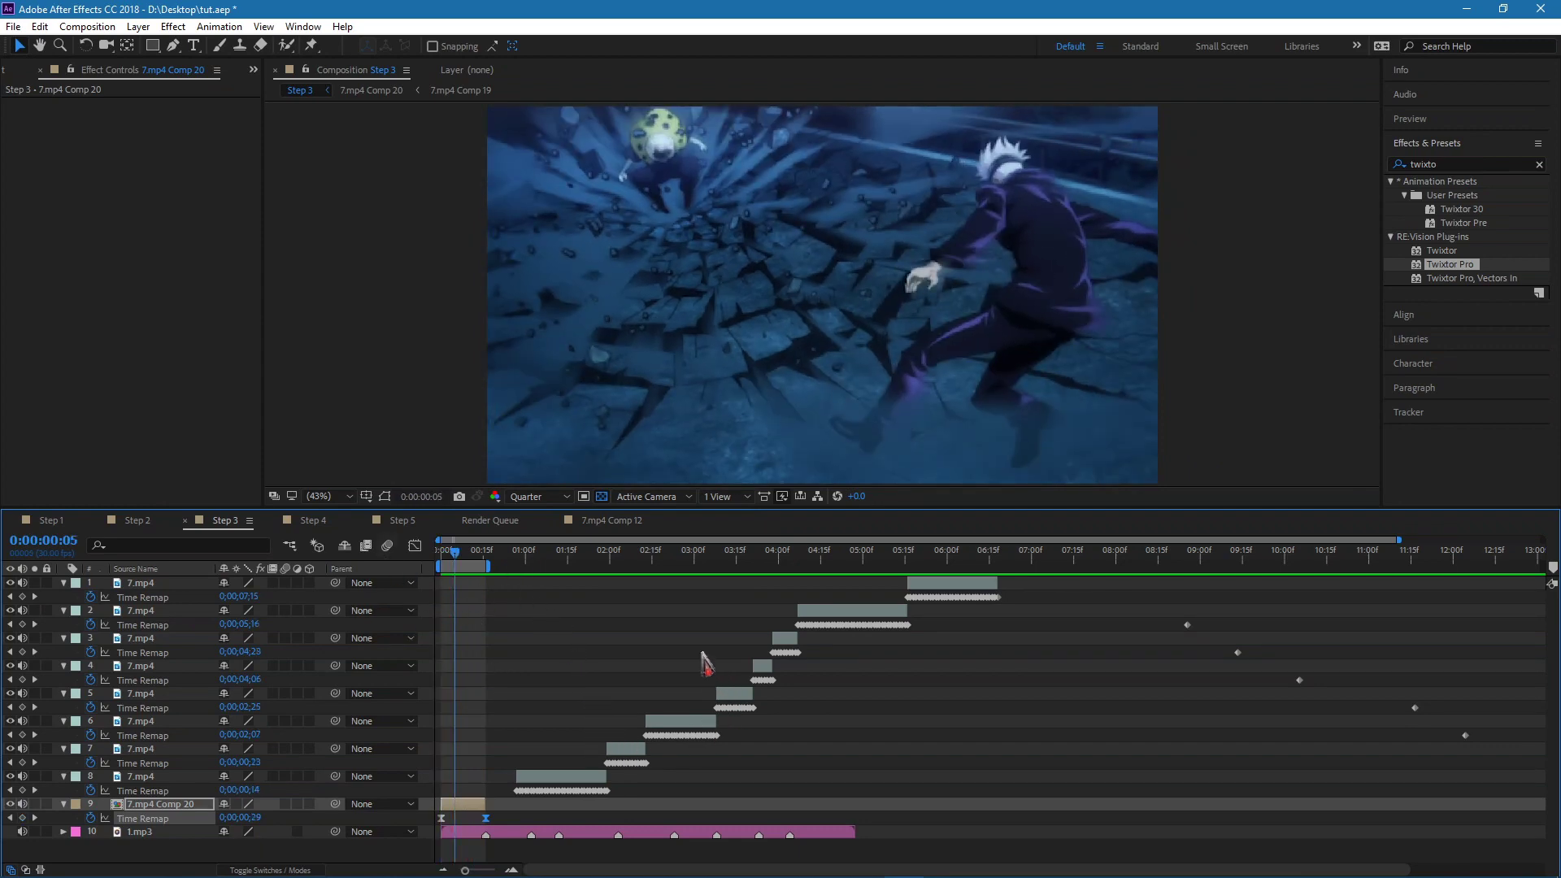
# Open the Step 4 composition and preview its time-remapped sequence from the first frame.
pyautogui.click(317, 522)
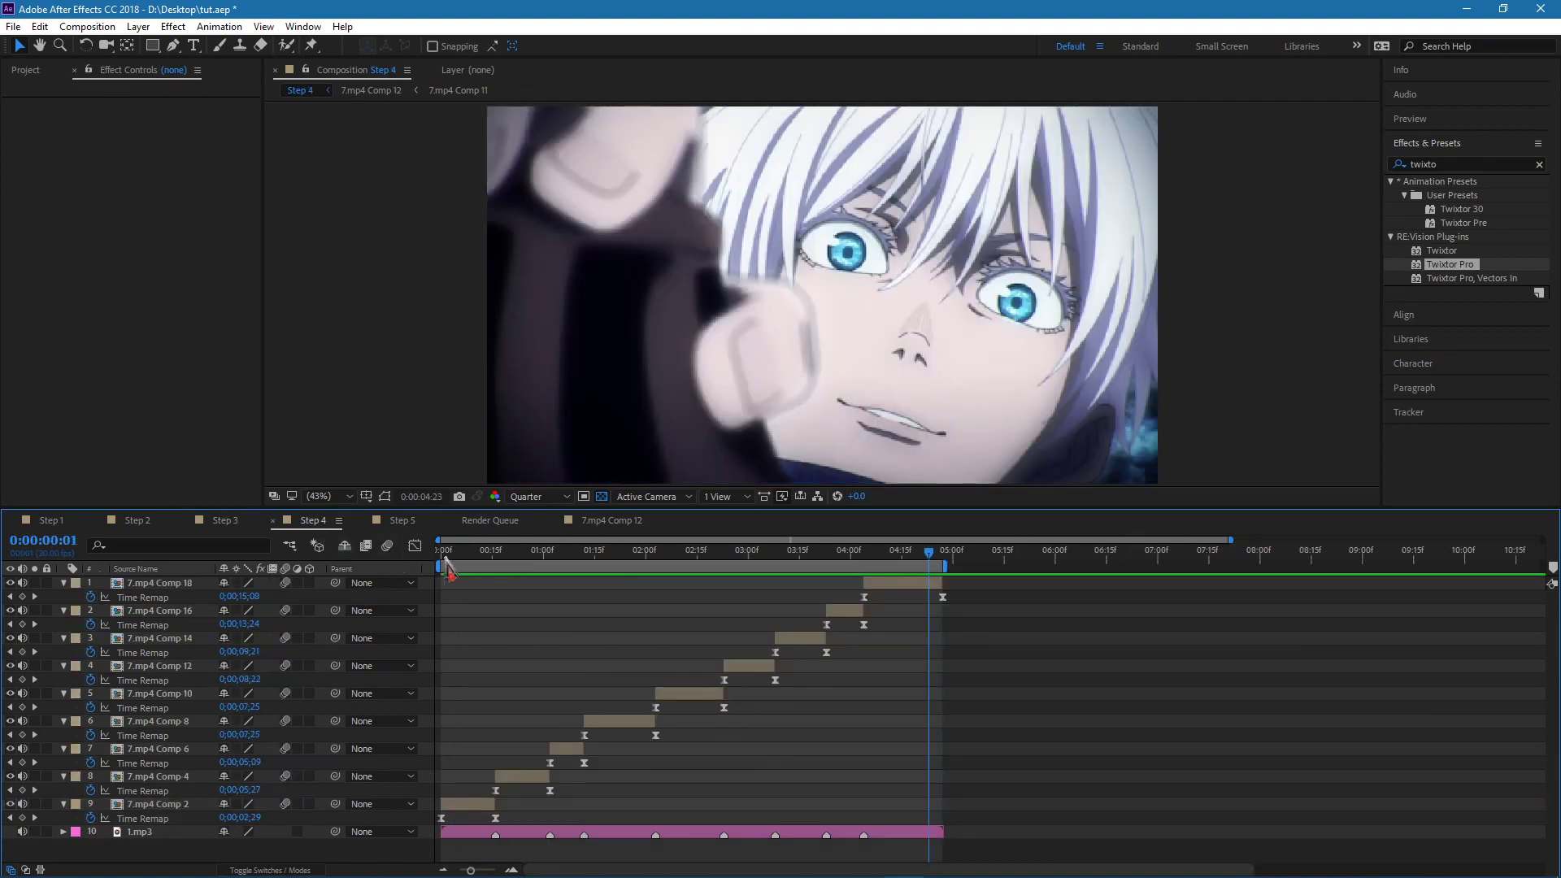
pyautogui.click(446, 562)
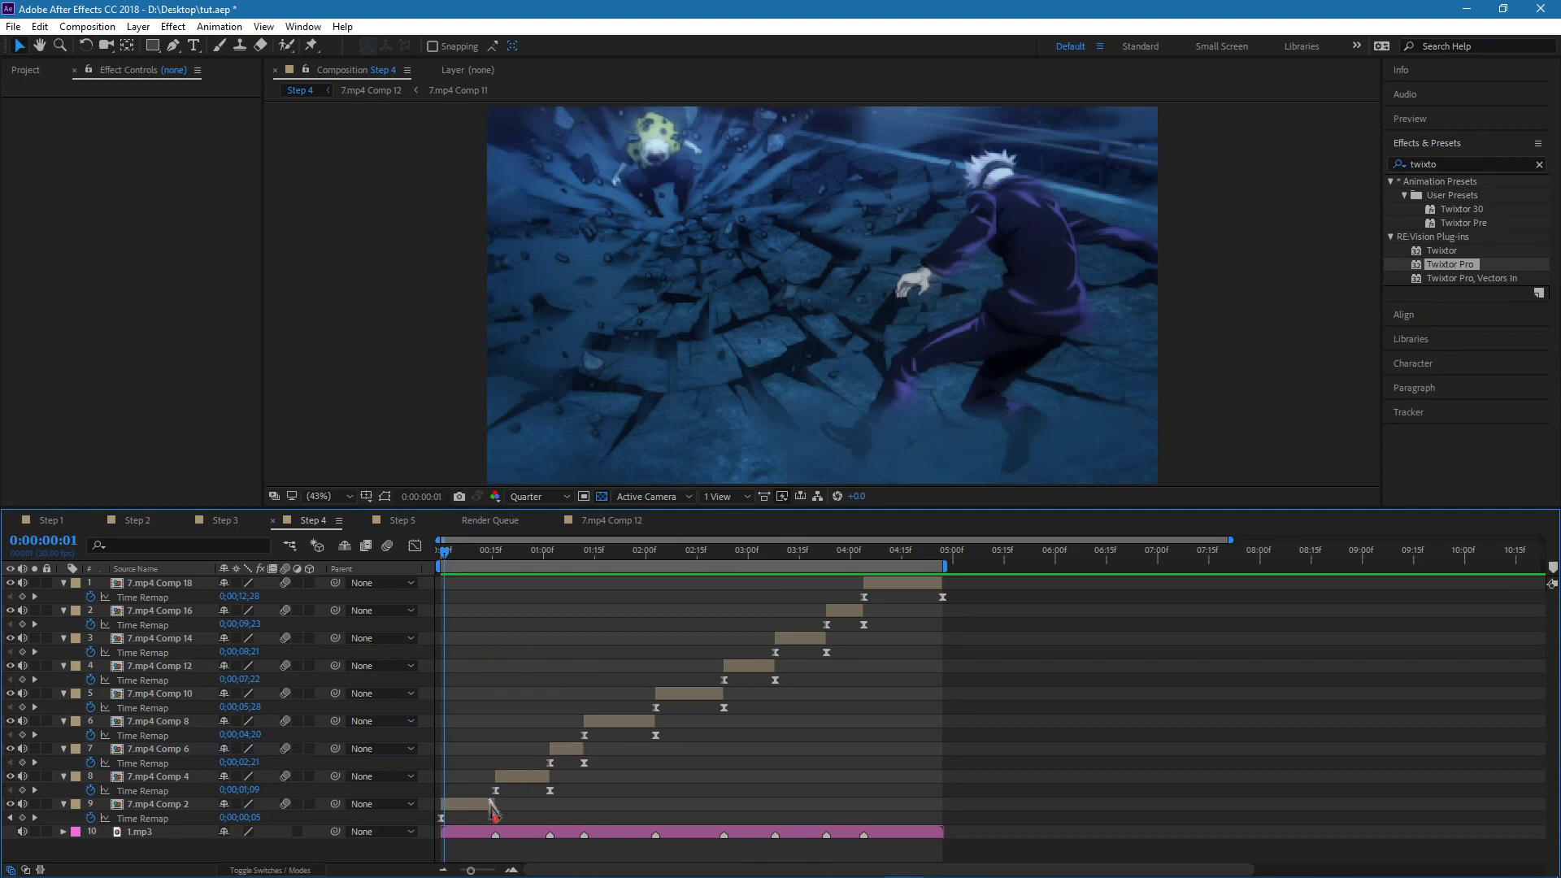
pyautogui.click(491, 807)
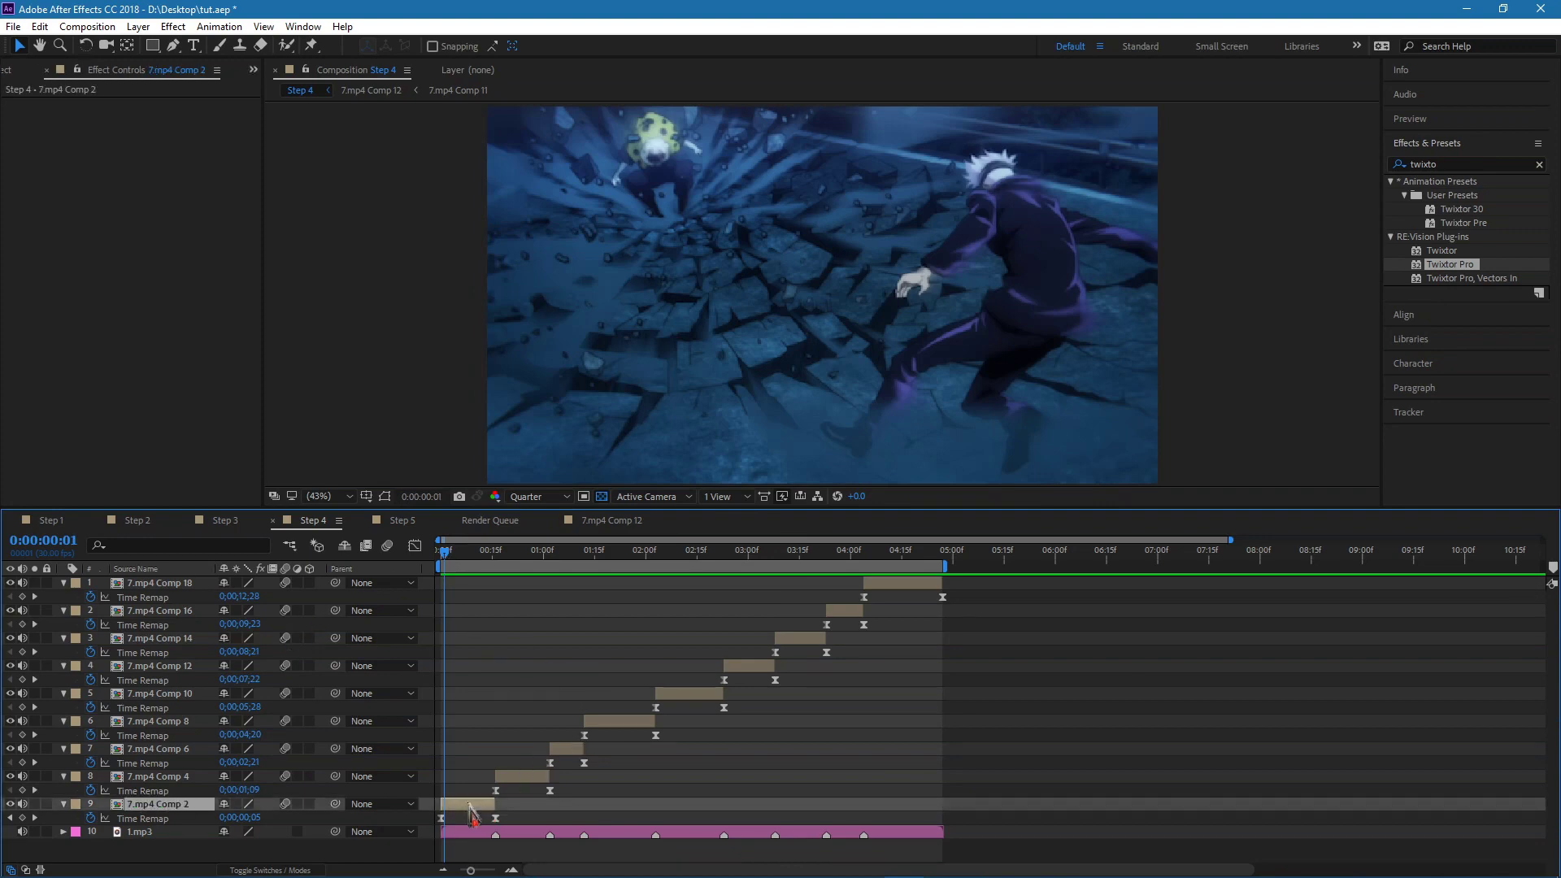
pyautogui.press('Home')
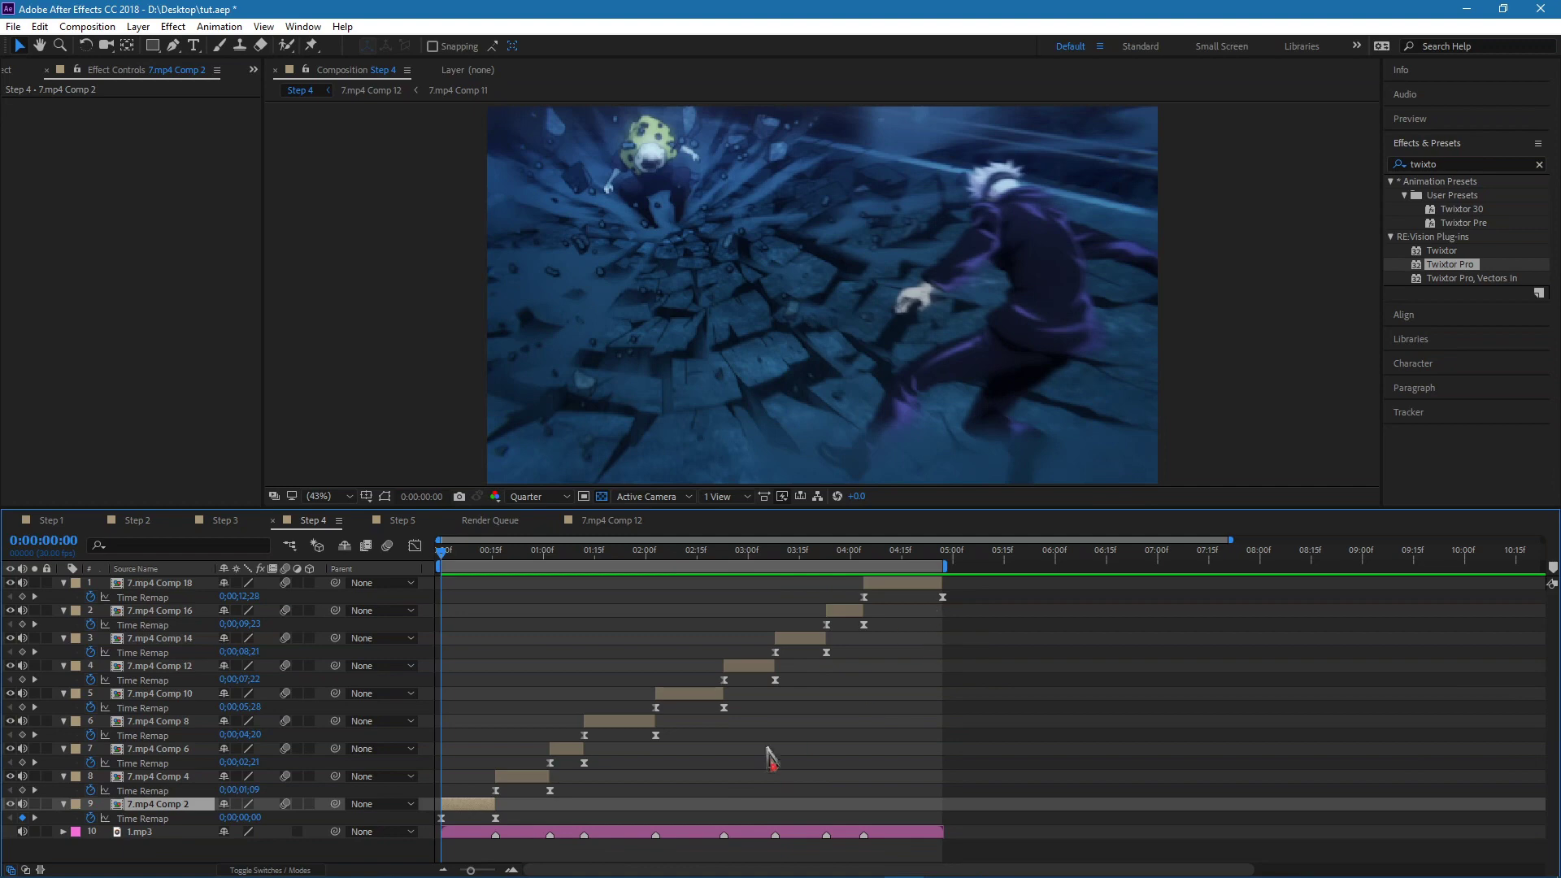
pyautogui.press('space')
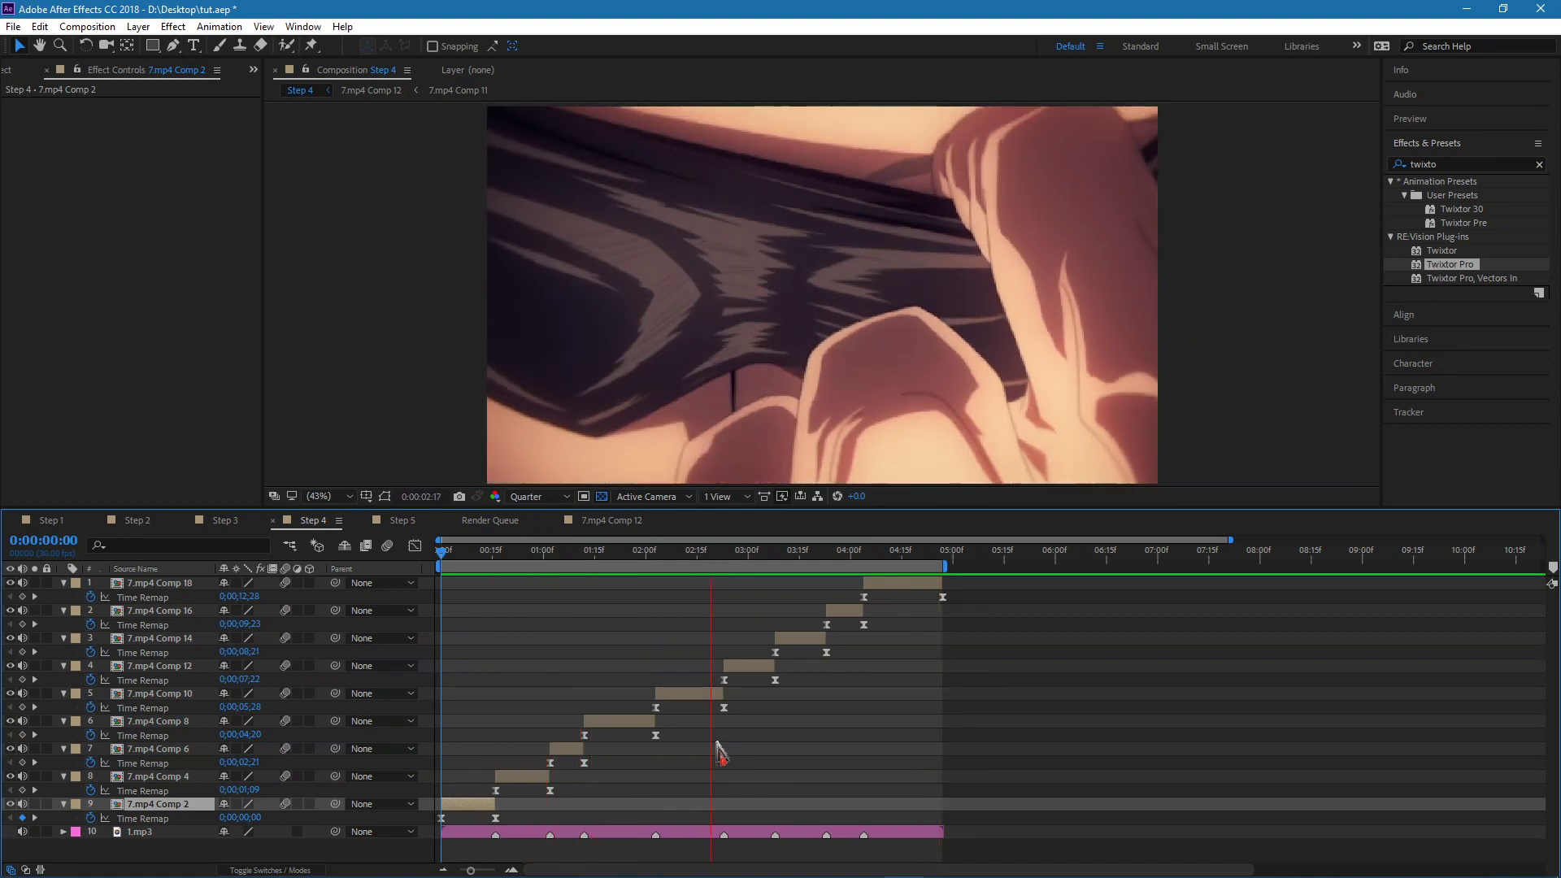
pyautogui.press('space')
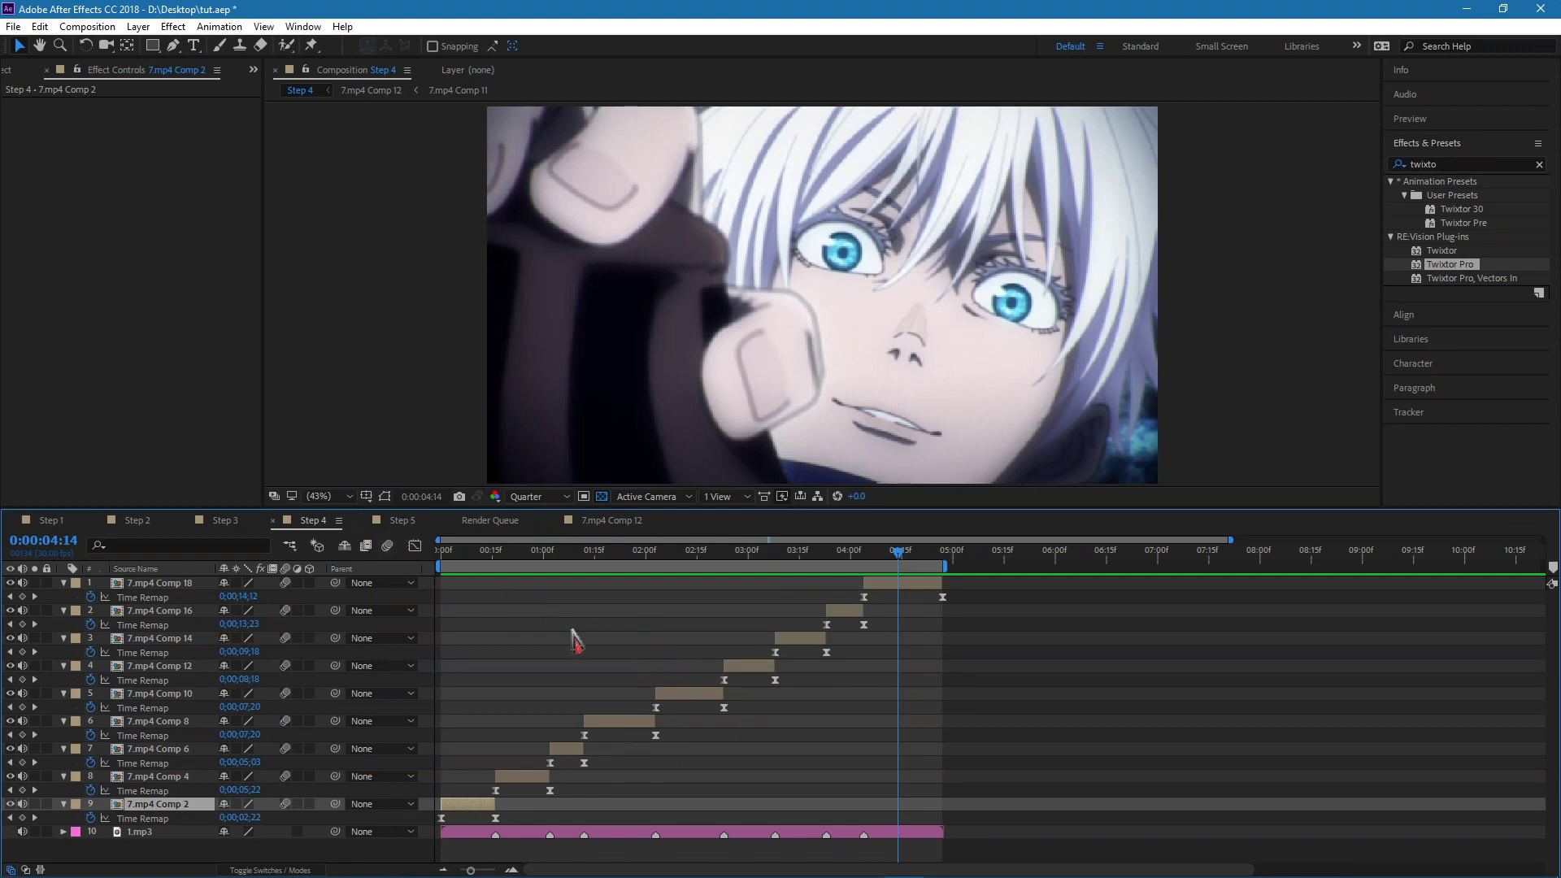
# In Step 4, move the playhead to the start of the 7.mp4 Comp 12 layer and open that precomp.
pyautogui.click(237, 525)
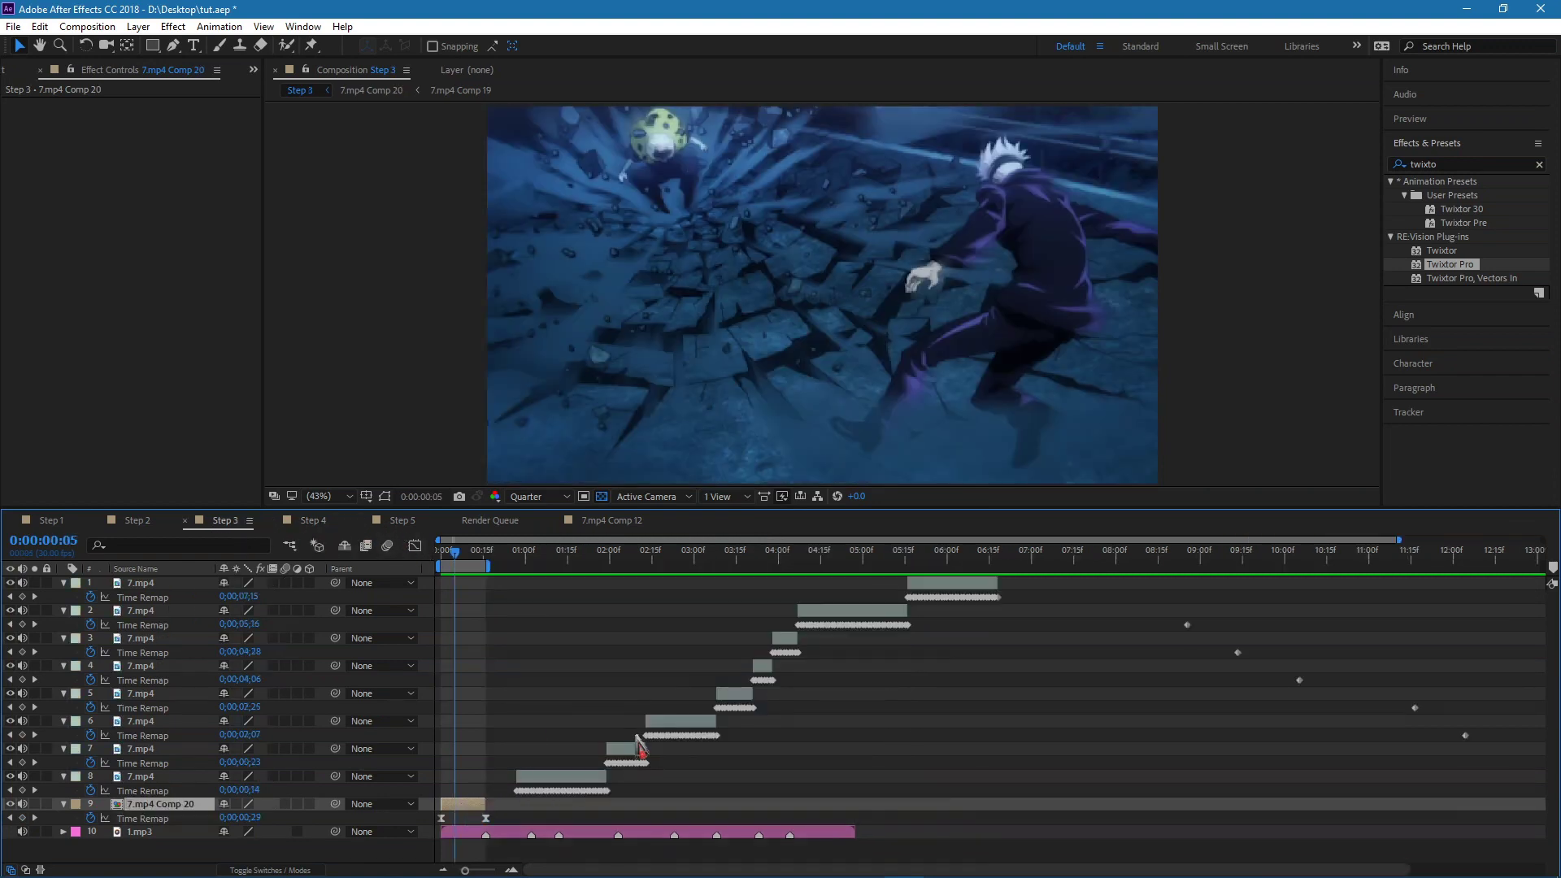
pyautogui.click(307, 521)
pyautogui.click(446, 555)
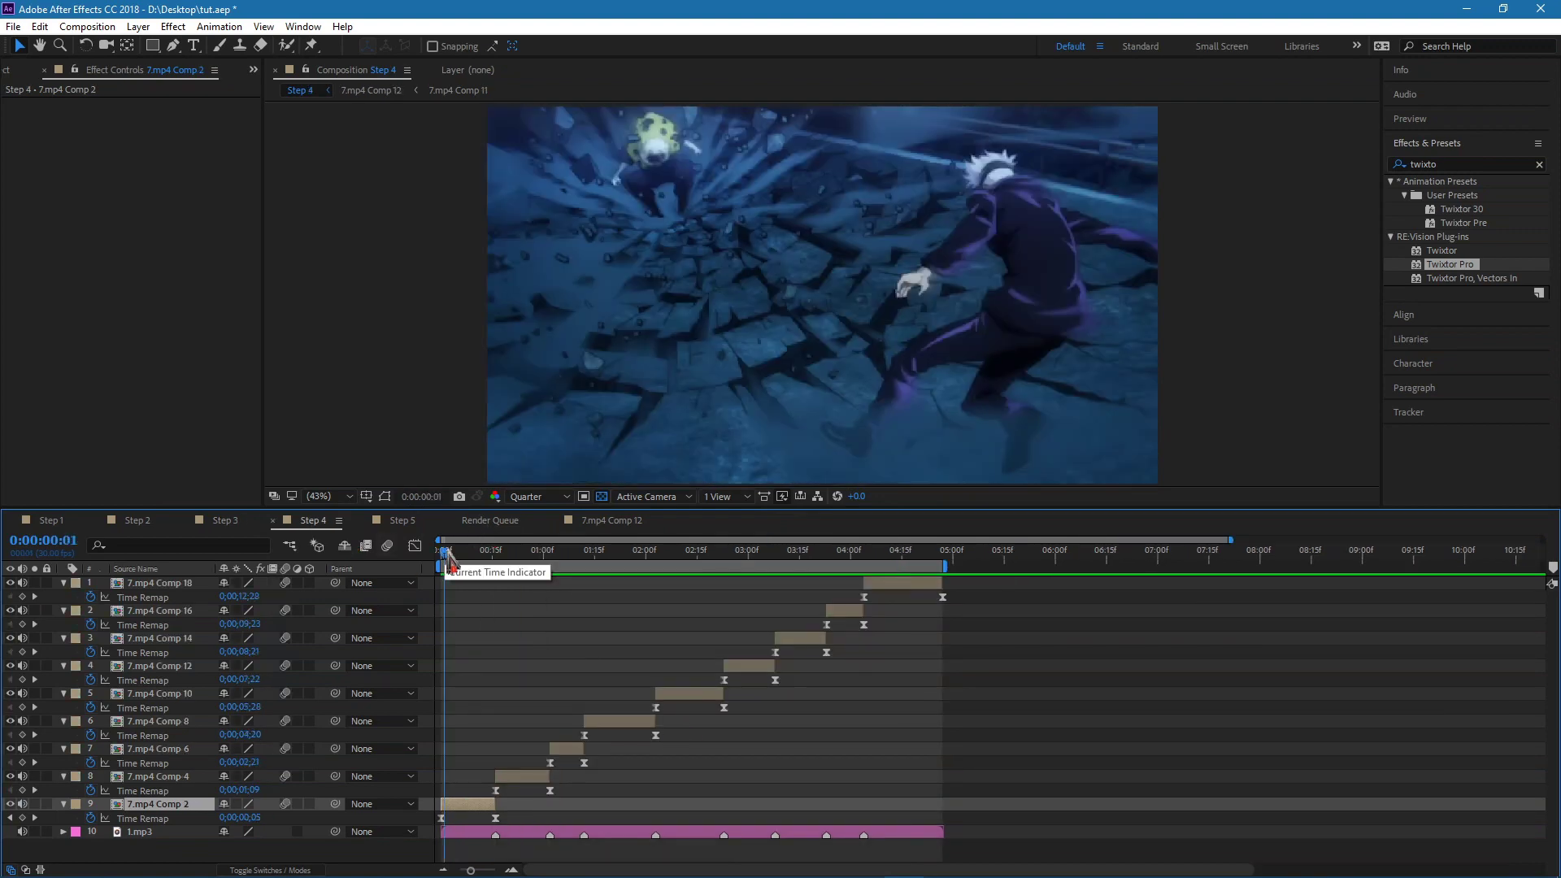
pyautogui.moveTo(448, 560); pyautogui.dragTo(669, 560)
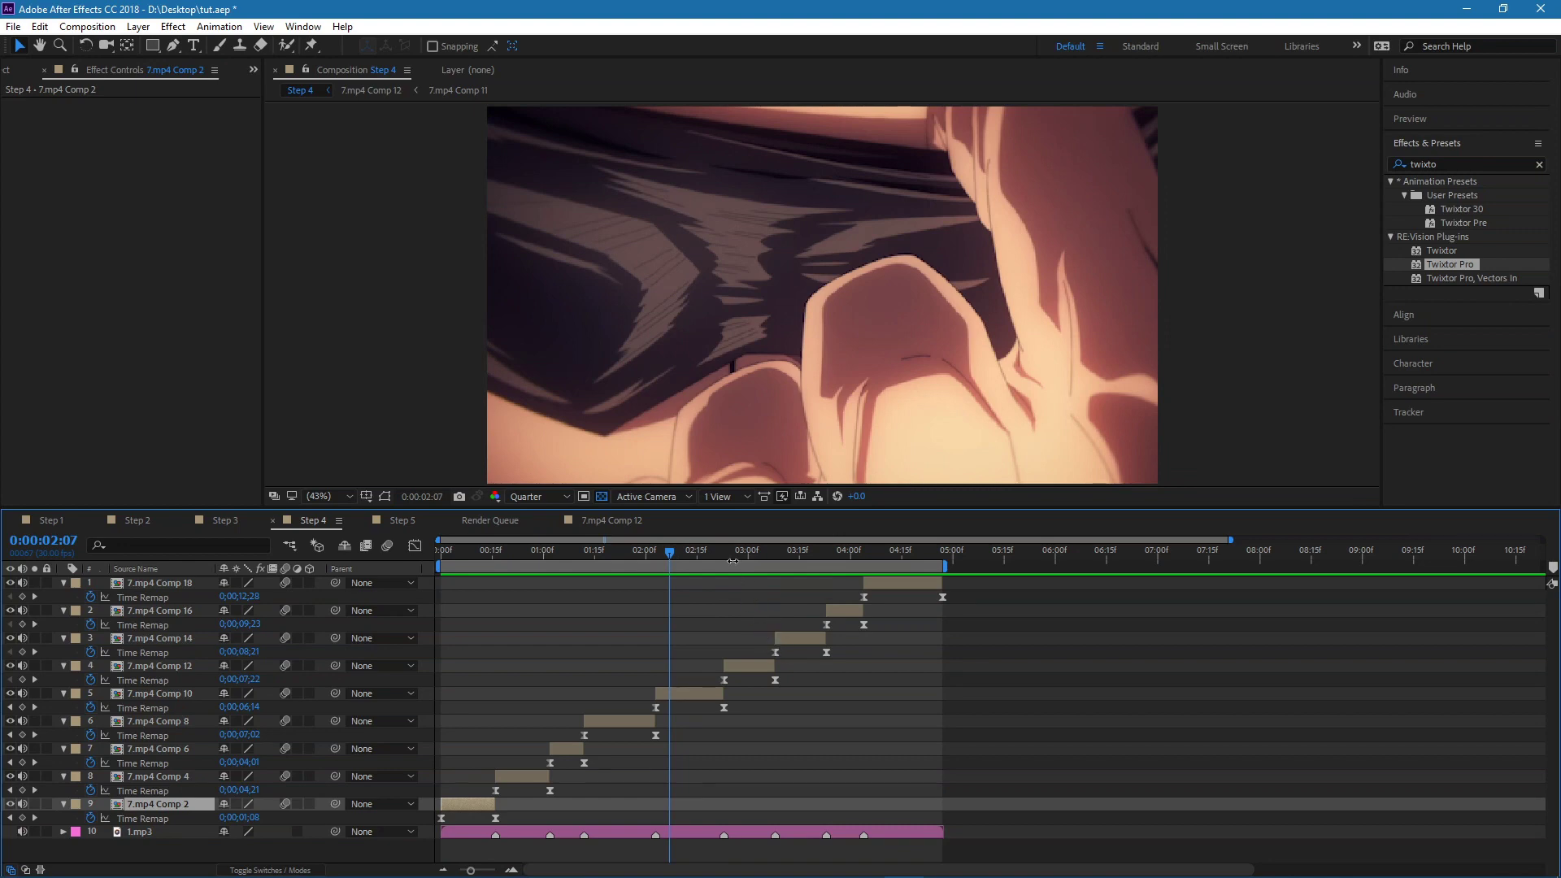
pyautogui.click(745, 668)
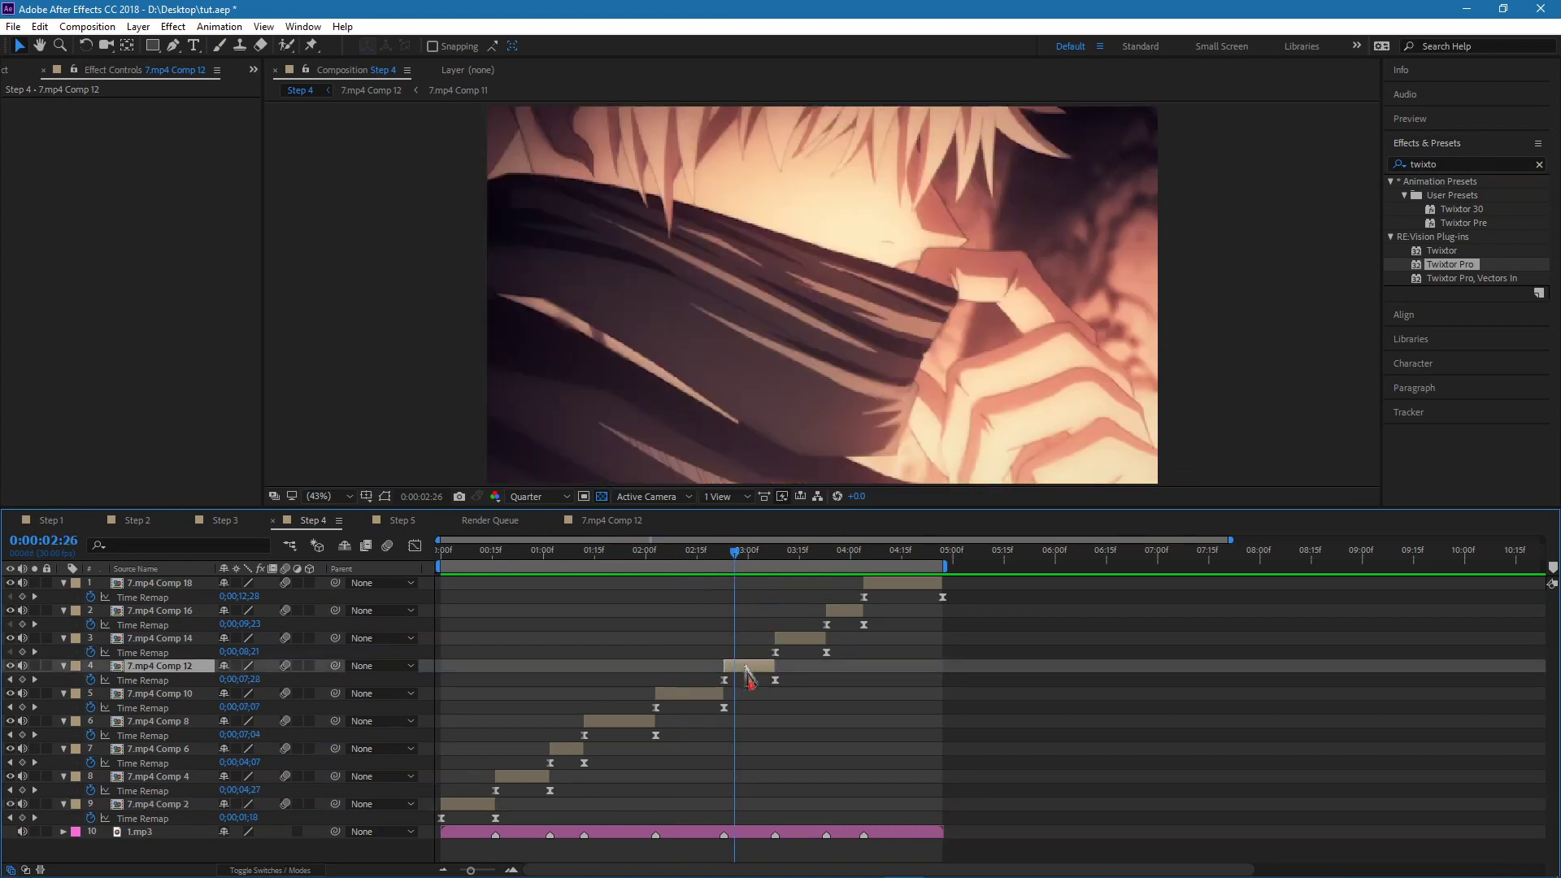
pyautogui.press('i')
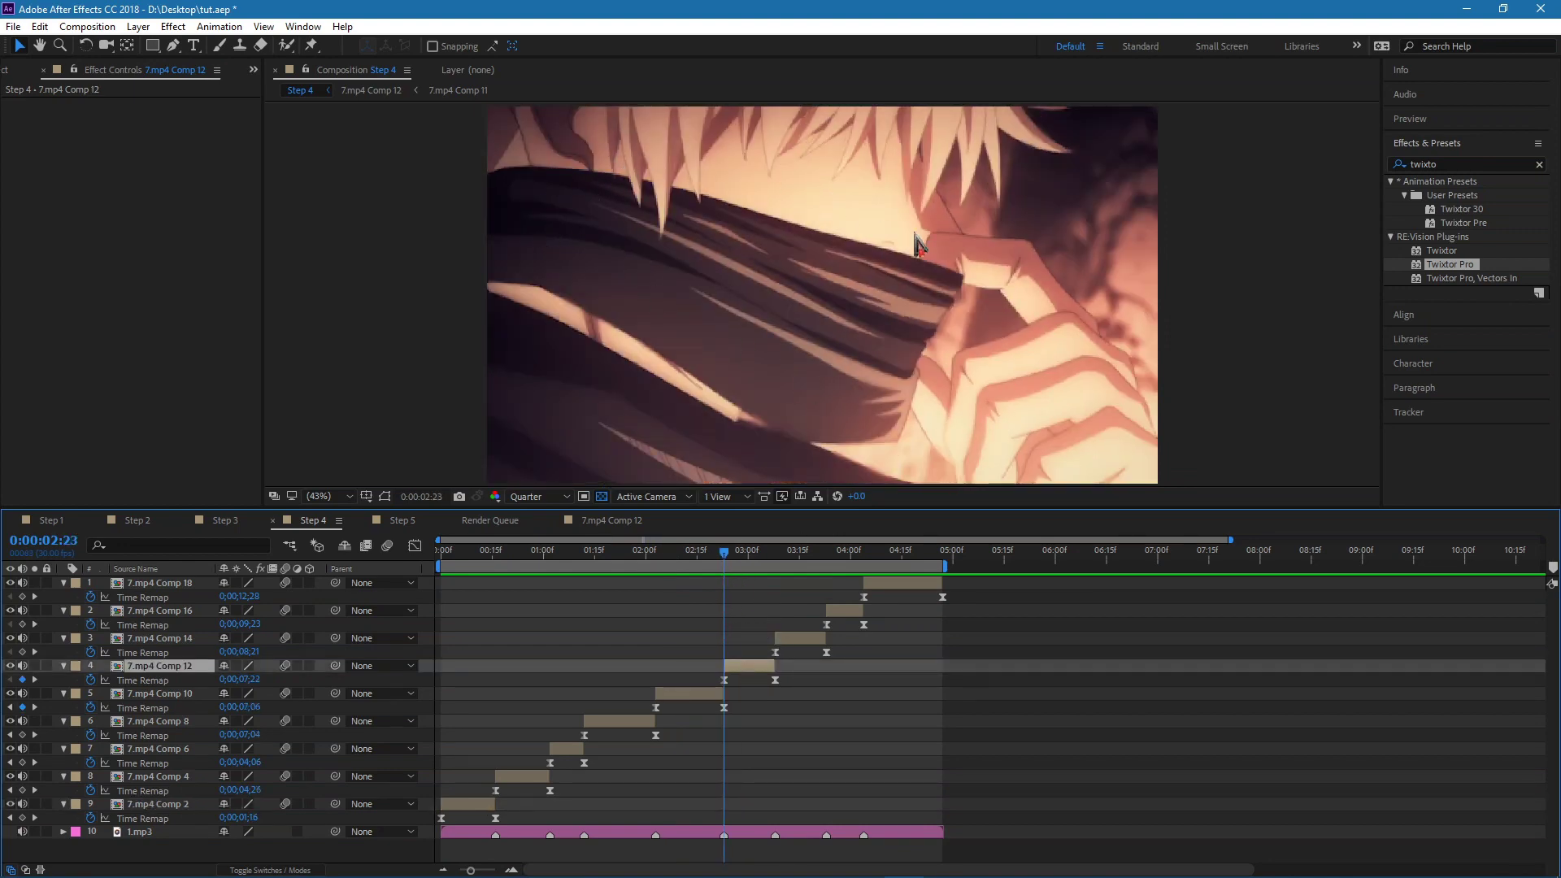
pyautogui.doubleClick(746, 668)
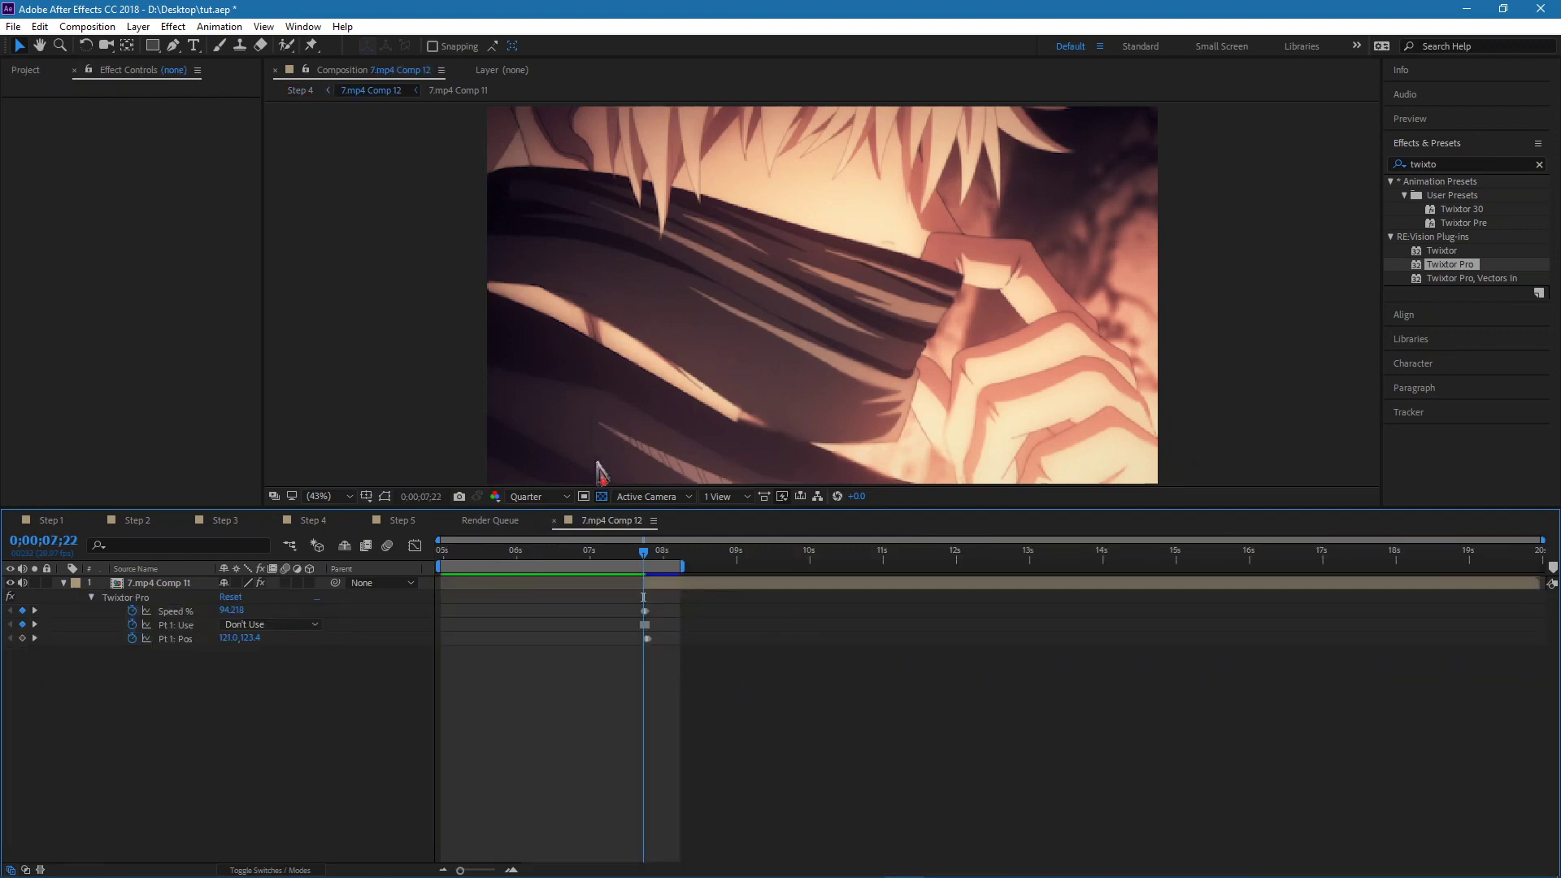
# Set the Twixtor Pro Display to Source on the 7.mp4 Comp 11 layer.
pyautogui.click(675, 584)
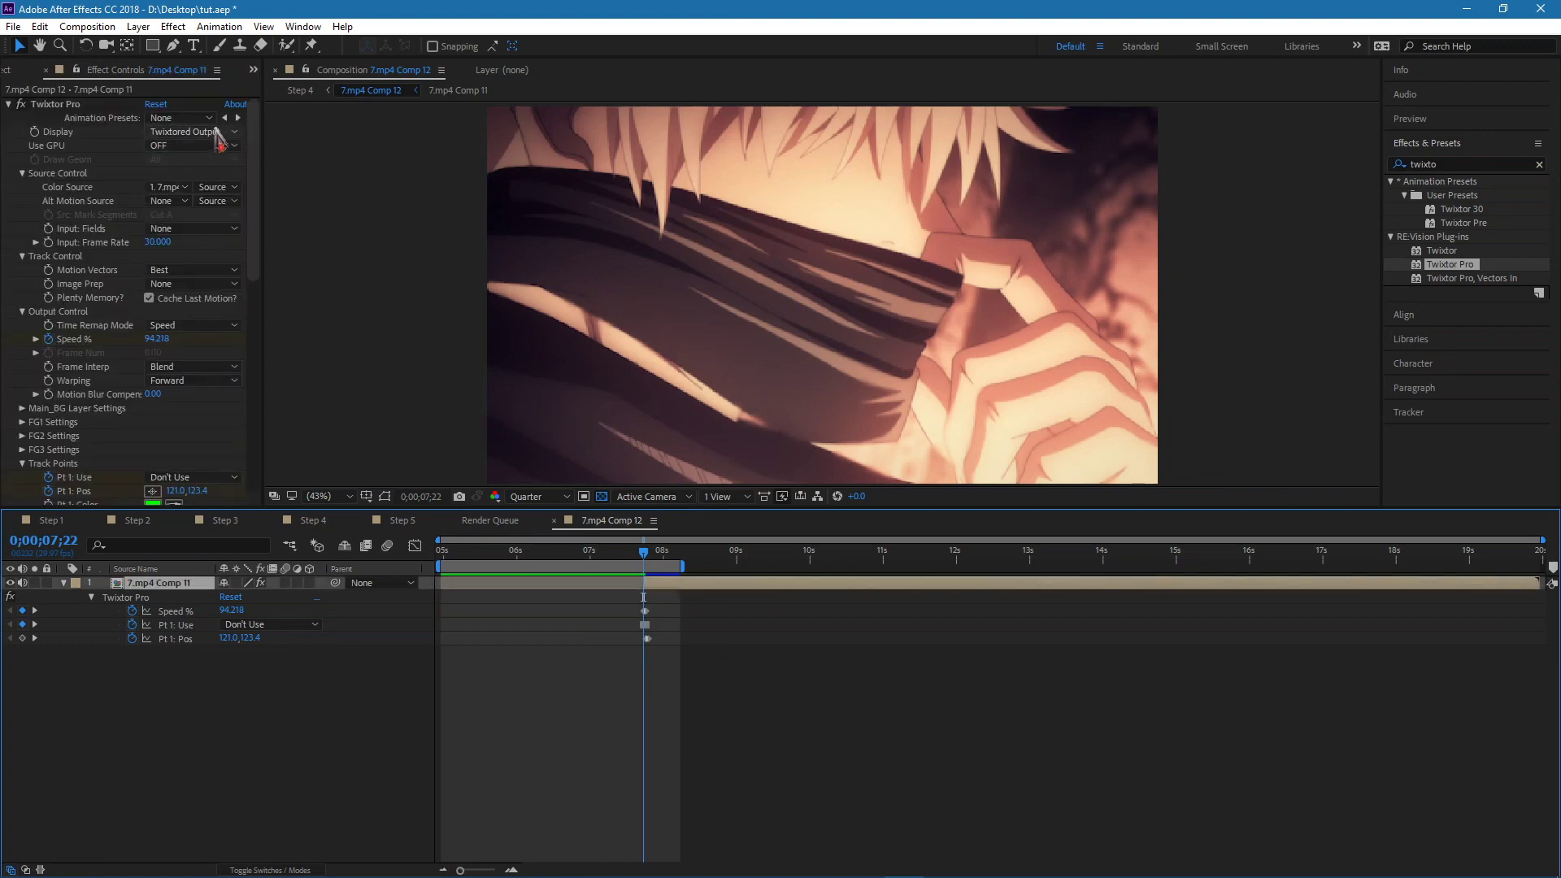
pyautogui.click(217, 132)
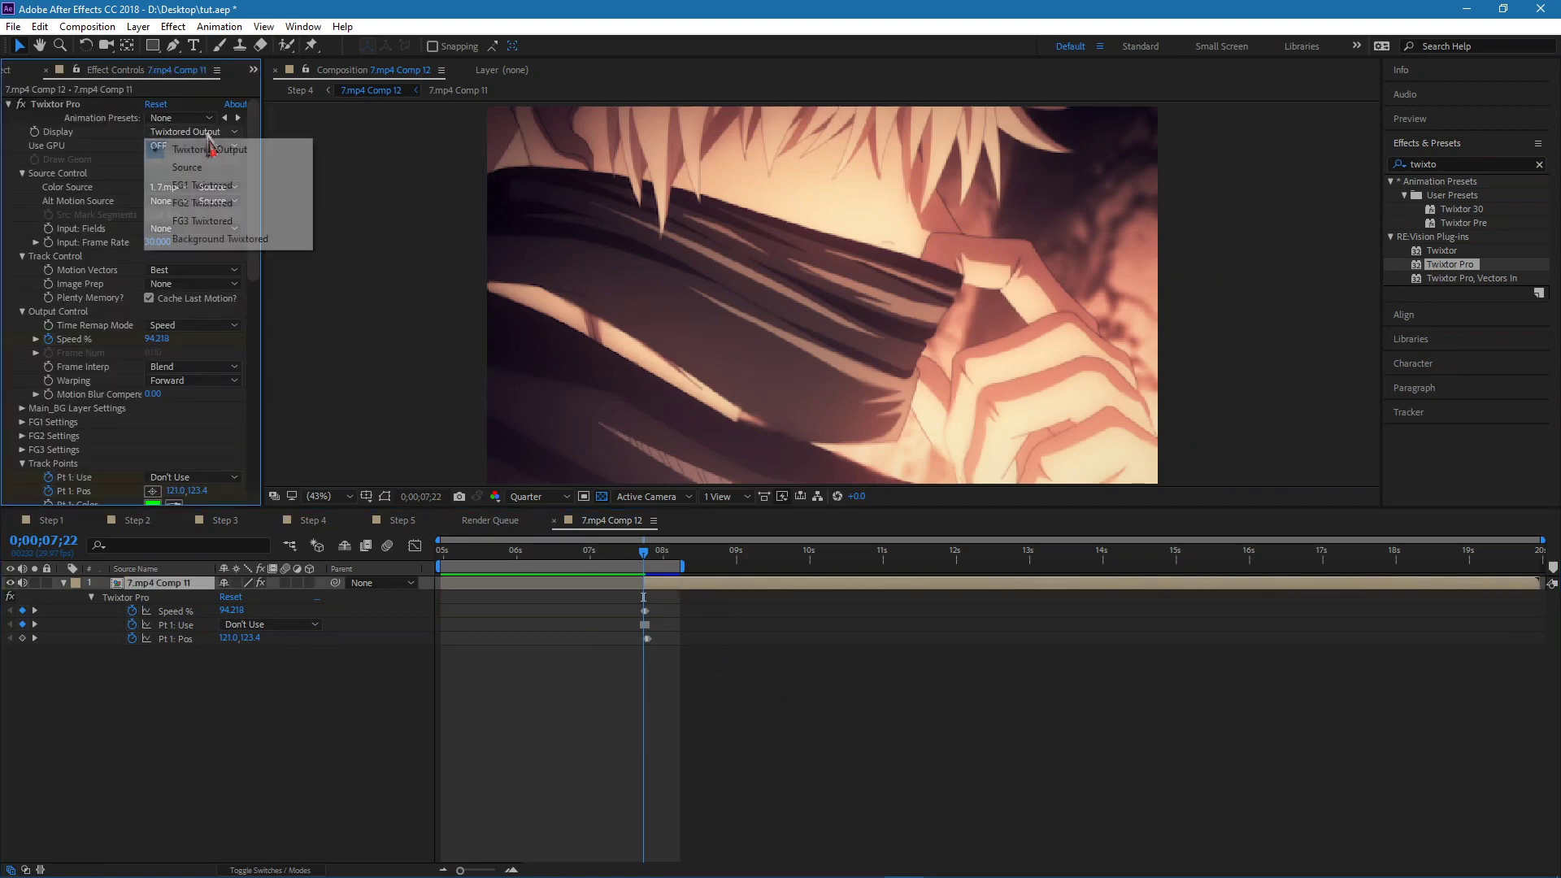
pyautogui.click(203, 167)
# Look through Twixtor Pro's Track Points settings, from Pt 1 to Pt 12.
pyautogui.scroll(-1, 162, 297)
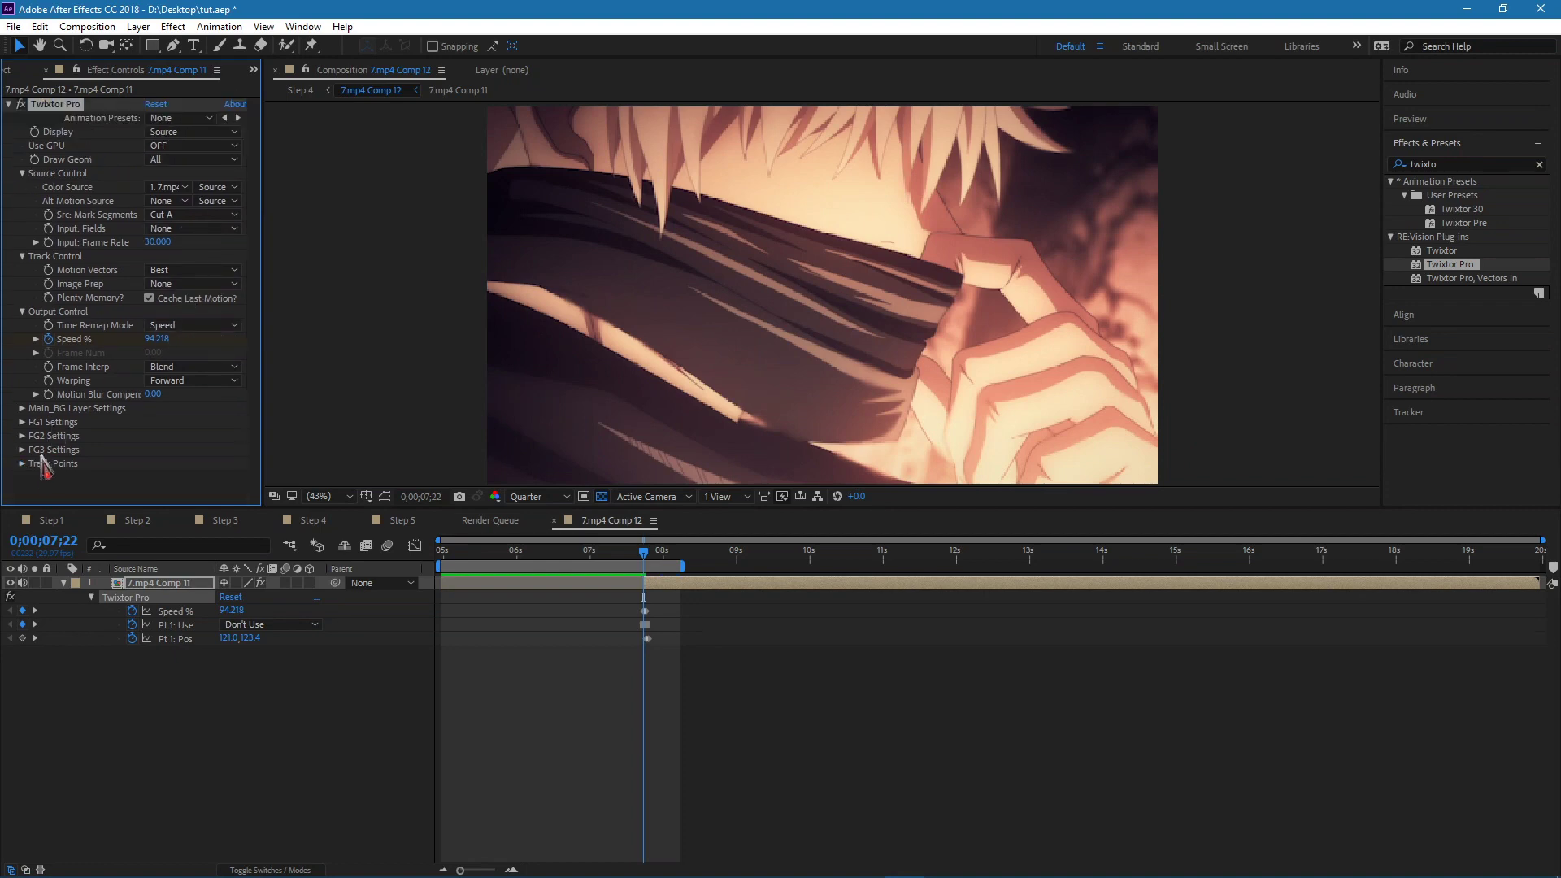
pyautogui.scroll(-9, 155, 447)
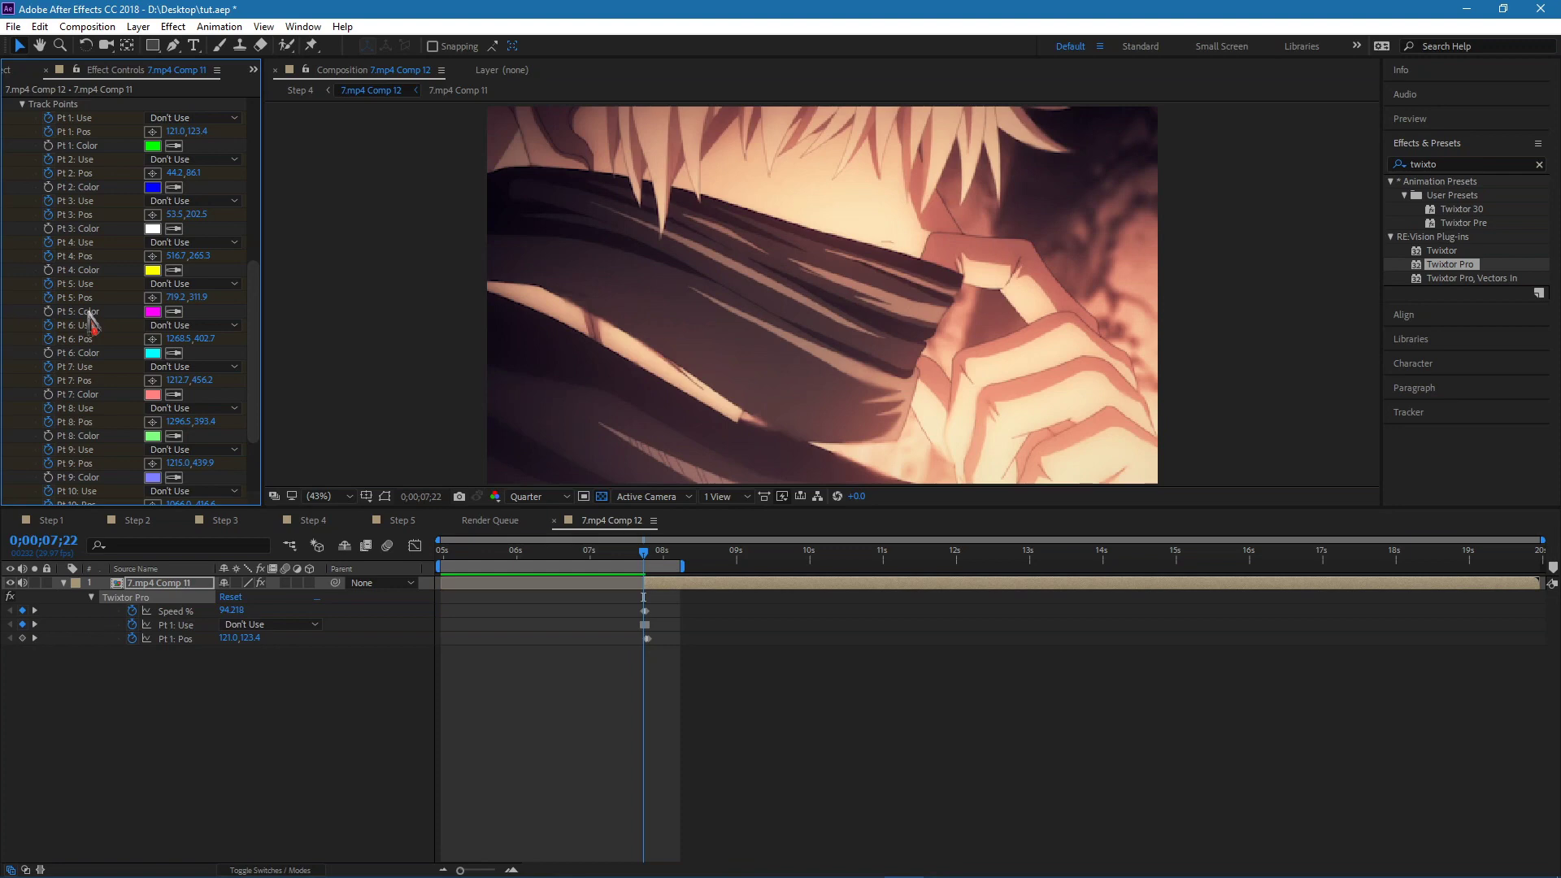
pyautogui.scroll(5, 90, 309)
pyautogui.scroll(-3, 78, 289)
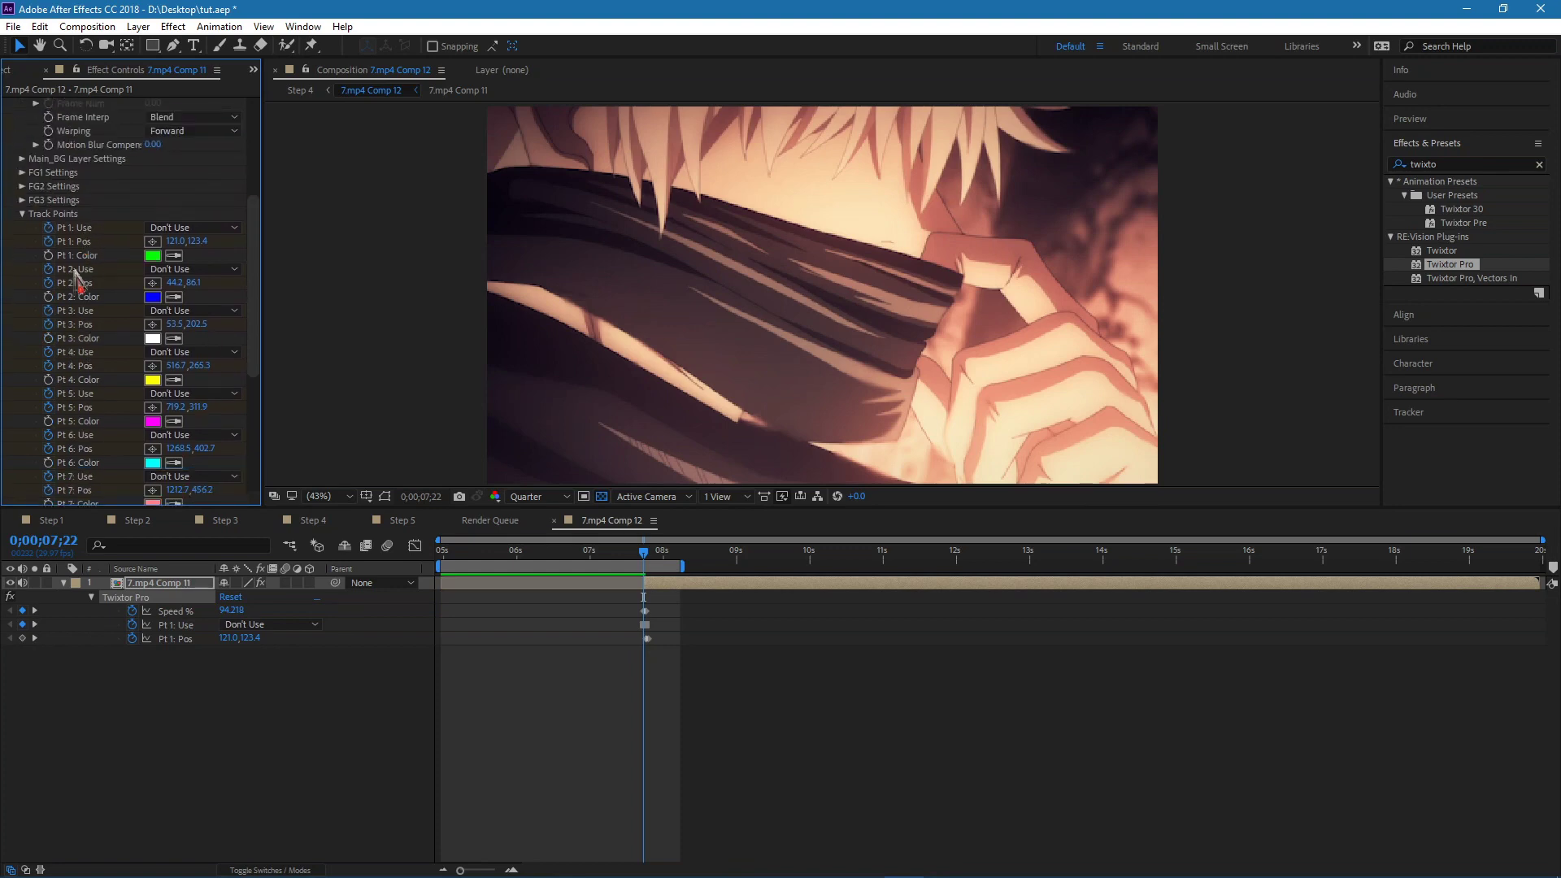
pyautogui.scroll(3, 72, 281)
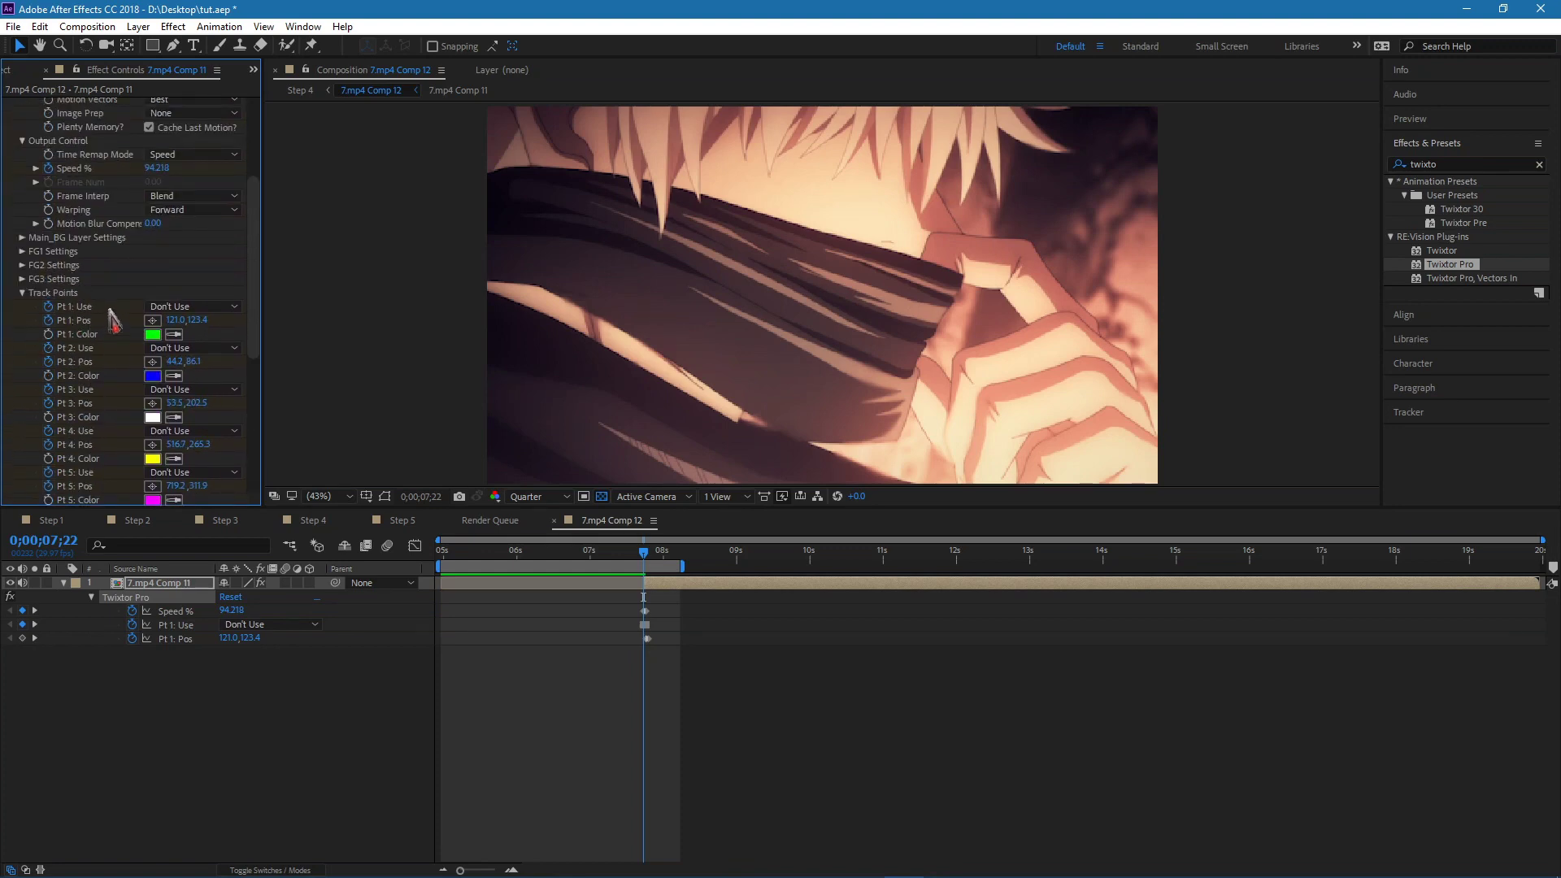
pyautogui.scroll(-6, 148, 330)
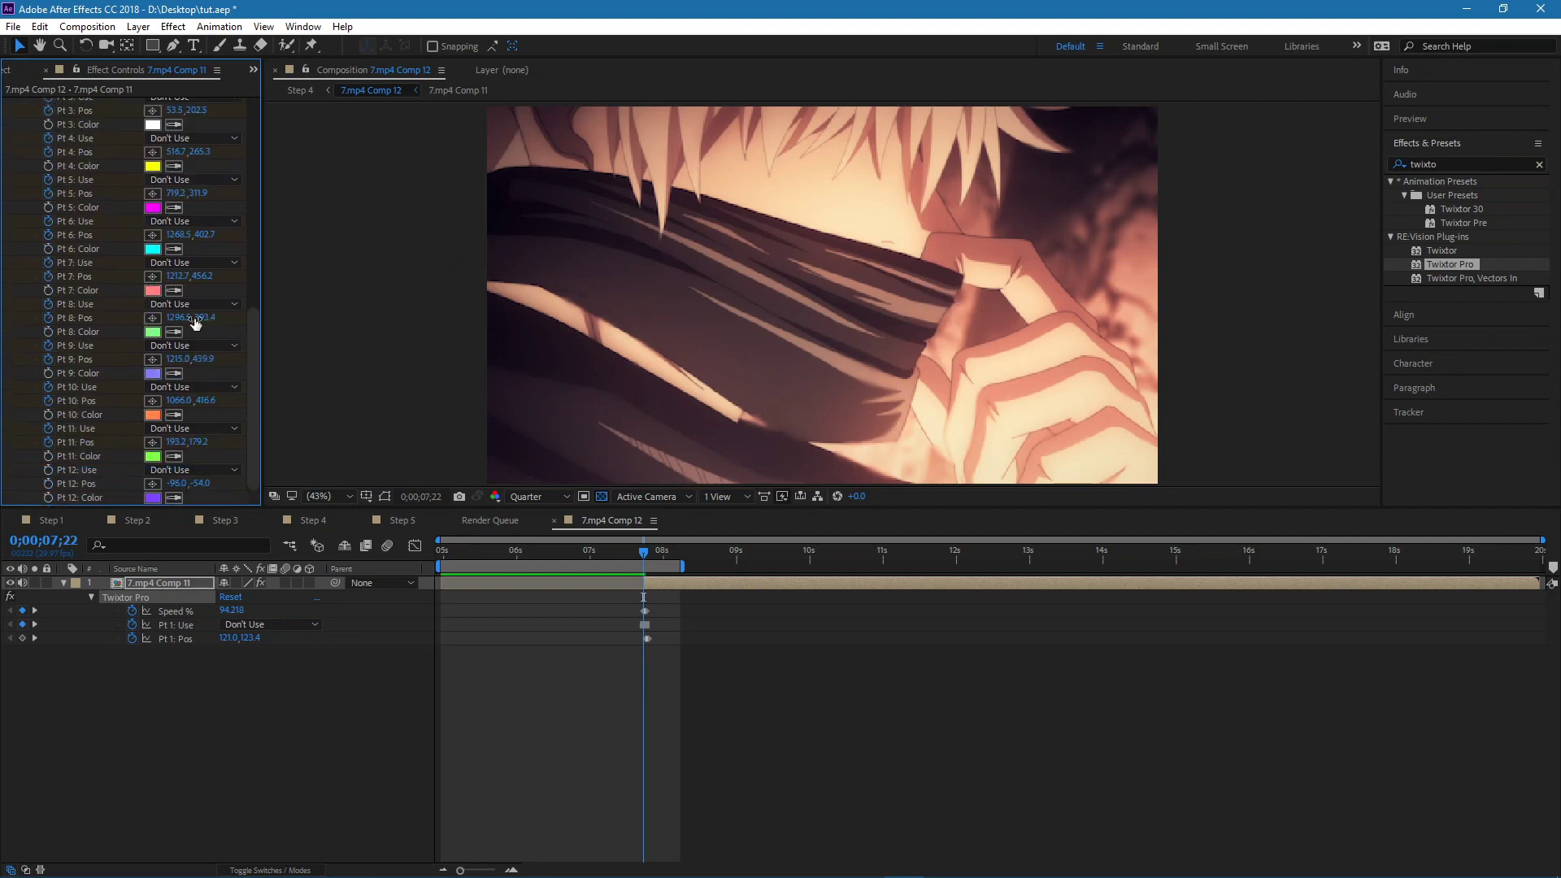
# Examine how the track points' Use and Pos keyframes change frame by frame between 0;00;07;22 and 0;00;07;24.
pyautogui.press('pagedown')
pyautogui.press('pagedown')
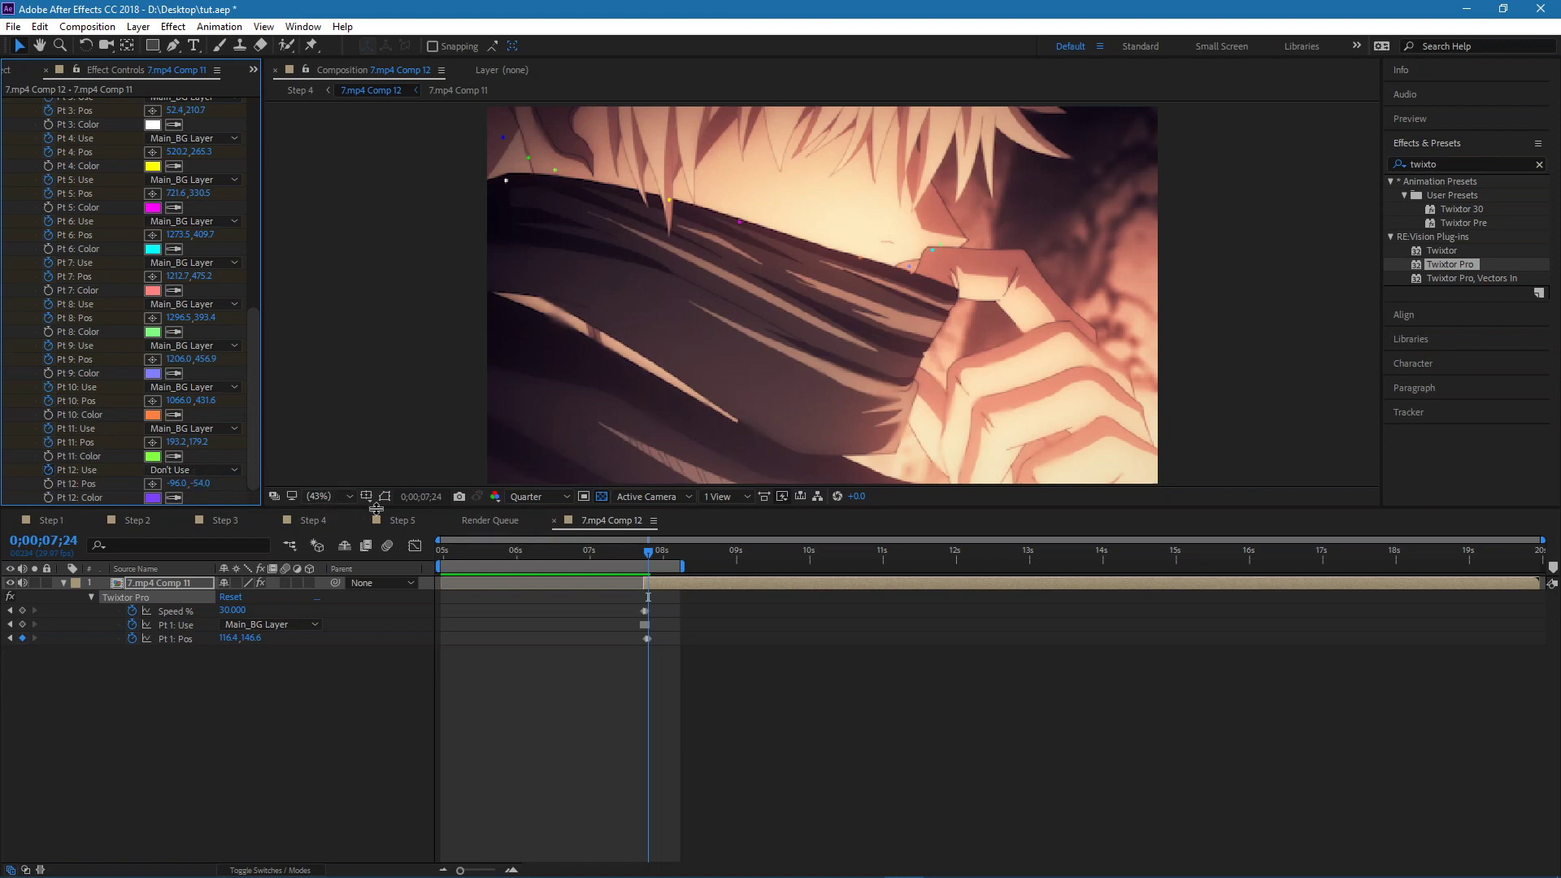
pyautogui.press('pageup')
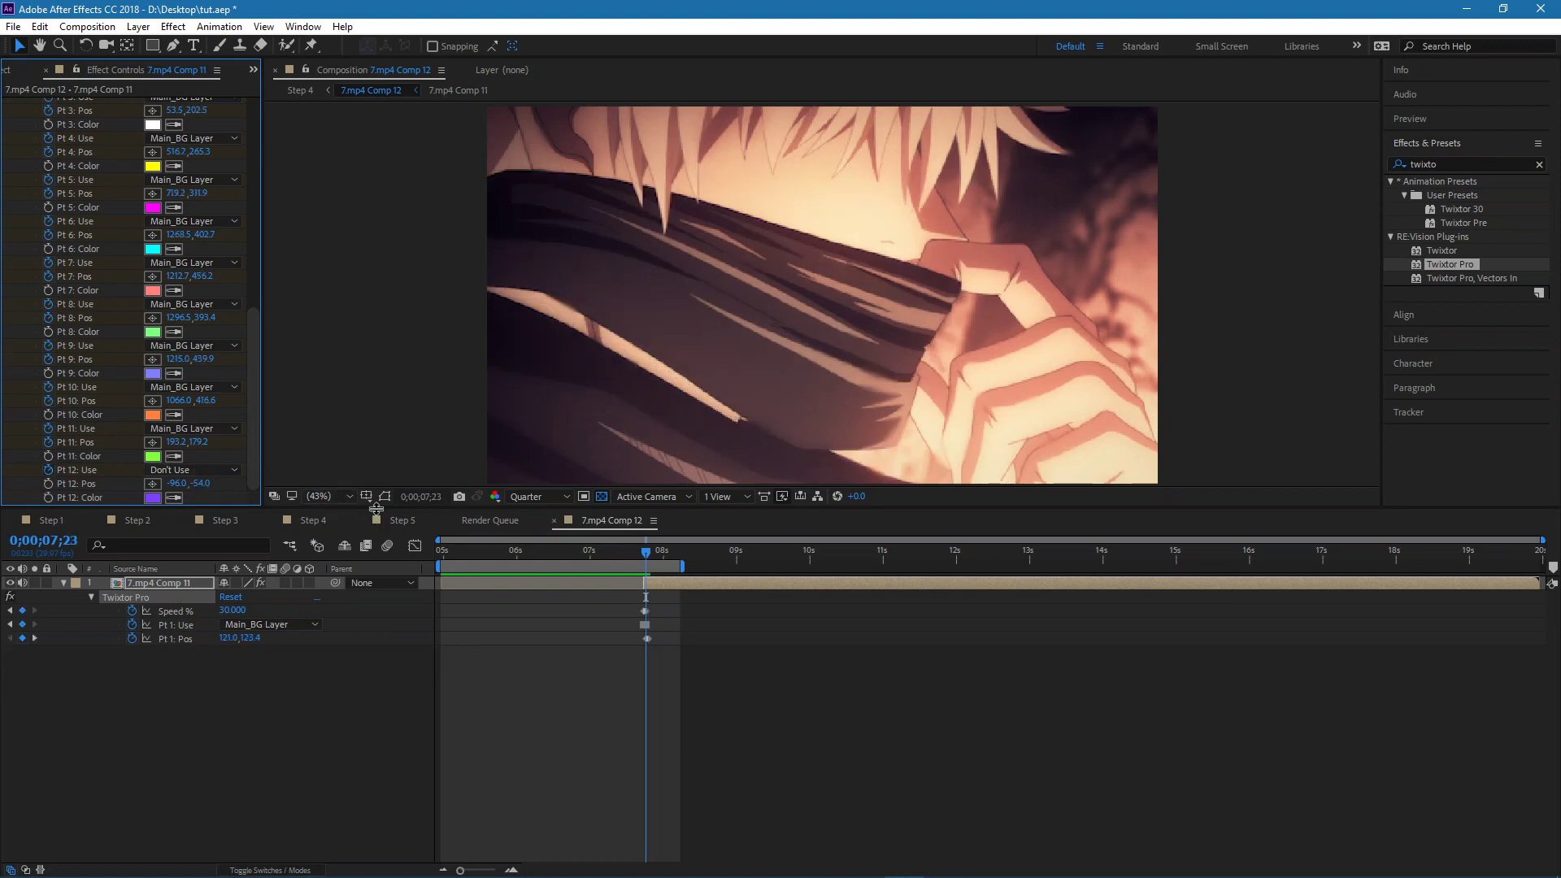
pyautogui.press('pagedown')
pyautogui.press('pageup')
pyautogui.press('pageup')
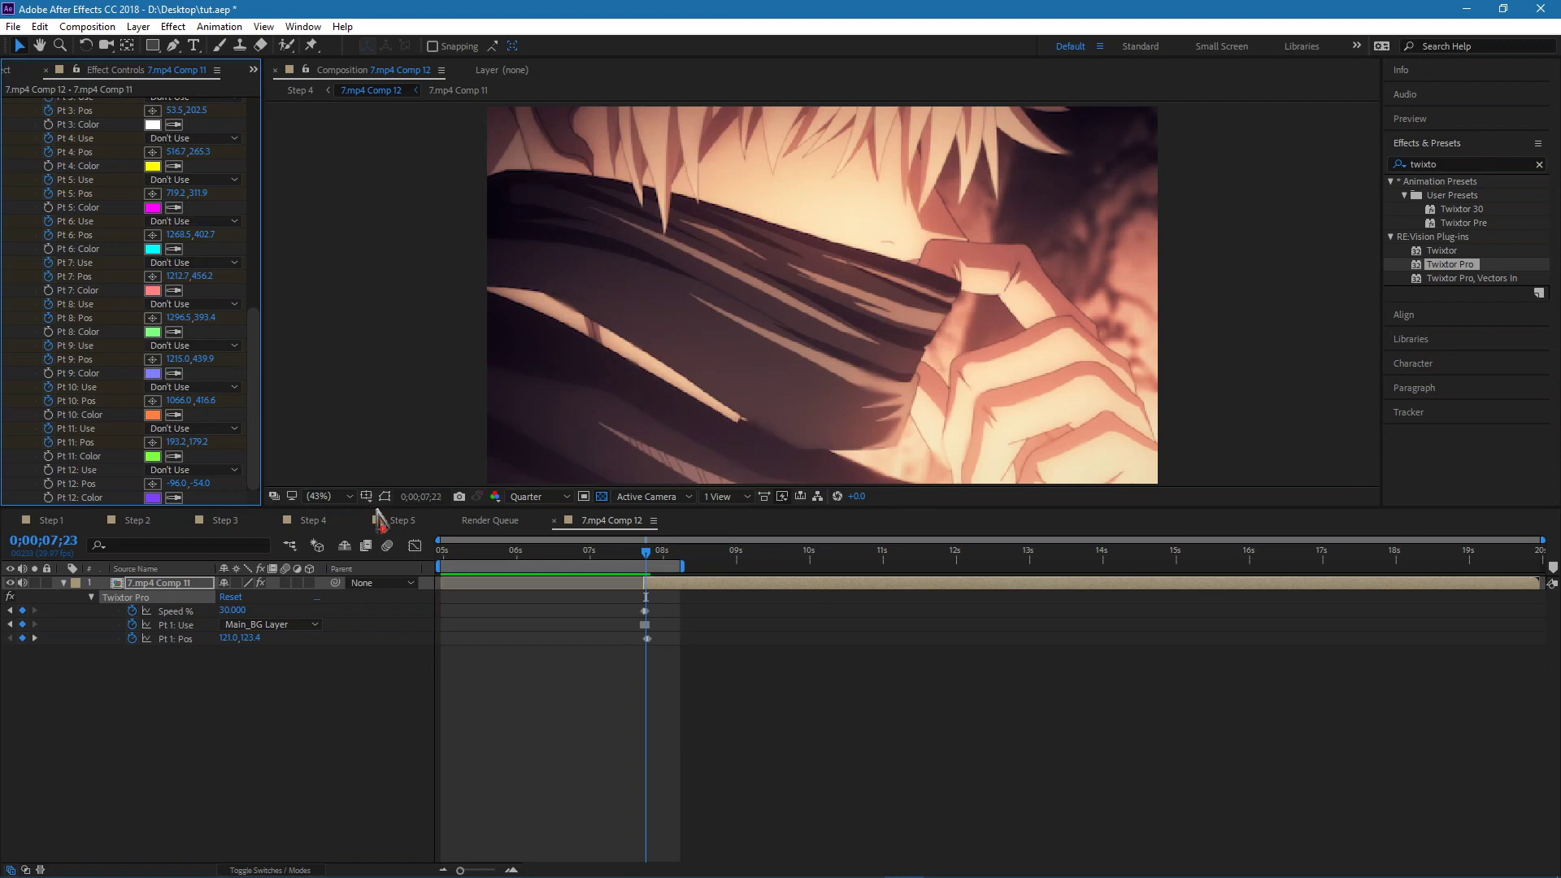
pyautogui.scroll(10, 122, 198)
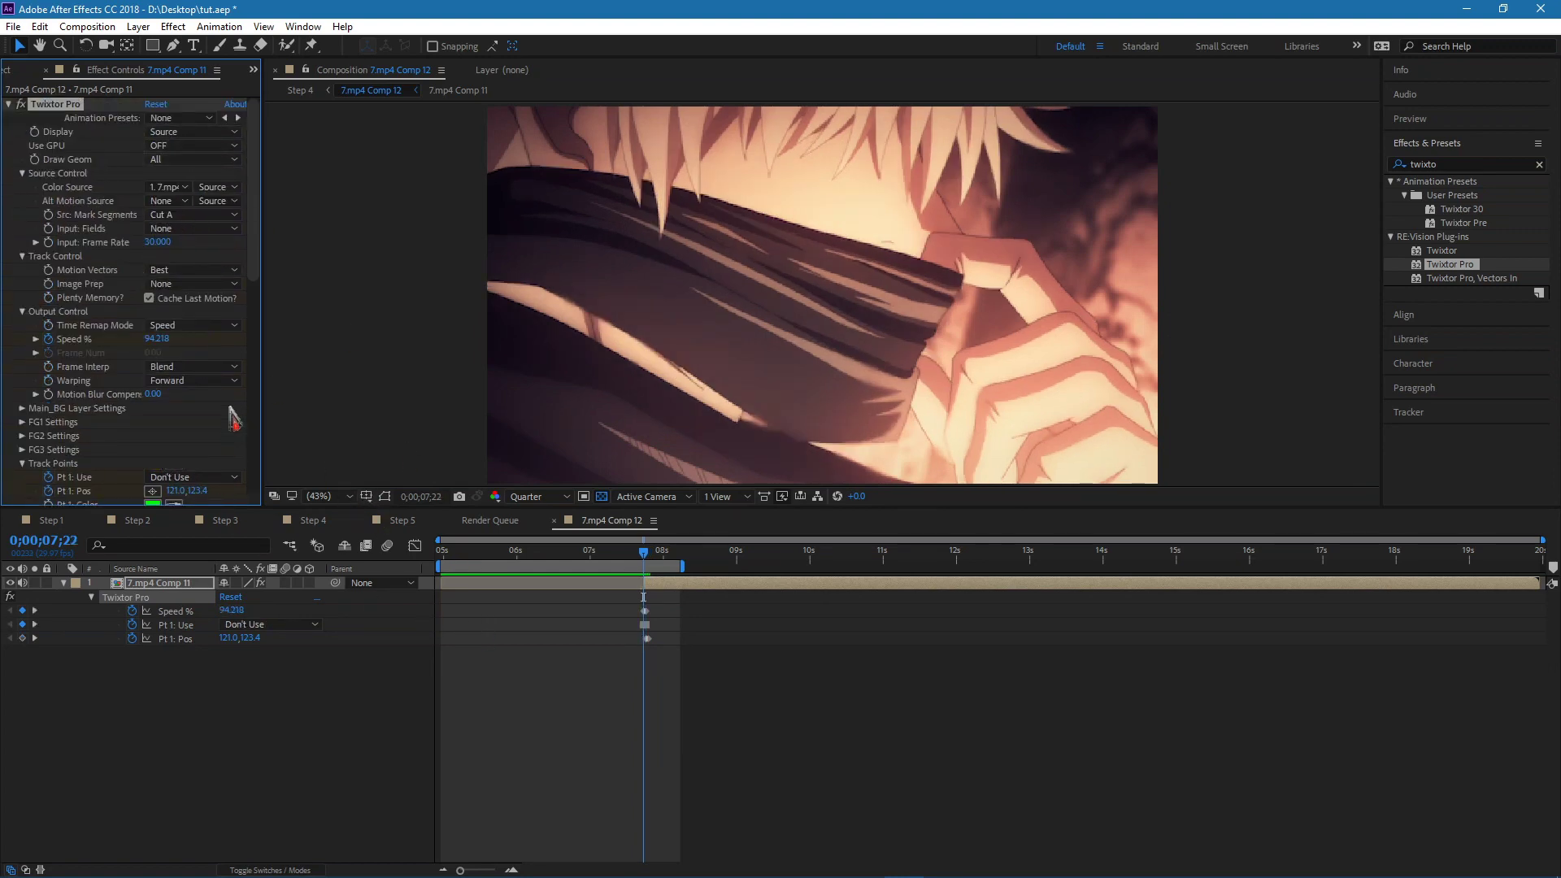
pyautogui.scroll(-10, 232, 418)
pyautogui.scroll(-1, 231, 419)
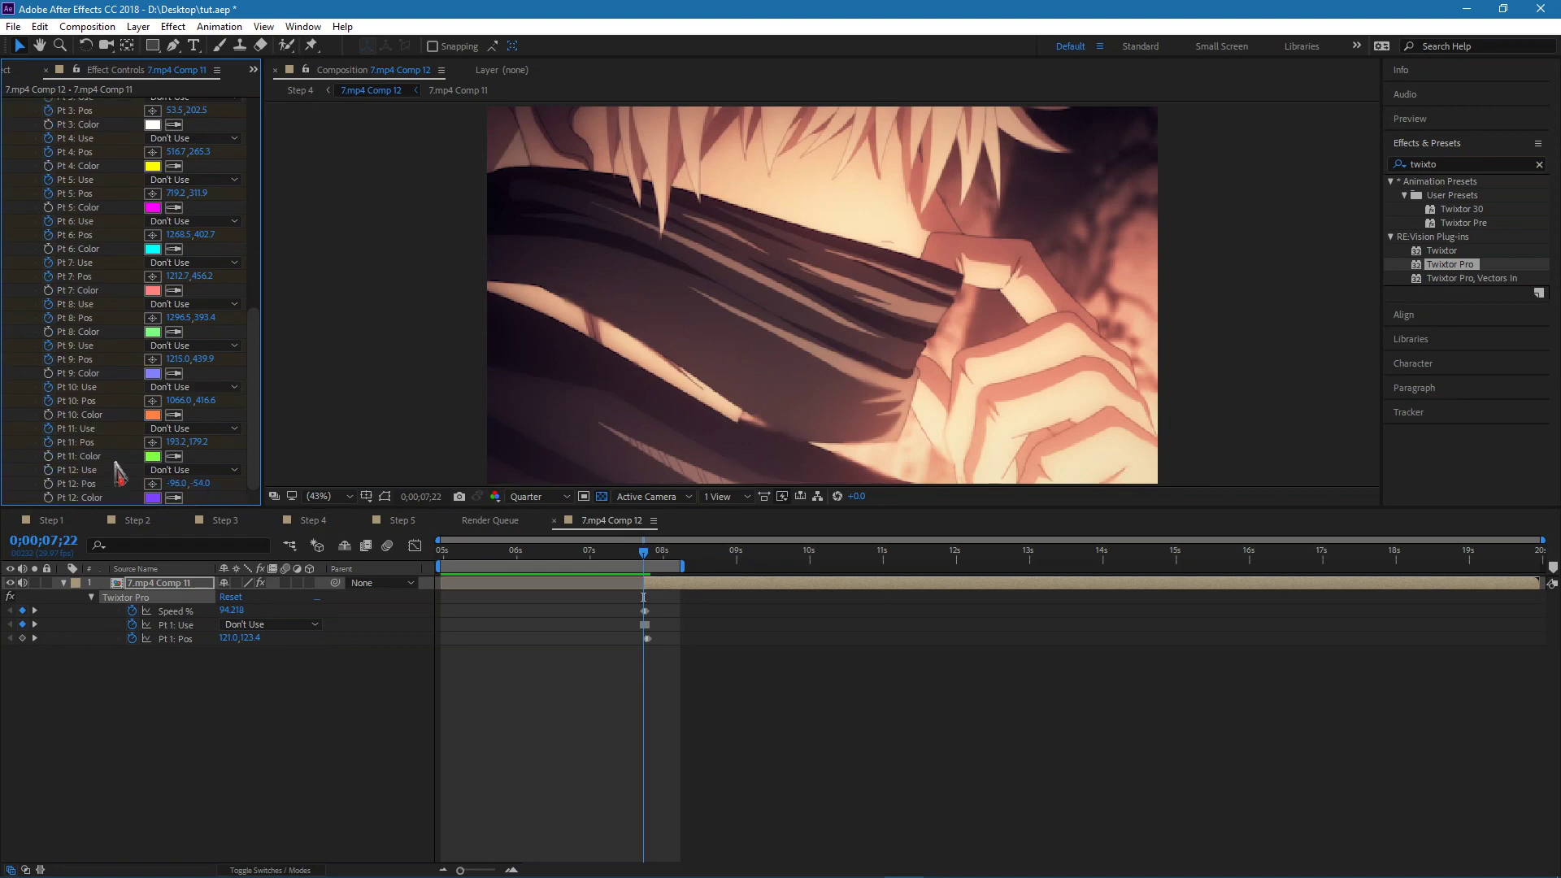
# At 0;00;07;23, set Pt 12's Use to Main_BG Layer and place the point on the light strip's edge at 244.4, 574.9.
pyautogui.click(668, 596)
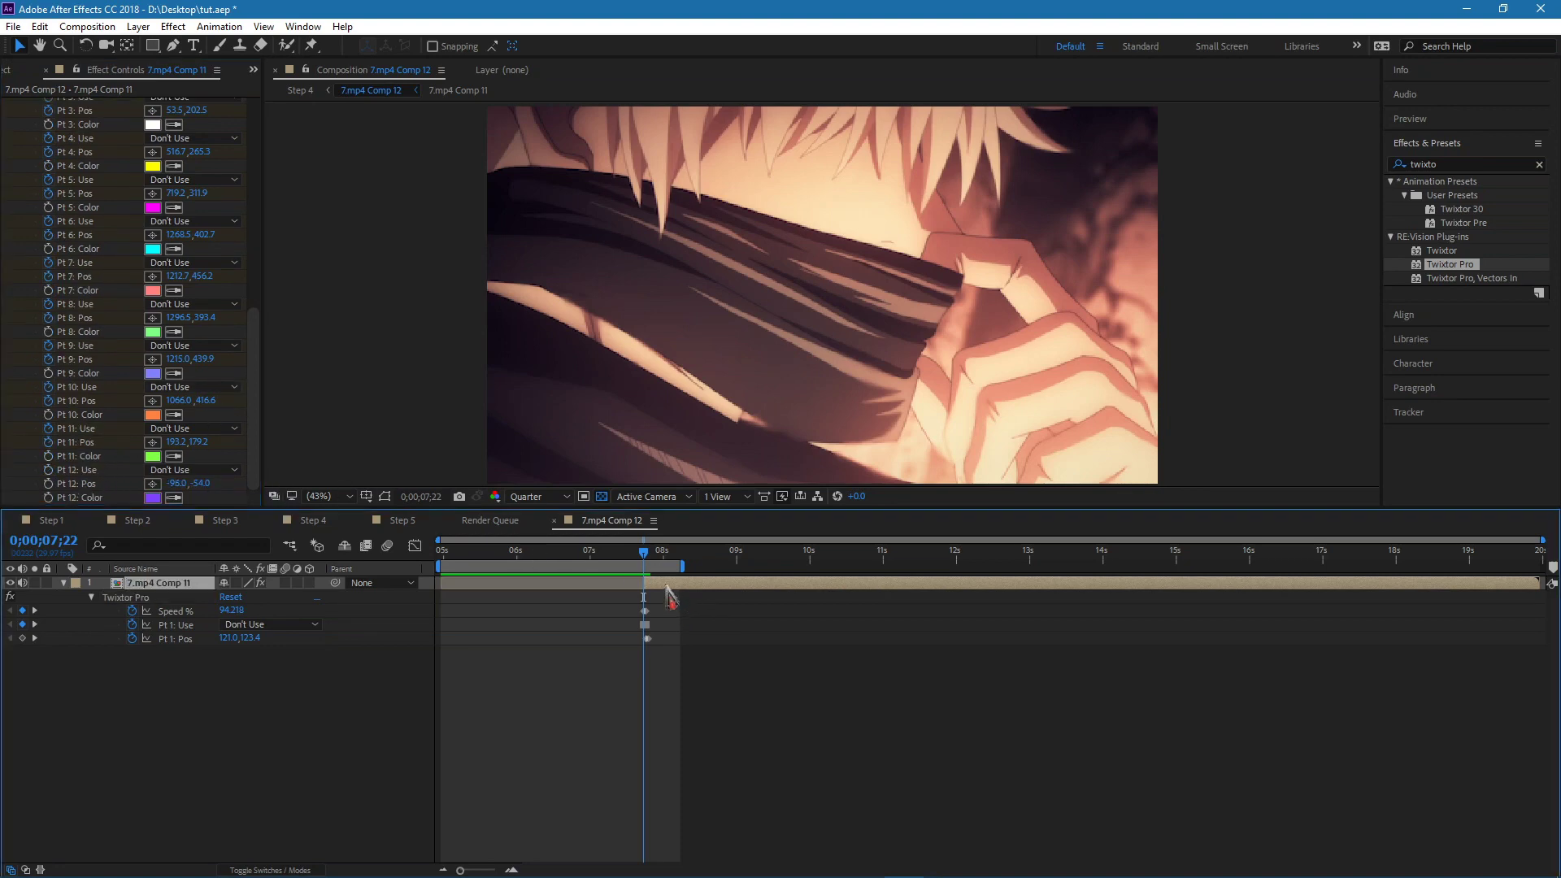
pyautogui.click(72, 480)
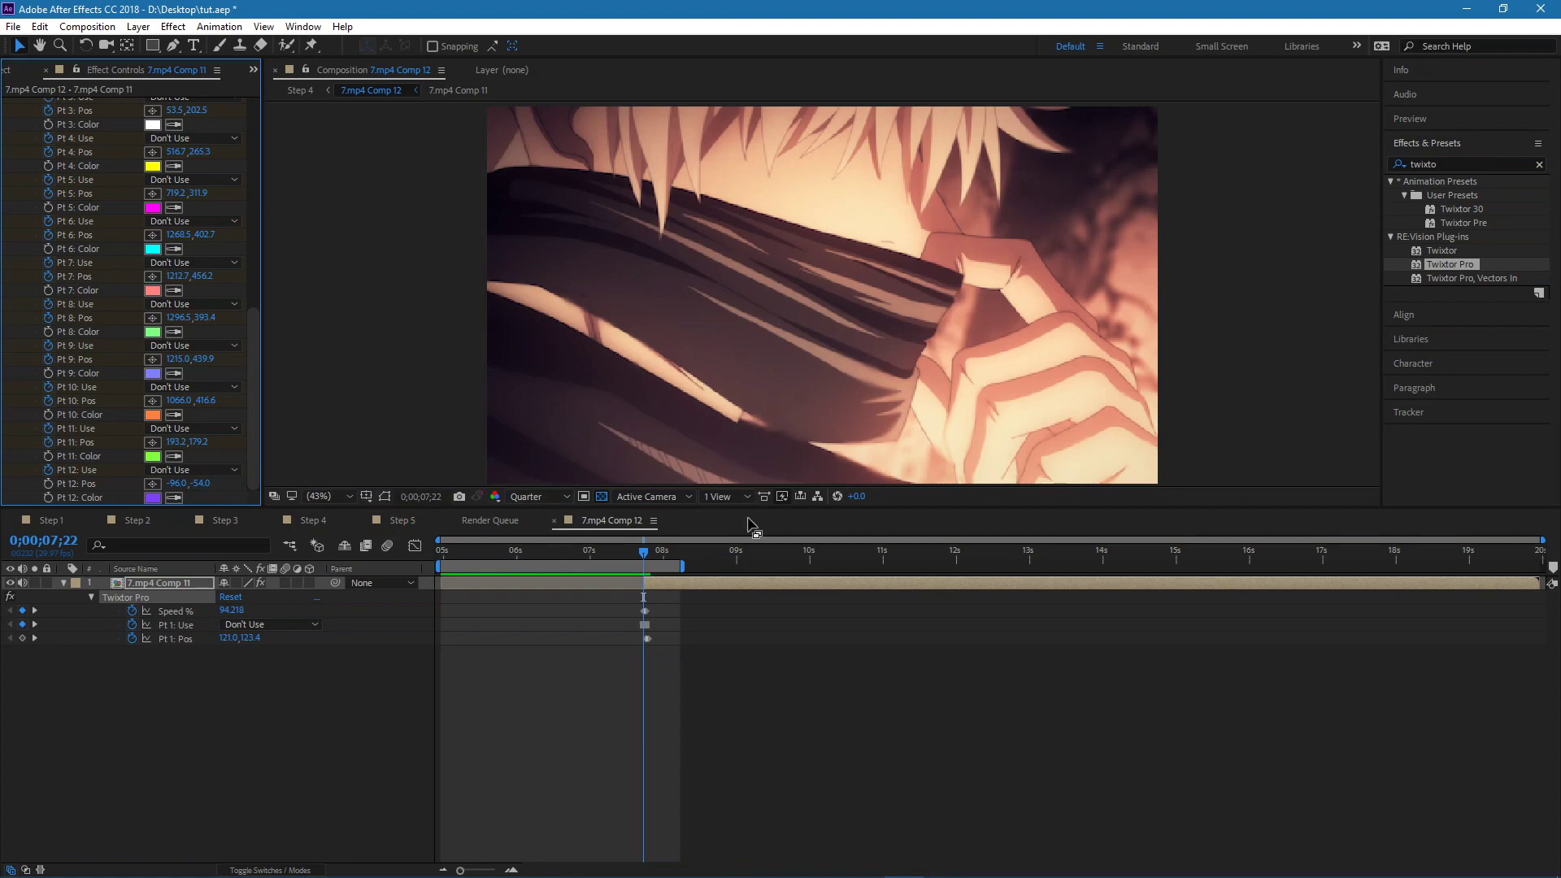
pyautogui.press('pagedown')
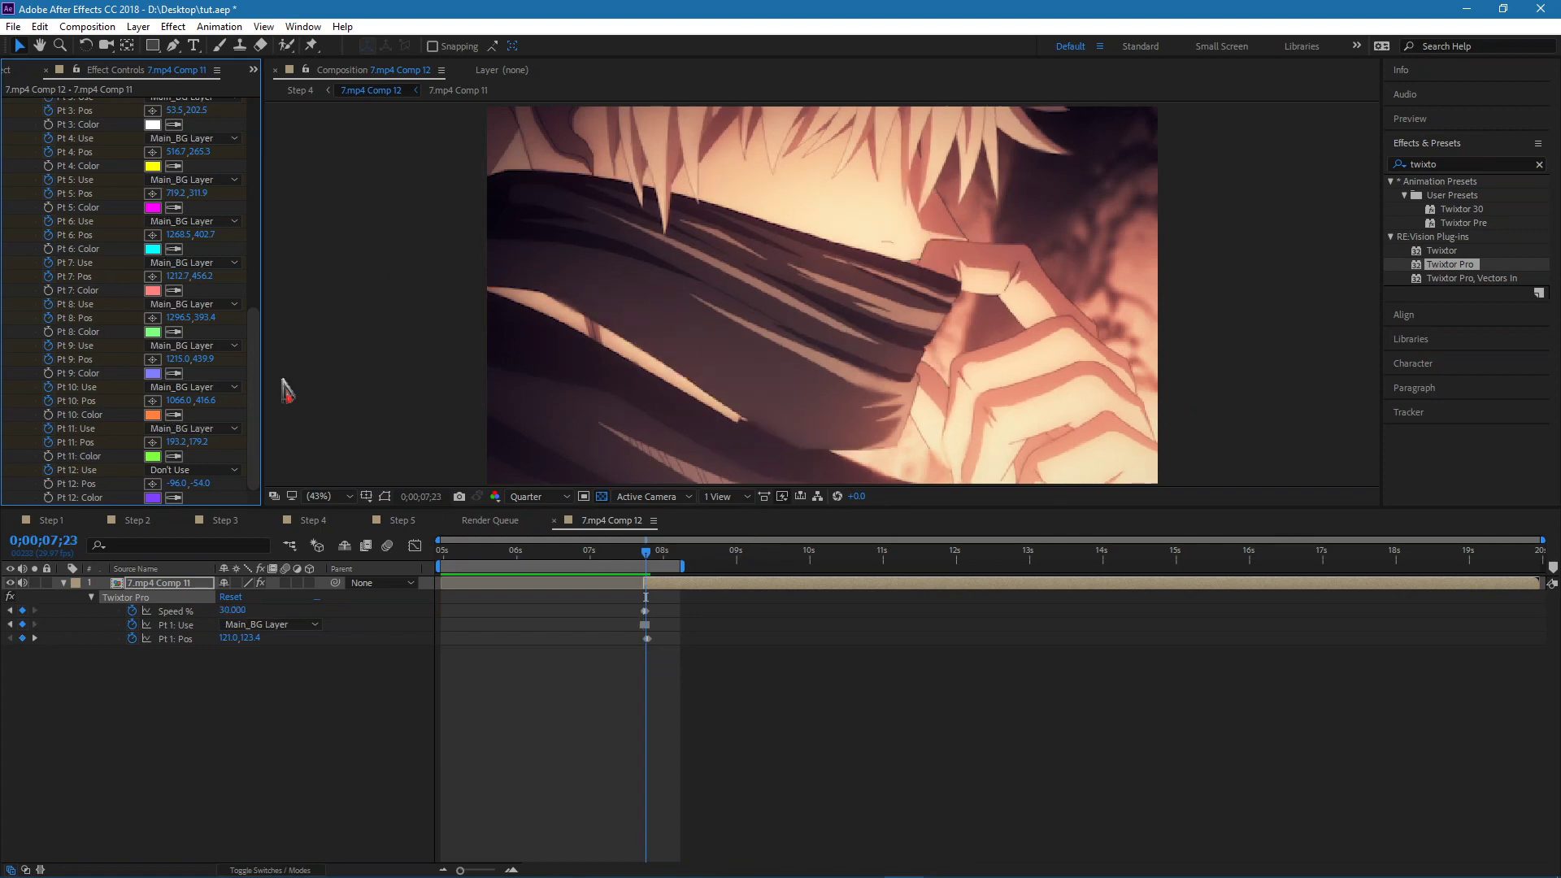
pyautogui.click(204, 470)
pyautogui.click(208, 559)
pyautogui.click(152, 491)
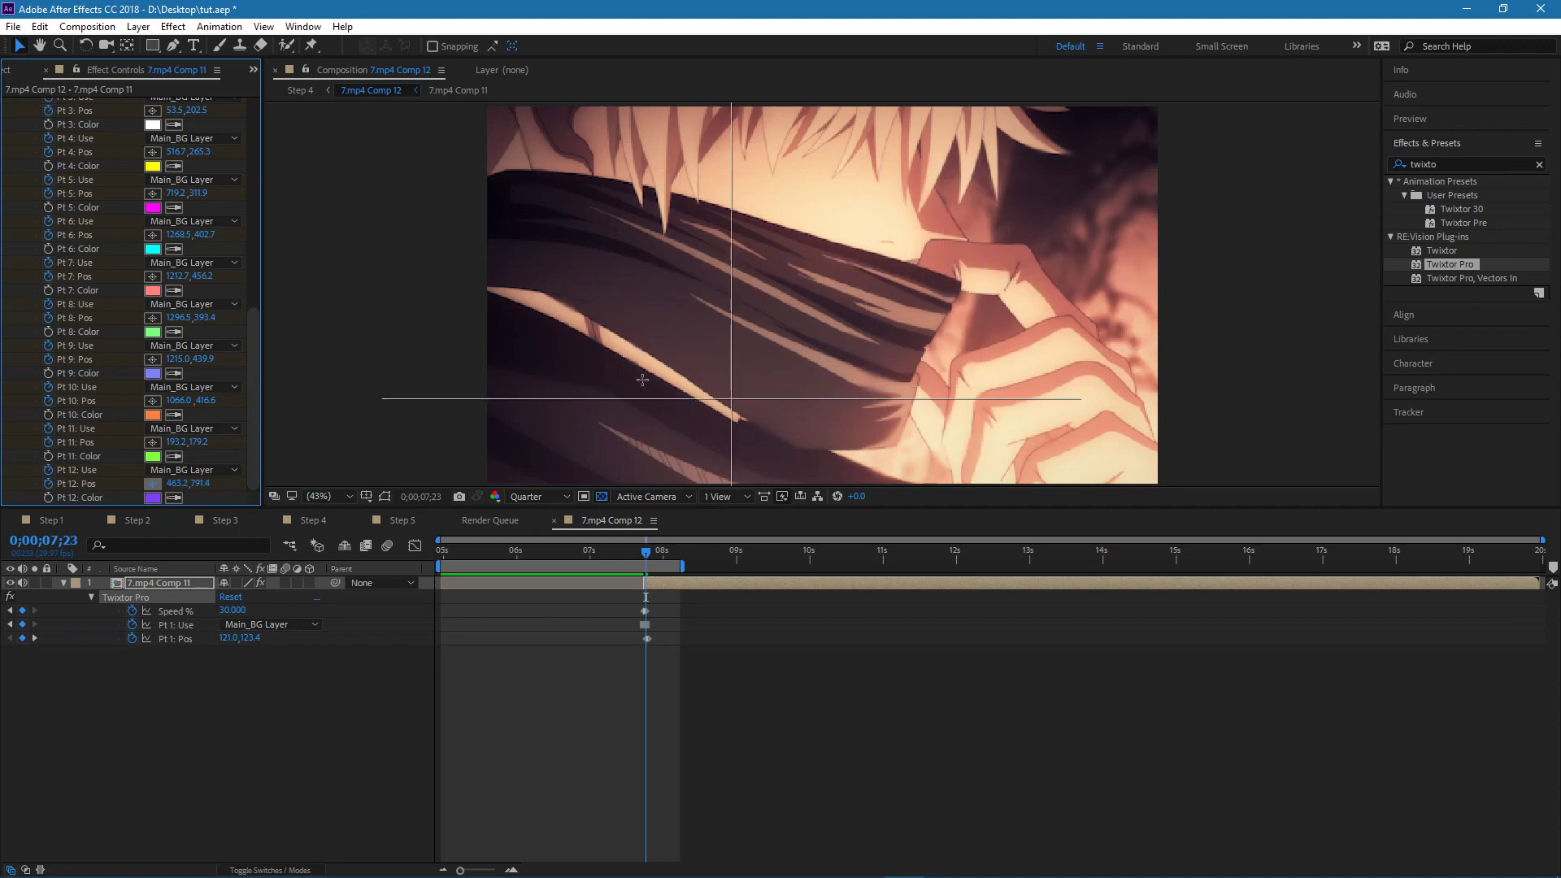
pyautogui.click(573, 308)
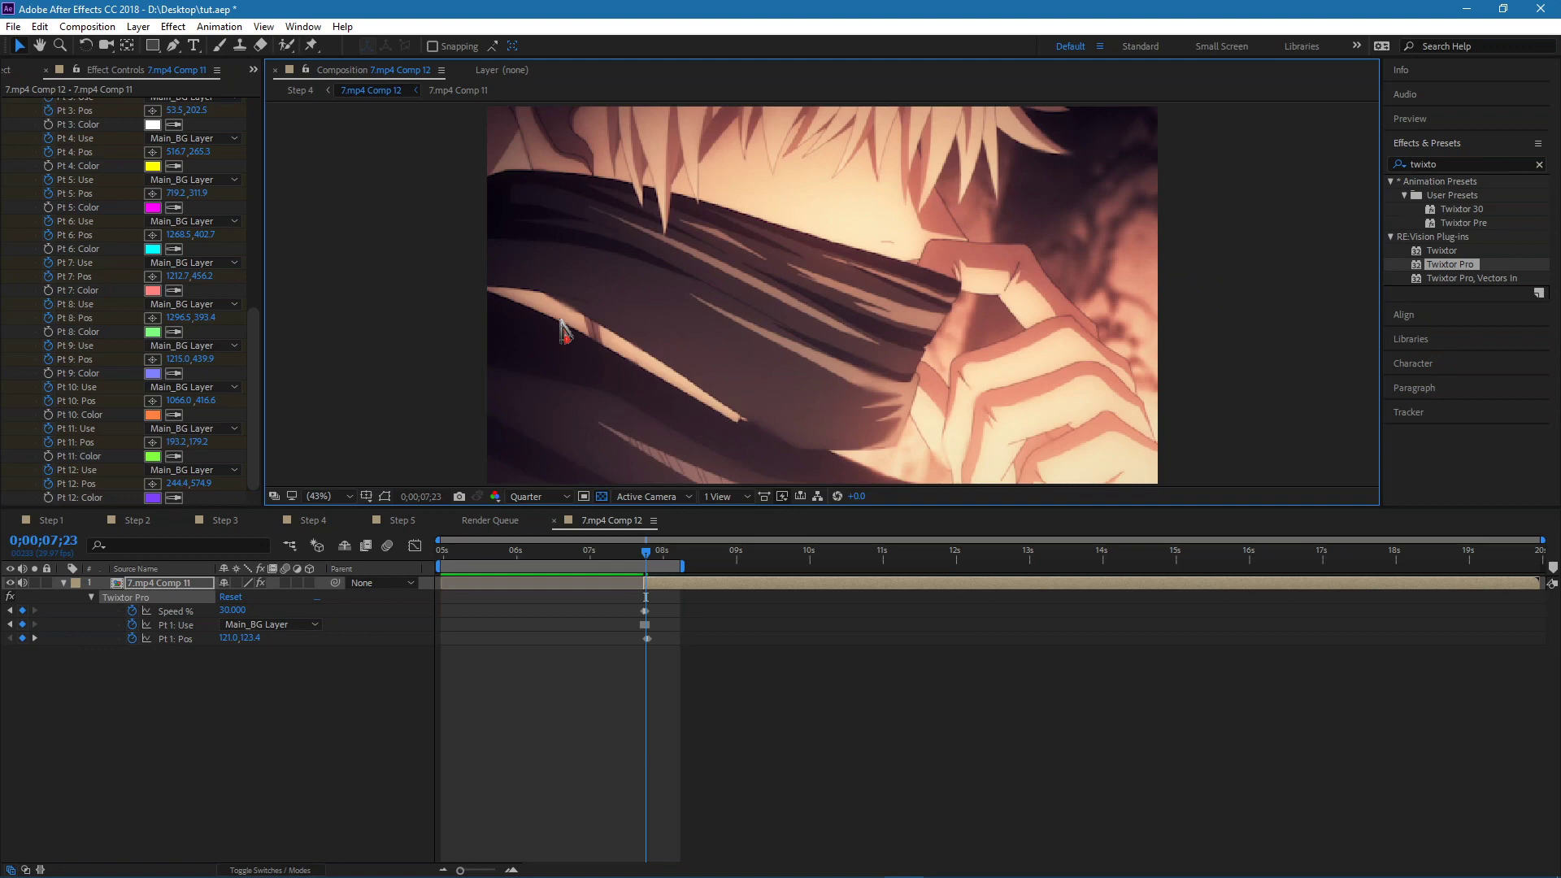
# At 0;00;07;24, lower Pt 12 to 244.4, 591.9 to follow the light strip, and advance one frame.
pyautogui.press('pagedown')
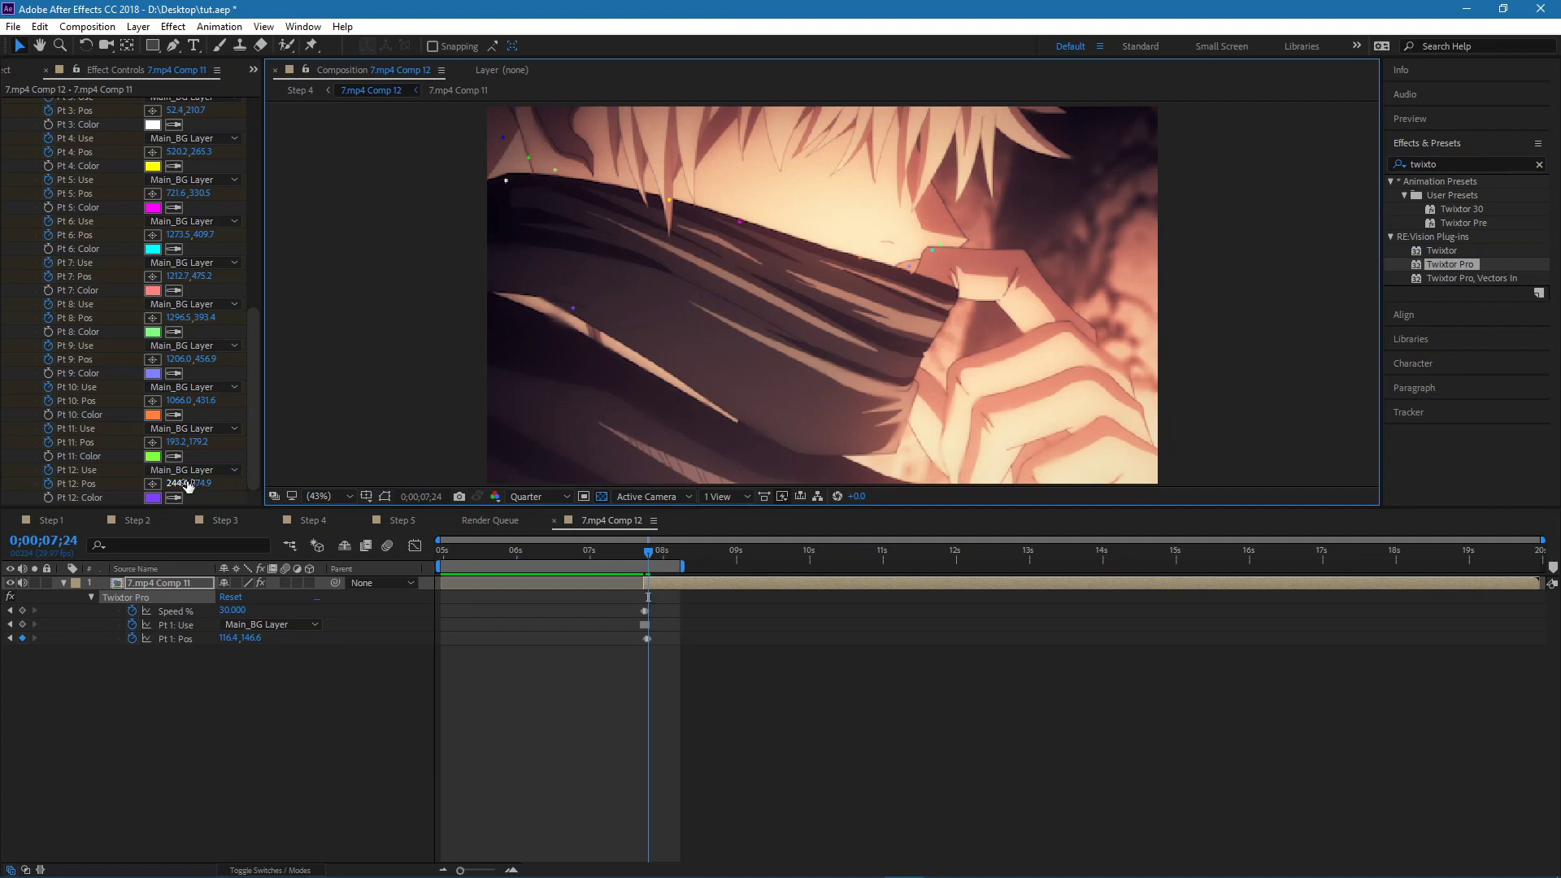
pyautogui.moveTo(196, 491); pyautogui.dragTo(200, 488)
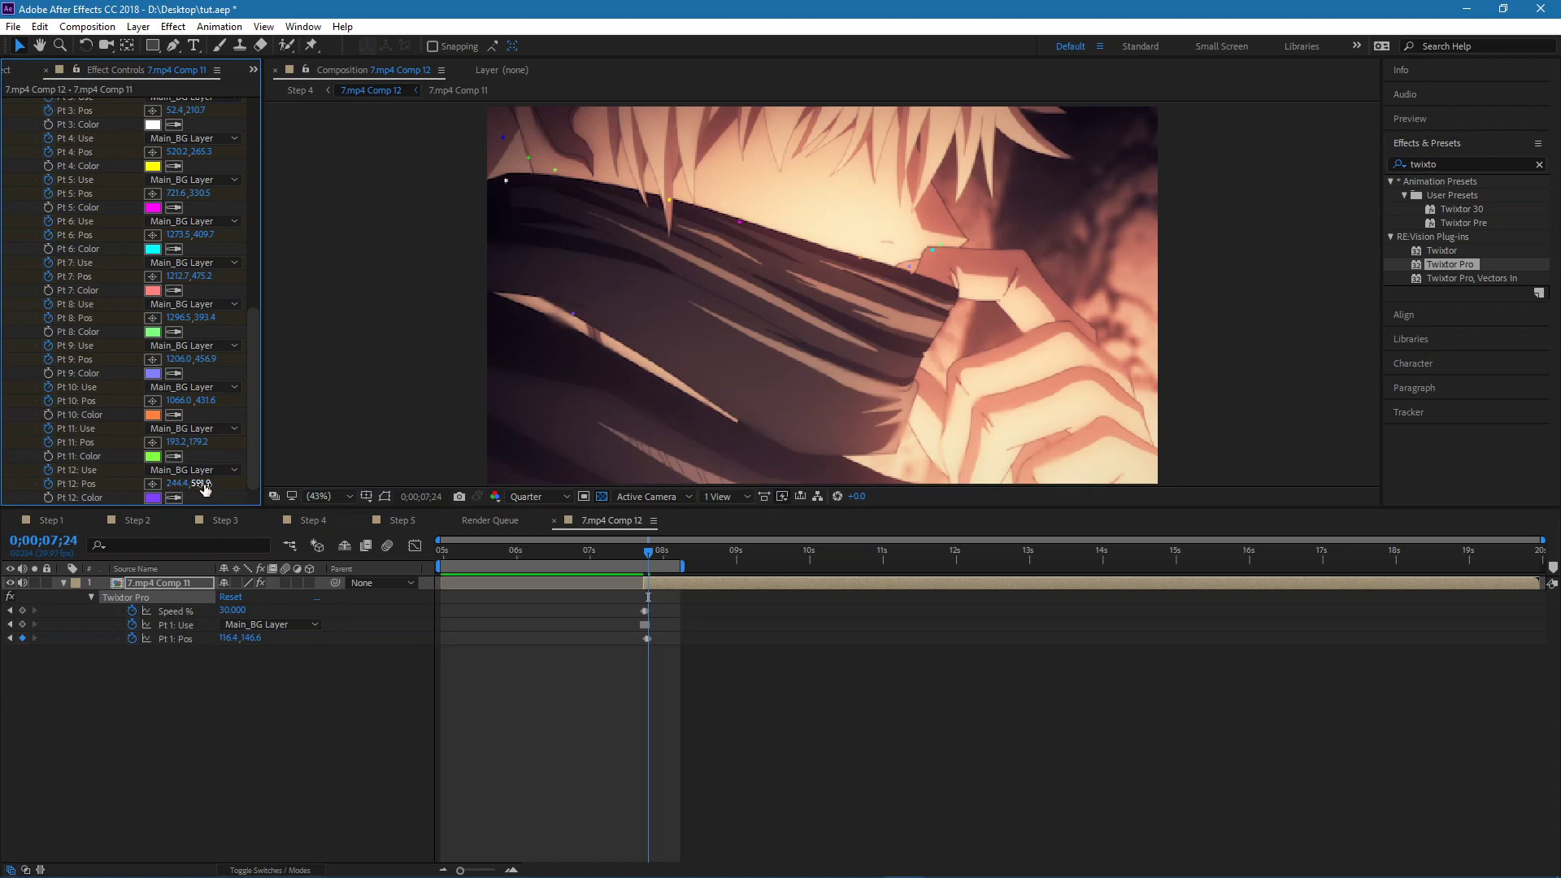
pyautogui.press('pagedown')
pyautogui.moveTo(198, 445)
pyautogui.mouseDown()
pyautogui.moveTo(213, 453)
pyautogui.moveTo(203, 441)
pyautogui.mouseUp()
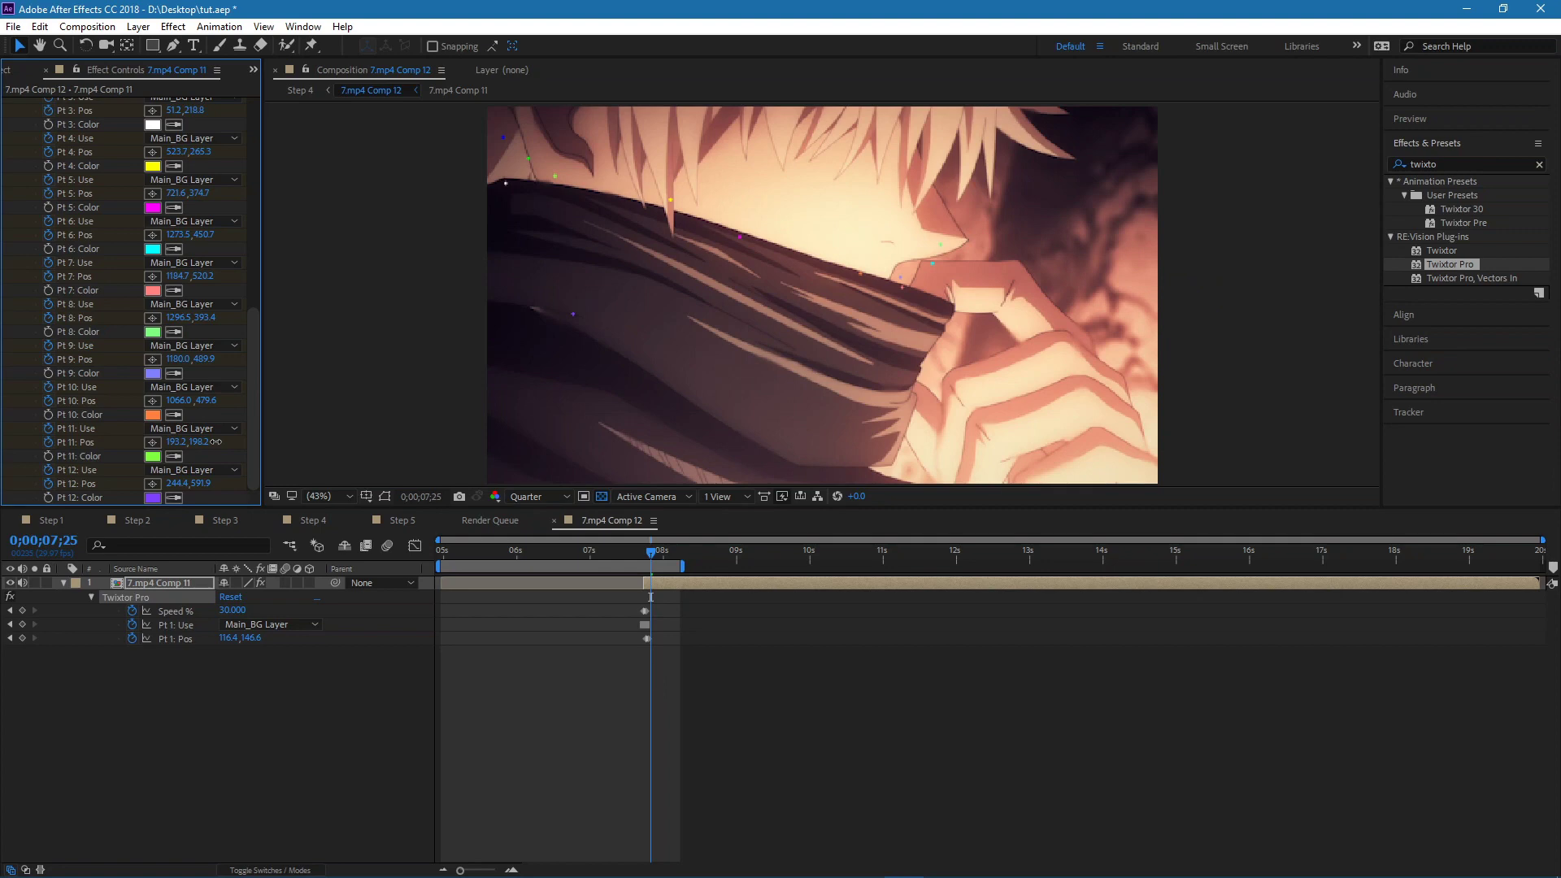
pyautogui.moveTo(225, 442); pyautogui.dragTo(215, 459)
pyautogui.hotkey('ctrl', 'z')
pyautogui.hotkey('ctrl', 'z')
# At 0;00;07;25, move Pt 12 further down to follow the light strip's motion, and advance to 0;00;07;26.
pyautogui.moveTo(198, 486); pyautogui.dragTo(213, 485)
pyautogui.press('pagedown')
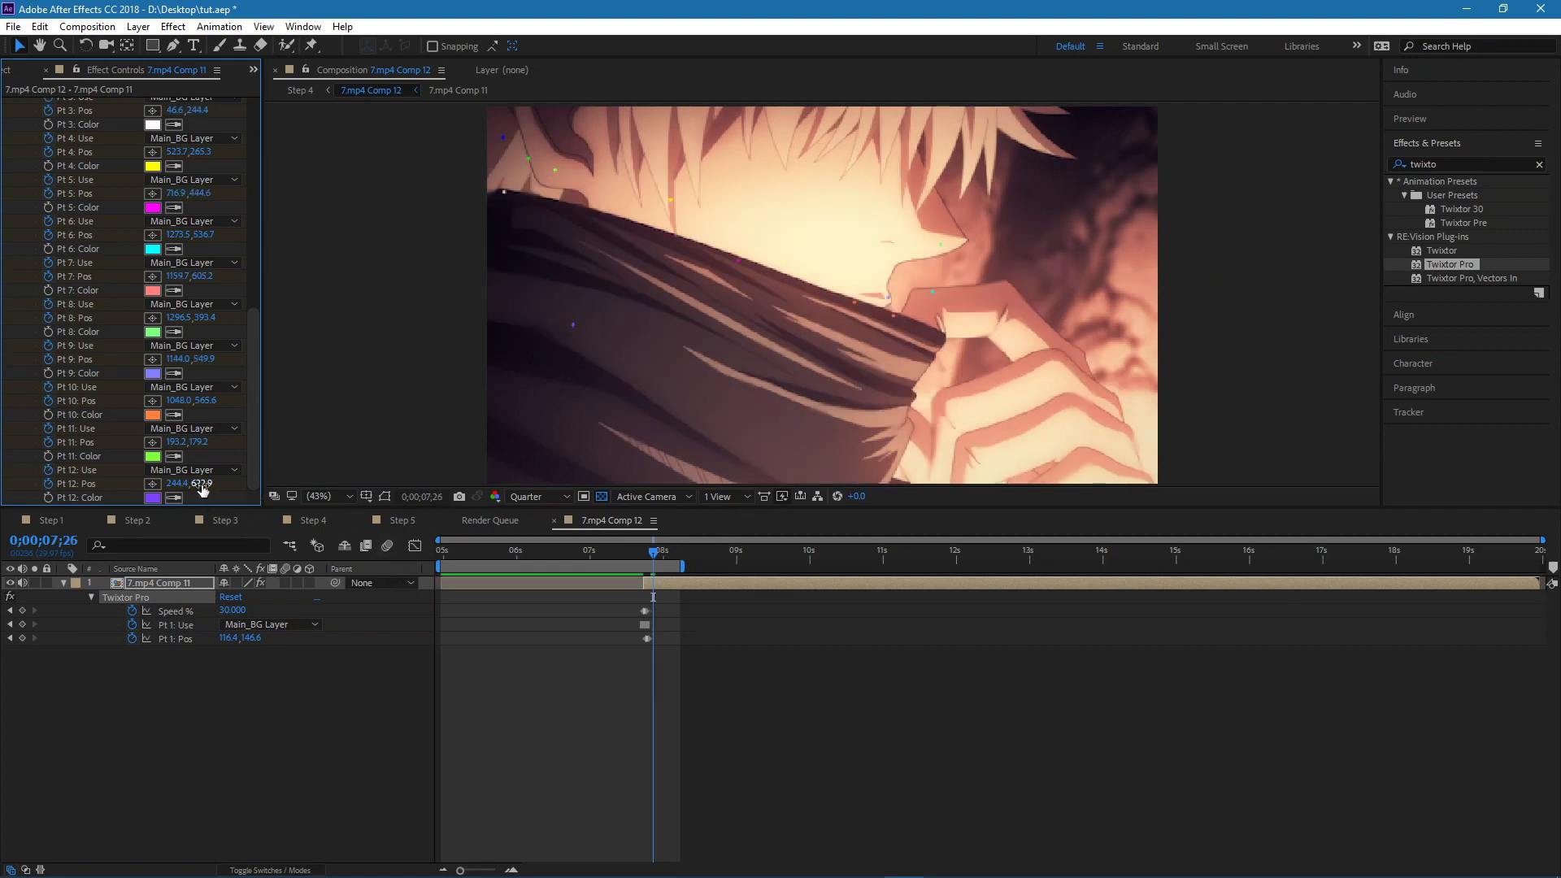
# Keep lowering Pt 12 frame by frame from 0;00;07;26 to 0;00;07;28, reaching 244.4, 790.9 on the last frame.
pyautogui.moveTo(203, 484); pyautogui.dragTo(227, 490)
pyautogui.press('pagedown')
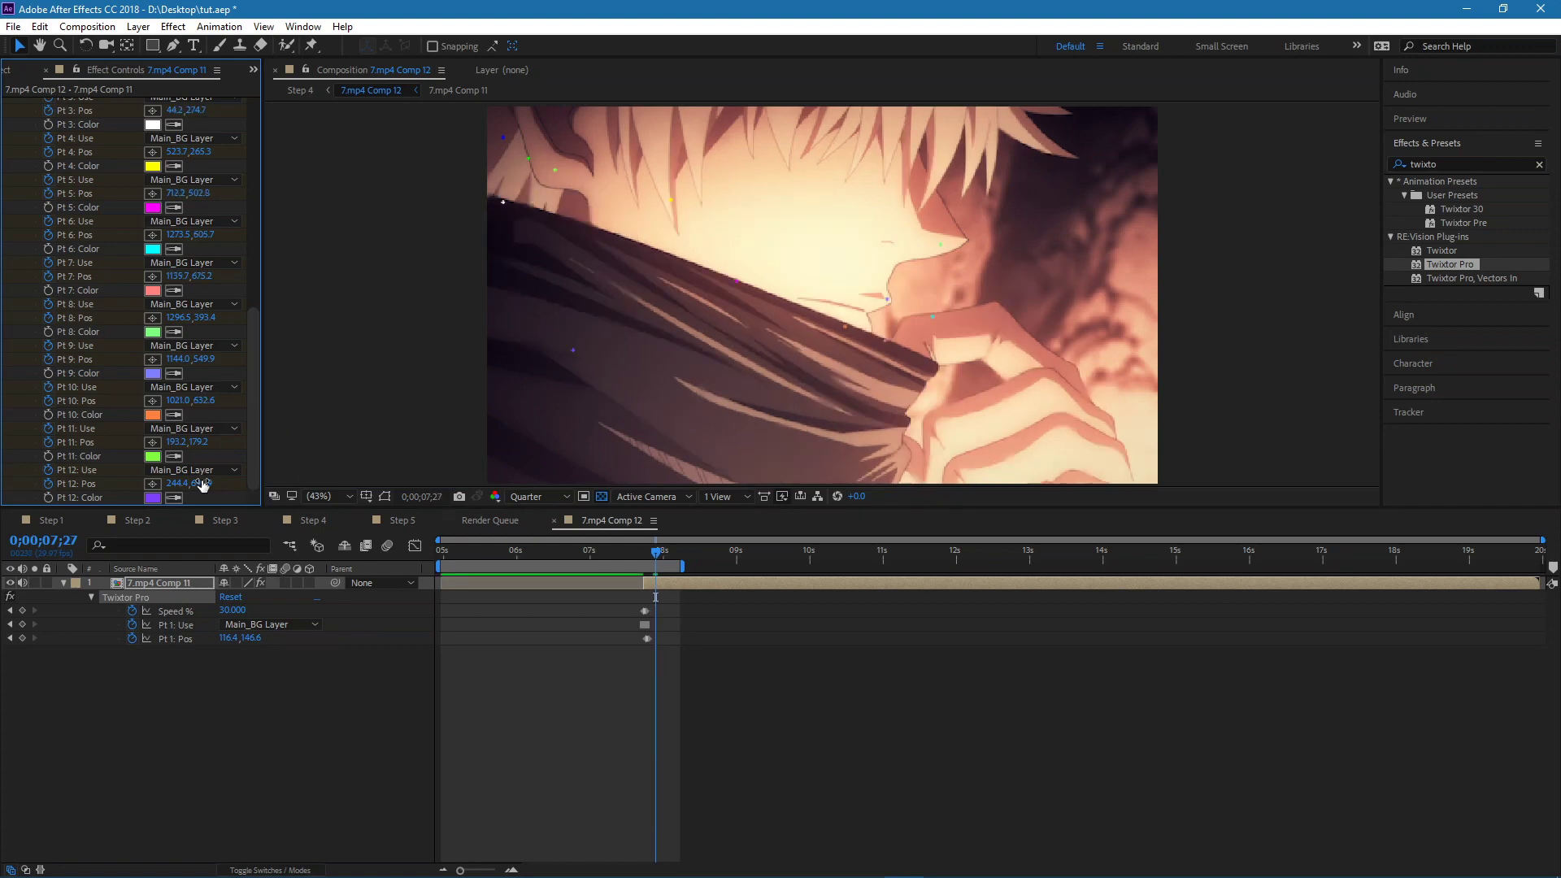
pyautogui.press('pagedown')
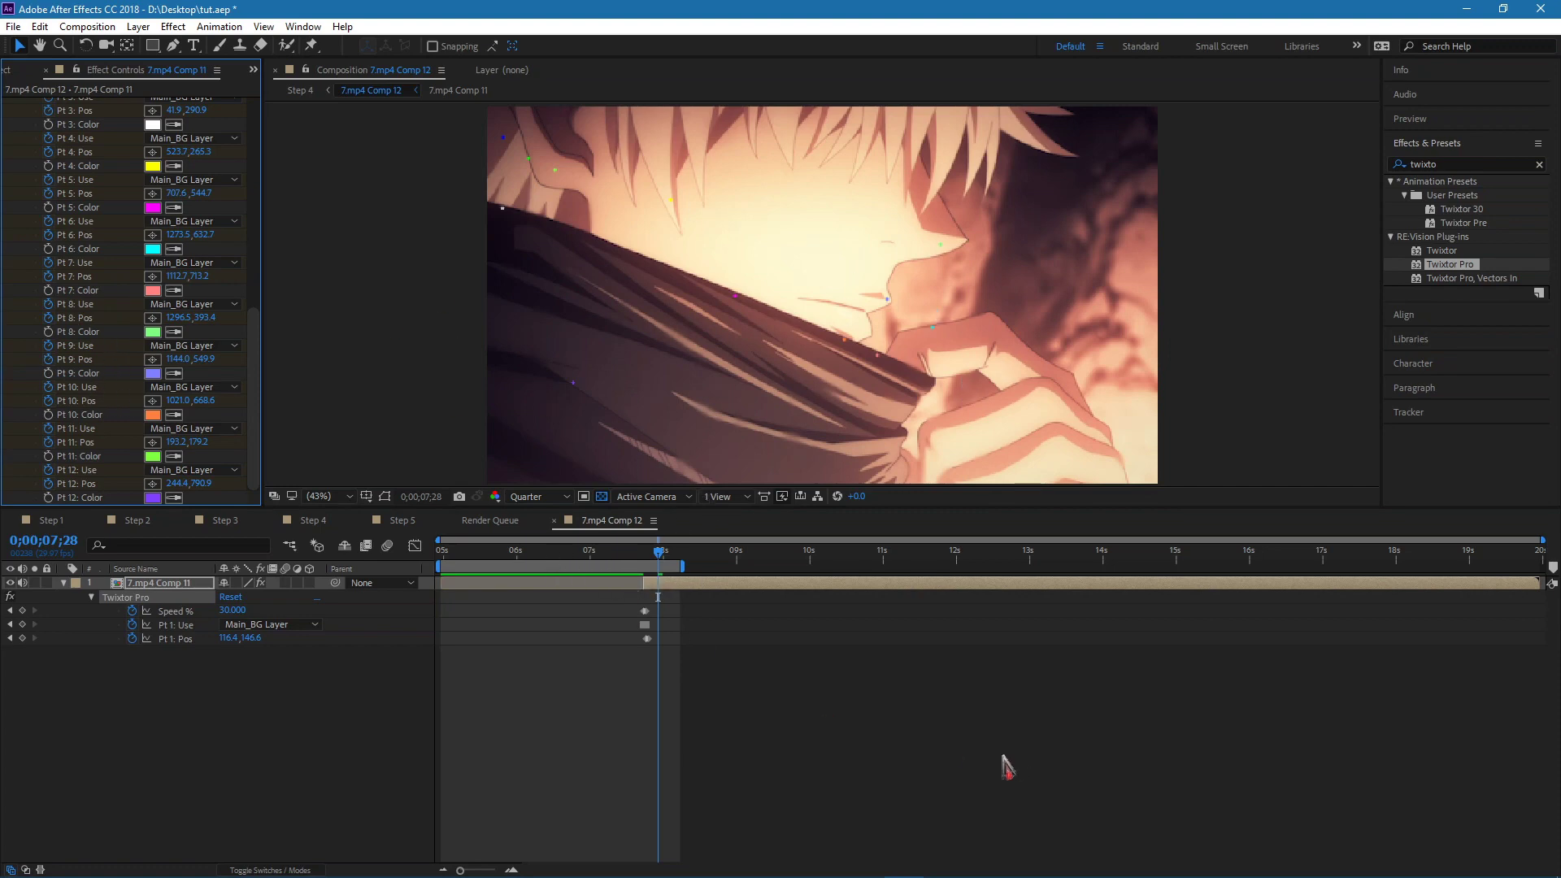
# Return to 0;00;07;22 and set Twixtor Pro's Display to Twixtored Output.
pyautogui.press('j')
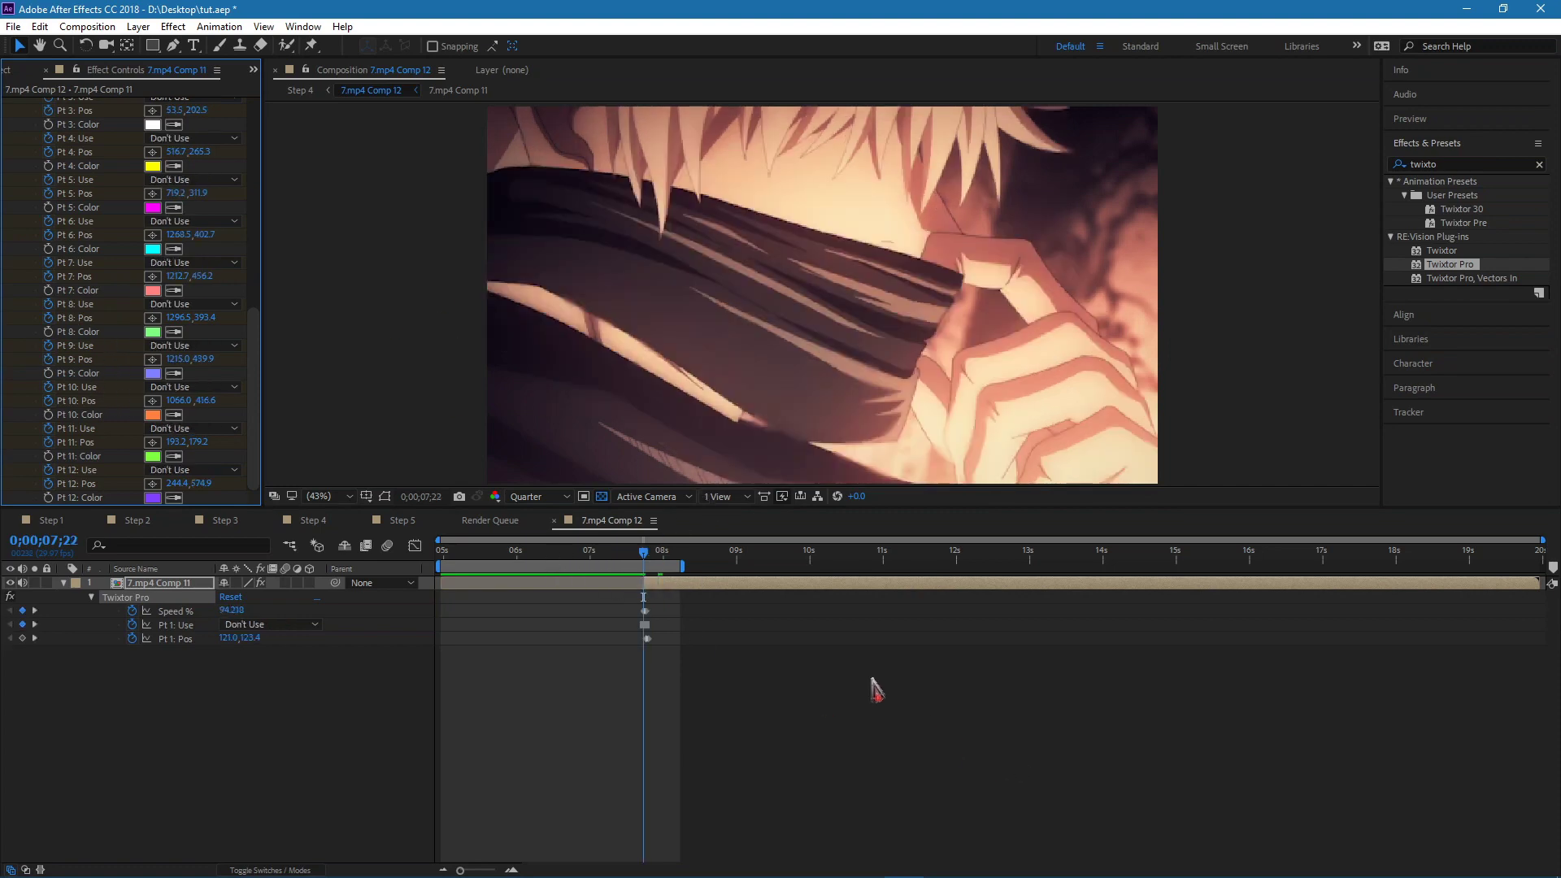
pyautogui.scroll(15, 161, 307)
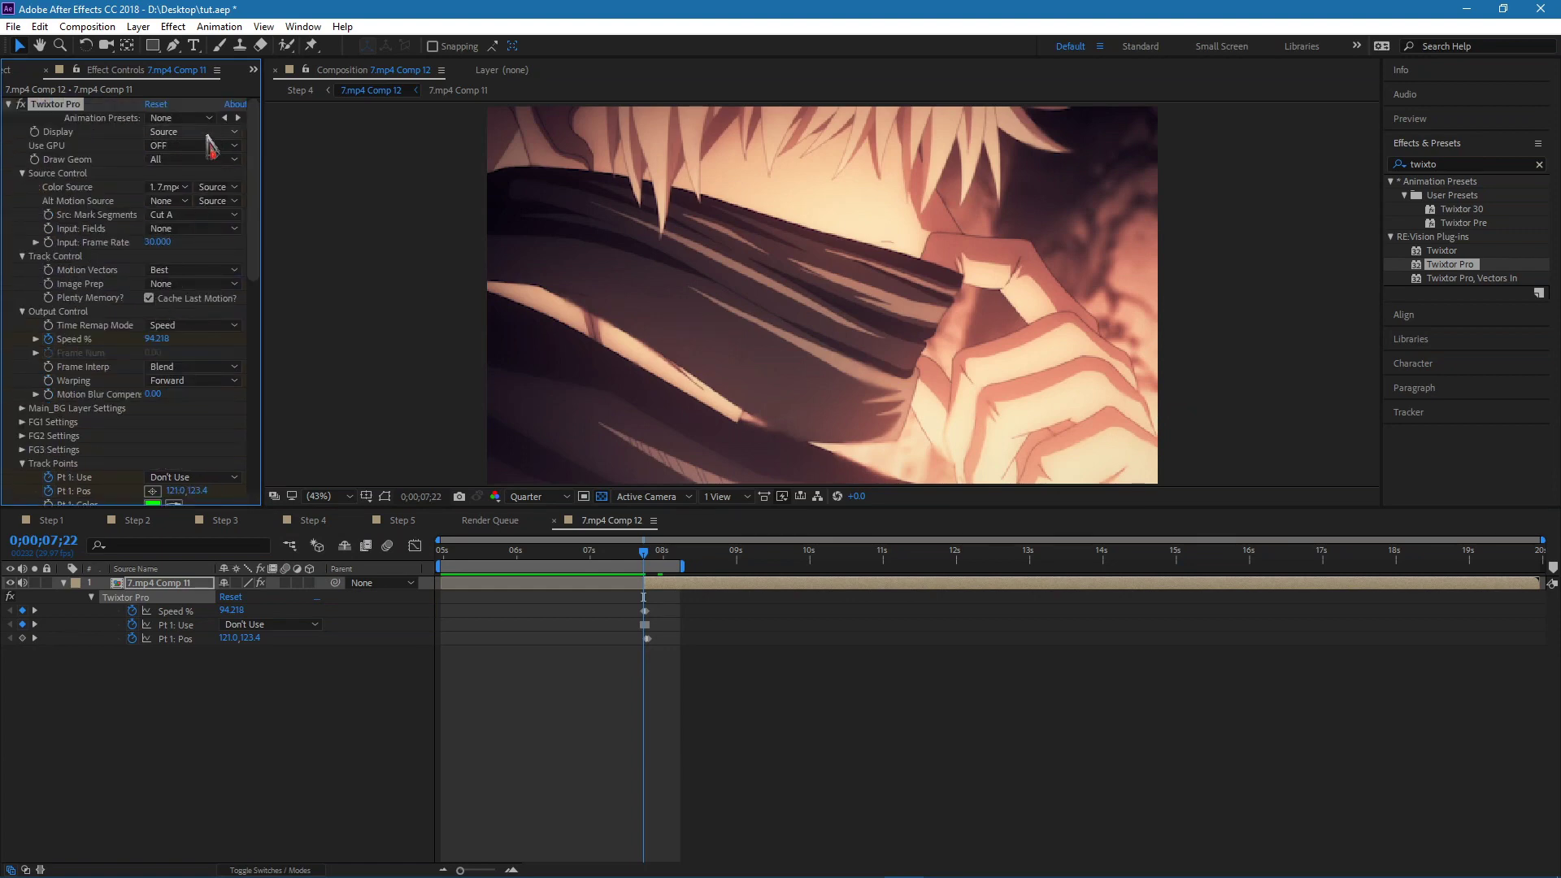
pyautogui.click(211, 133)
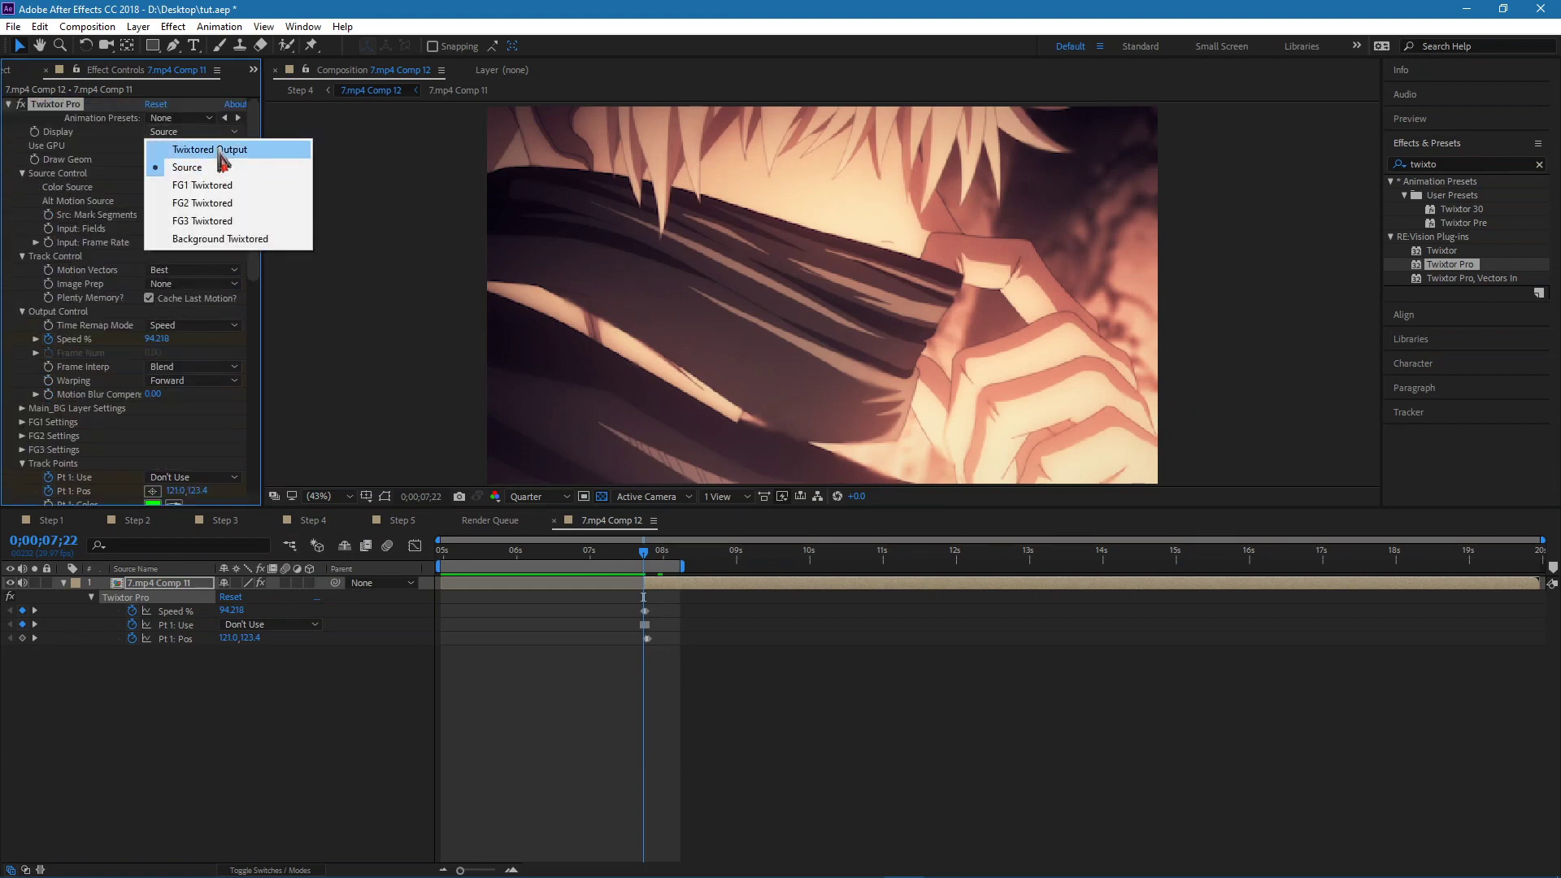
pyautogui.click(221, 152)
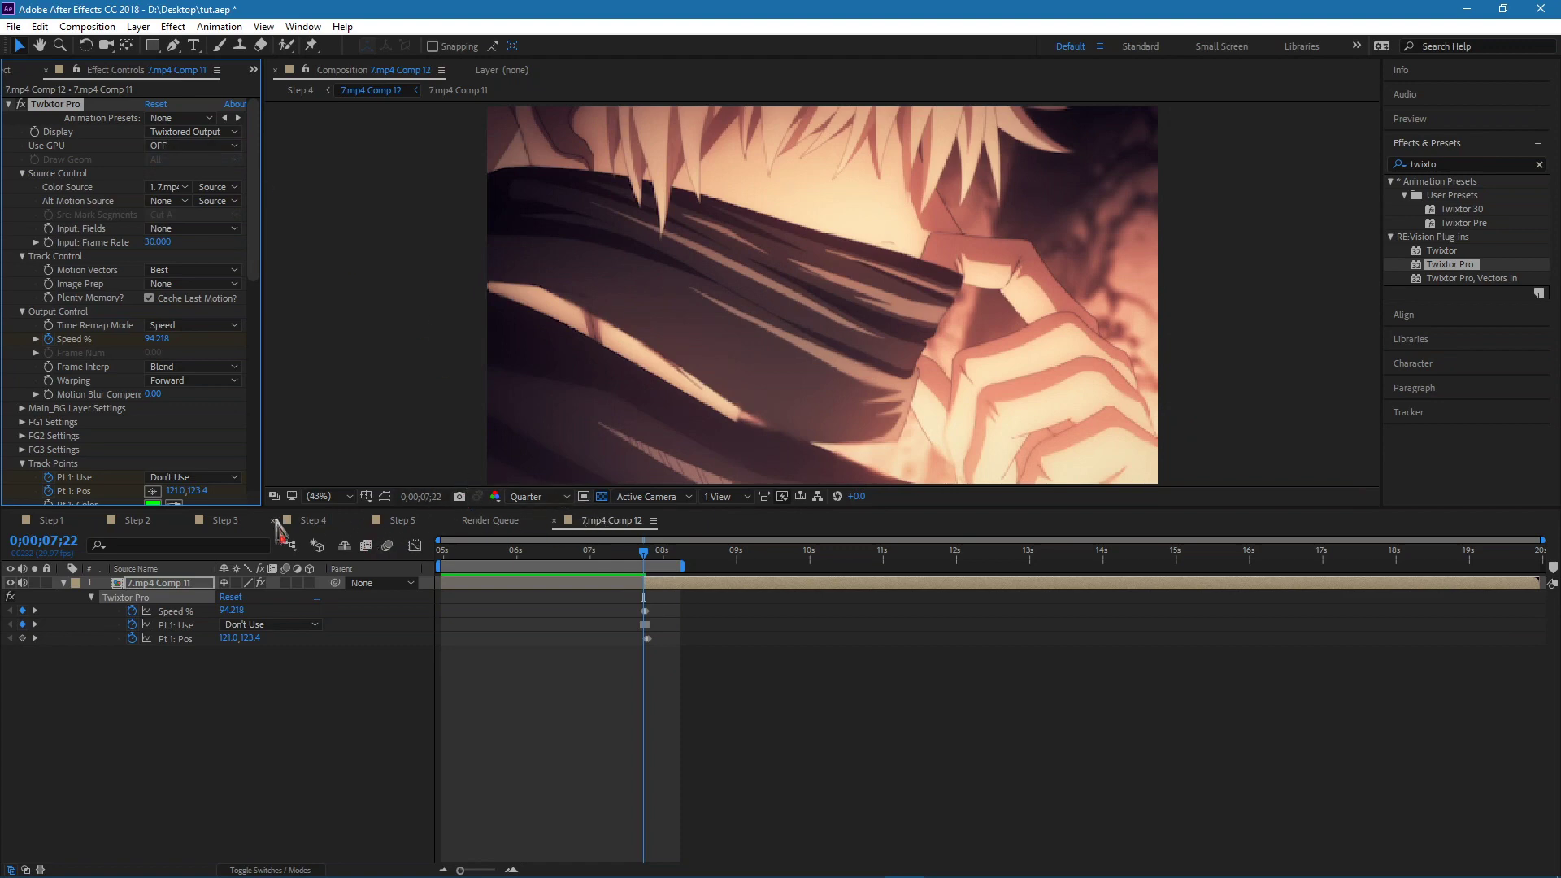
# In the Step 4 composition, limit the work area to the 7.mp4 Comp 12 clip and preview its slow motion.
pyautogui.click(310, 520)
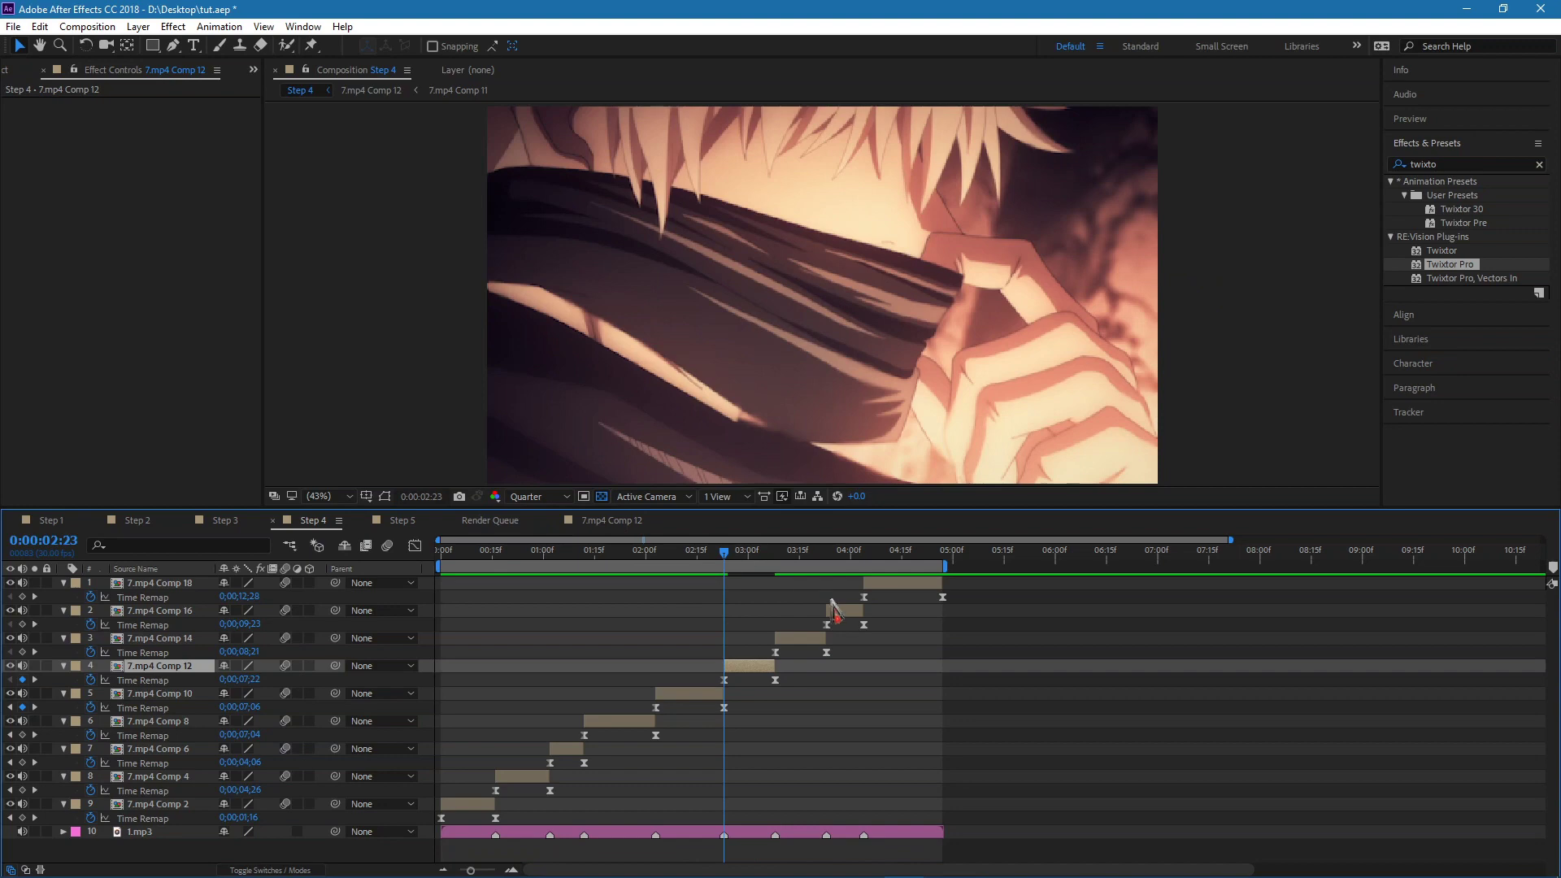
pyautogui.moveTo(440, 567); pyautogui.dragTo(722, 567)
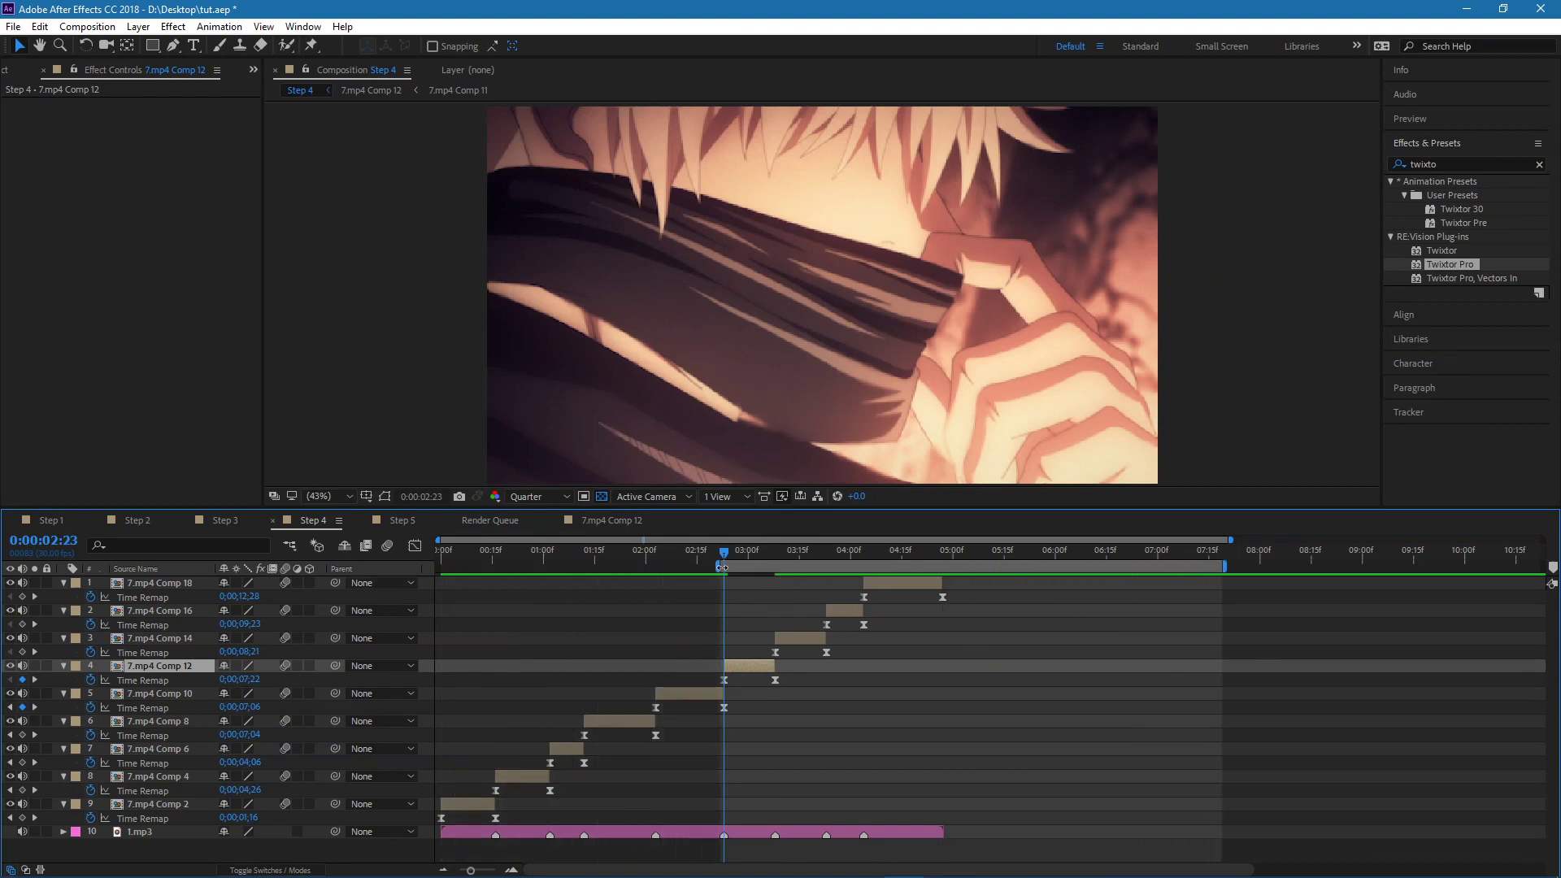
pyautogui.moveTo(1227, 565); pyautogui.dragTo(779, 567)
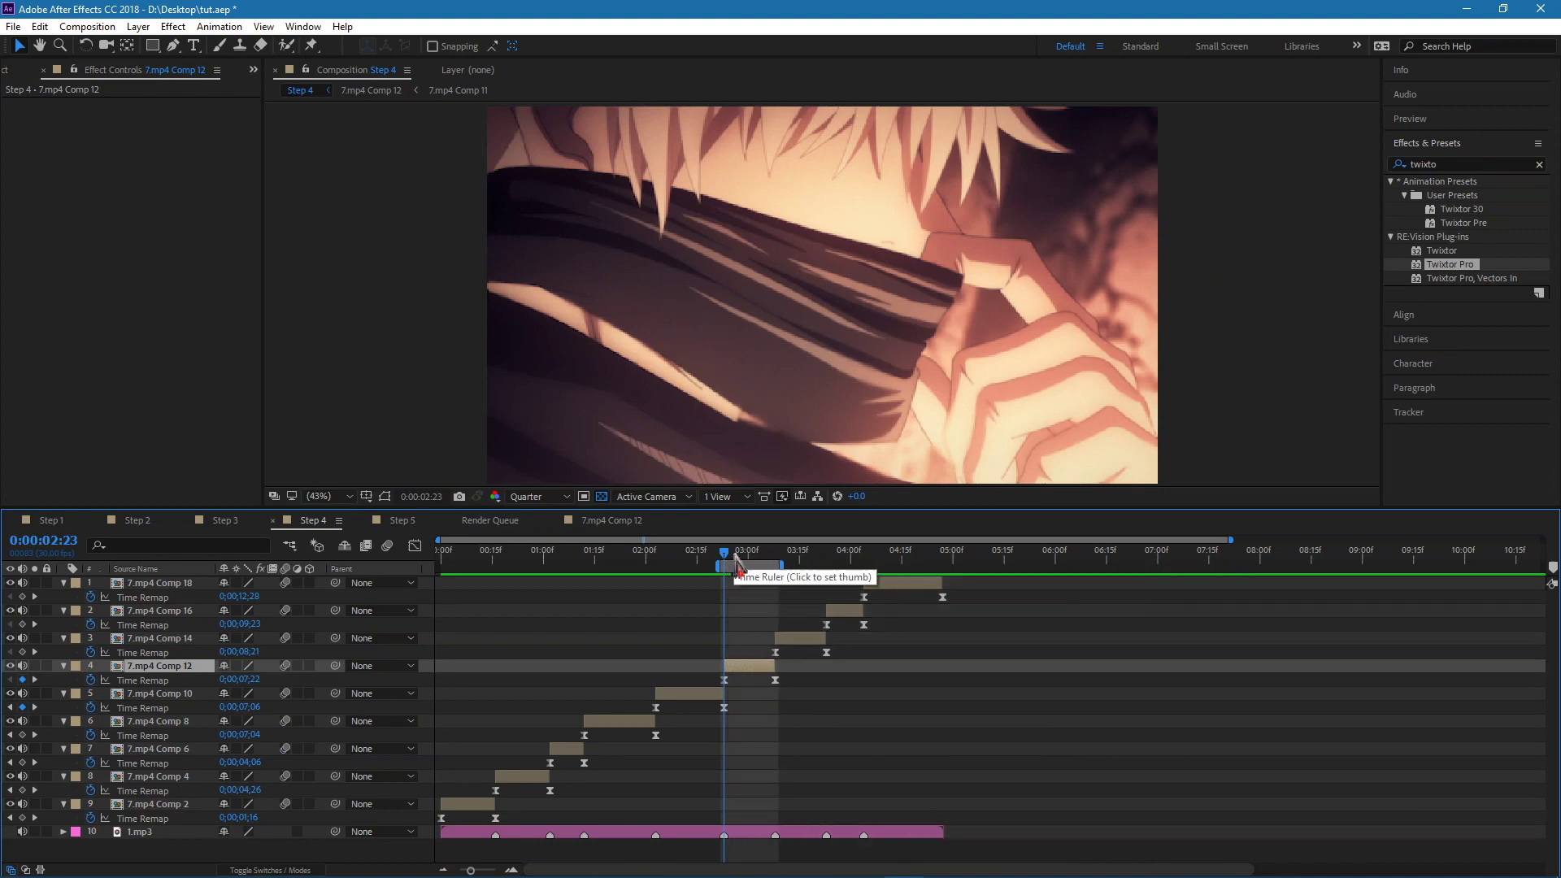
pyautogui.press('space')
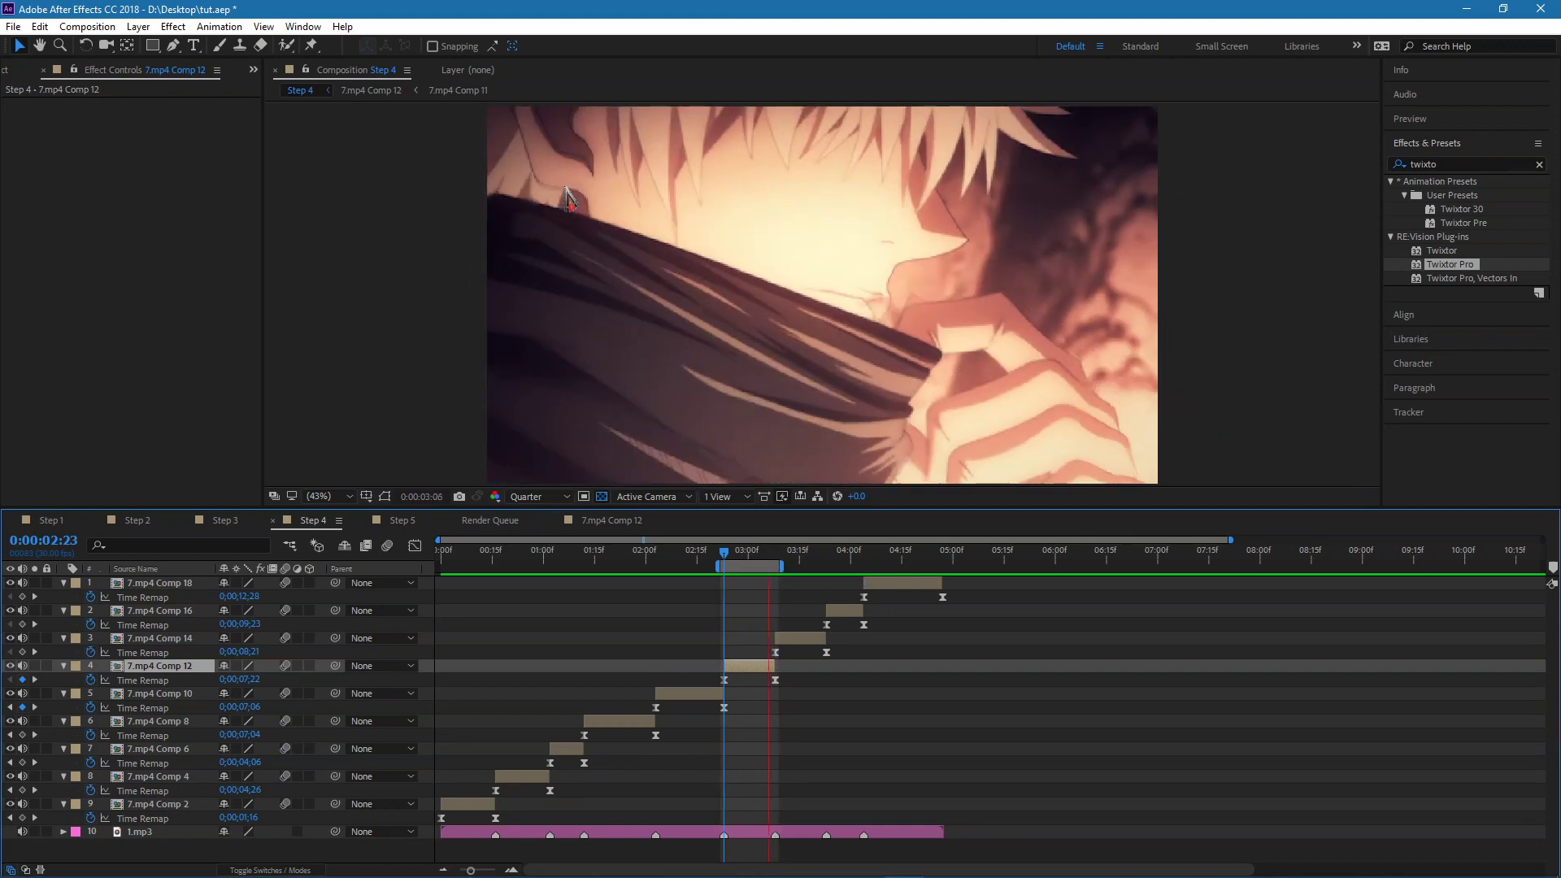
pyautogui.press('space')
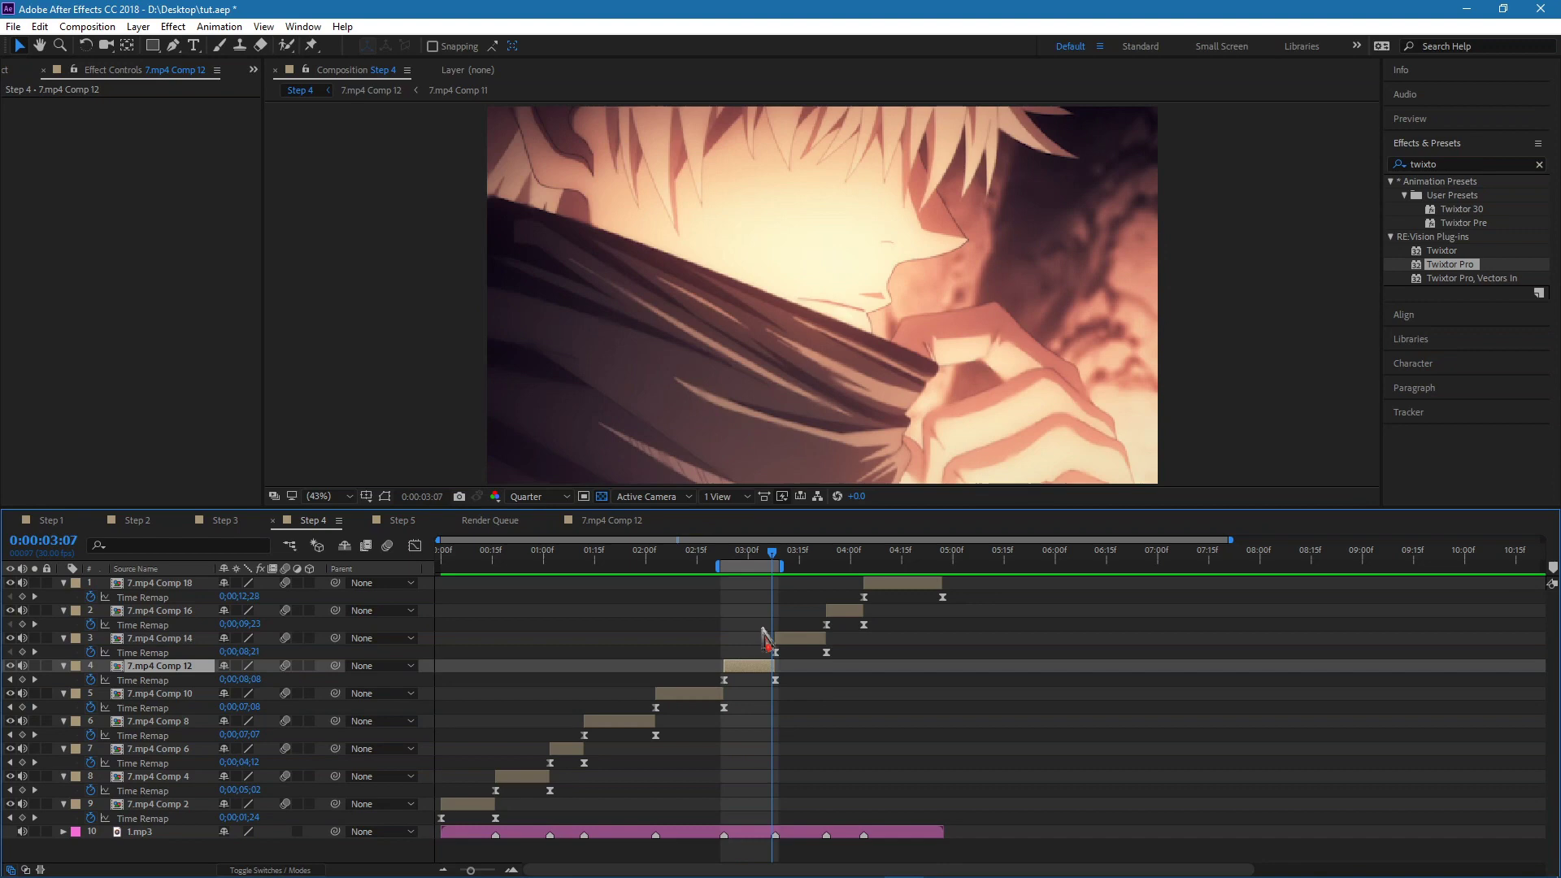
pyautogui.press('j')
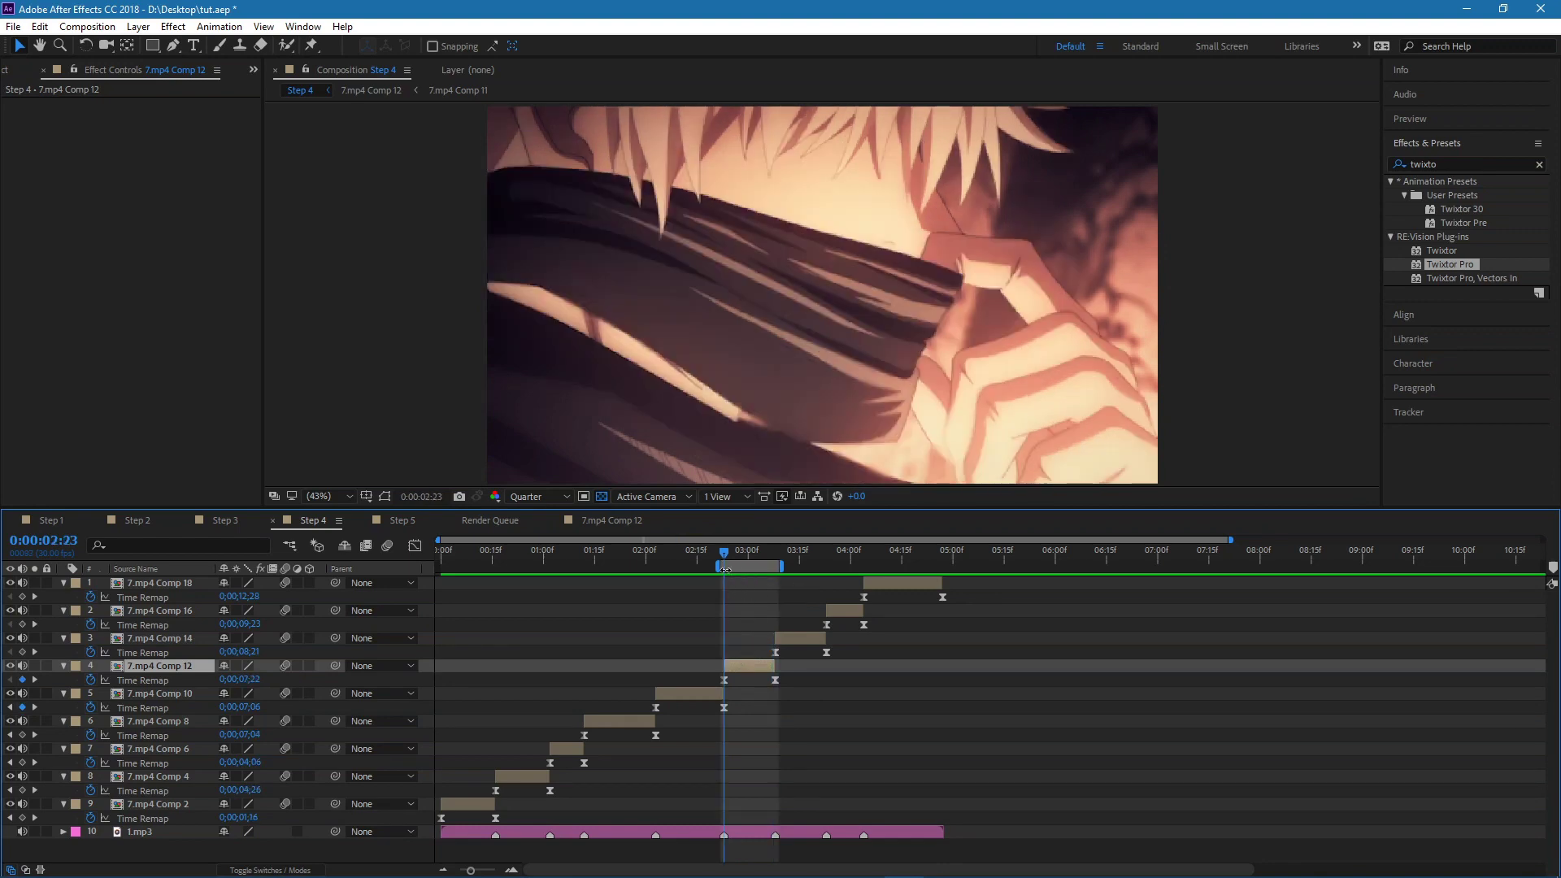
# Extend the Step 4 work area to span all clips and preview the edit from 0:00:00:00.
pyautogui.moveTo(703, 567); pyautogui.dragTo(414, 573)
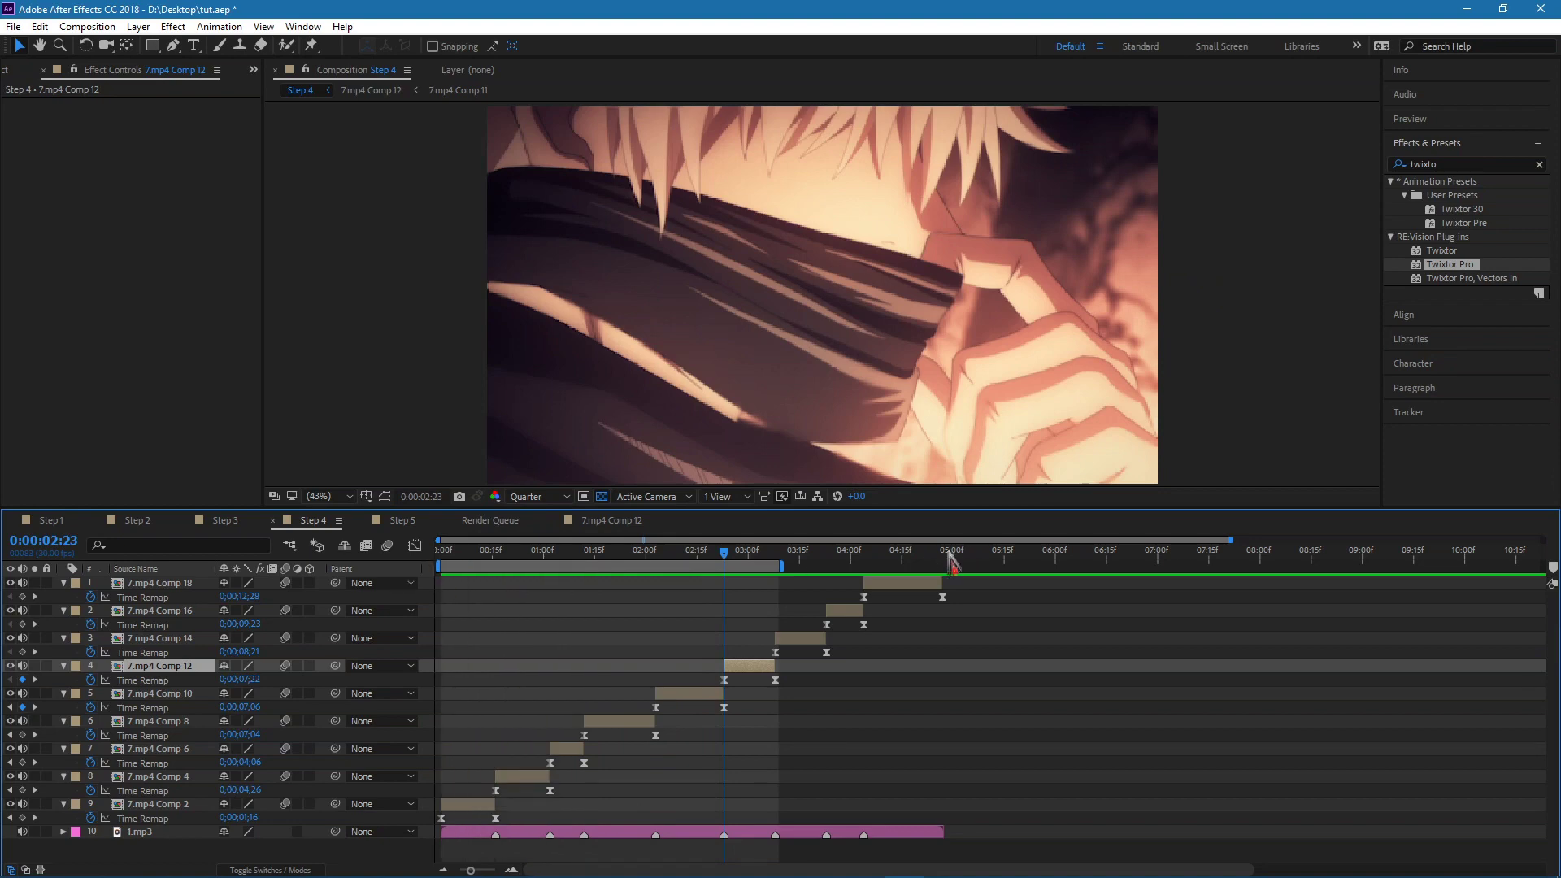
pyautogui.moveTo(785, 566); pyautogui.dragTo(946, 564)
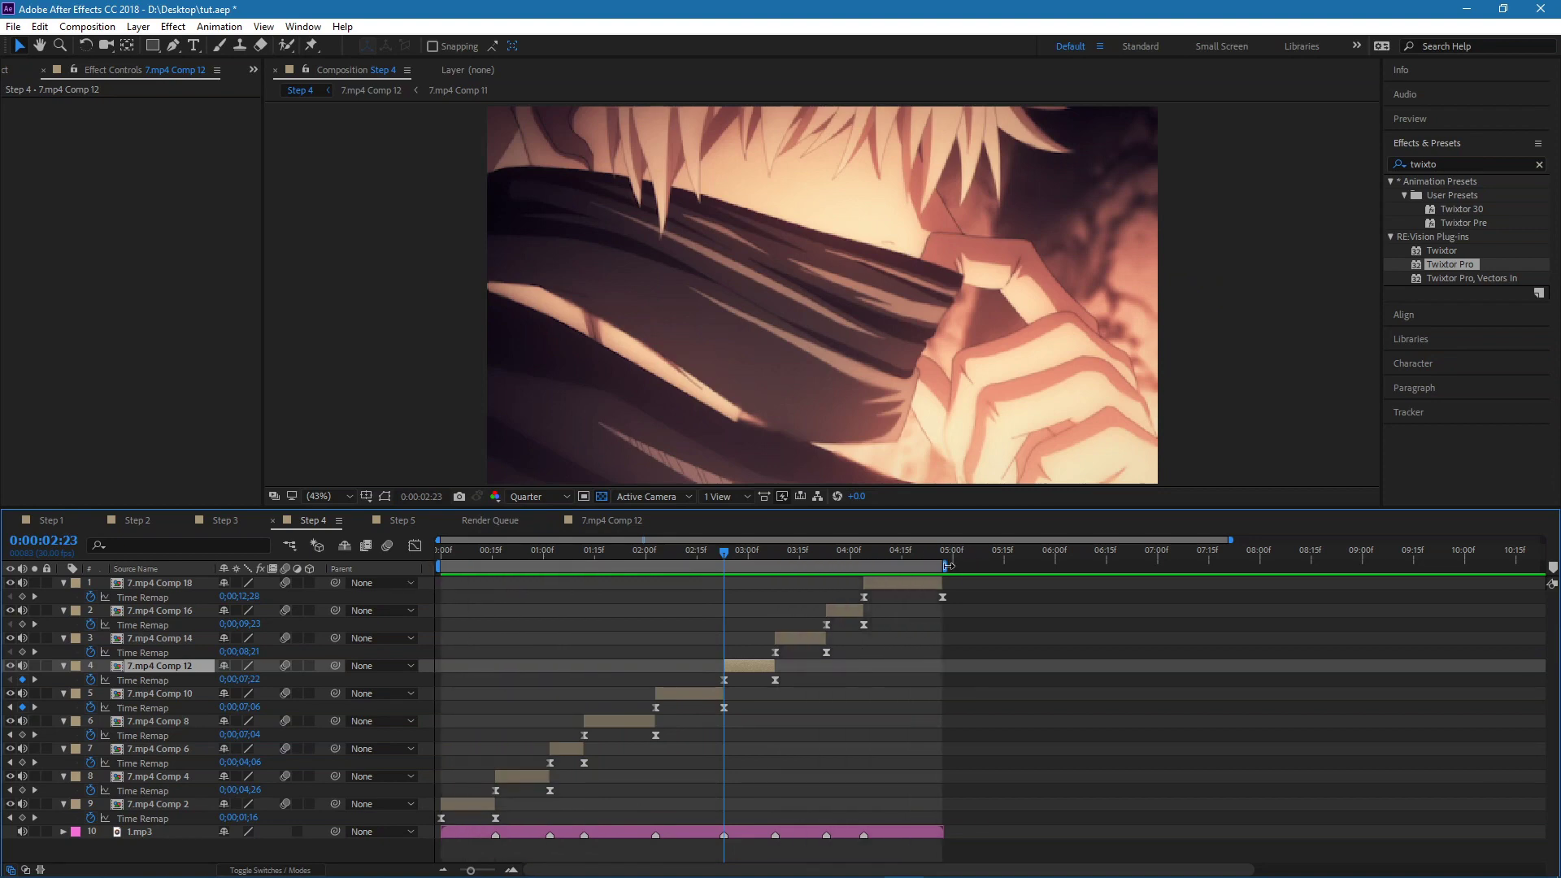
pyautogui.click(443, 553)
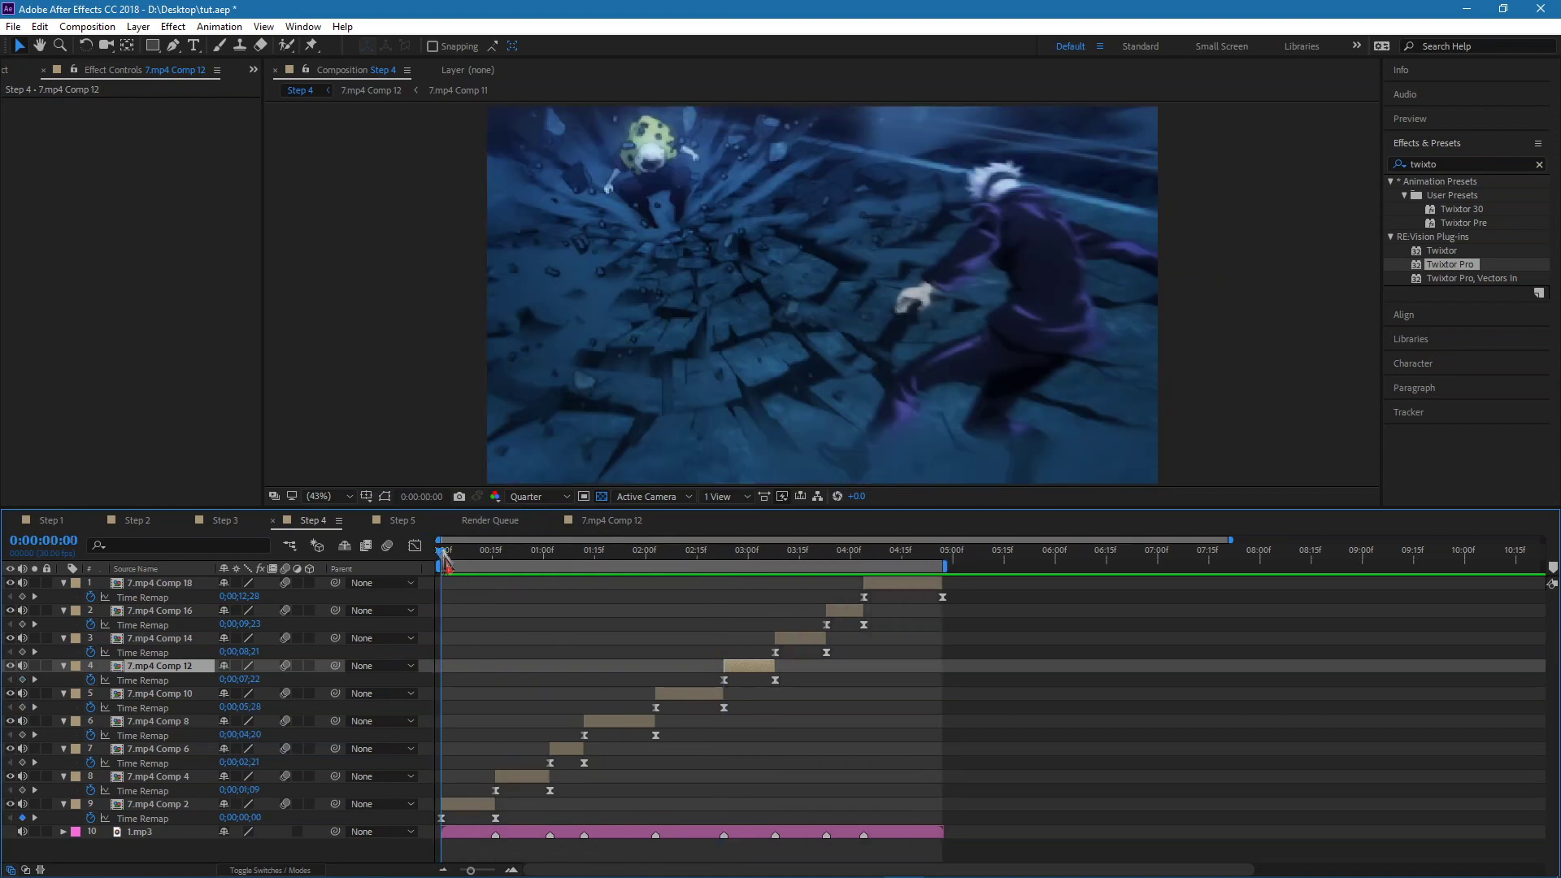
pyautogui.press('space')
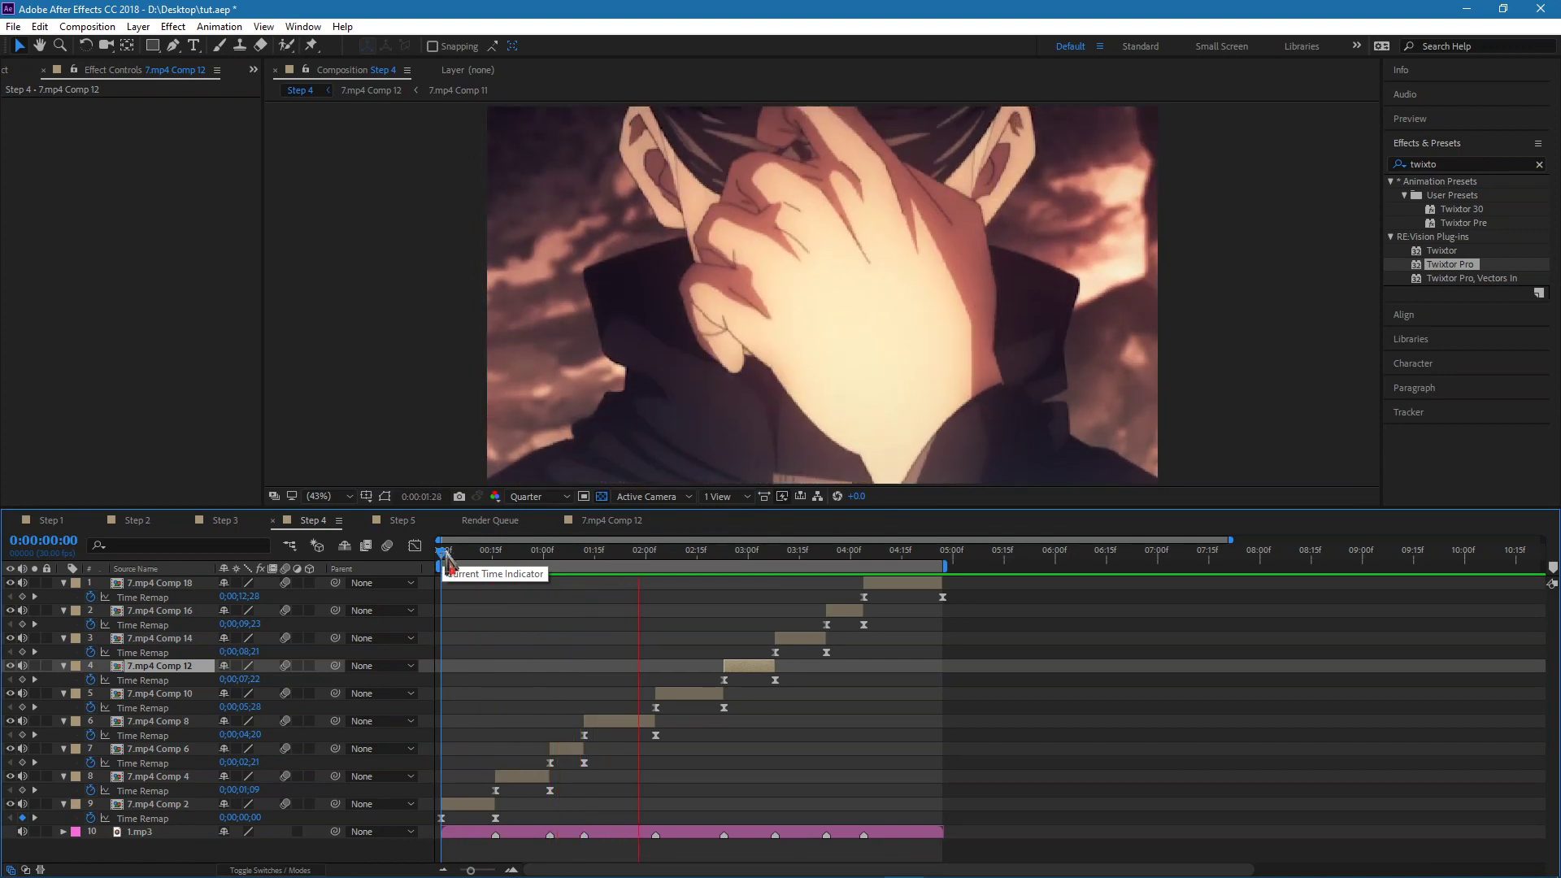
# In the Step 5 composition, go to the start of 7.mp4 Comp 4 at 0:00:00:16, clear the effects search and duplicate the layer.
pyautogui.click(401, 520)
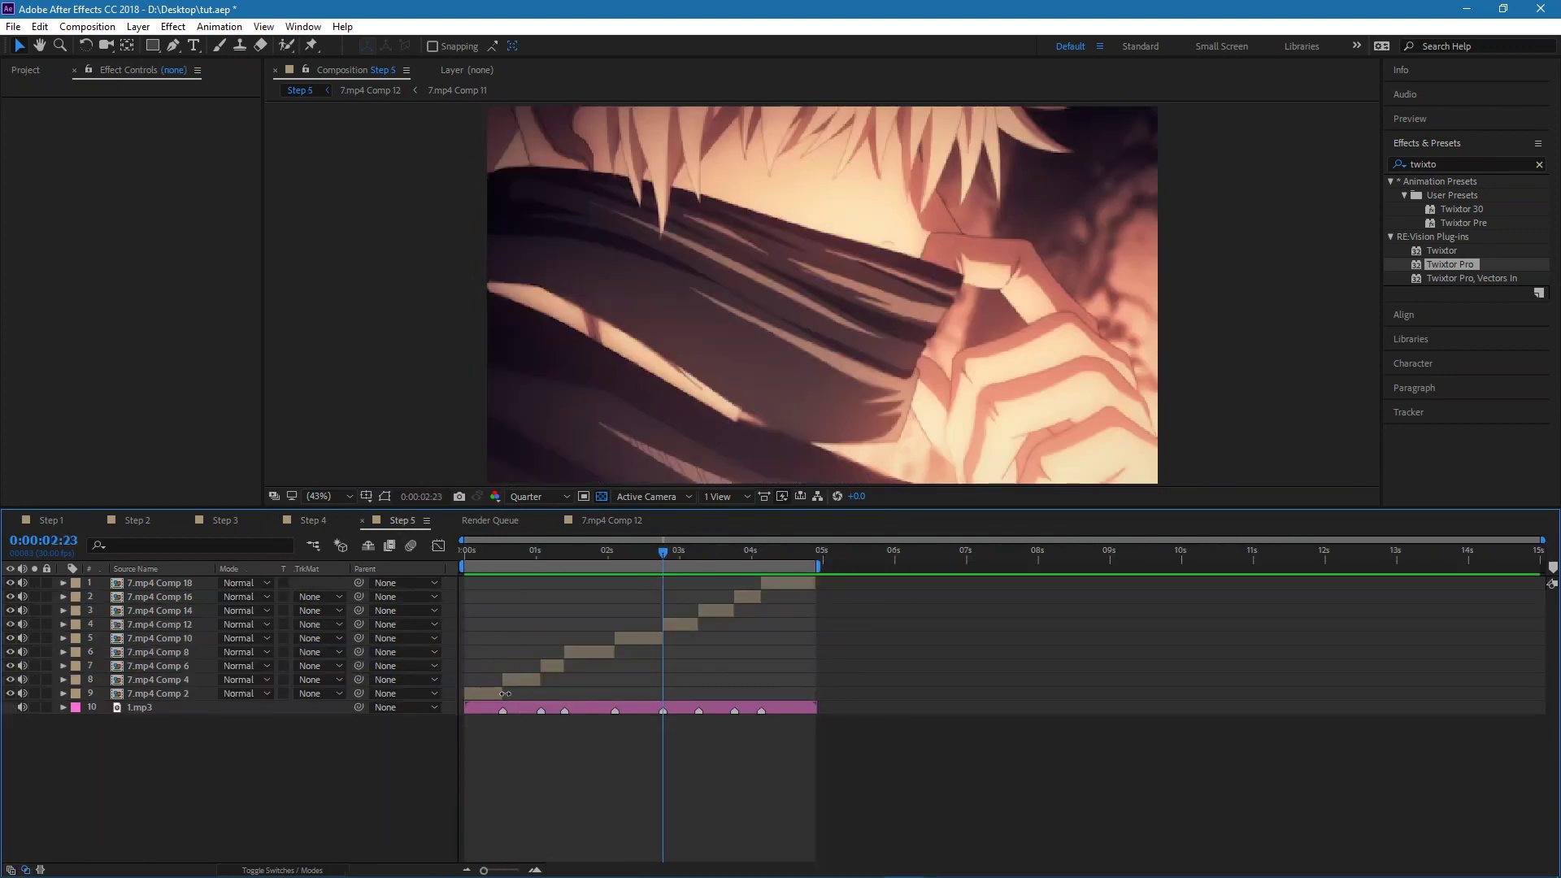
pyautogui.click(476, 692)
pyautogui.click(523, 679)
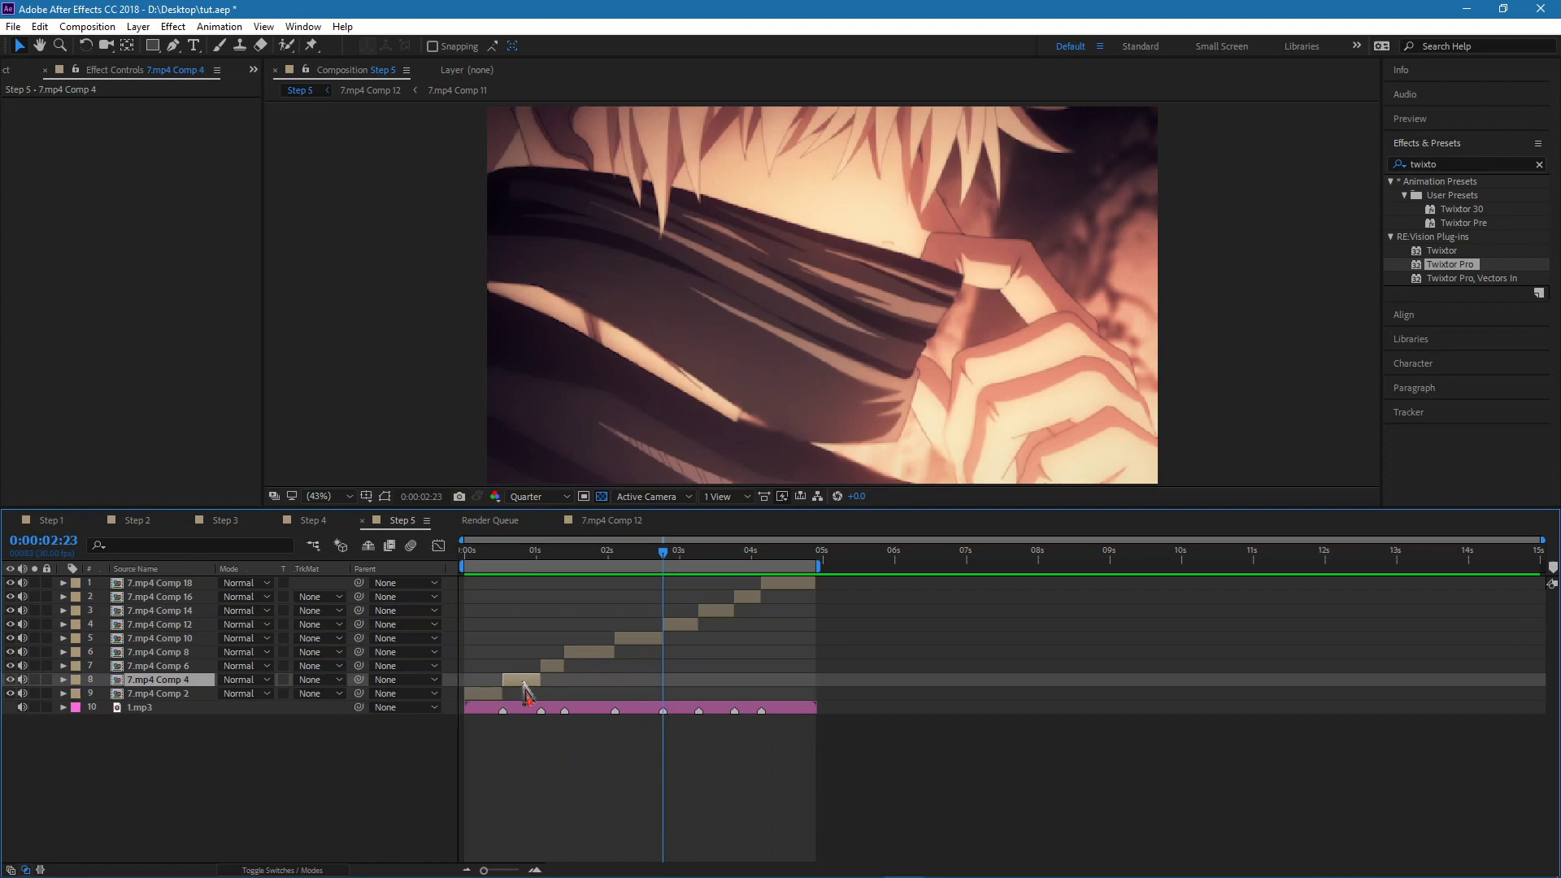
pyautogui.press('i')
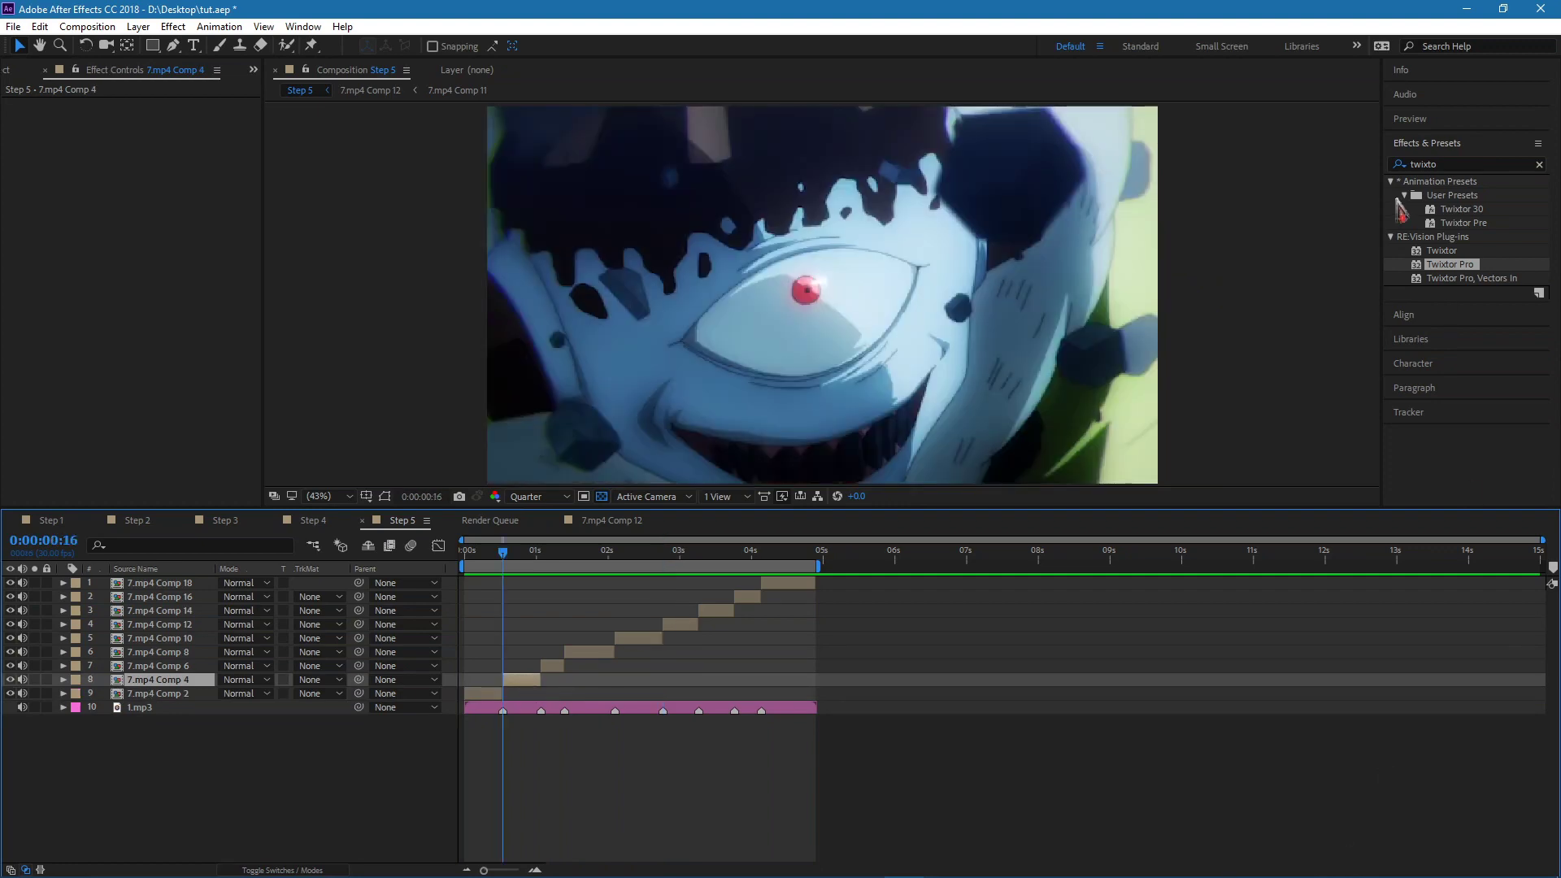
pyautogui.click(1455, 166)
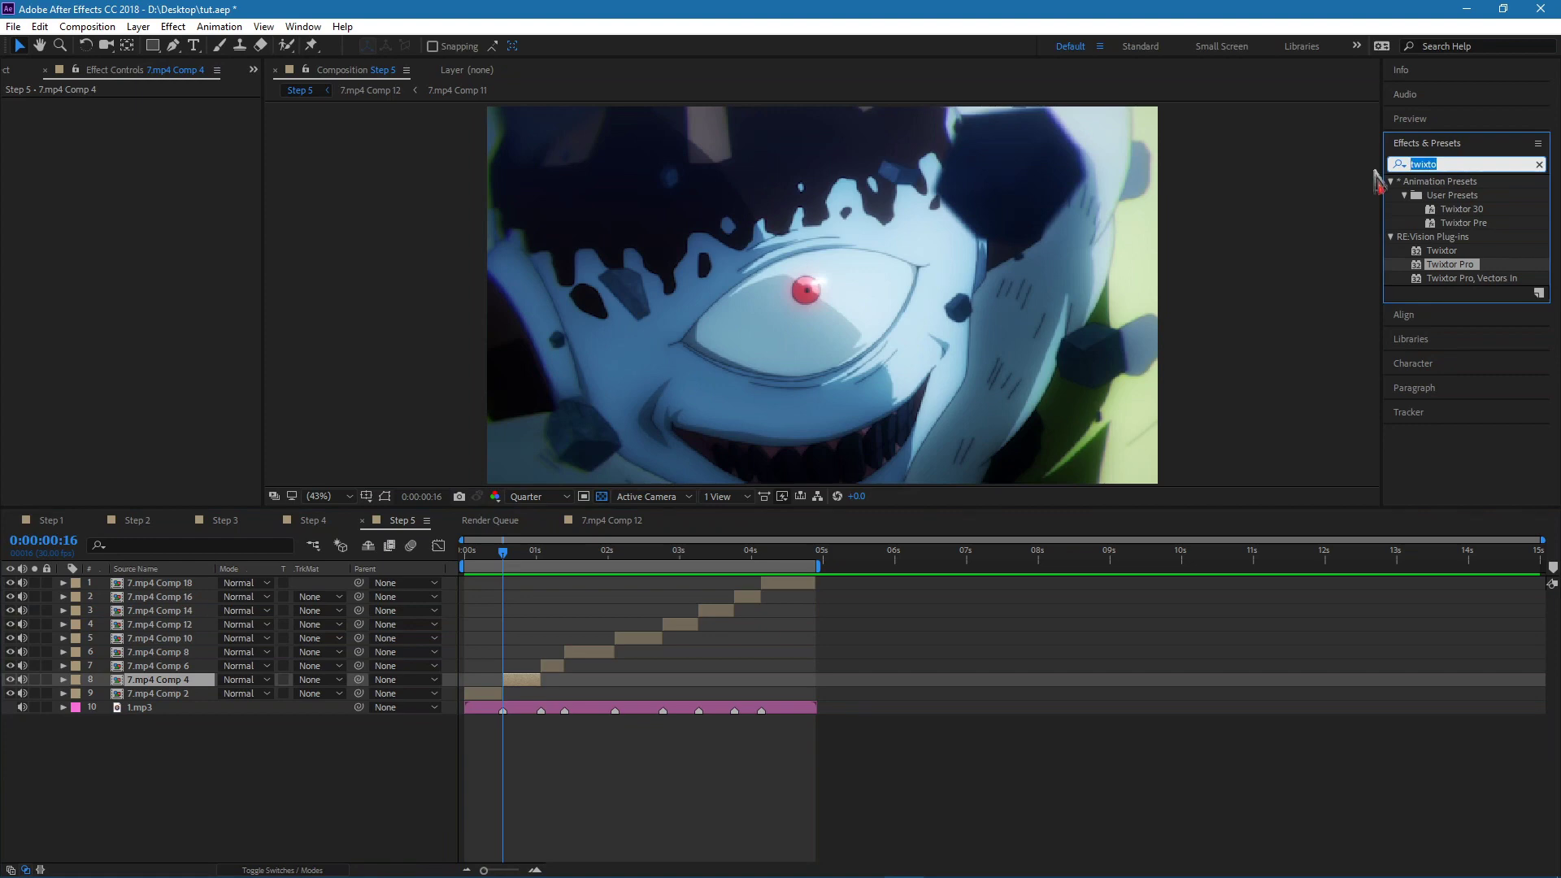
pyautogui.press('BackSpace')
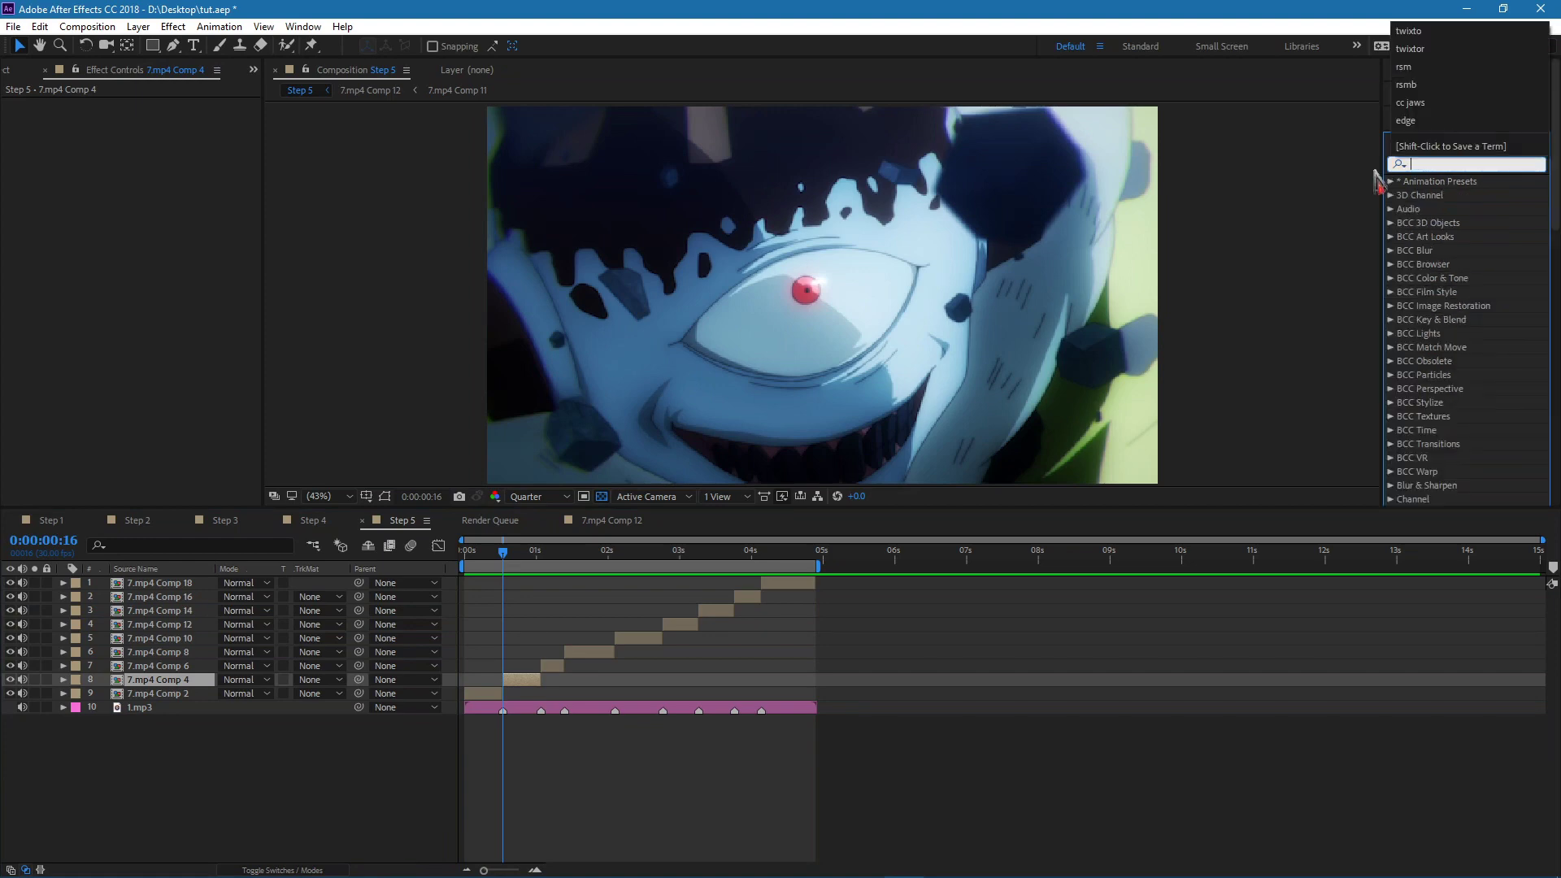
pyautogui.click(519, 683)
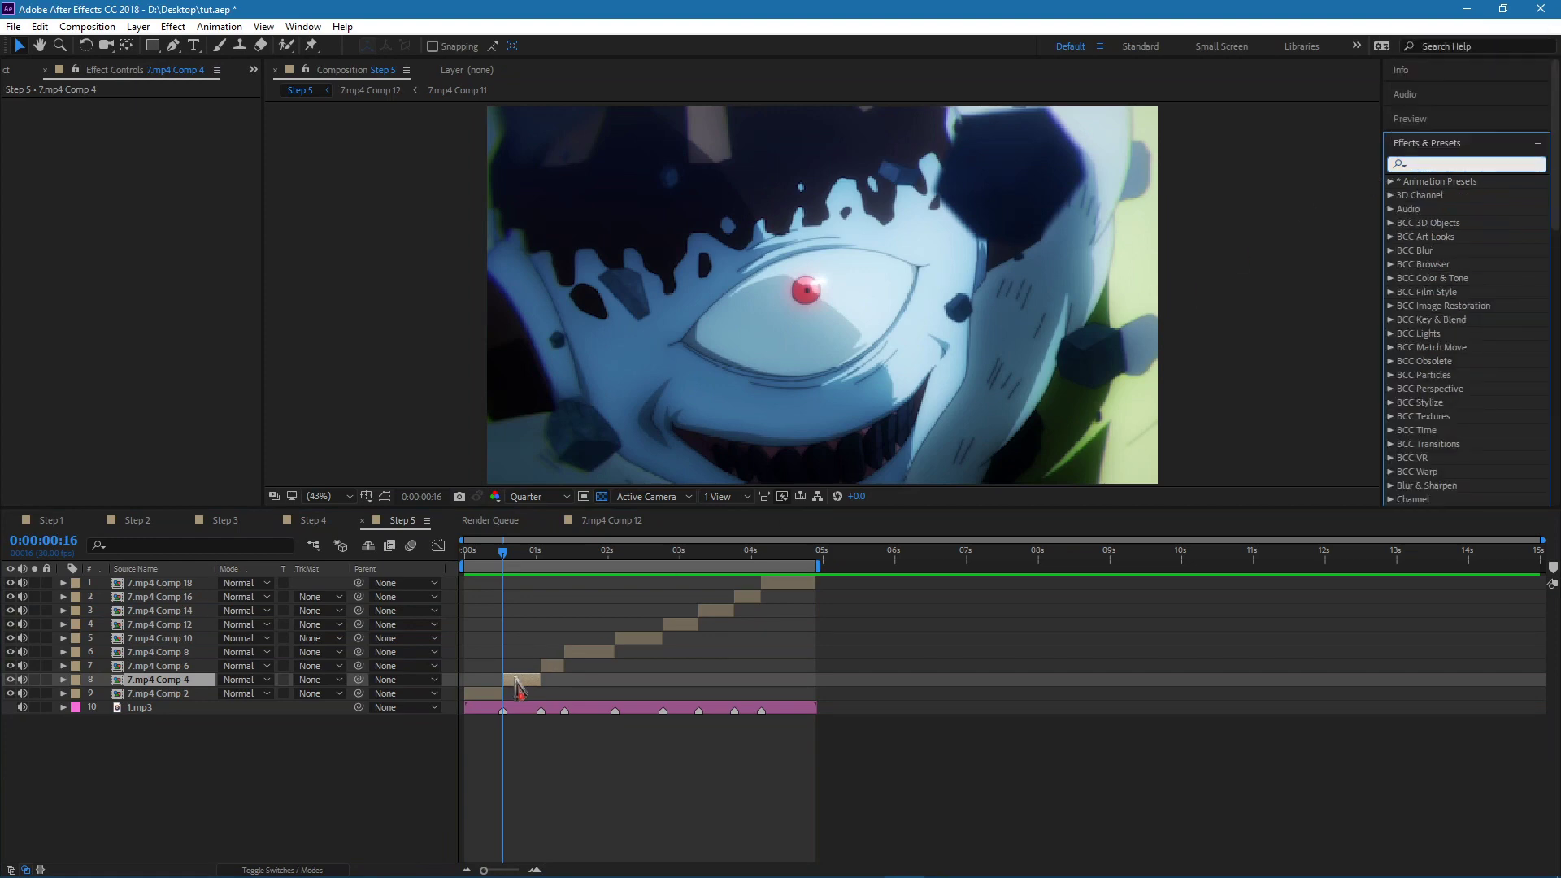
pyautogui.hotkey('ctrl', 'd')
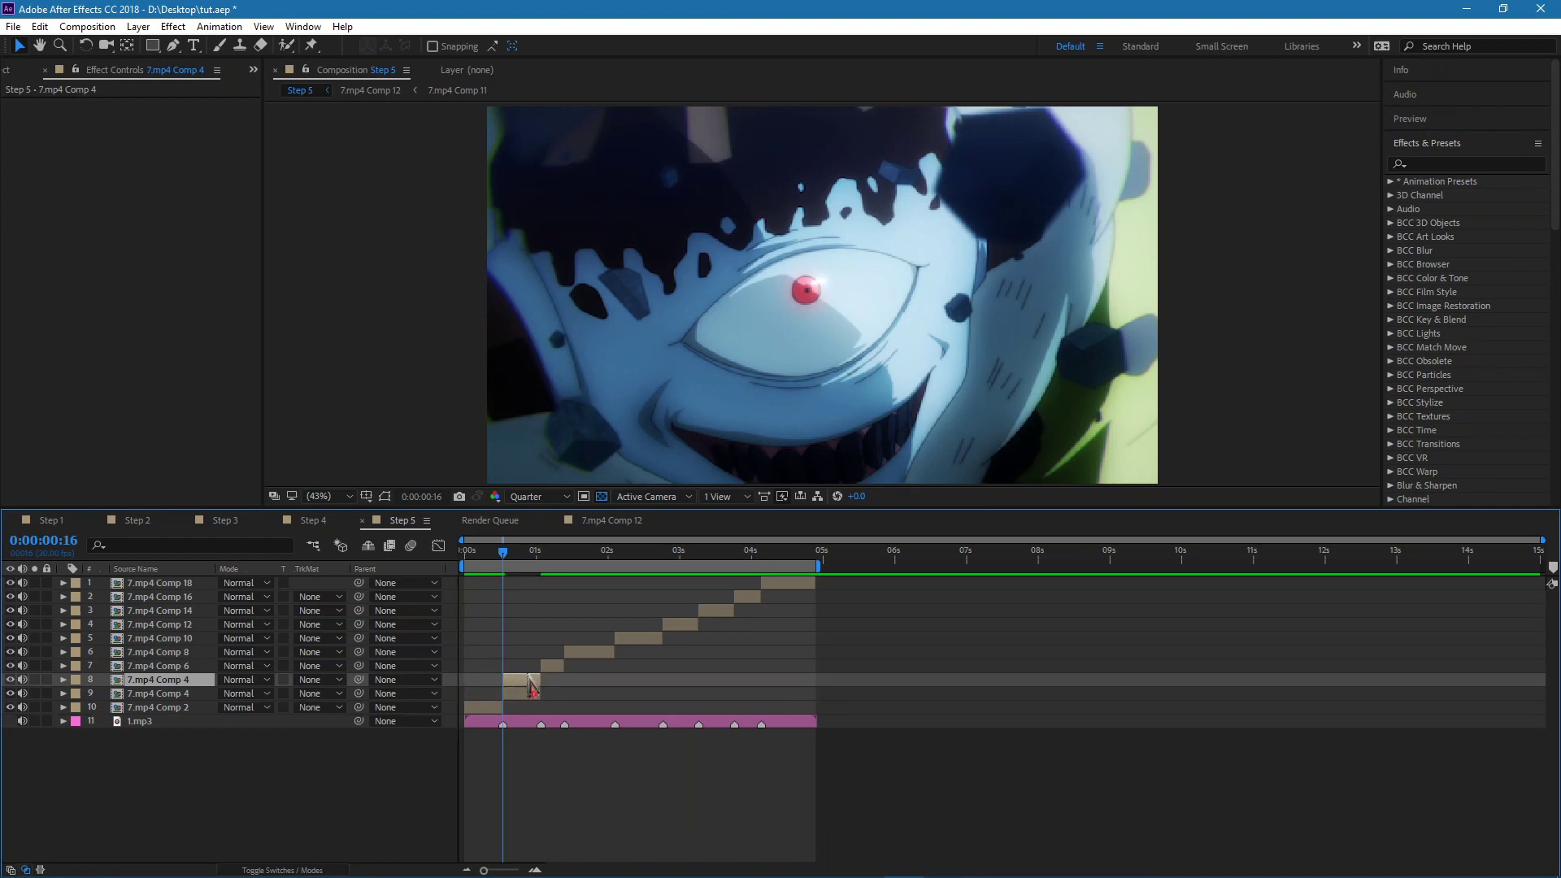
# Search the effects for "edge" and apply S_EdgeDetect to the upper 7.mp4 Comp 4 copy.
pyautogui.click(1463, 164)
pyautogui.write('edge')
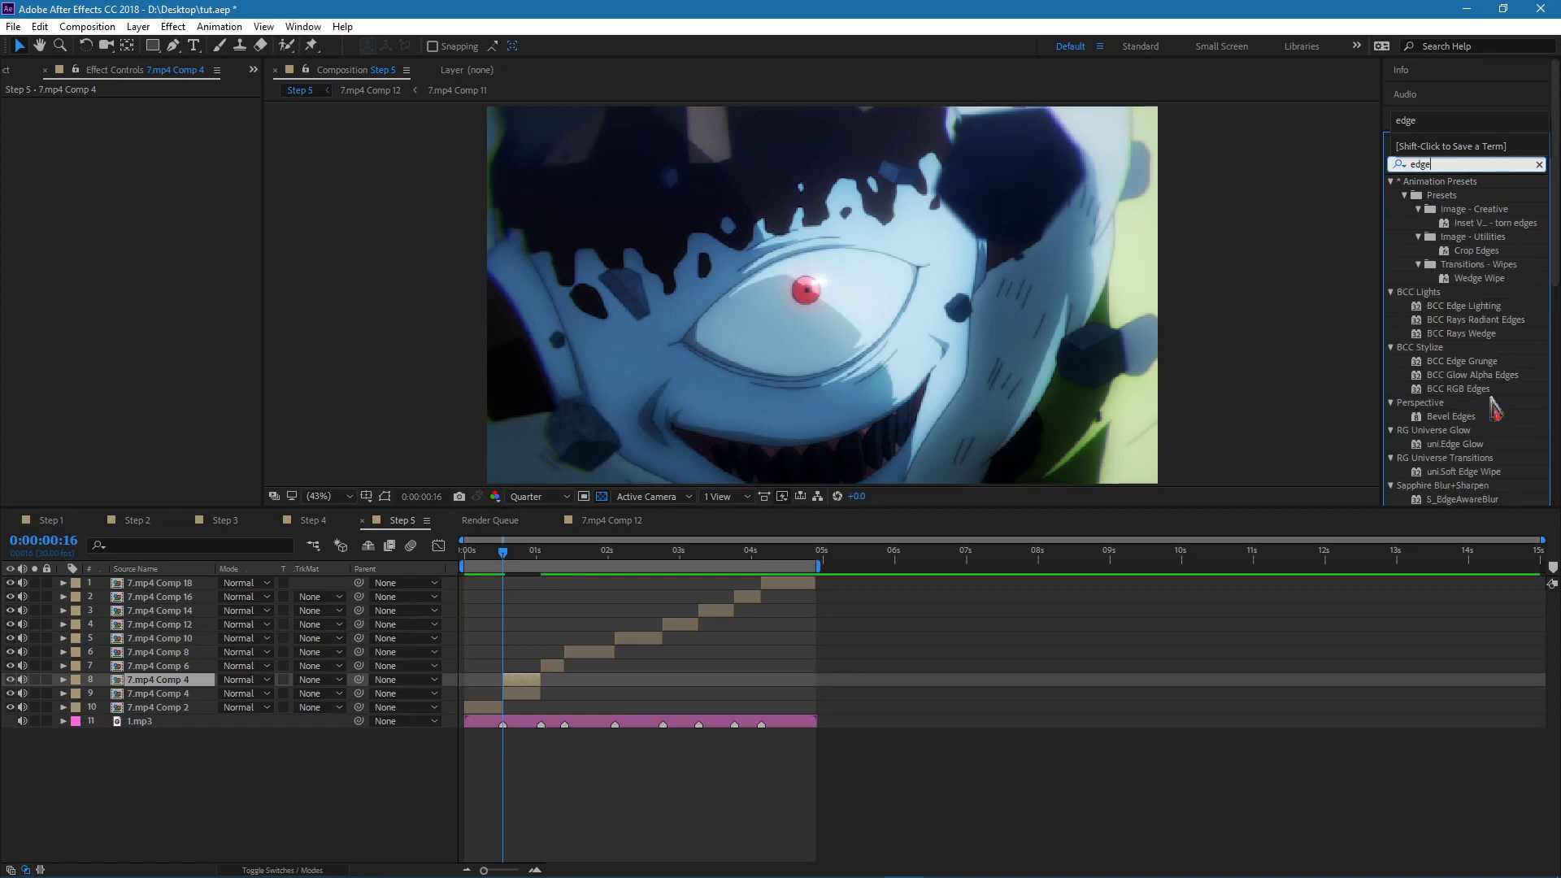
pyautogui.scroll(-3, 1472, 370)
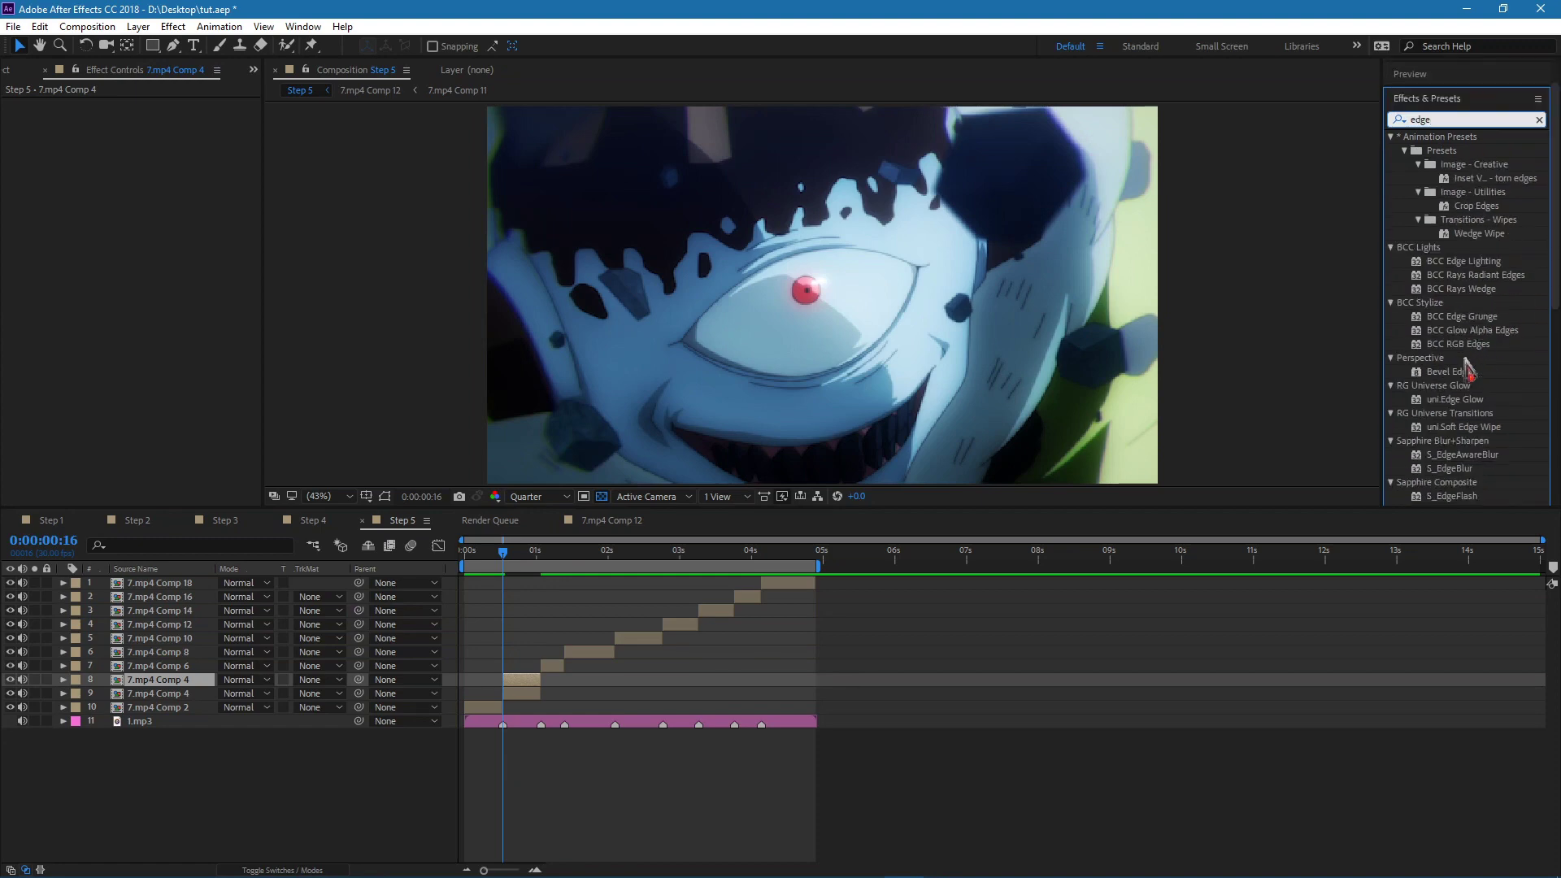
pyautogui.scroll(-2, 1465, 424)
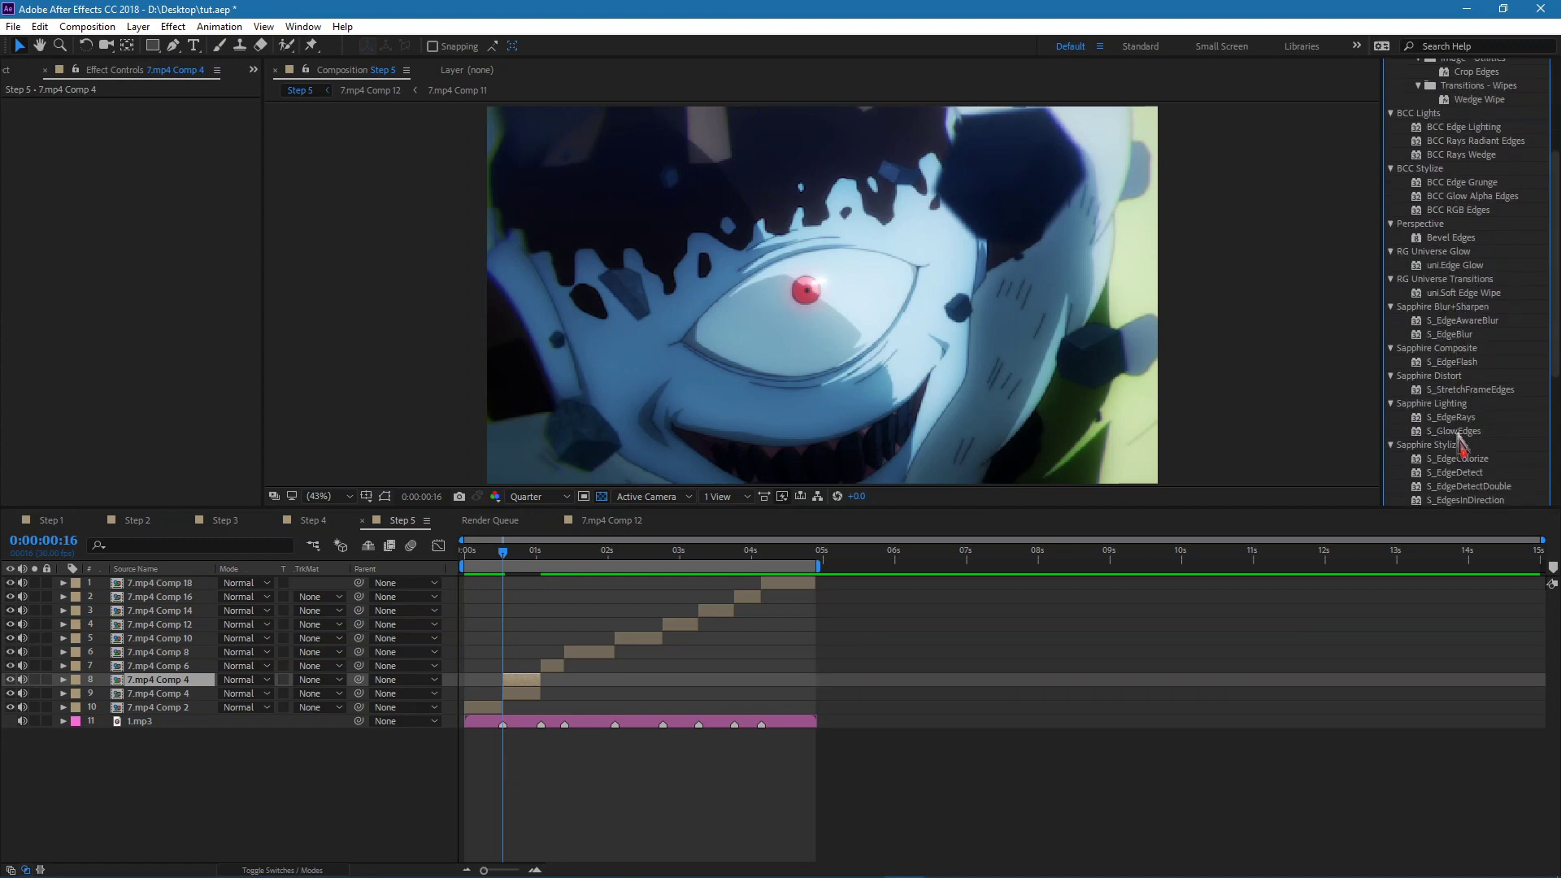
pyautogui.click(1465, 429)
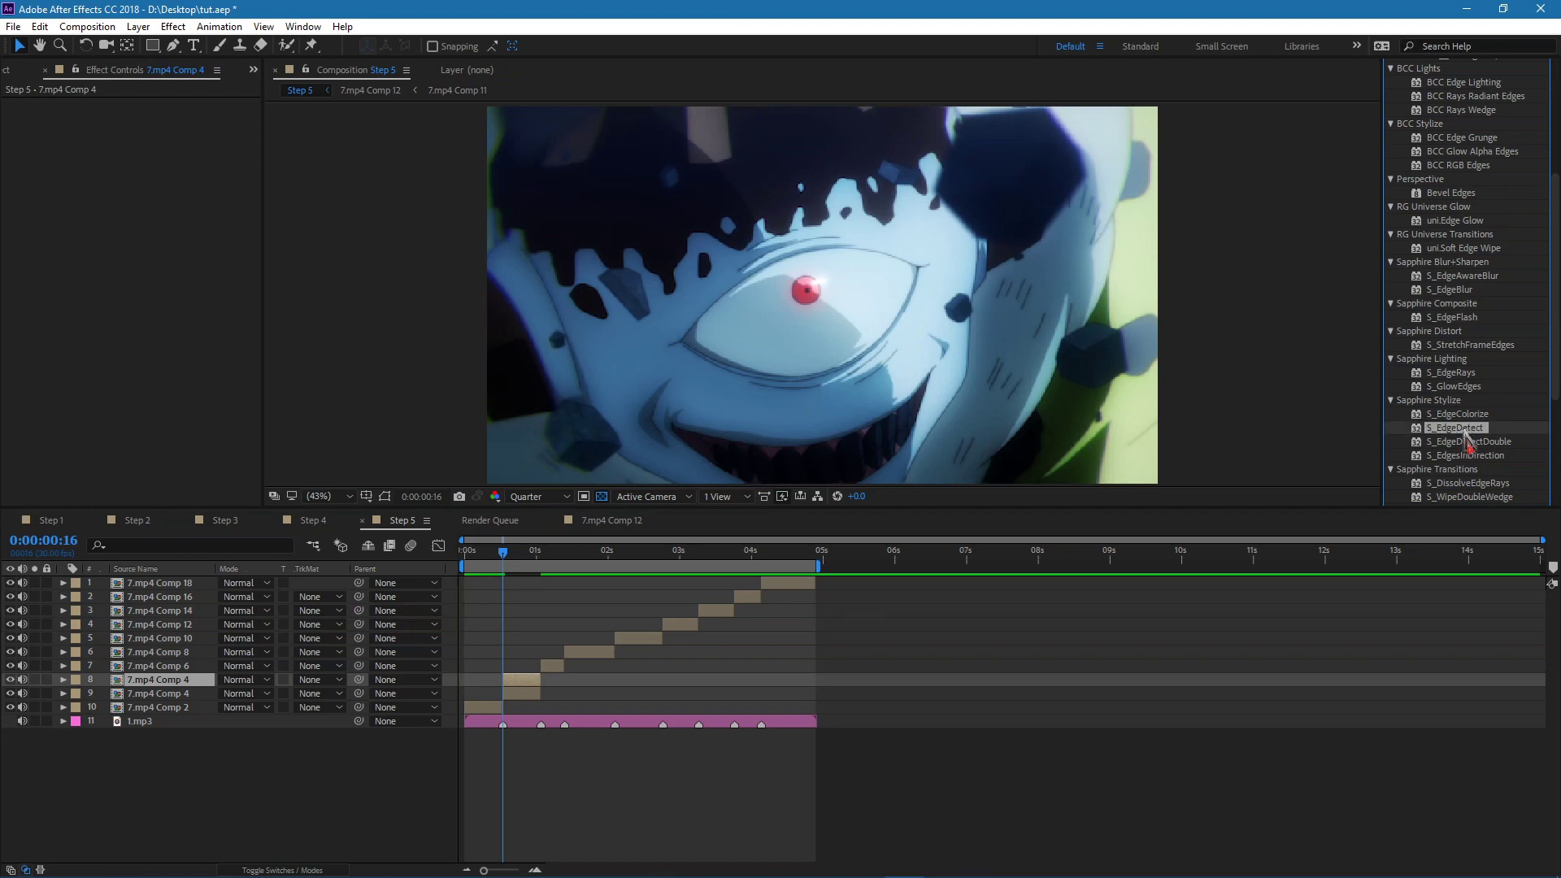
pyautogui.moveTo(1451, 439); pyautogui.dragTo(521, 690)
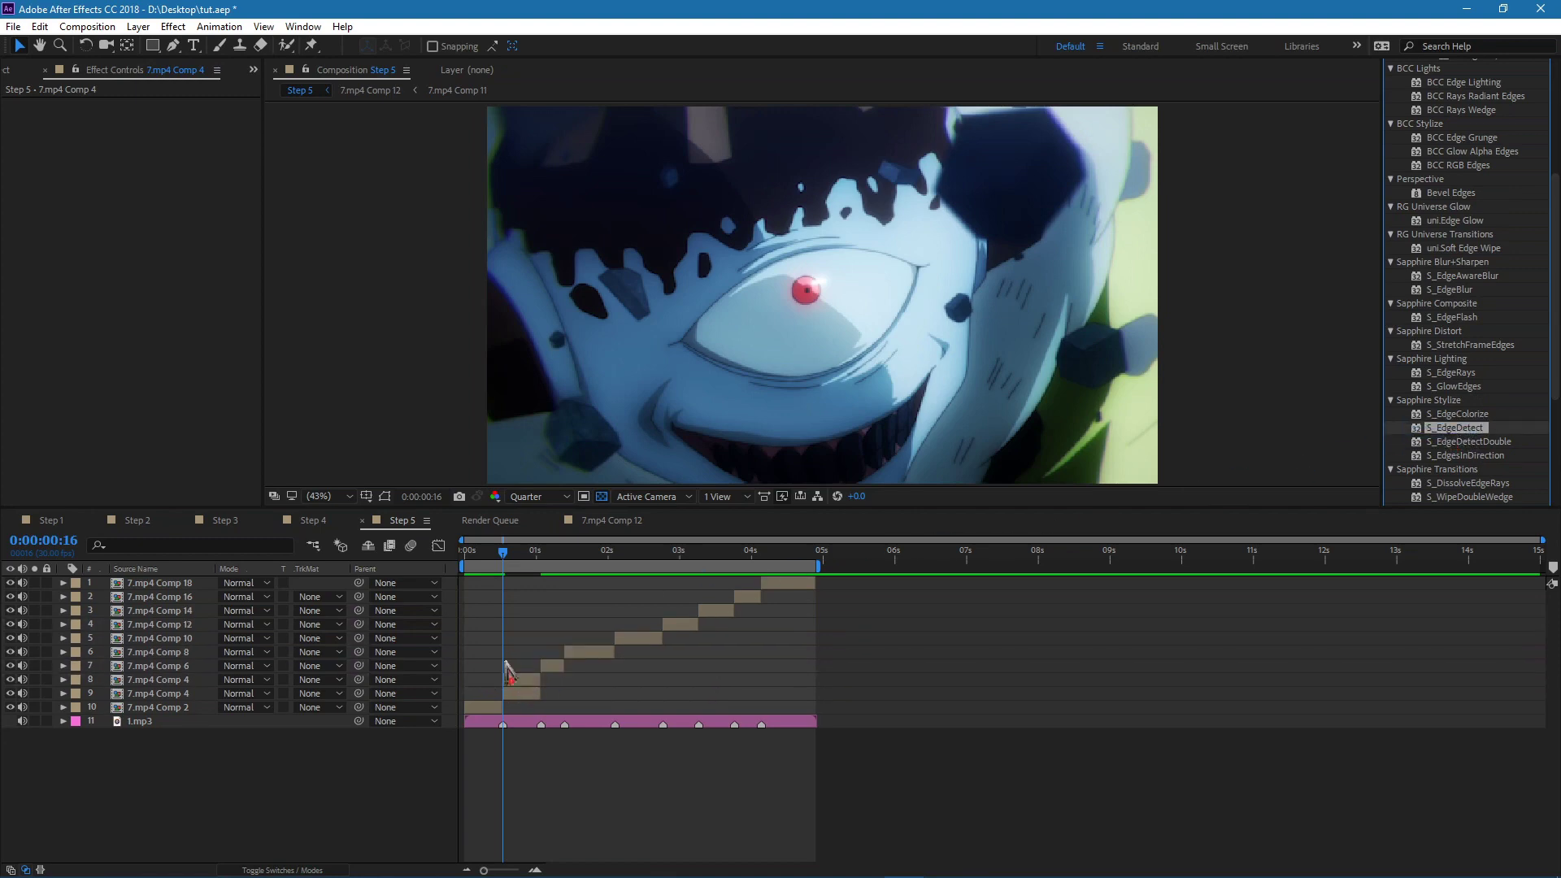
pyautogui.moveTo(528, 689); pyautogui.dragTo(521, 692)
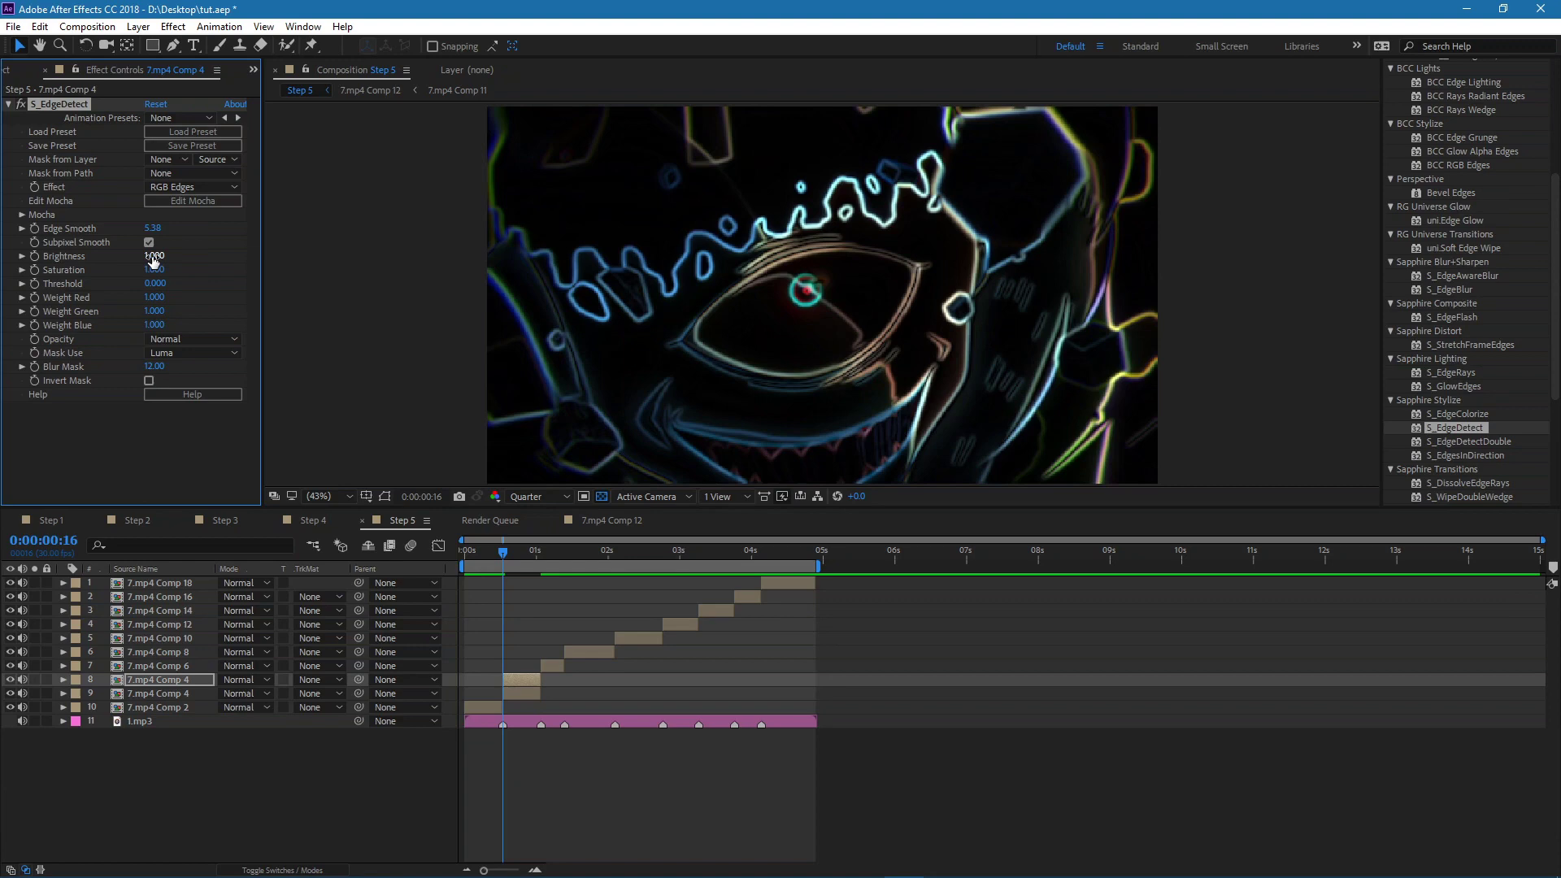
# Set S_EdgeDetect's Brightness to 3.700, Threshold to 0.300, Weight Blue to 1.550 and Weight Red to 1.240, and select the upper 7.mp4 Comp 4 layer.
pyautogui.moveTo(180, 252)
pyautogui.mouseDown()
pyautogui.moveTo(228, 253)
pyautogui.moveTo(171, 254)
pyautogui.mouseUp()
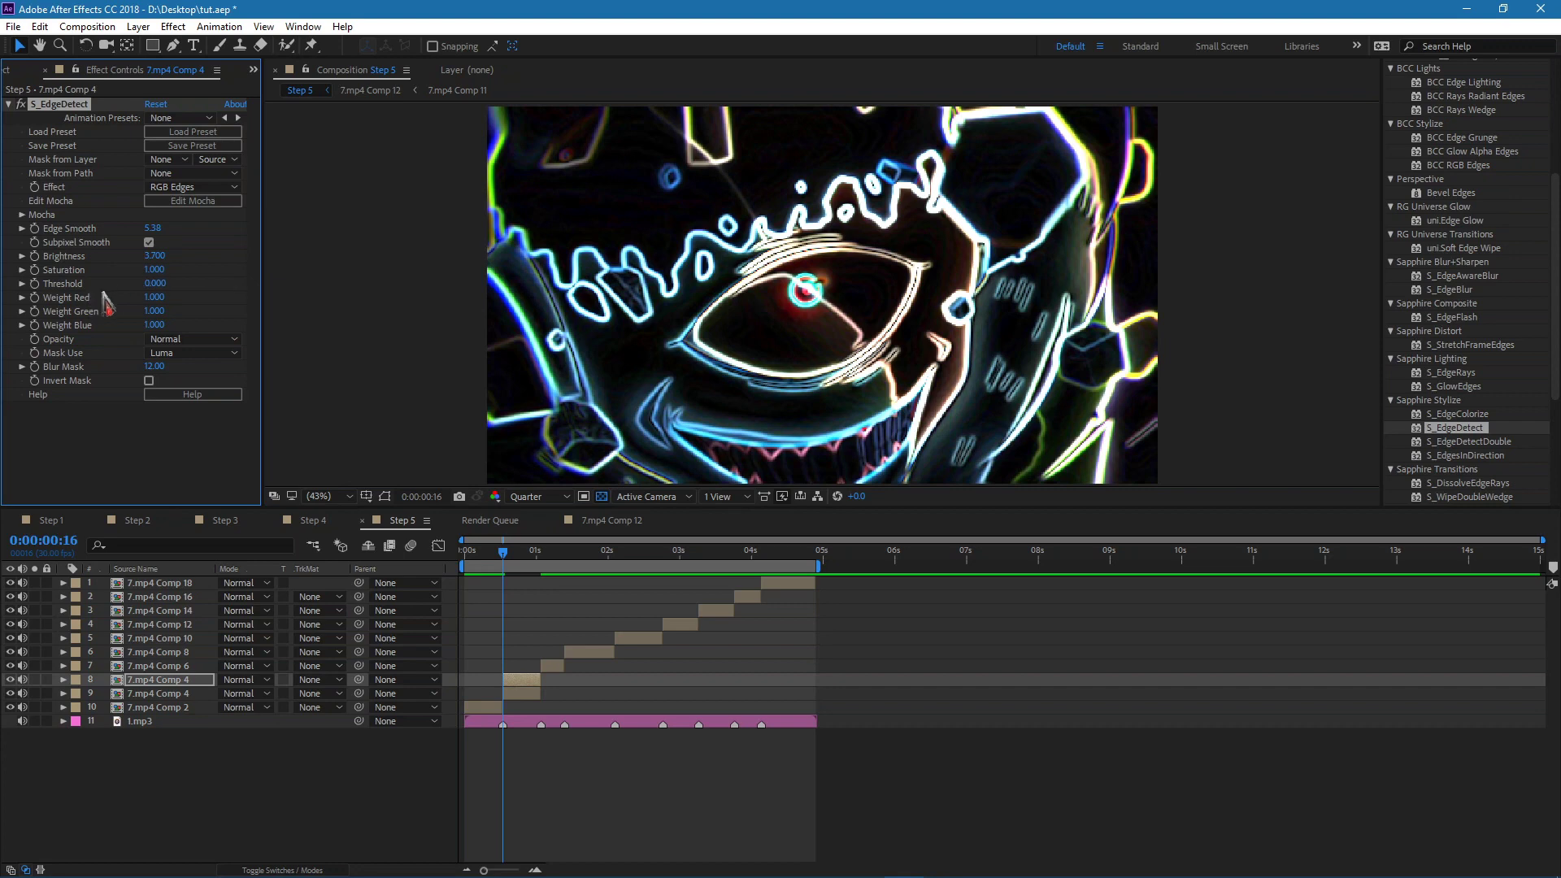
pyautogui.moveTo(153, 284)
pyautogui.mouseDown()
pyautogui.moveTo(135, 283)
pyautogui.moveTo(174, 283)
pyautogui.mouseUp()
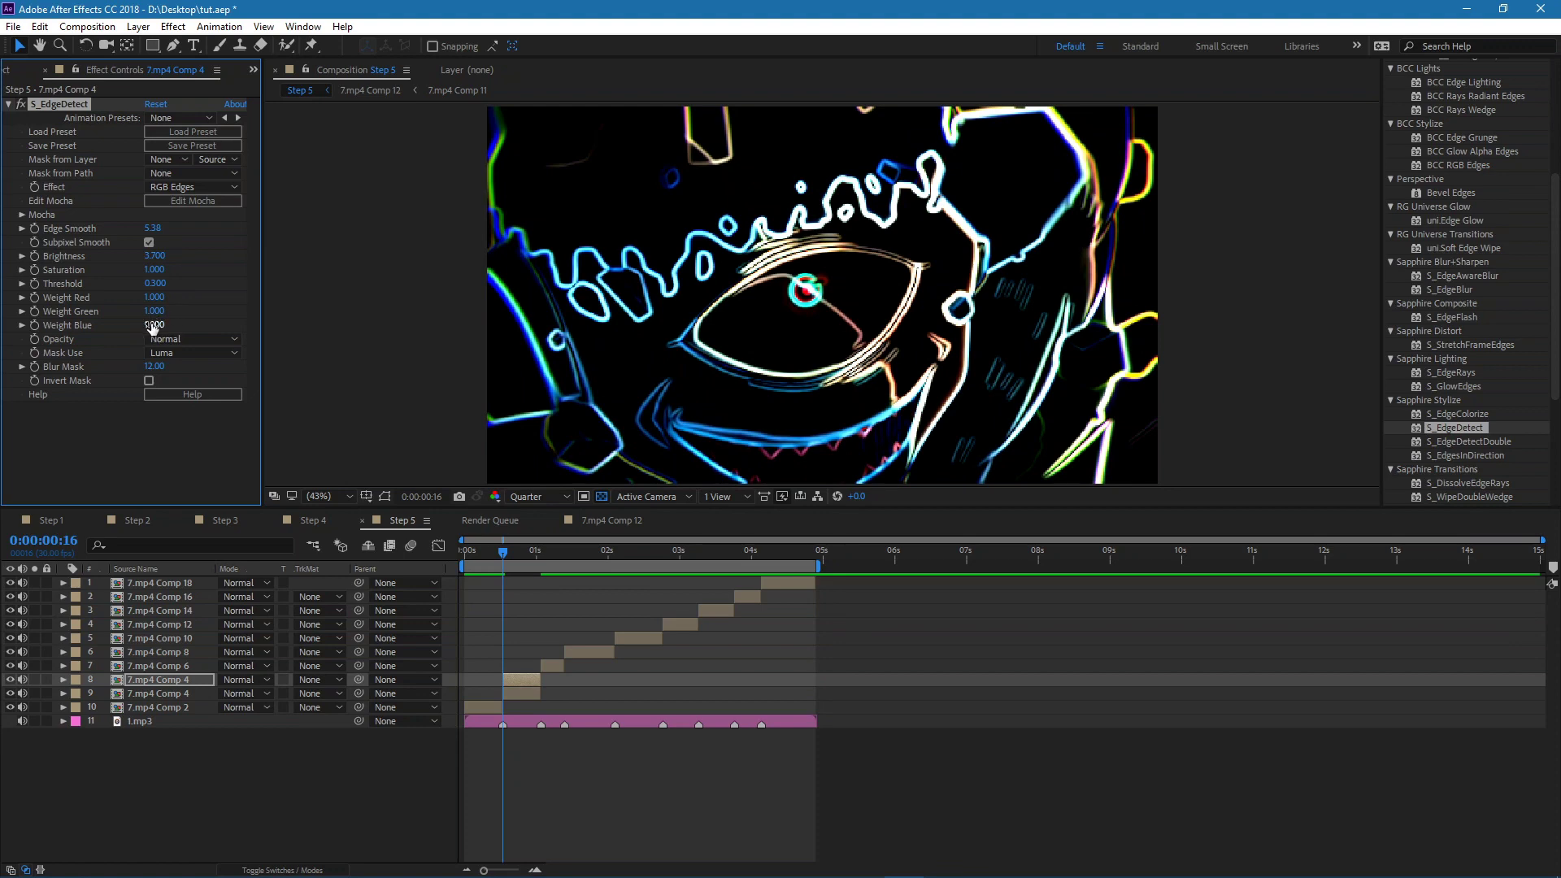
pyautogui.moveTo(167, 323); pyautogui.dragTo(188, 319)
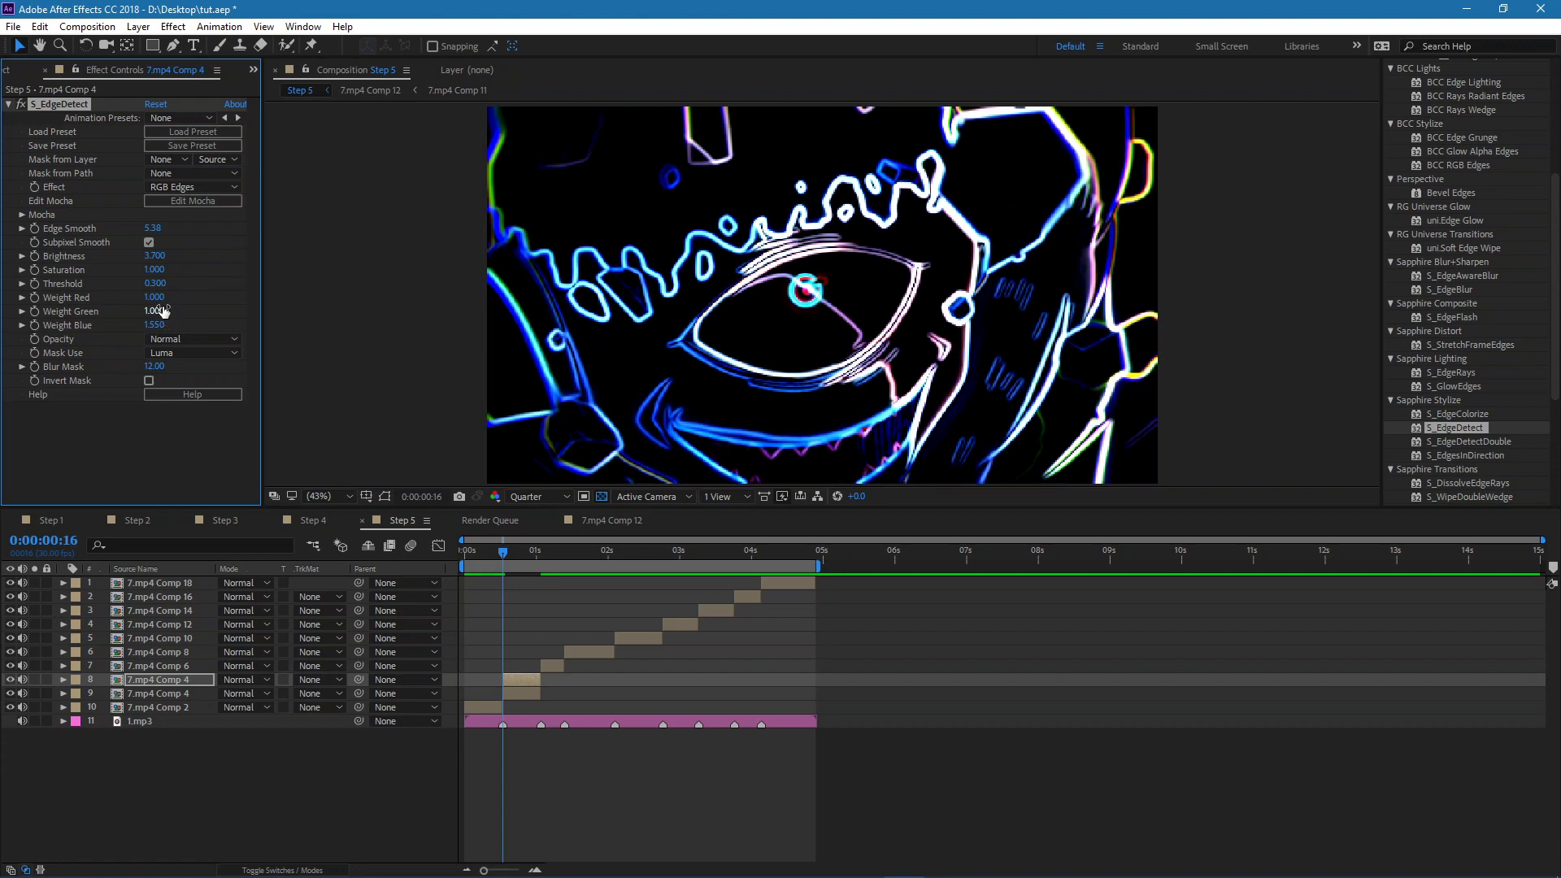
pyautogui.moveTo(156, 296); pyautogui.dragTo(184, 296)
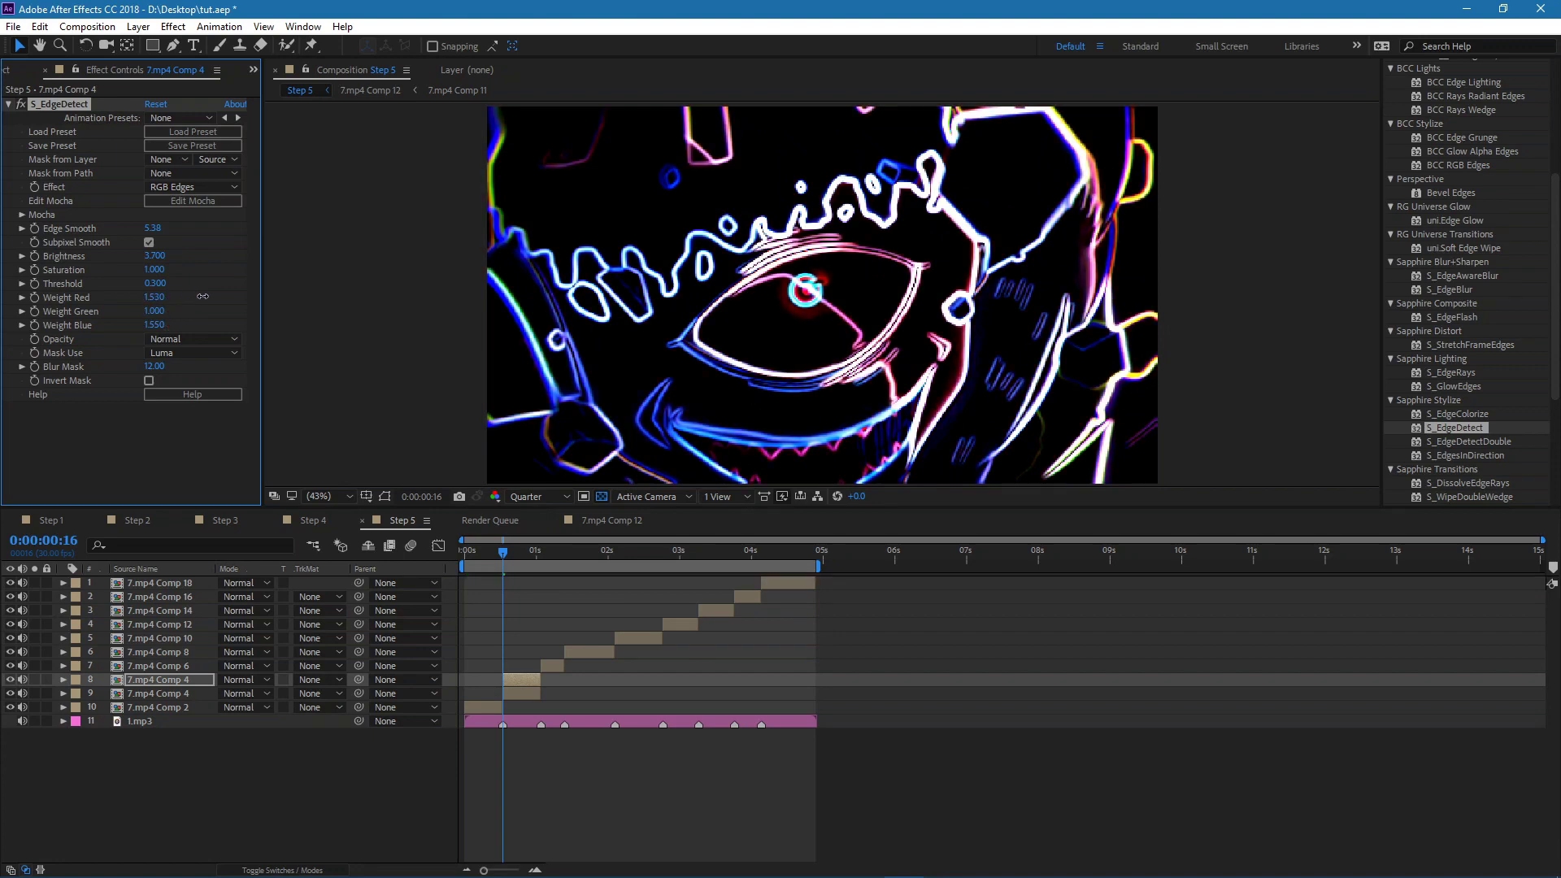
pyautogui.moveTo(156, 298); pyautogui.dragTo(137, 300)
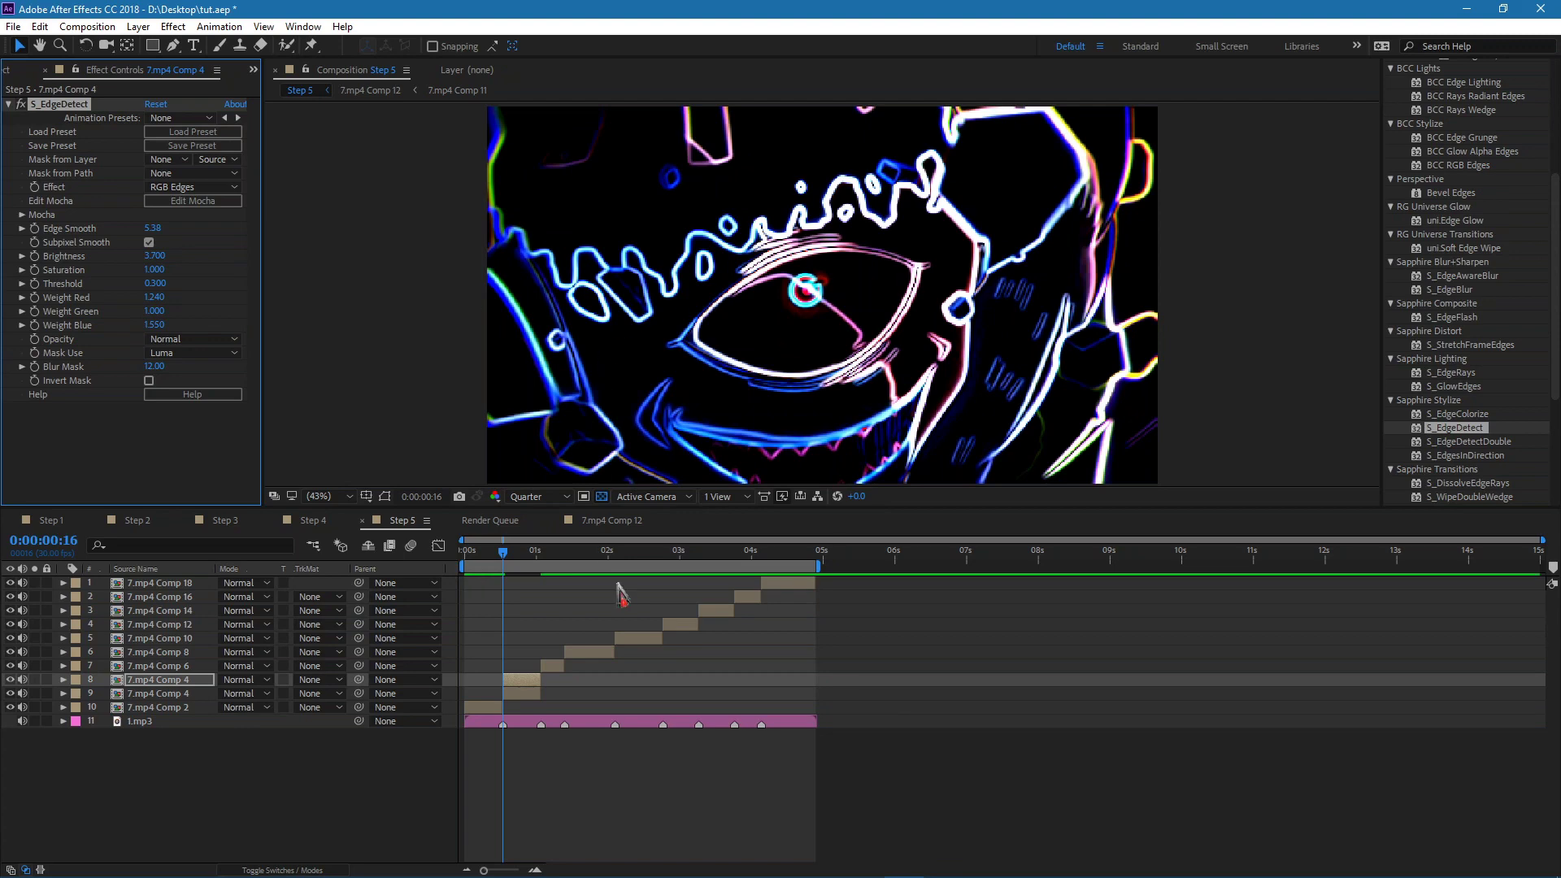
pyautogui.click(515, 682)
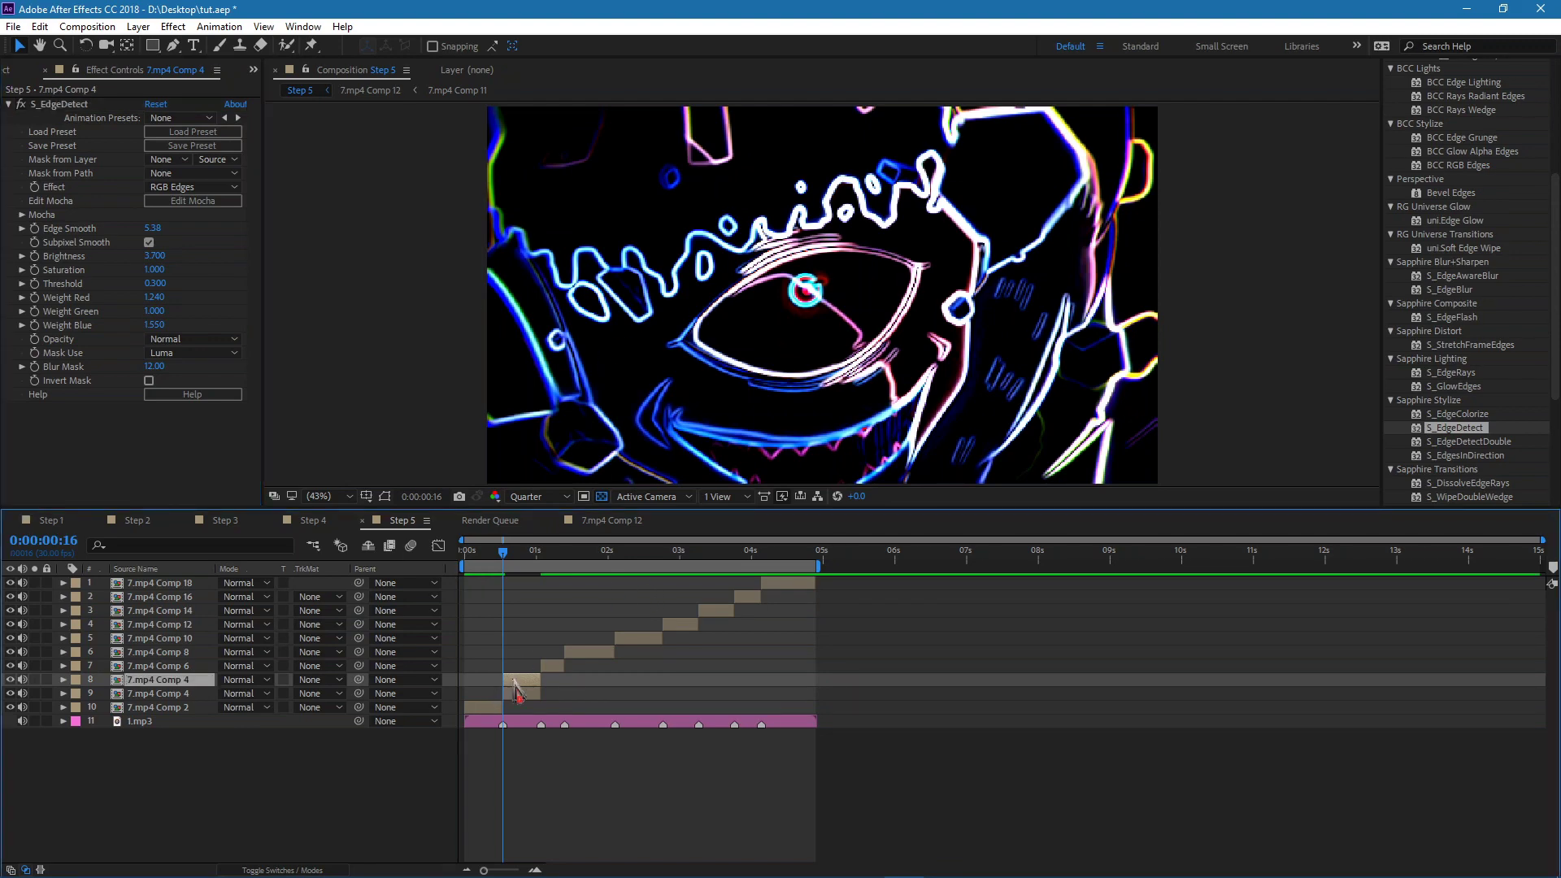
# Animate the upper 7.mp4 Comp 4's Scale from 100% at 0:00:00:16 to 145% at 0:00:01:01 and ease both keyframes.
pyautogui.press('s')
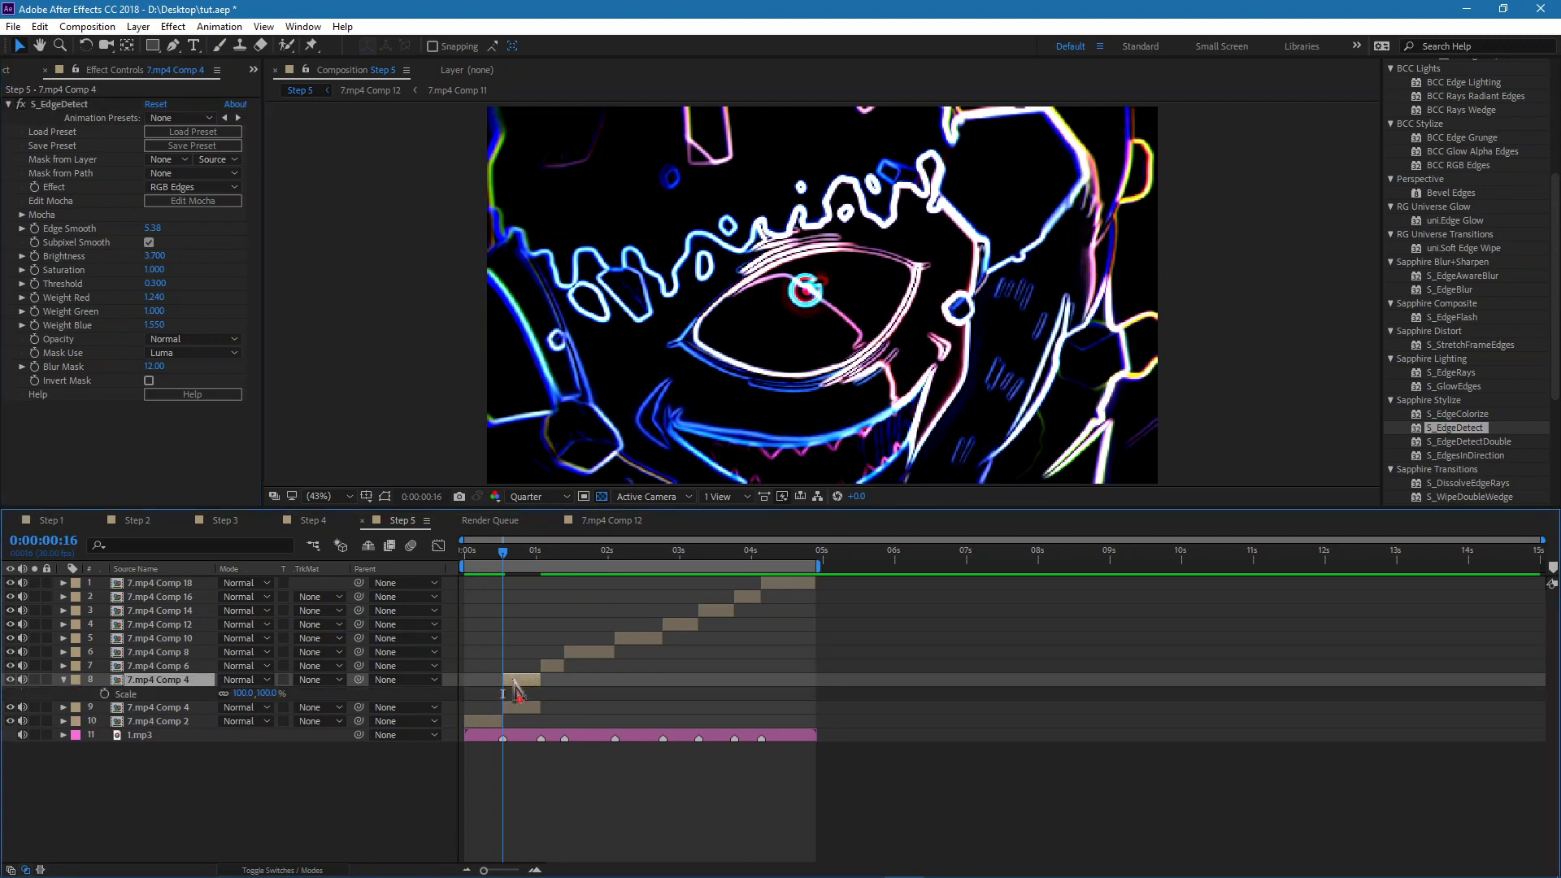
pyautogui.click(171, 695)
pyautogui.press('o')
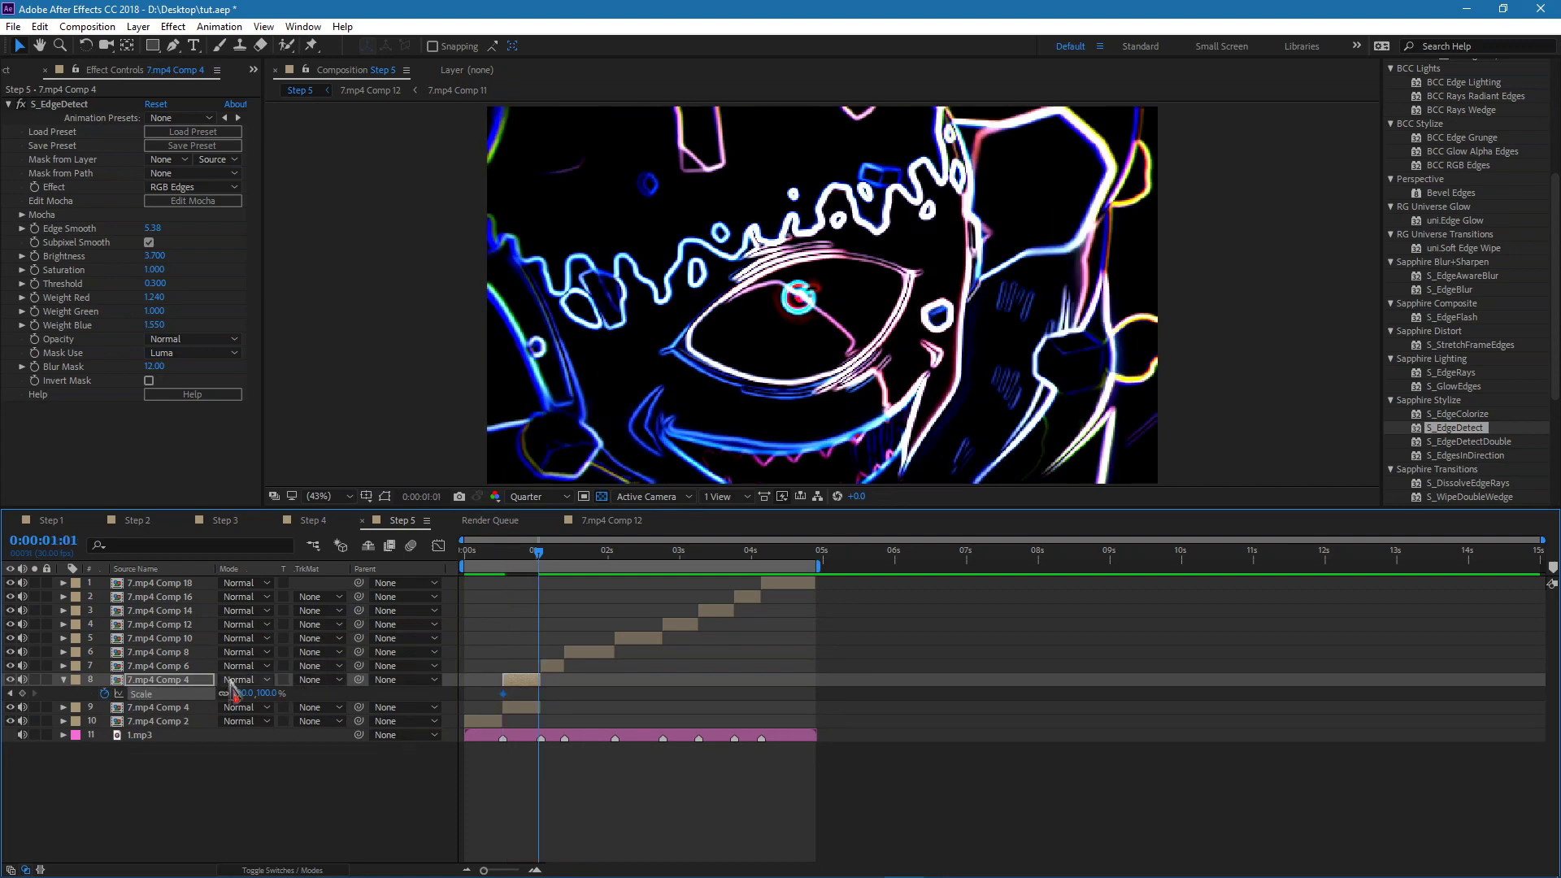
pyautogui.moveTo(244, 694); pyautogui.dragTo(282, 693)
pyautogui.moveTo(557, 694); pyautogui.dragTo(481, 701)
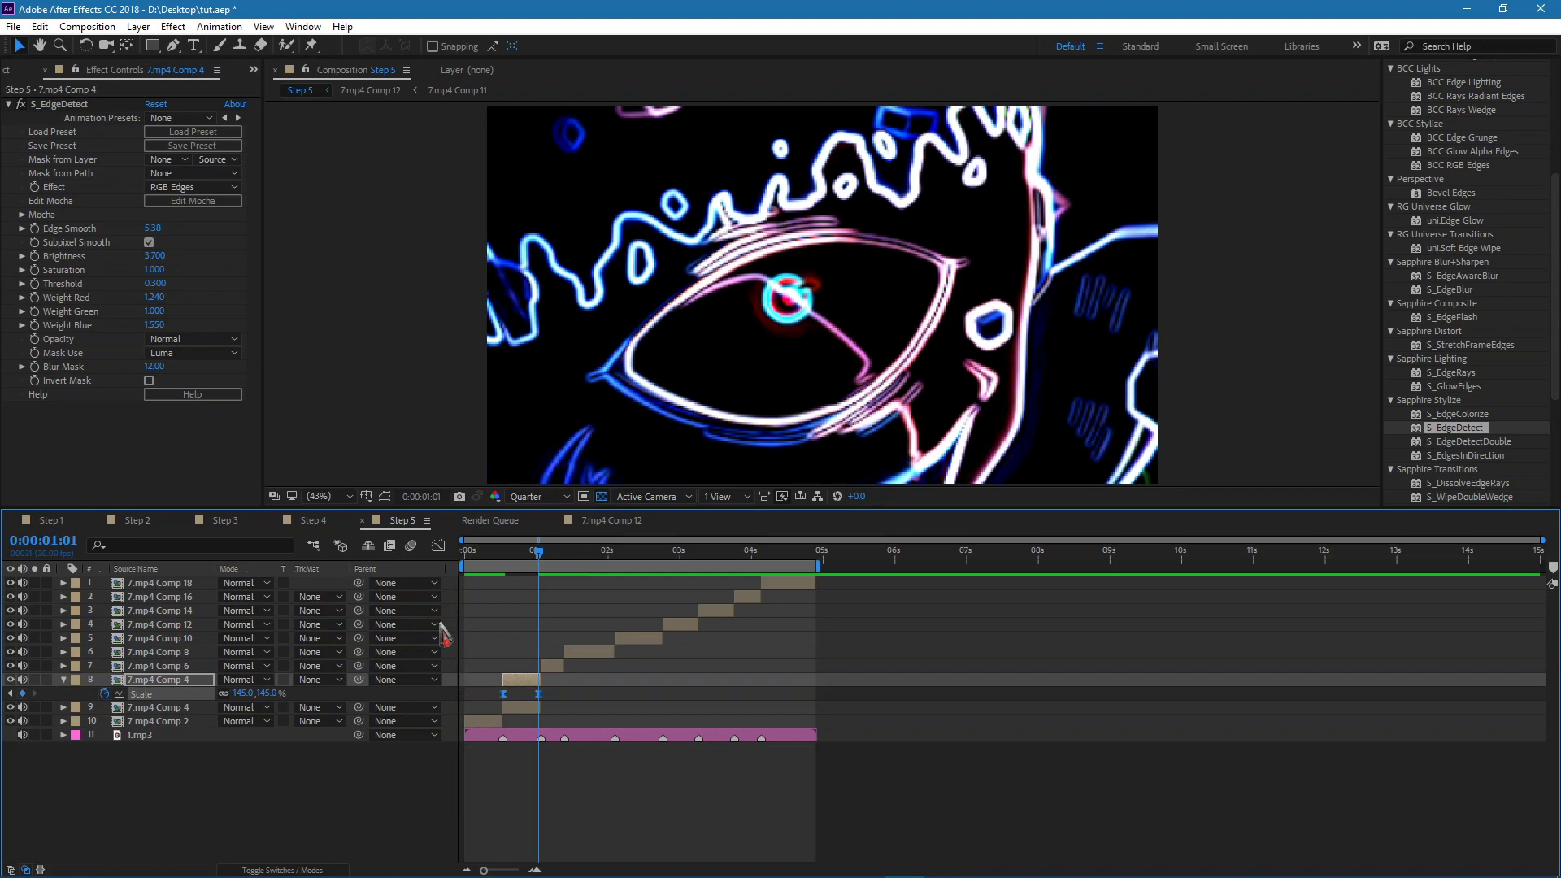
# Reshape the upper 7.mp4 Comp 4's Scale value curve to rise steeply at the start and flatten into the end keyframe.
pyautogui.click(438, 545)
pyautogui.click(863, 851)
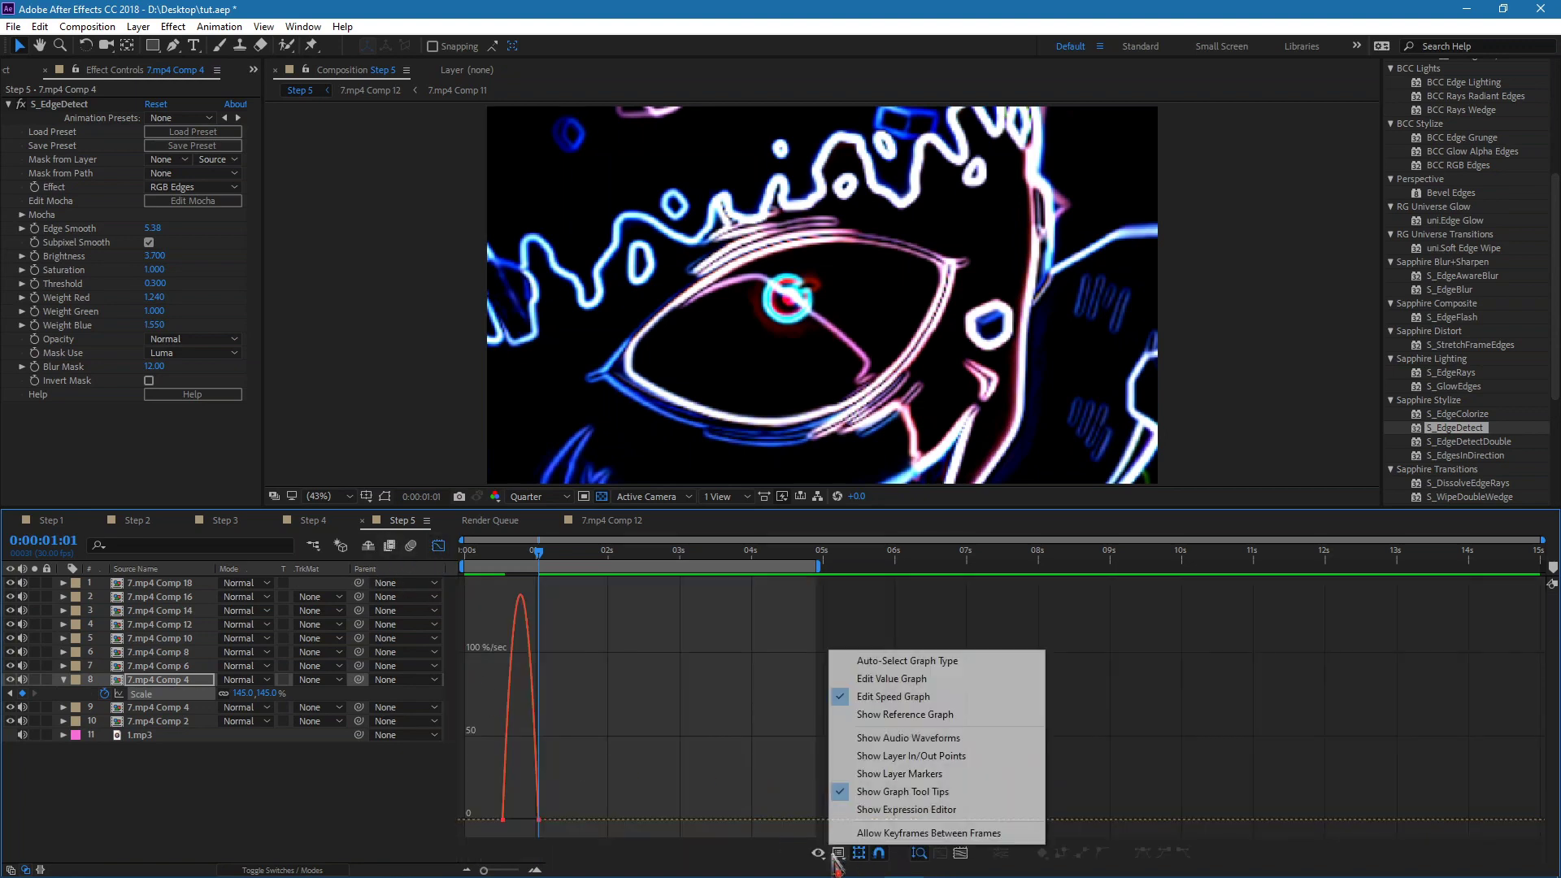
pyautogui.click(885, 662)
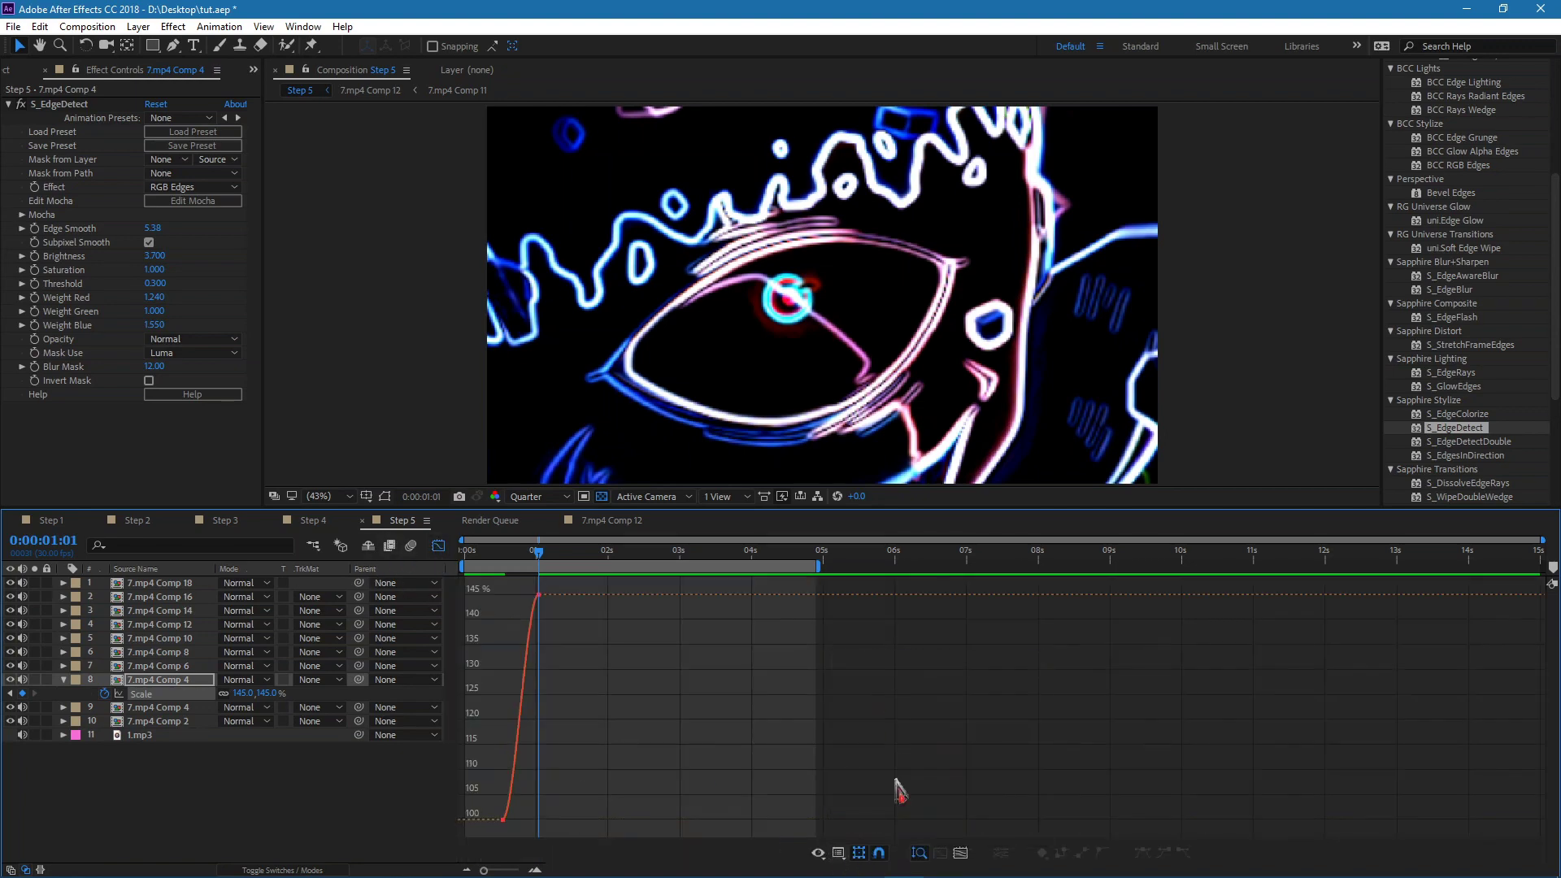
pyautogui.click(960, 852)
pyautogui.moveTo(901, 819); pyautogui.dragTo(1209, 819)
pyautogui.moveTo(1102, 594); pyautogui.dragTo(1294, 793)
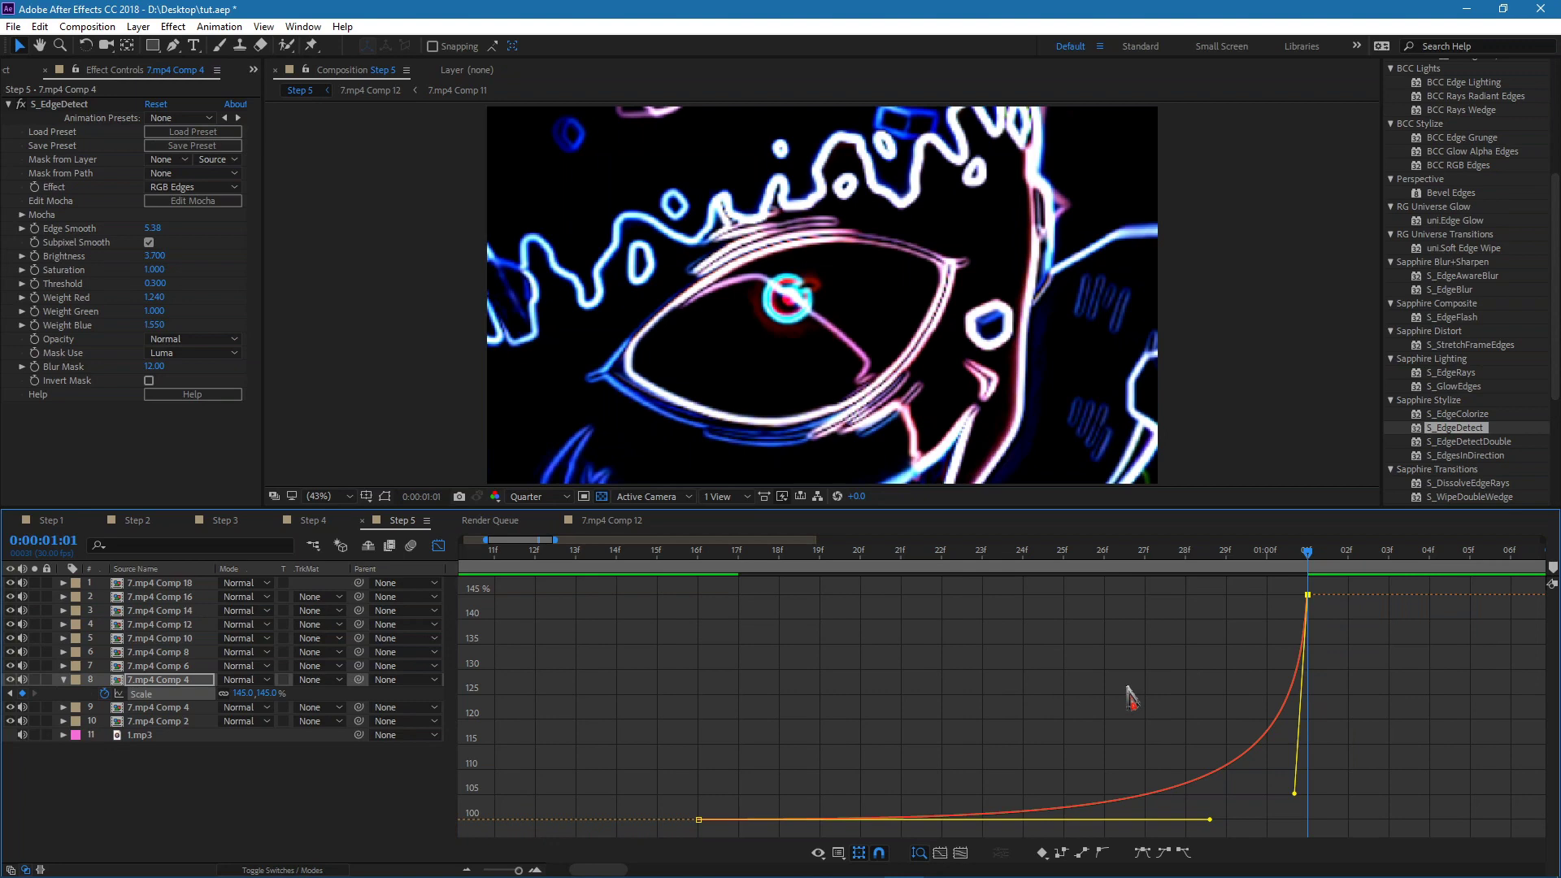
pyautogui.moveTo(1211, 818); pyautogui.dragTo(623, 645)
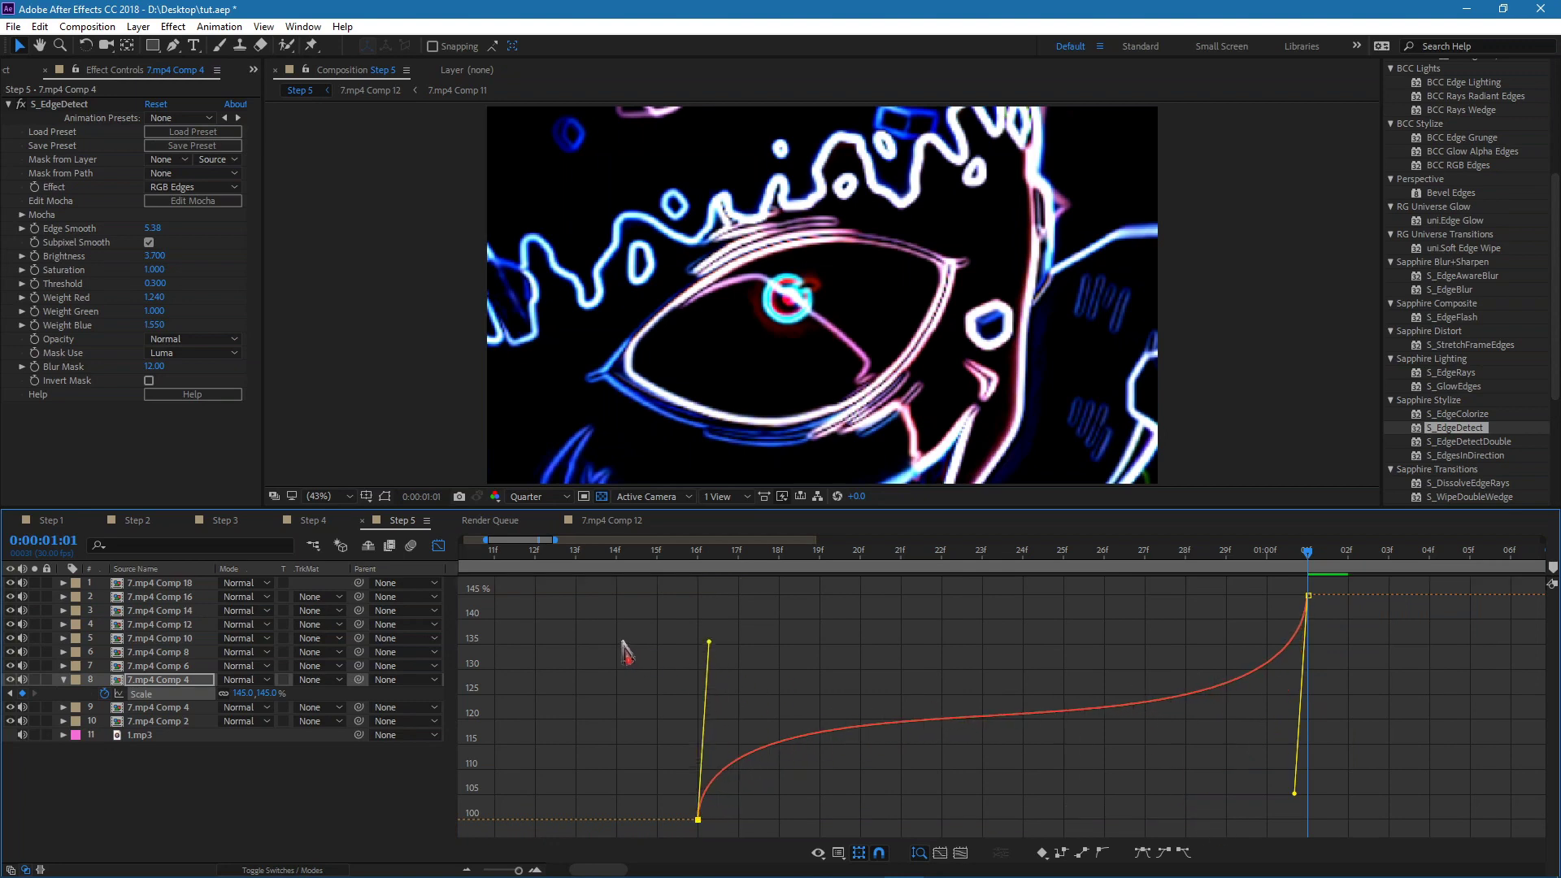
pyautogui.moveTo(1294, 792); pyautogui.dragTo(736, 605)
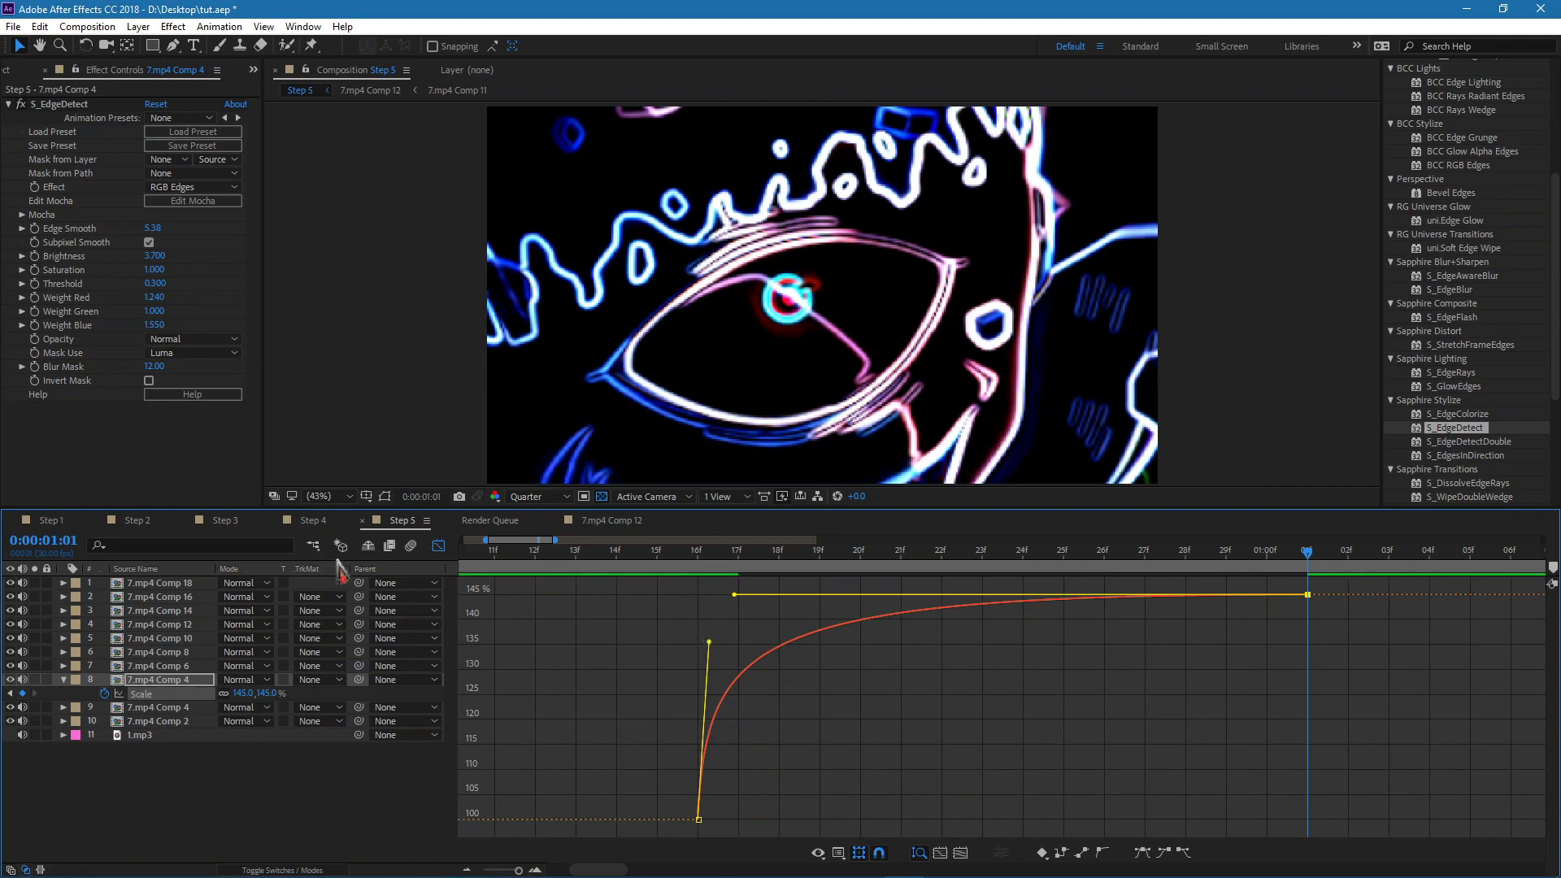
pyautogui.click(438, 545)
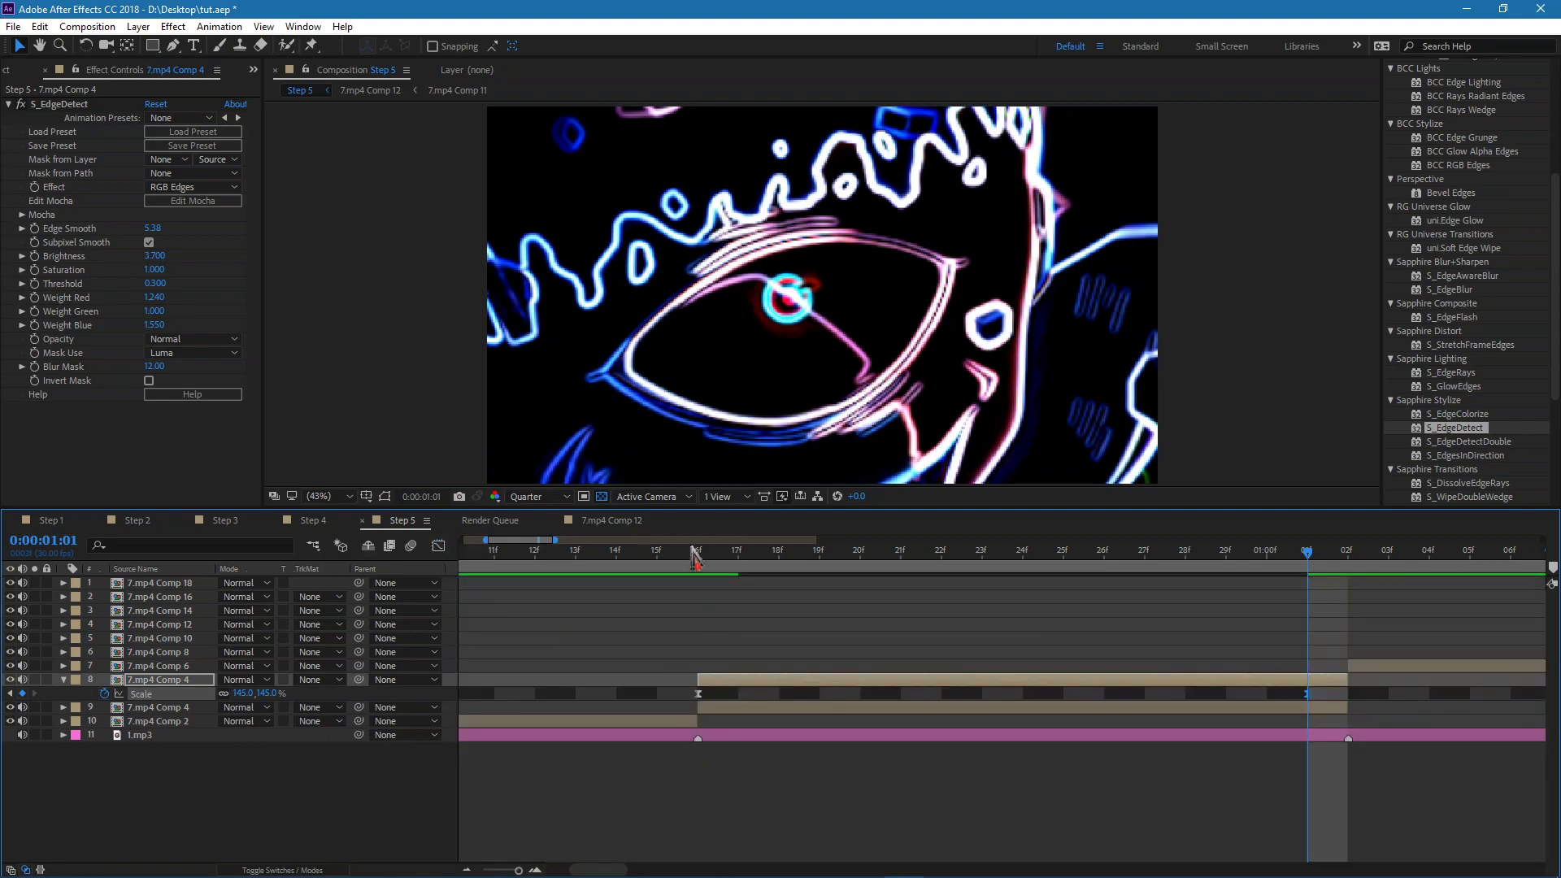
# Animate the upper 7.mp4 Comp 4's Opacity from 100% at 0:00:00:16 to 0% at 0:00:01:01 and ease both keyframes.
pyautogui.click(658, 556)
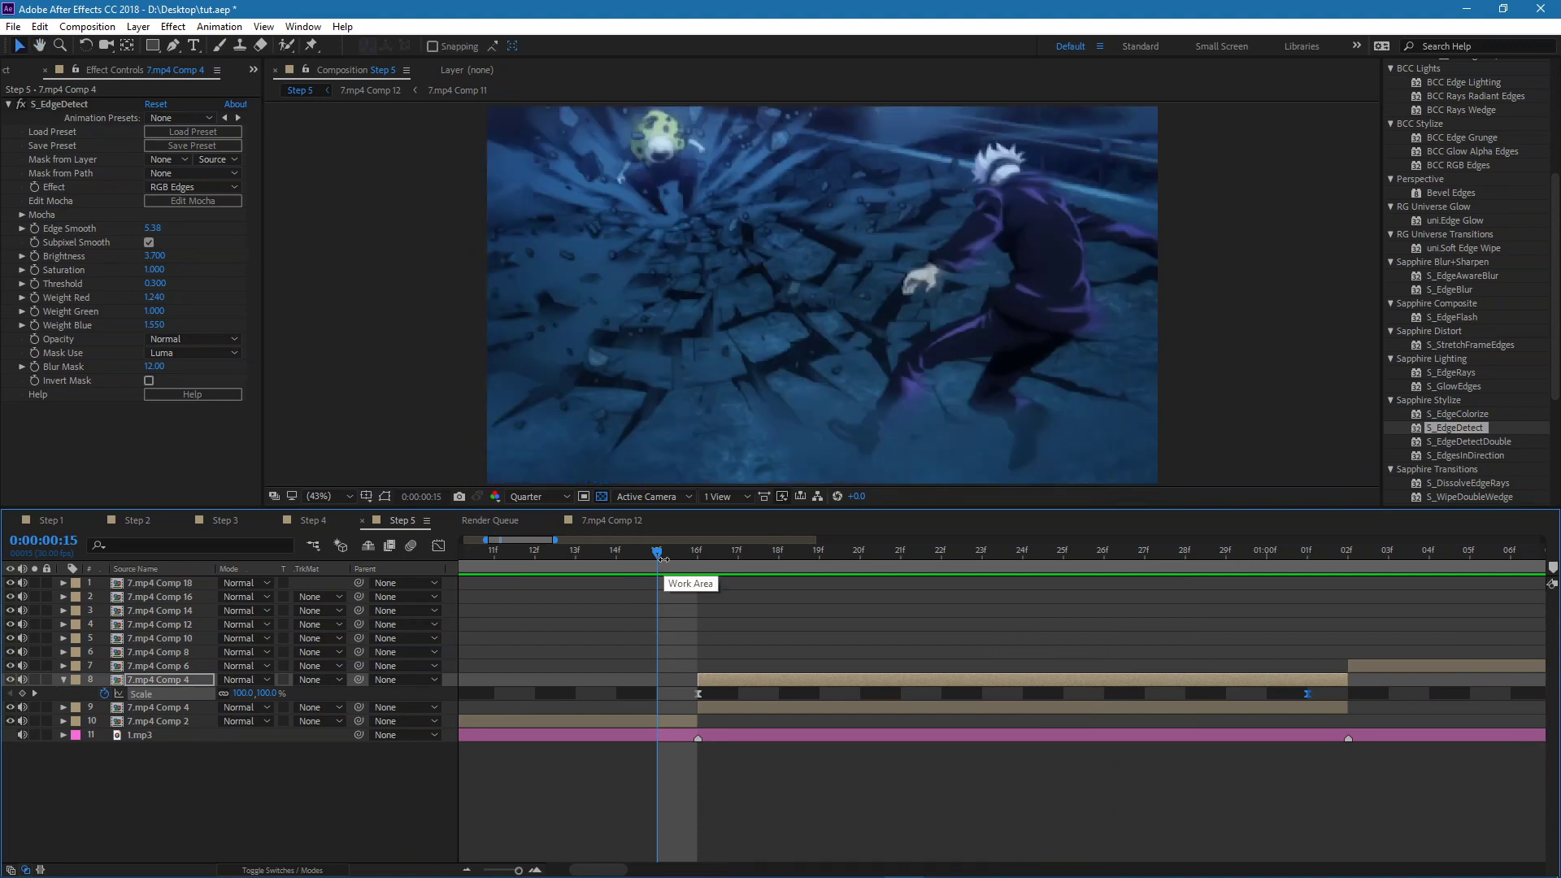
pyautogui.moveTo(504, 870); pyautogui.dragTo(496, 871)
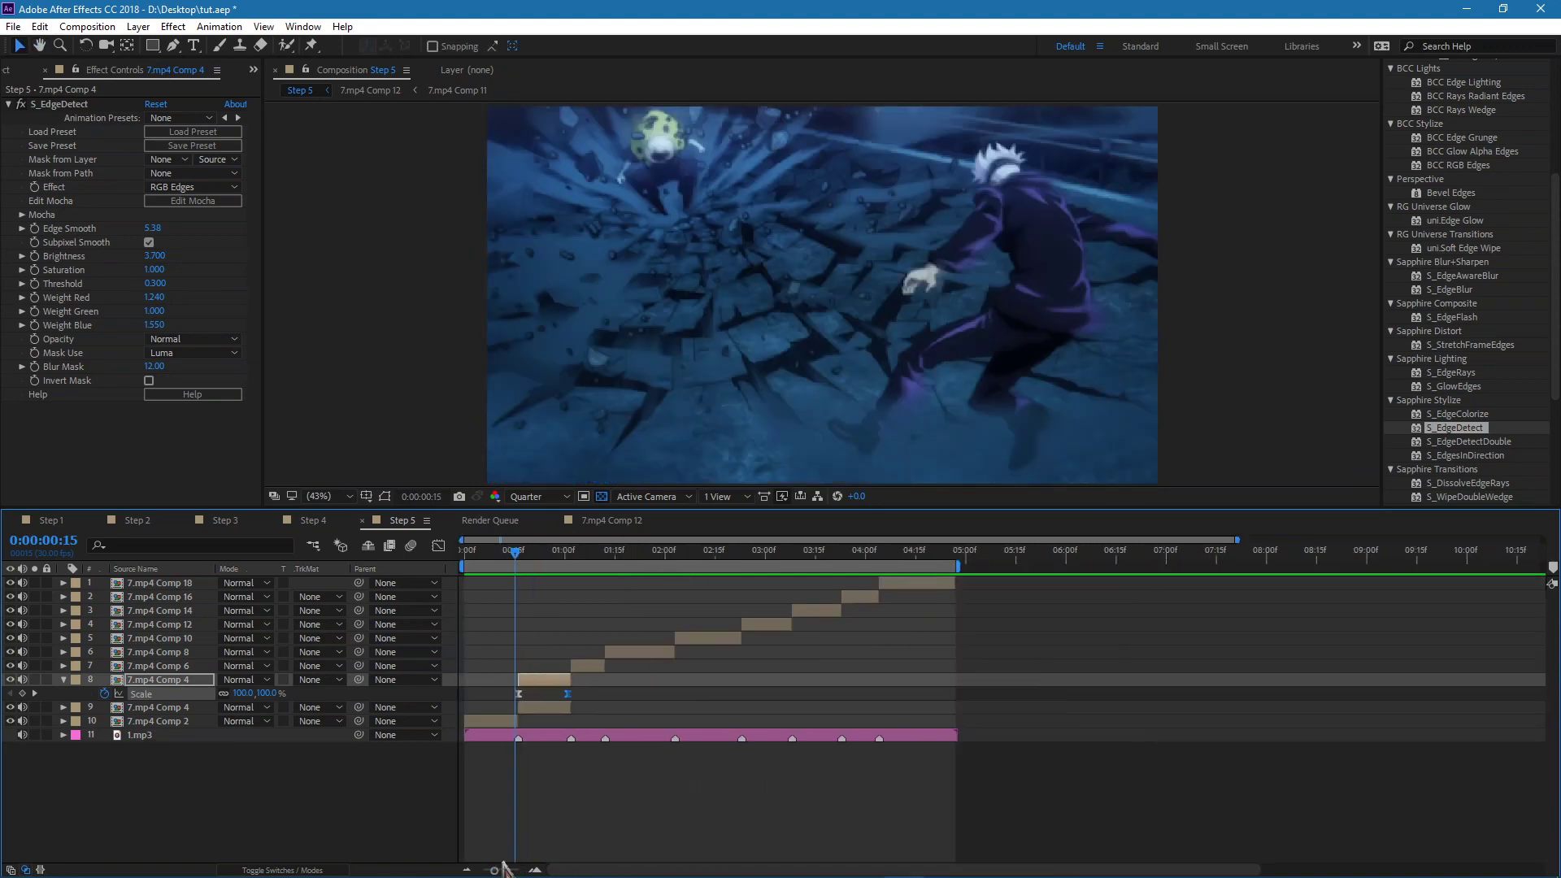
pyautogui.press('pagedown')
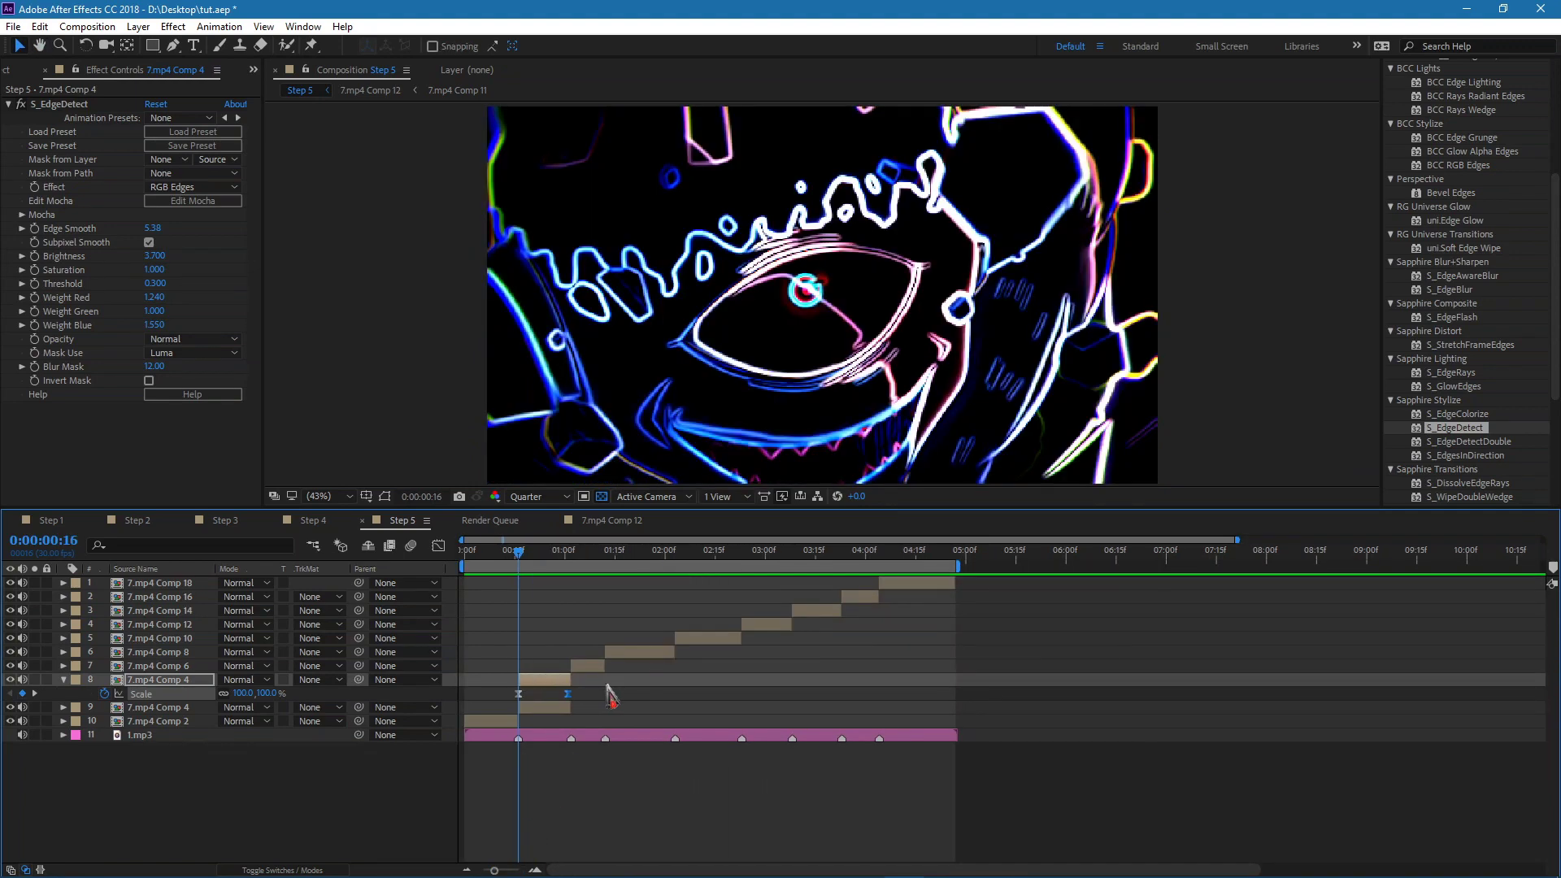
pyautogui.click(533, 683)
pyautogui.press('t')
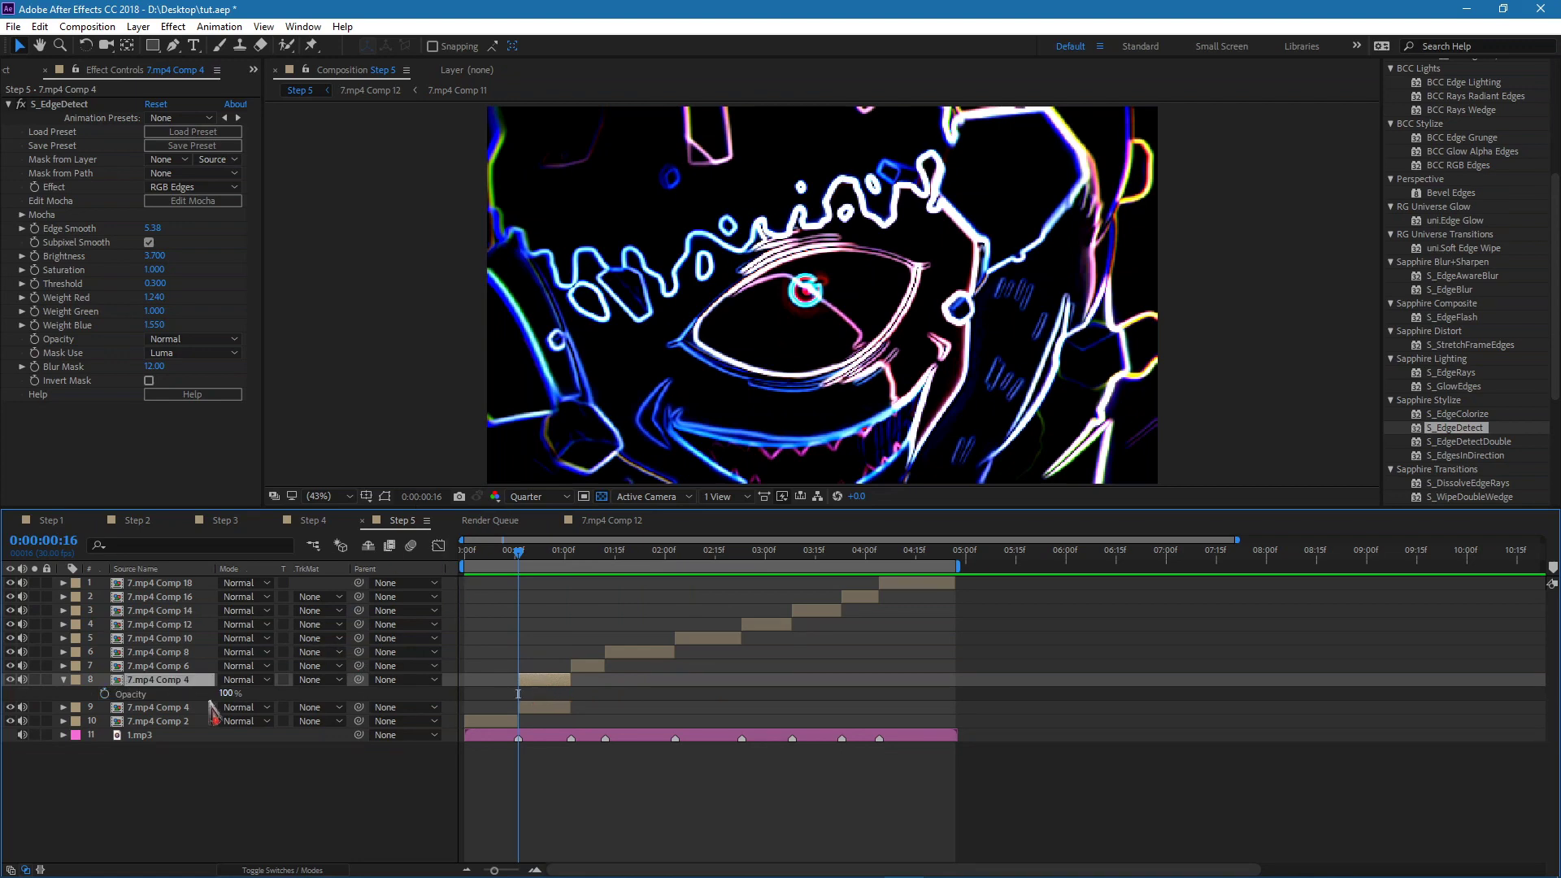
pyautogui.click(105, 695)
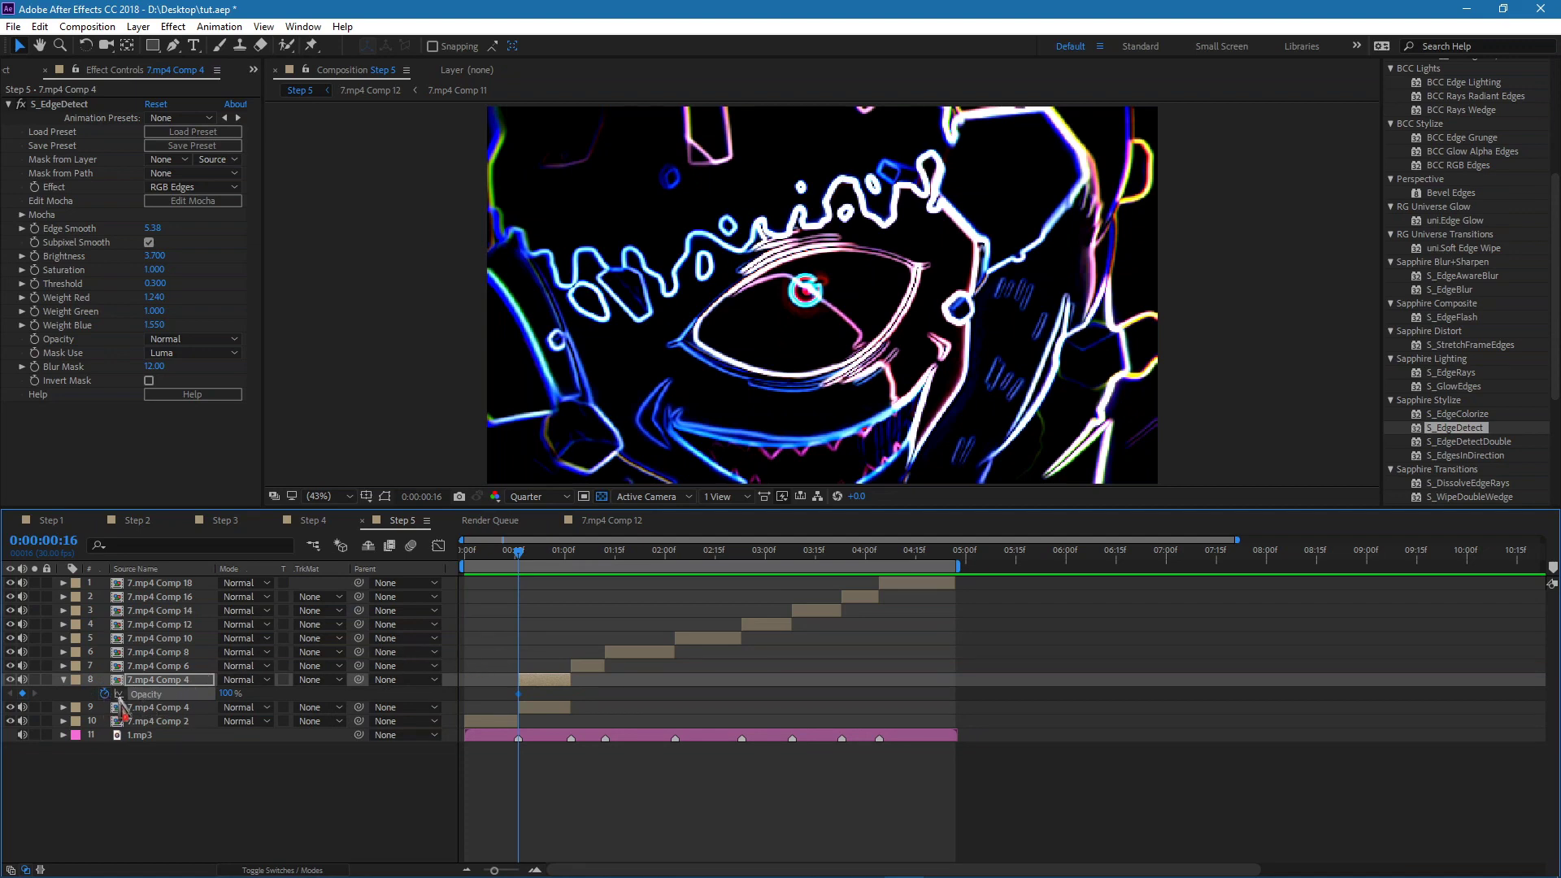
pyautogui.press('k')
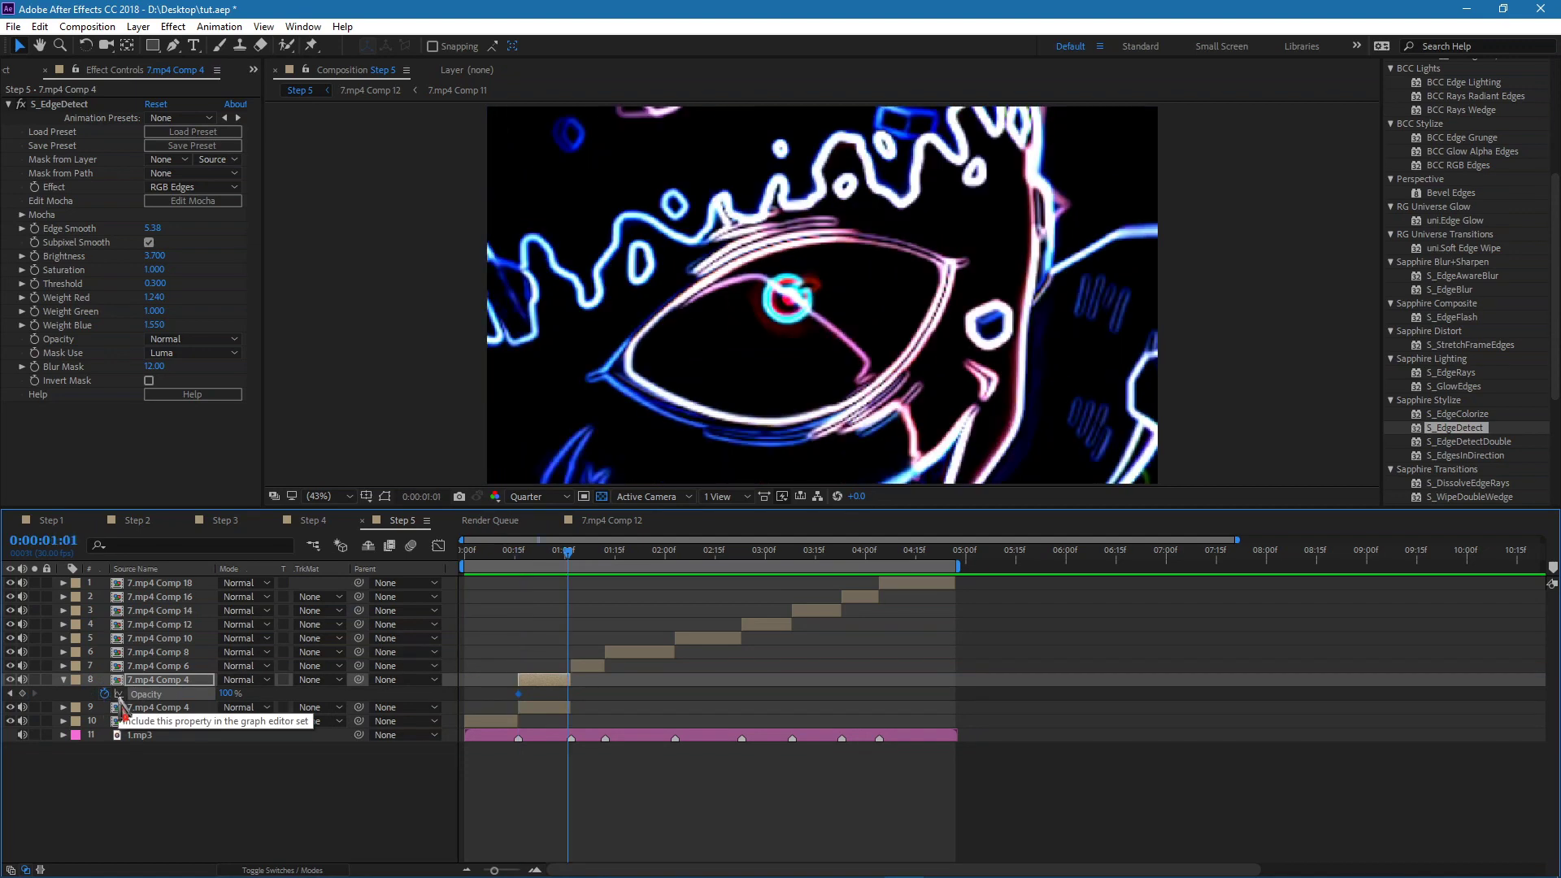
pyautogui.click(224, 693)
pyautogui.write('8')
pyautogui.press('Return')
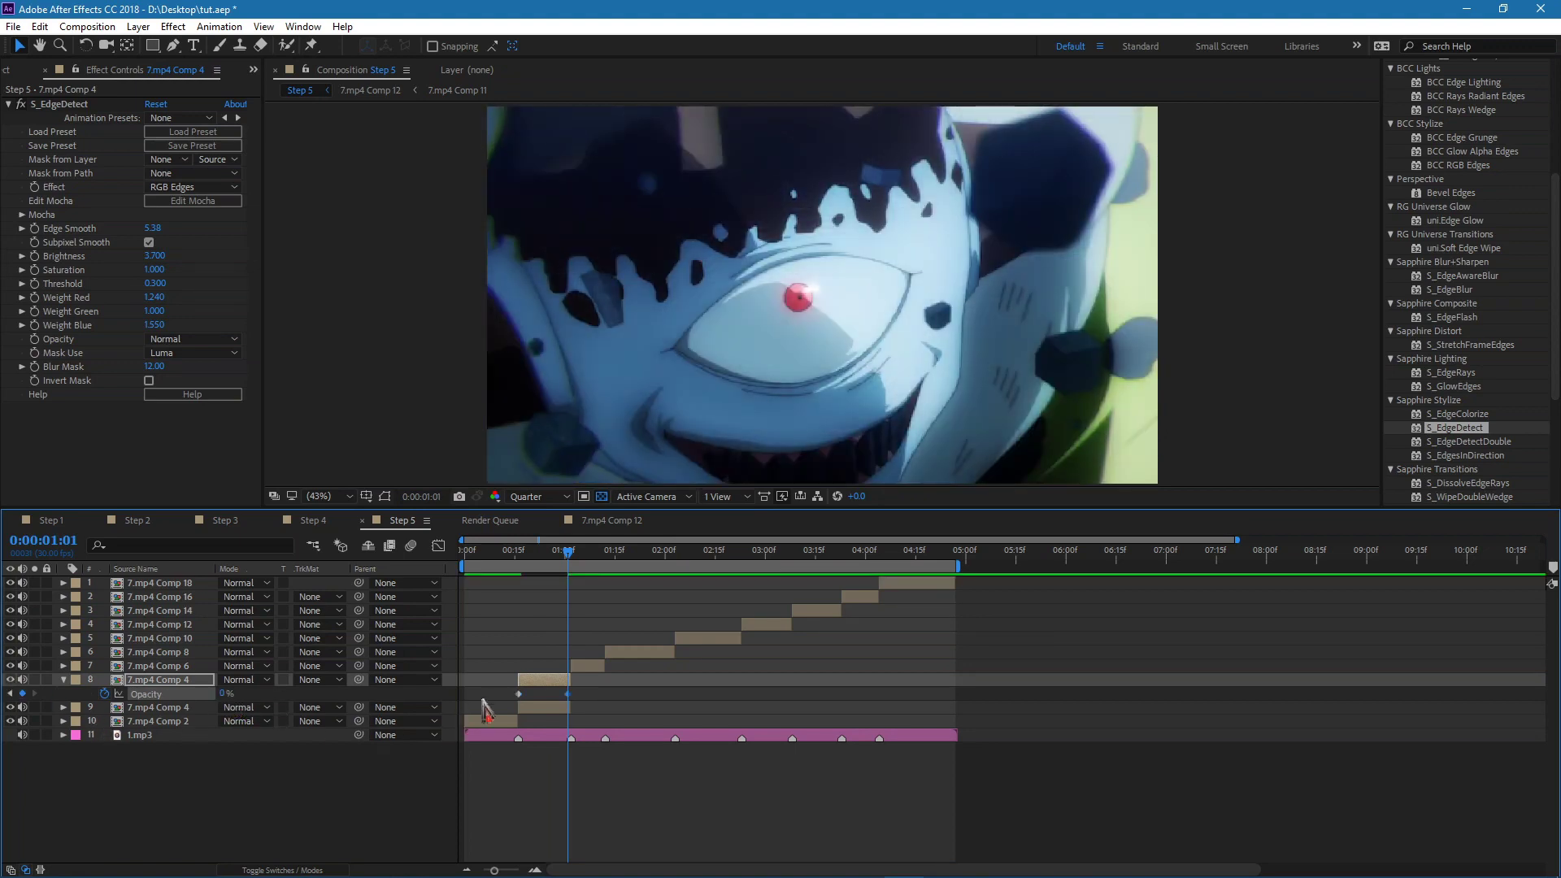
pyautogui.moveTo(489, 693); pyautogui.dragTo(604, 704)
# Reshape the Opacity curve to fall steeply at the first keyframe and level out gradually toward the last one.
pyautogui.click(438, 545)
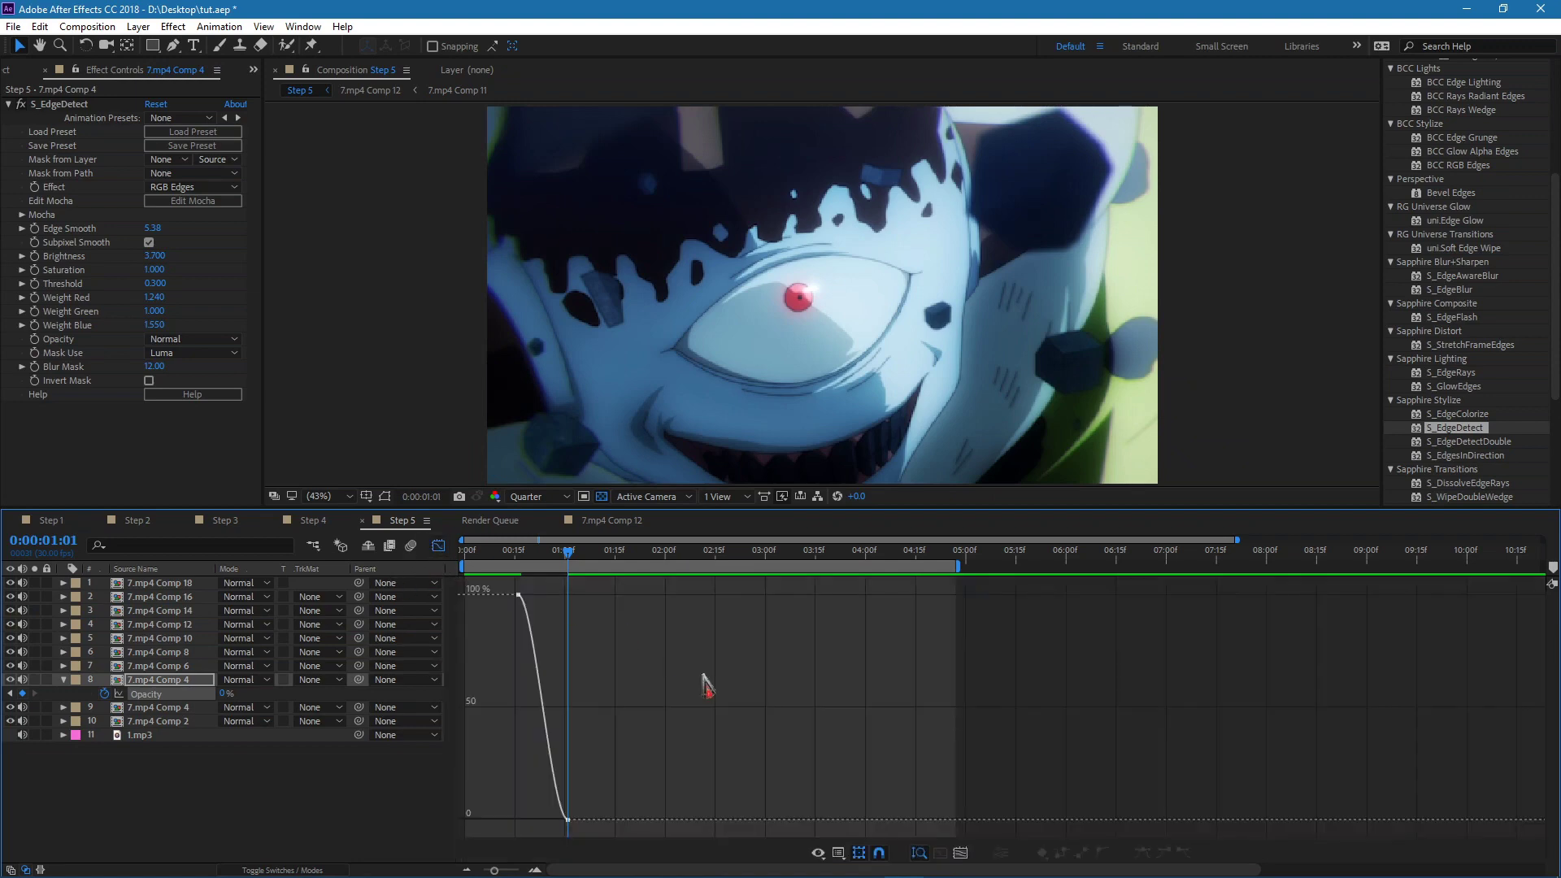
pyautogui.click(939, 852)
pyautogui.click(699, 595)
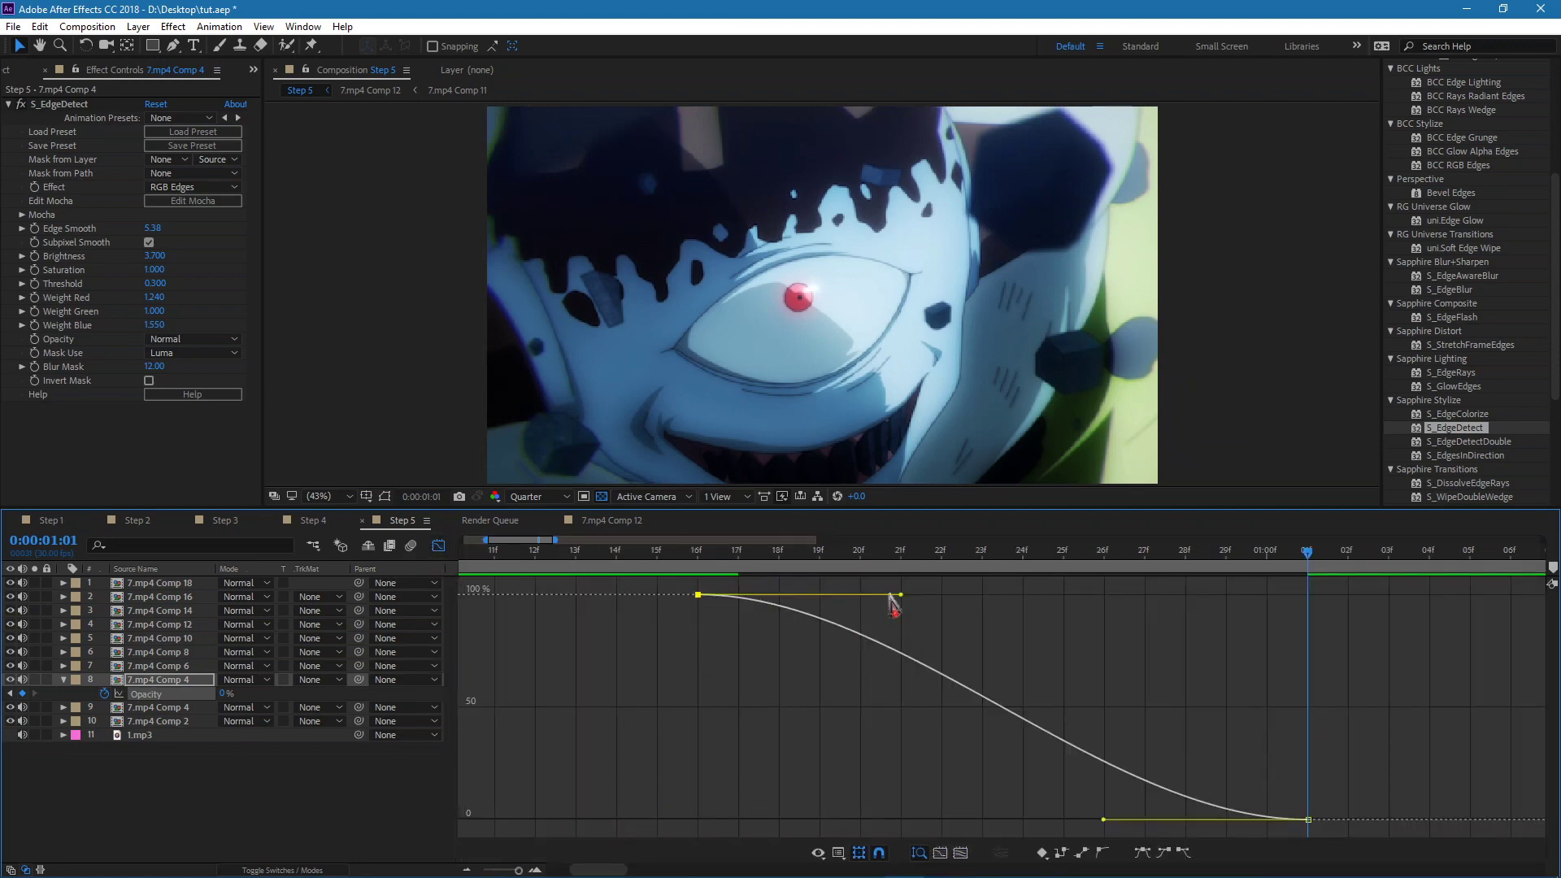
pyautogui.moveTo(901, 596); pyautogui.dragTo(709, 777)
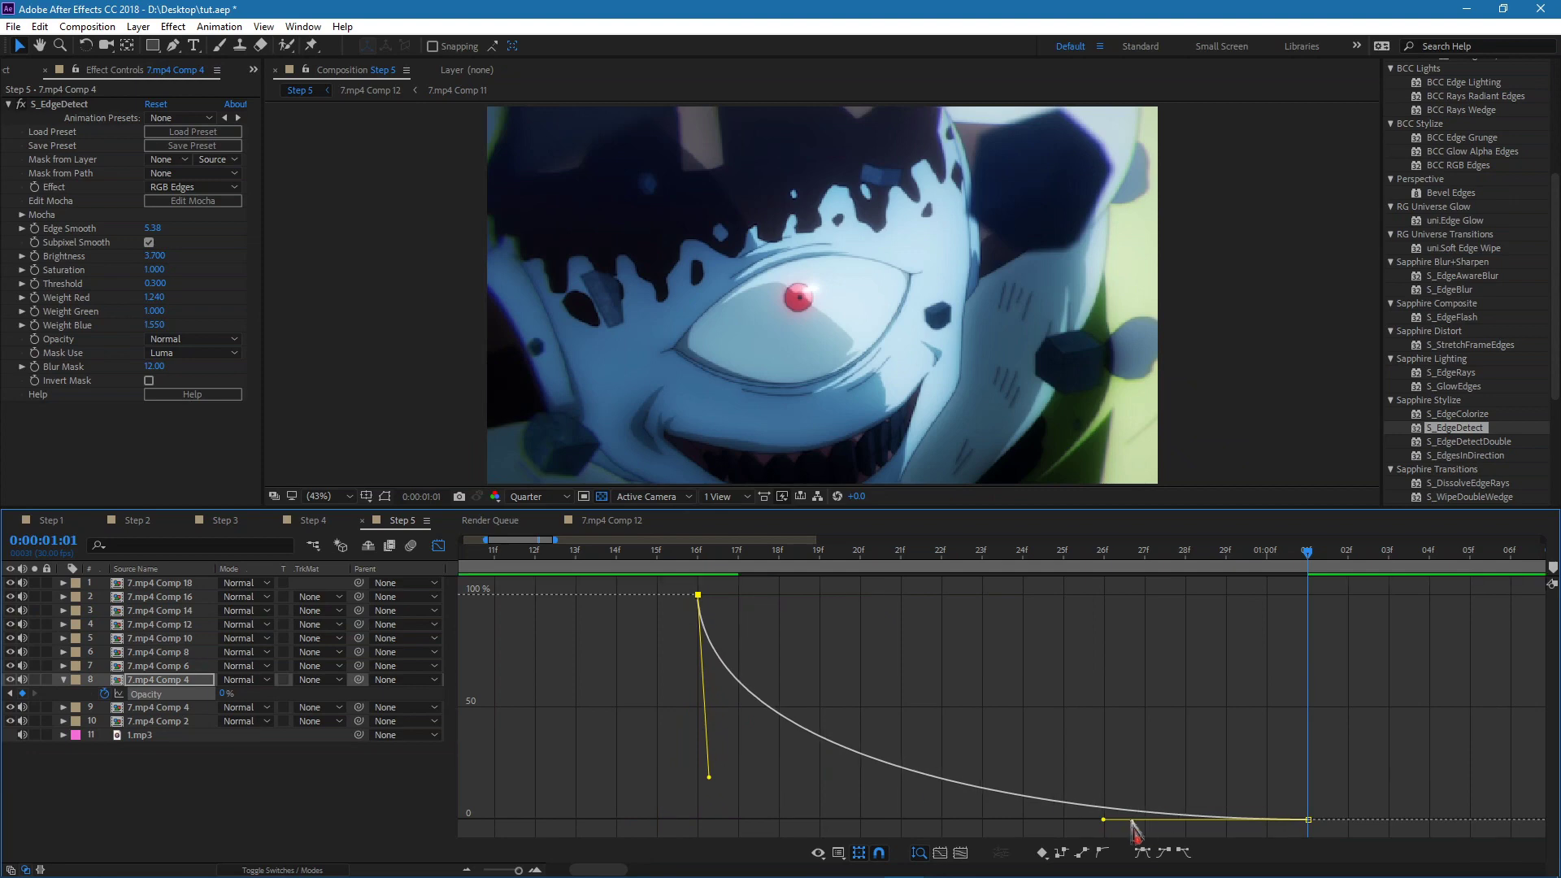
pyautogui.moveTo(1106, 824); pyautogui.dragTo(748, 821)
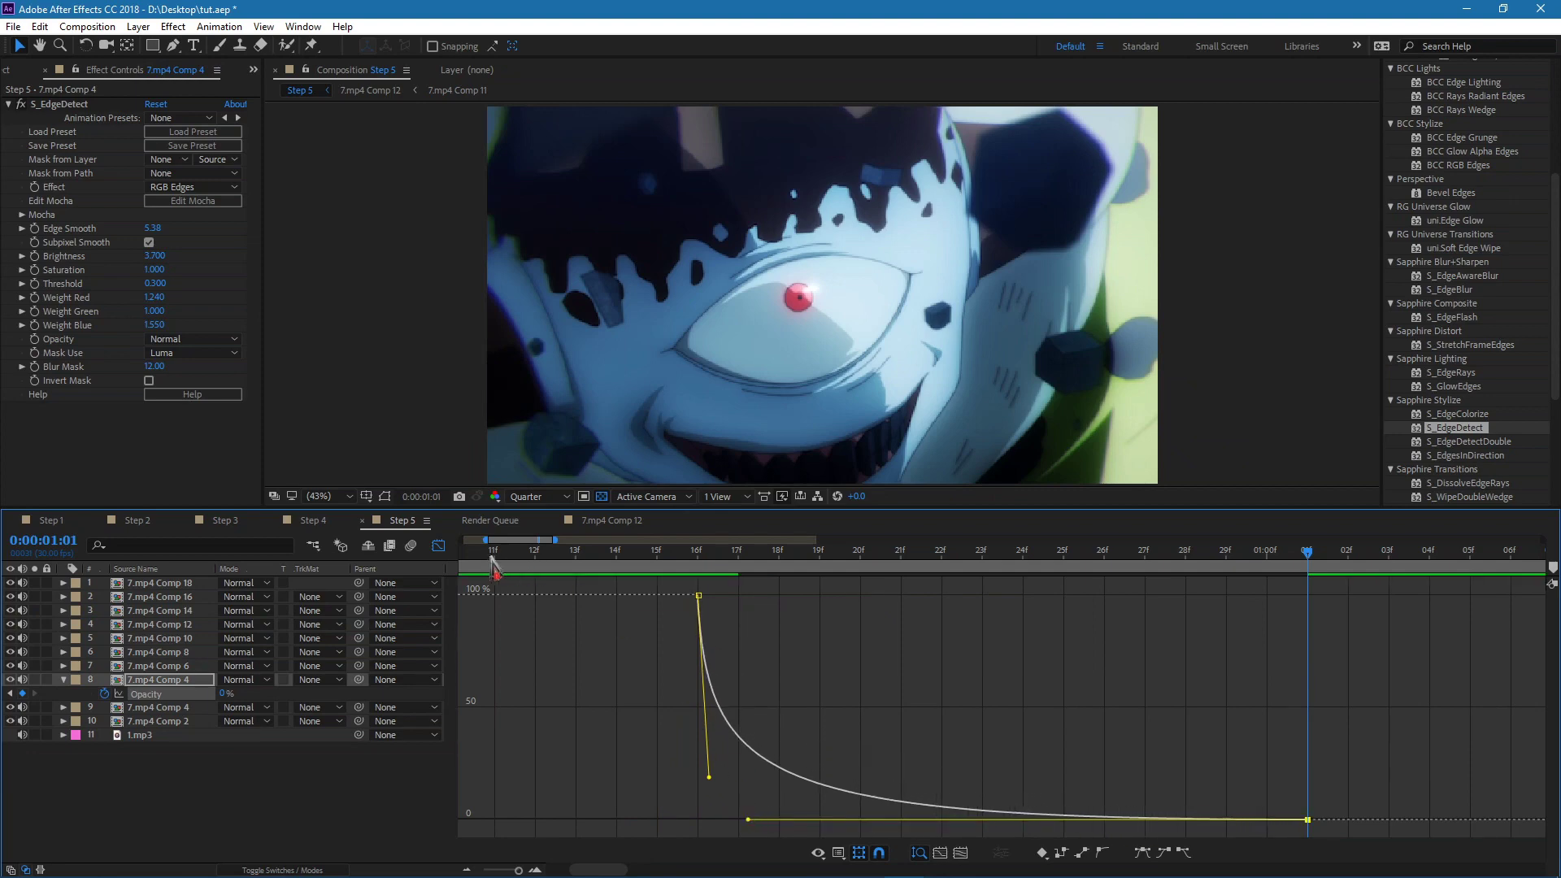
pyautogui.click(438, 545)
# Return to 0:00:00:16 and set the upper 7.mp4 Comp 4 layer's blending mode to Add.
pyautogui.press(';')
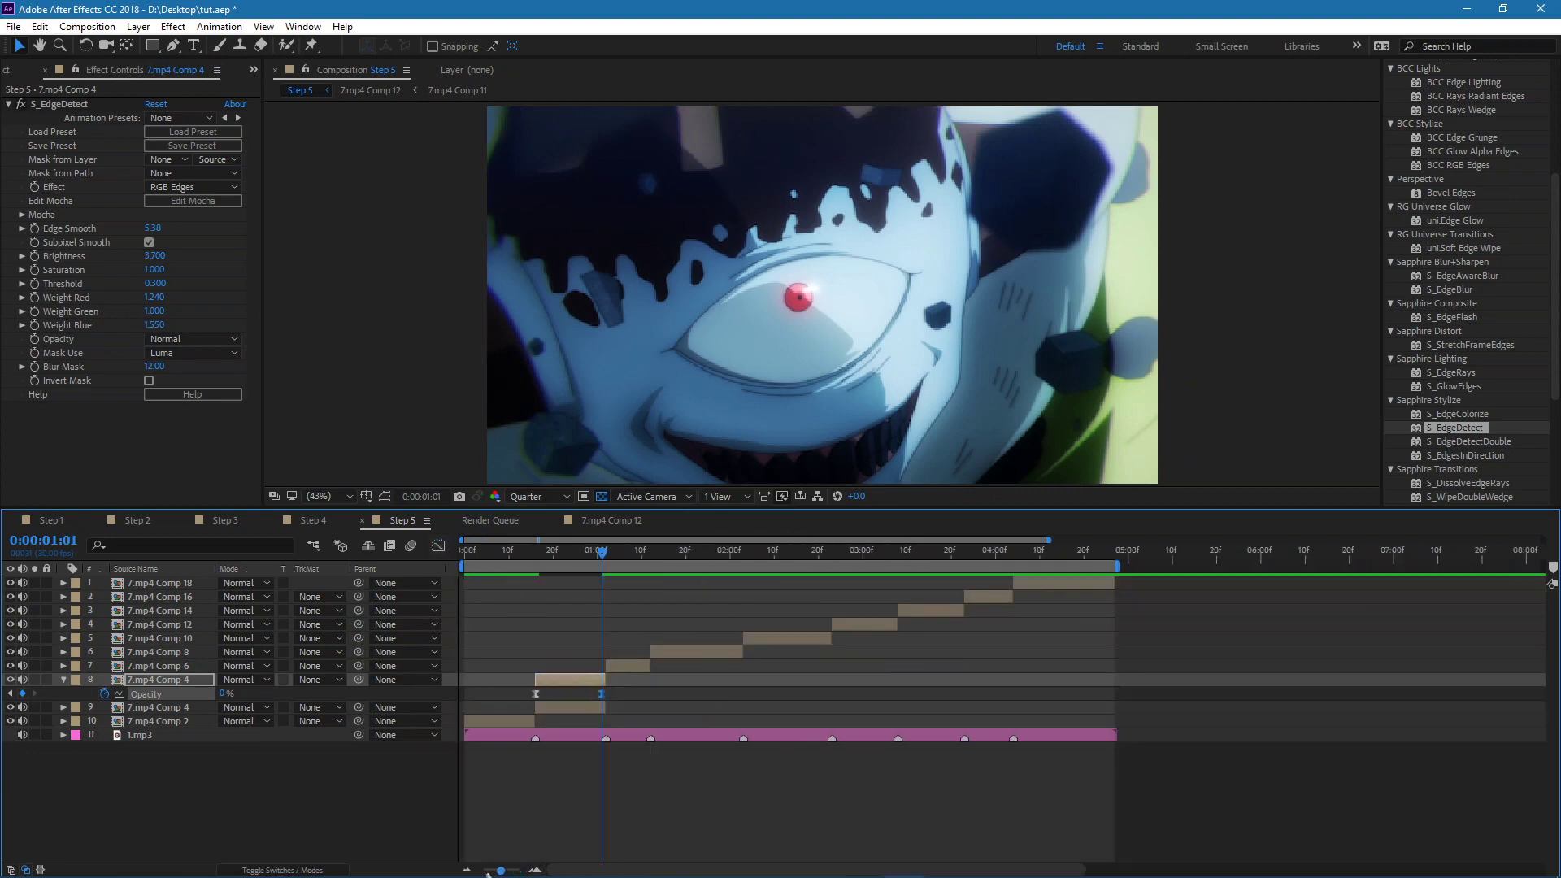
pyautogui.click(506, 556)
pyautogui.moveTo(500, 559); pyautogui.dragTo(540, 560)
pyautogui.press('j')
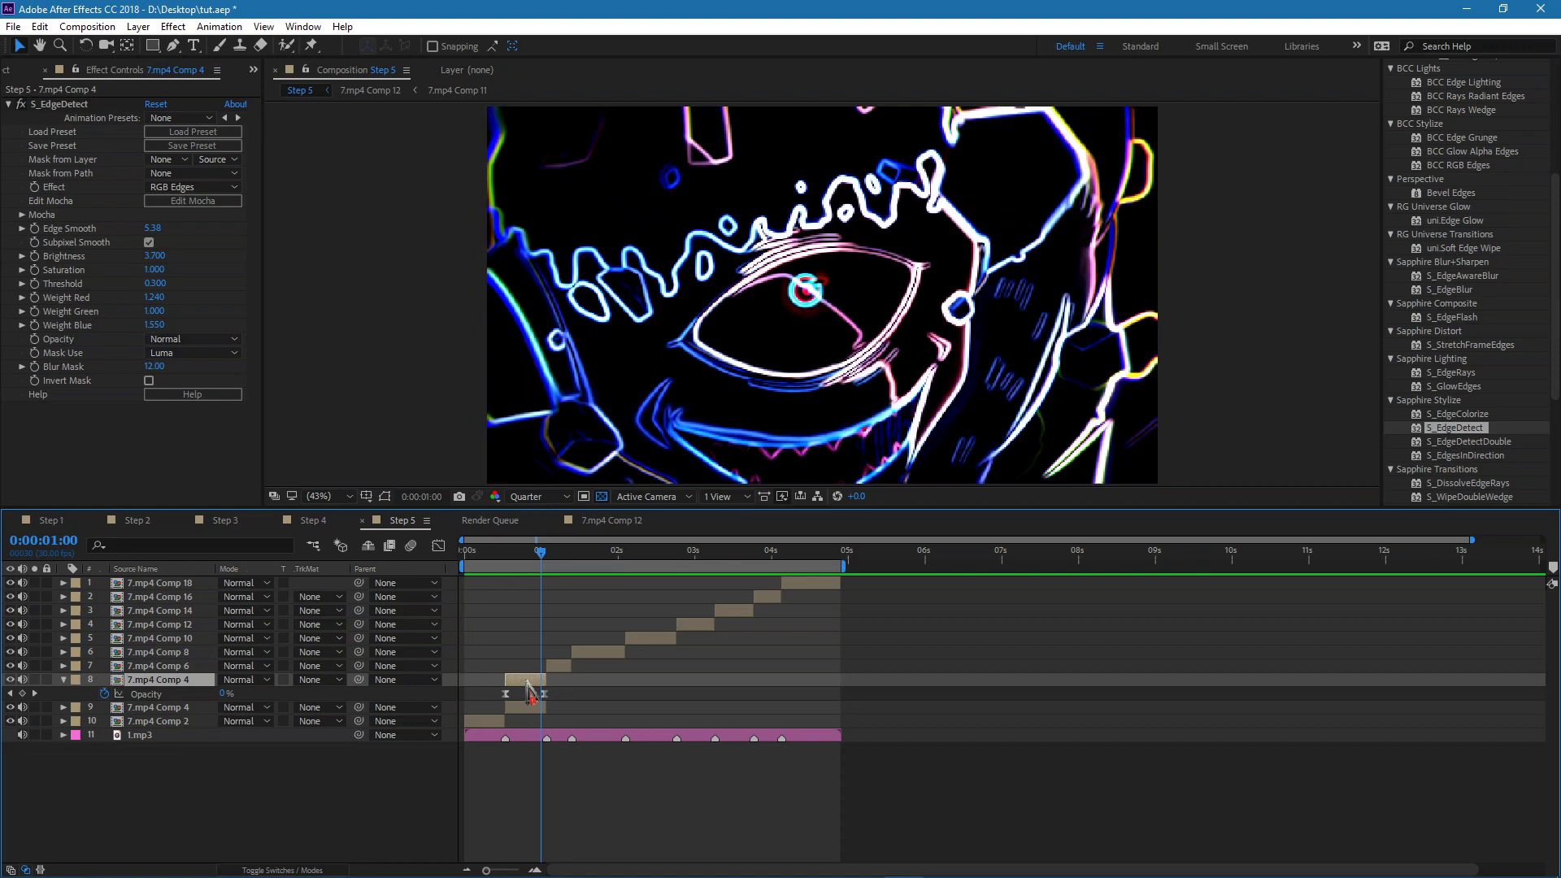
pyautogui.click(262, 683)
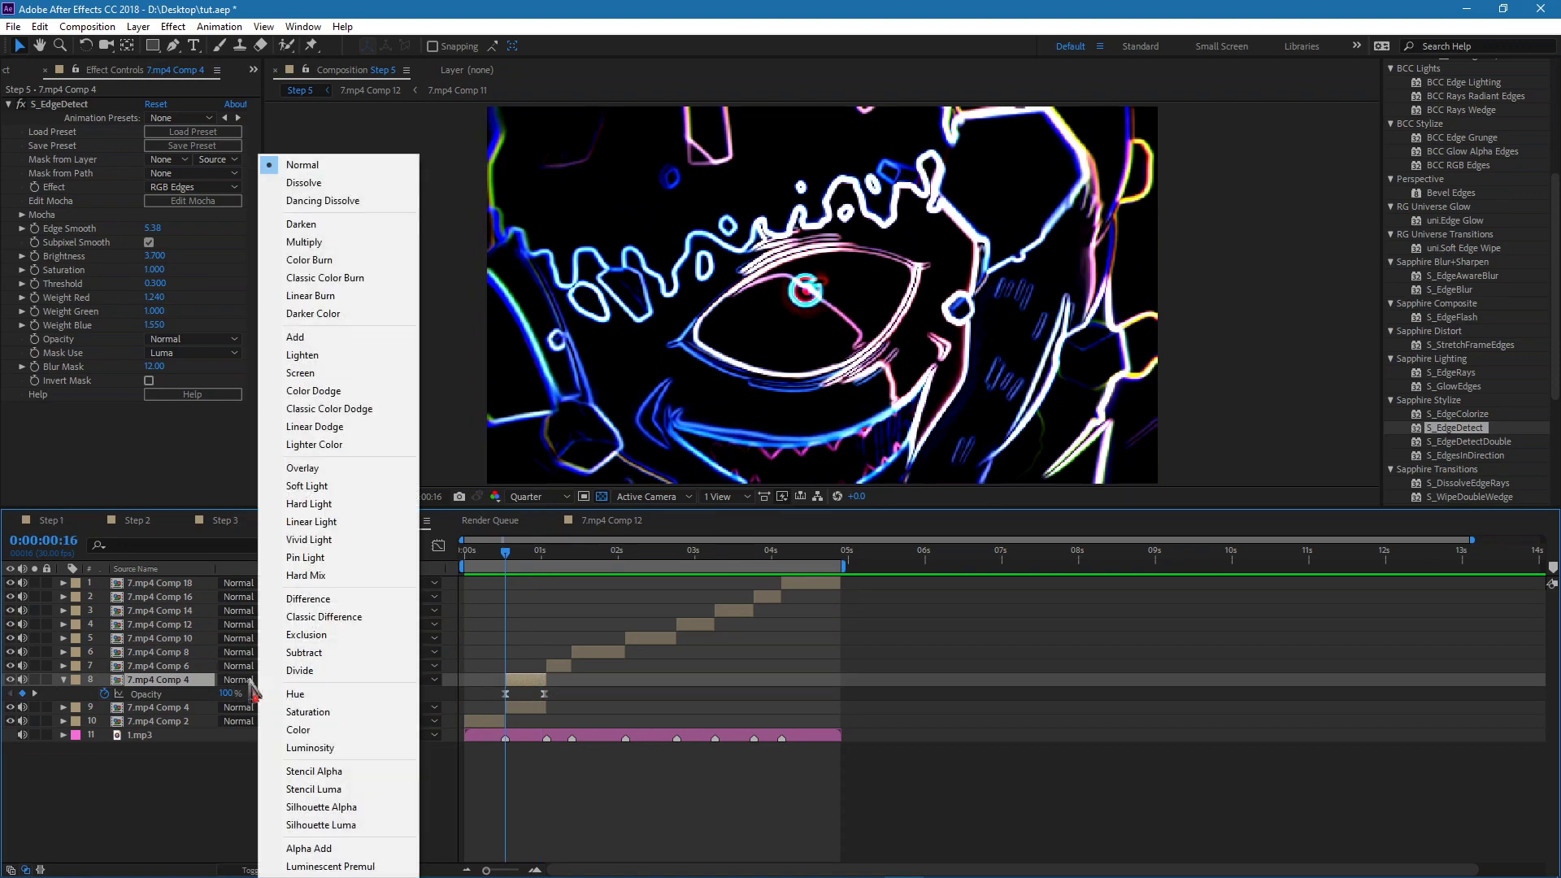
pyautogui.click(201, 785)
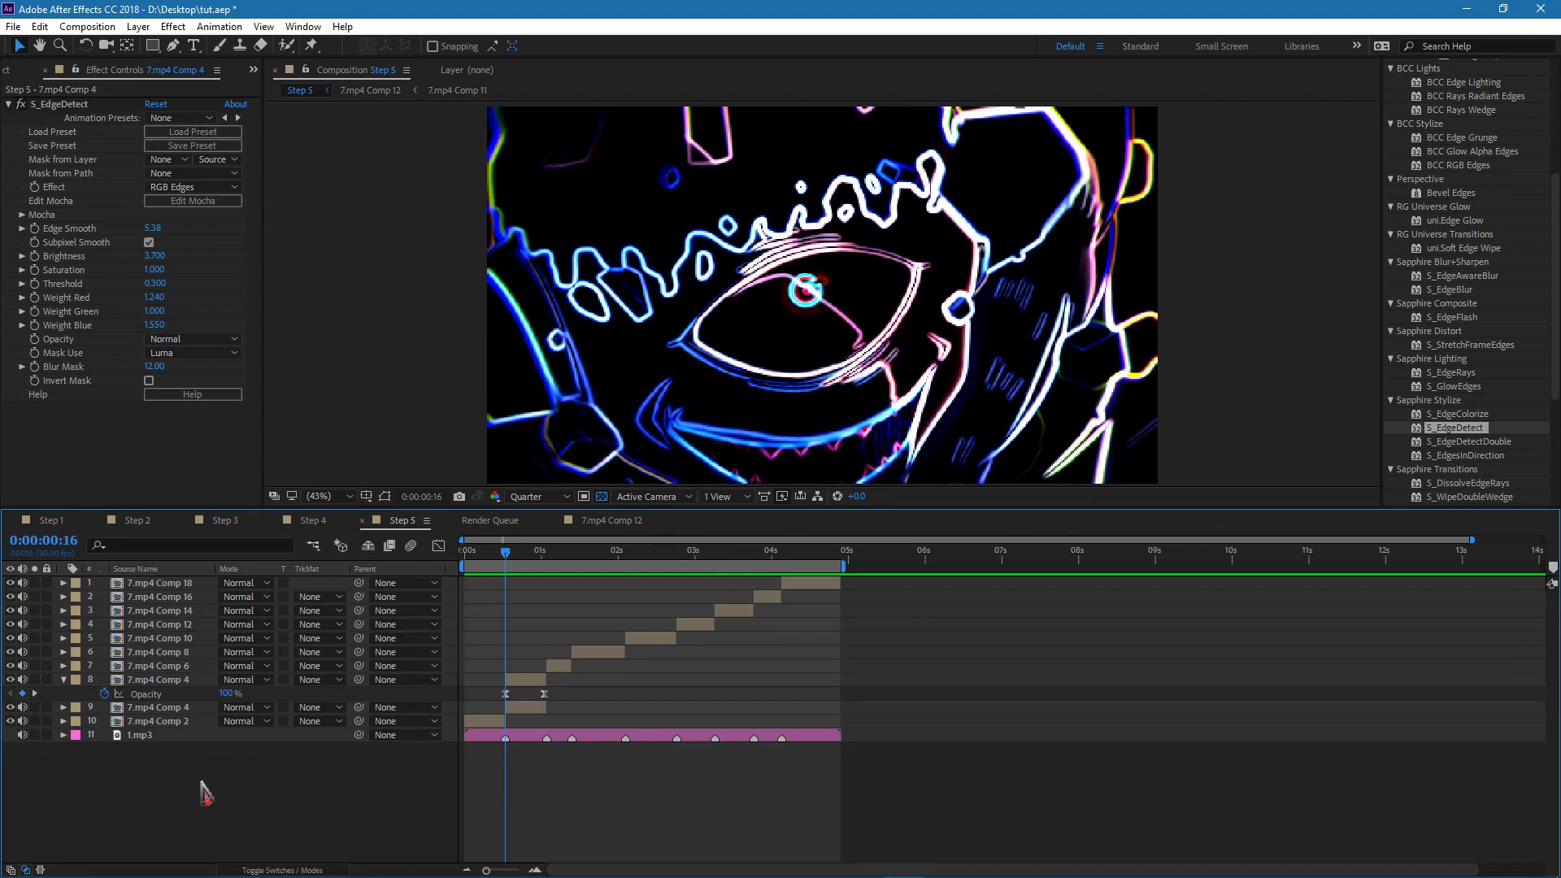
pyautogui.press('F4')
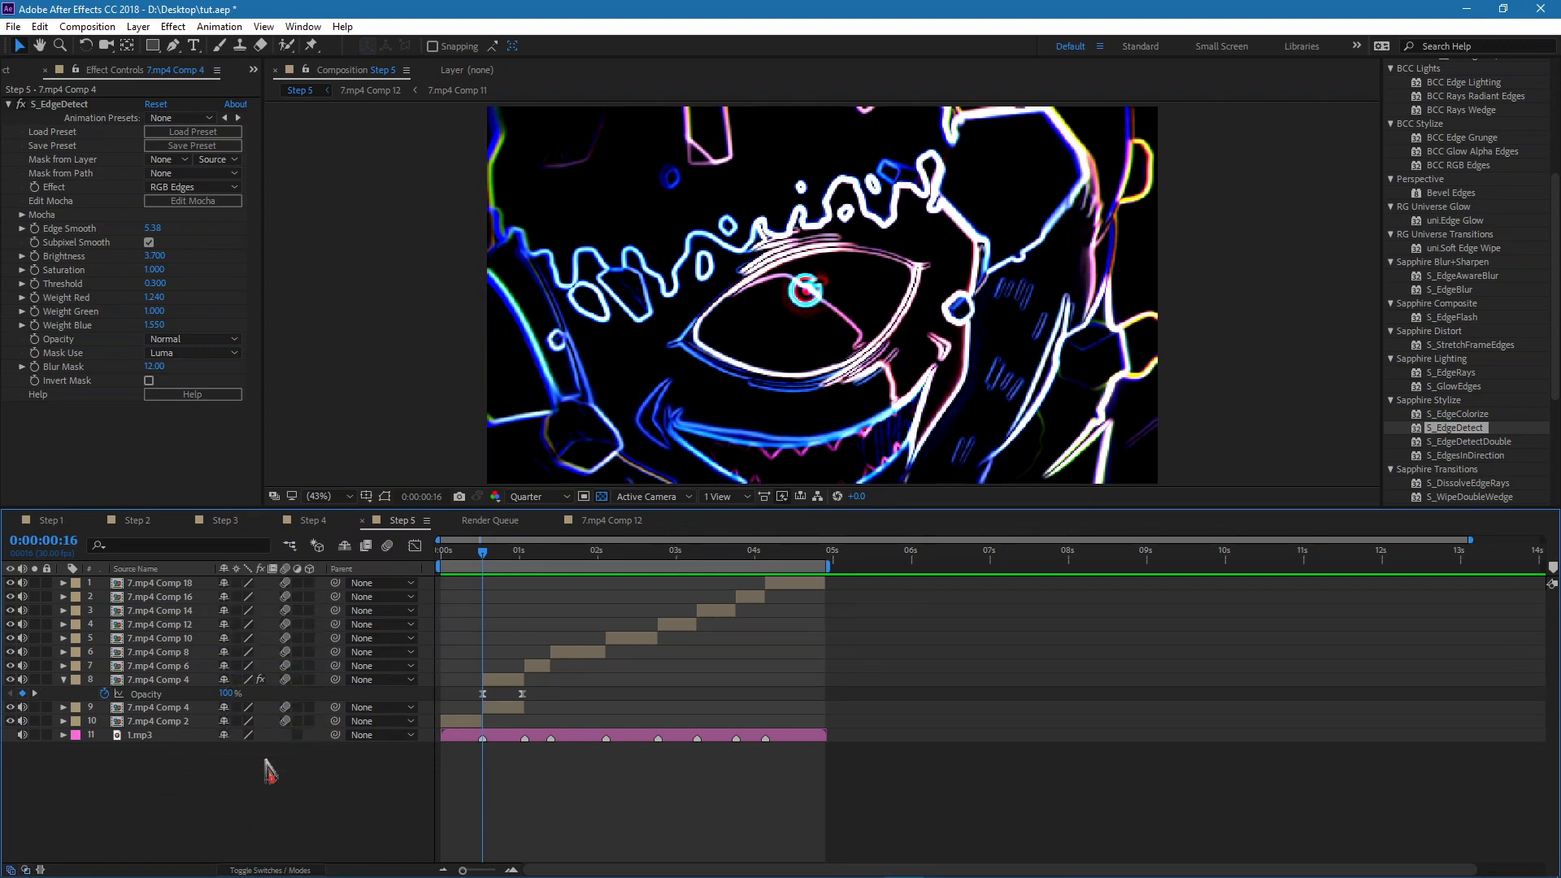
pyautogui.press('F4')
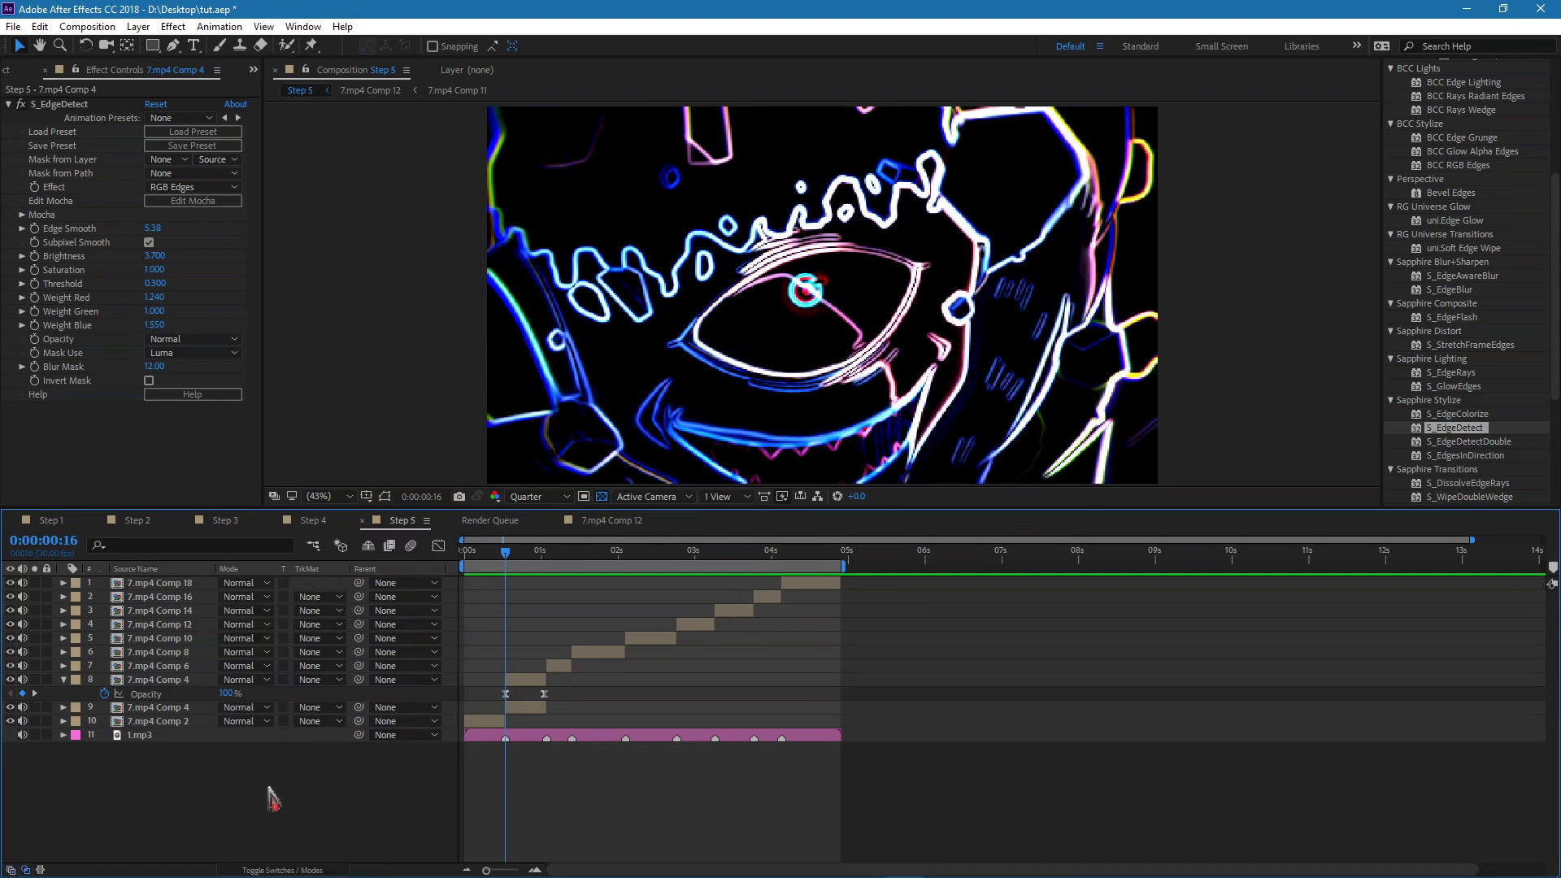
pyautogui.click(252, 680)
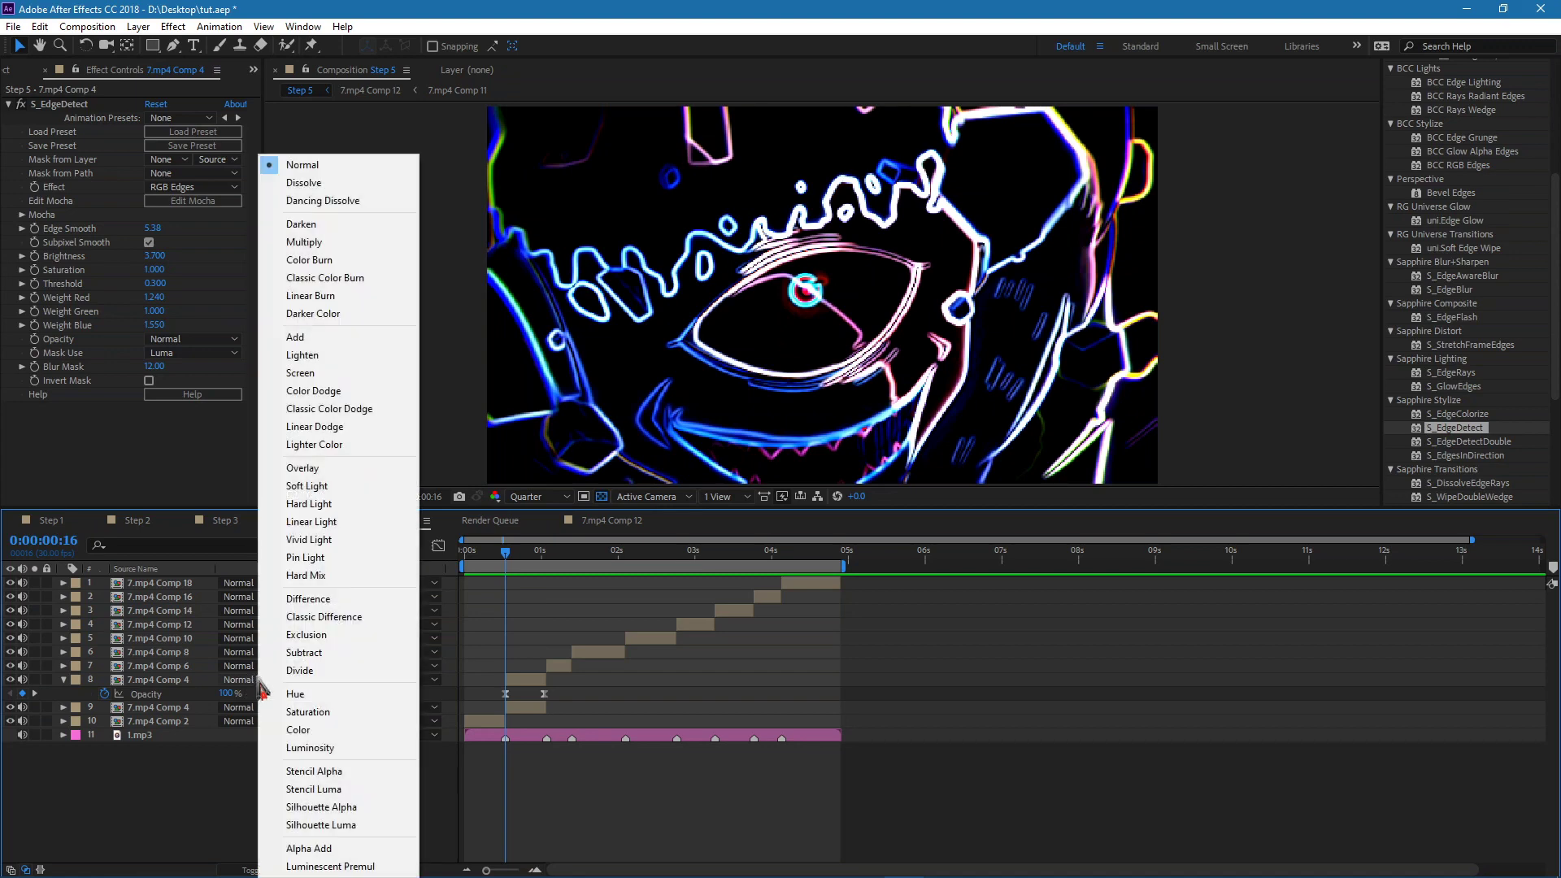
pyautogui.click(325, 340)
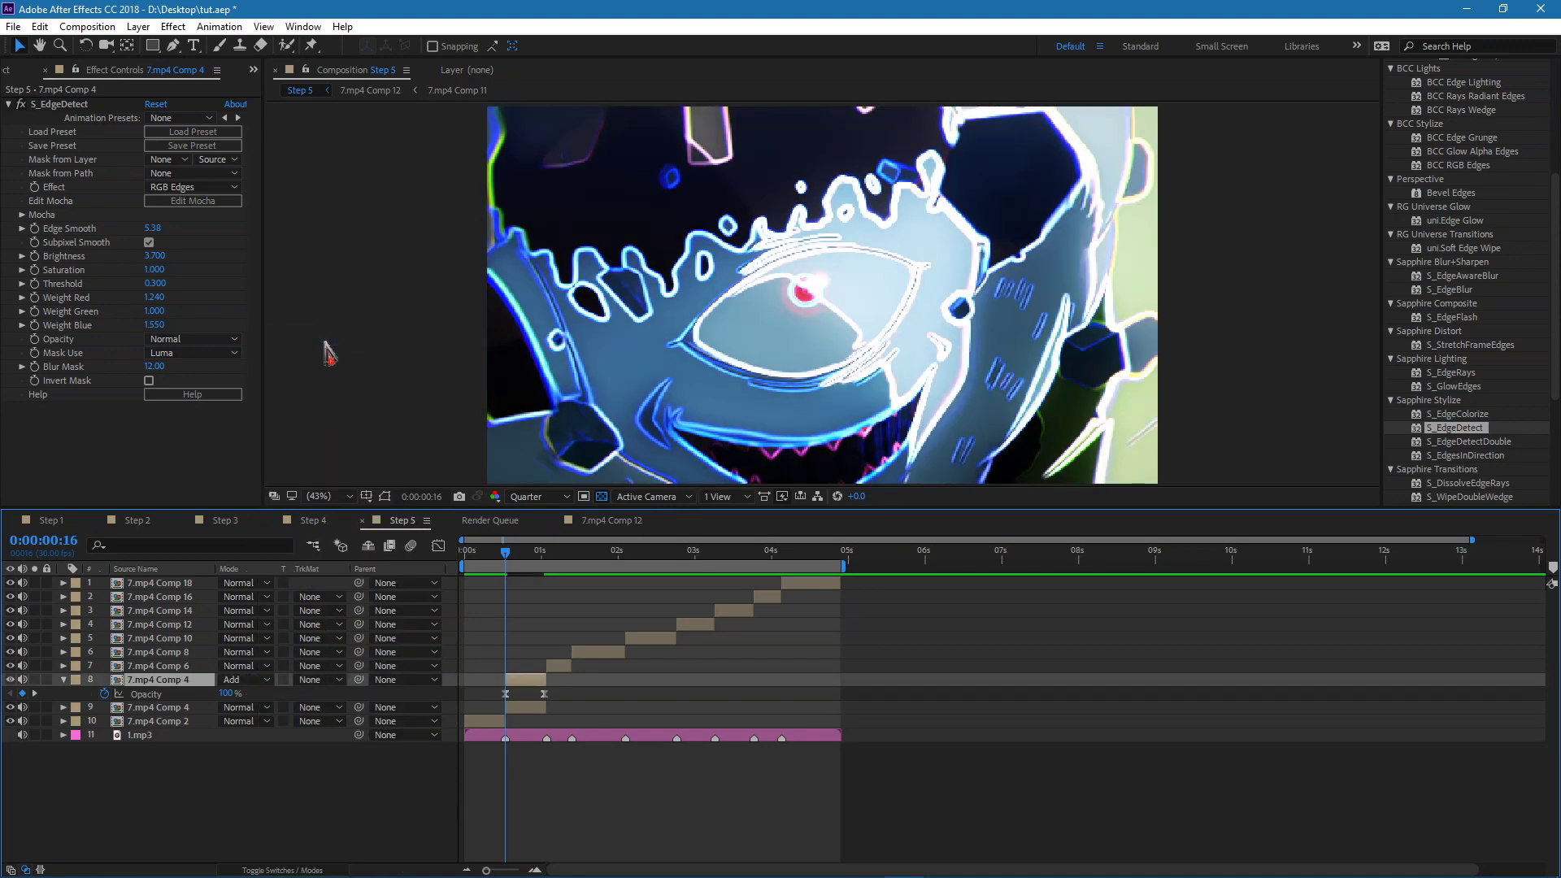
# Go to the start of 7.mp4 Comp 12 at 0:00:02:23, duplicate the layer and apply S_EdgeDetect to the upper copy.
pyautogui.moveTo(498, 559); pyautogui.dragTo(561, 559)
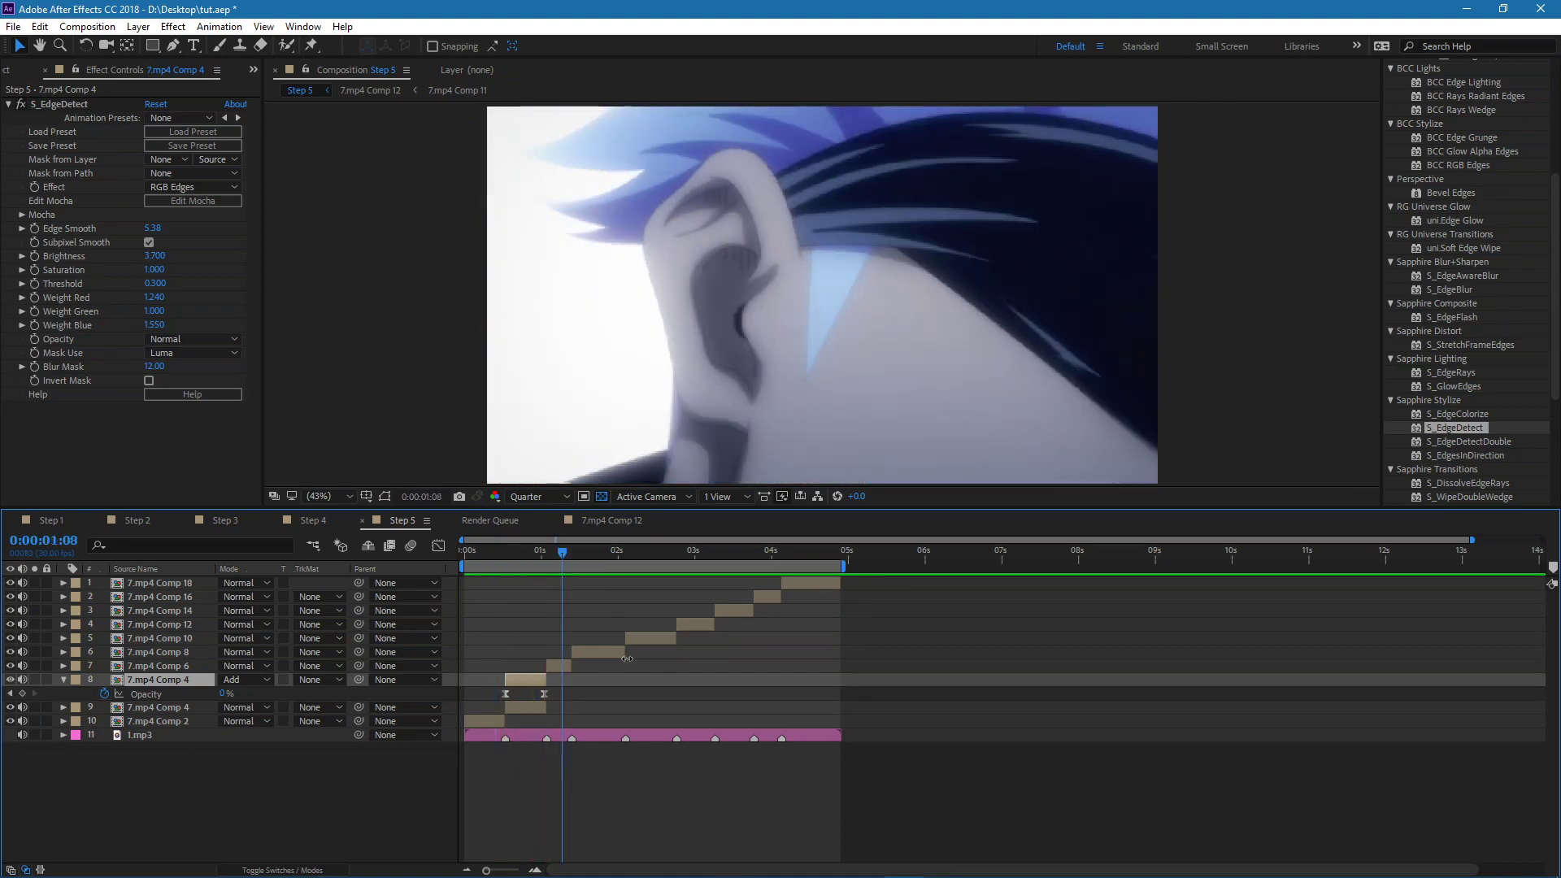
pyautogui.click(585, 557)
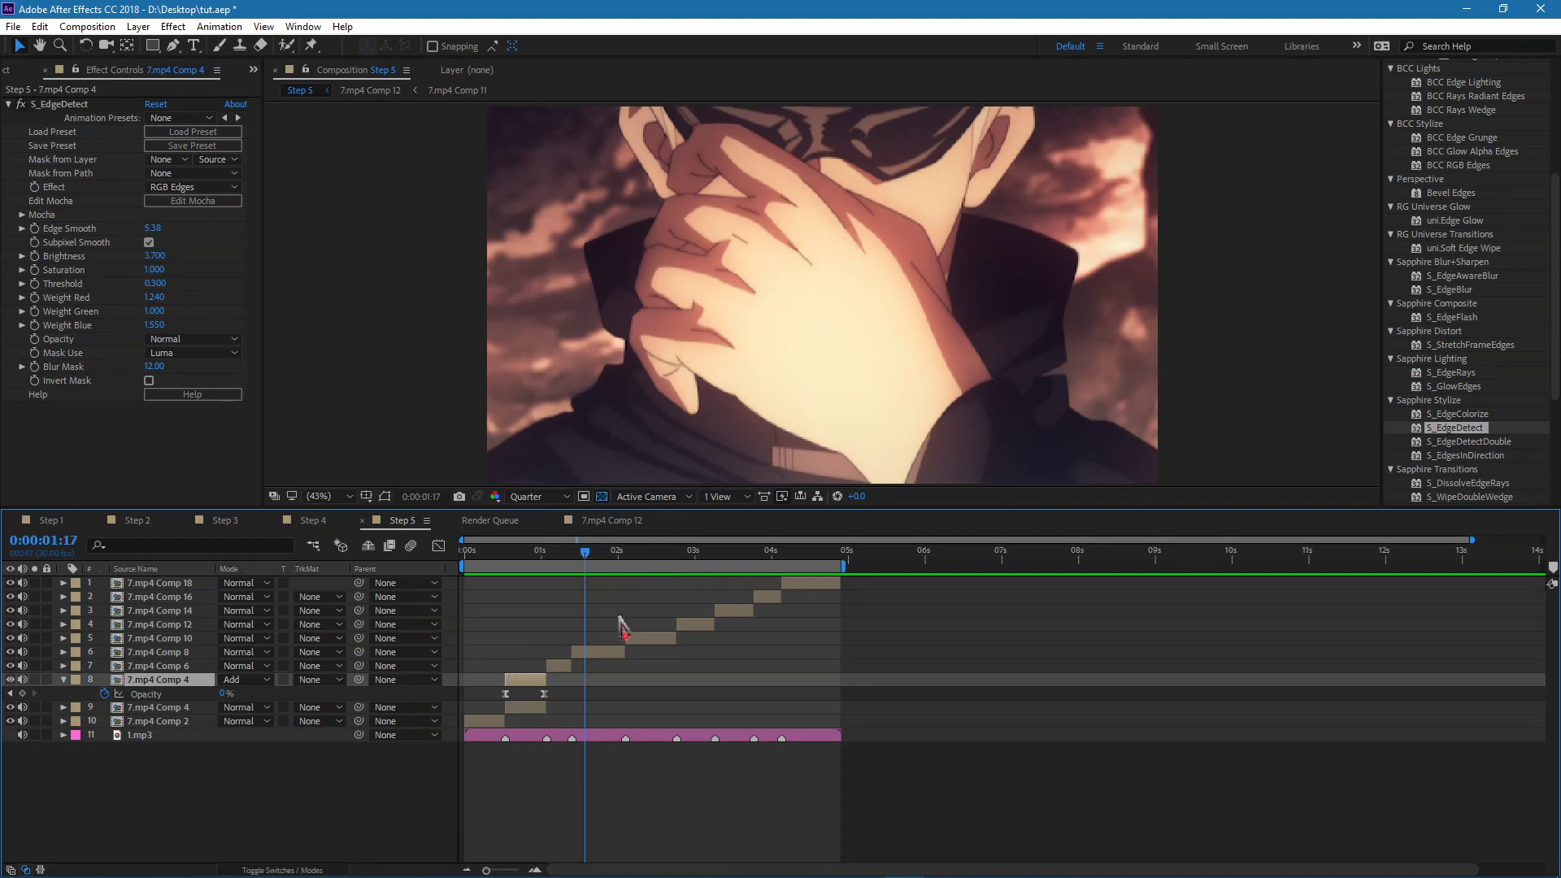
pyautogui.click(619, 557)
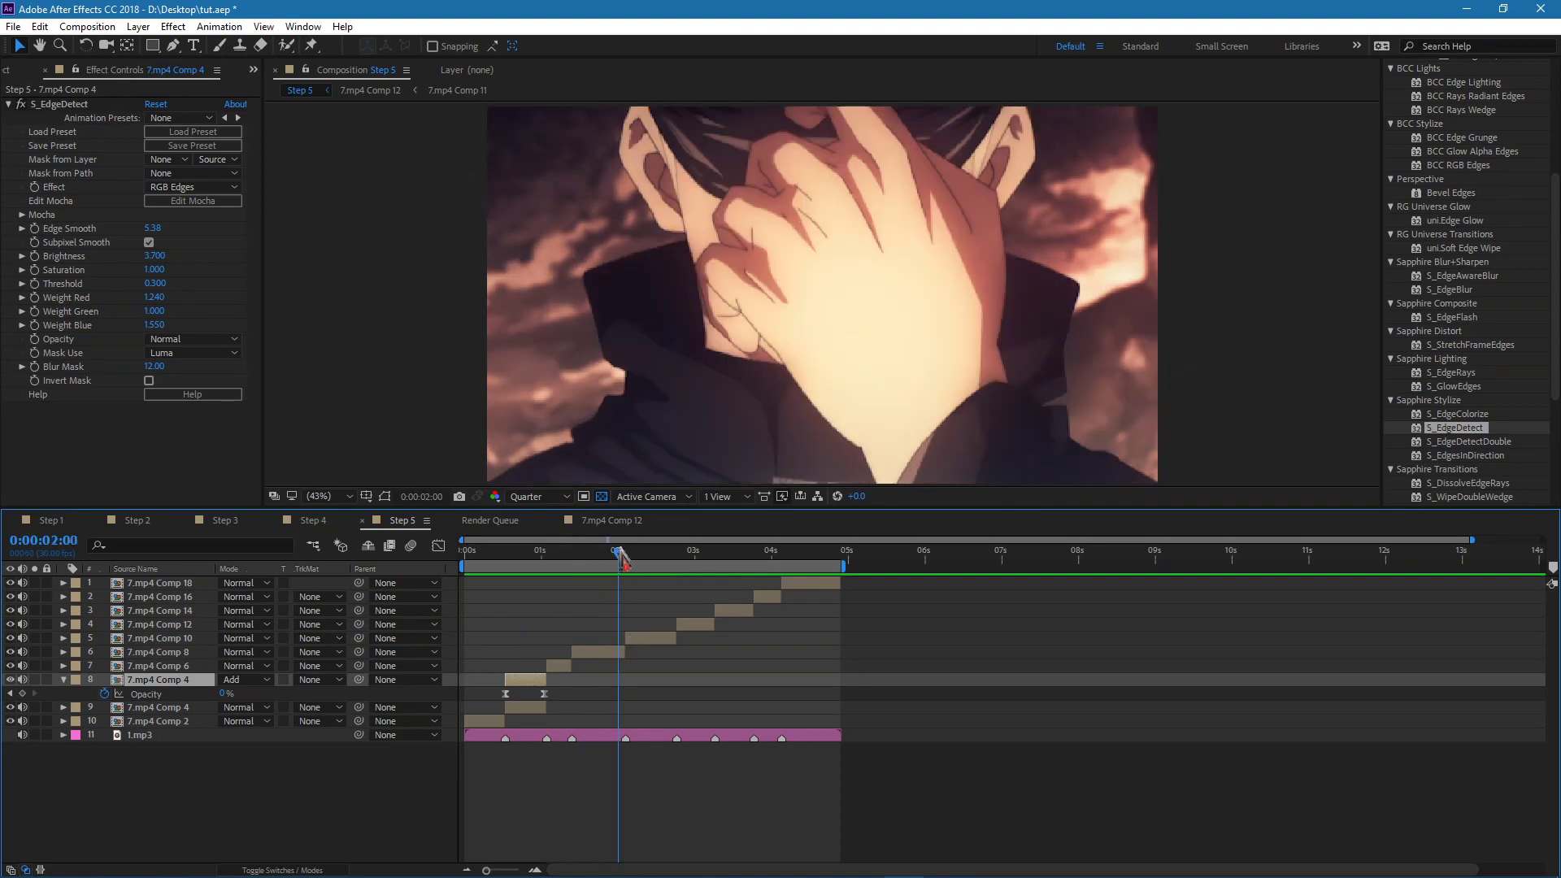
pyautogui.press('k')
pyautogui.press('k')
pyautogui.click(693, 626)
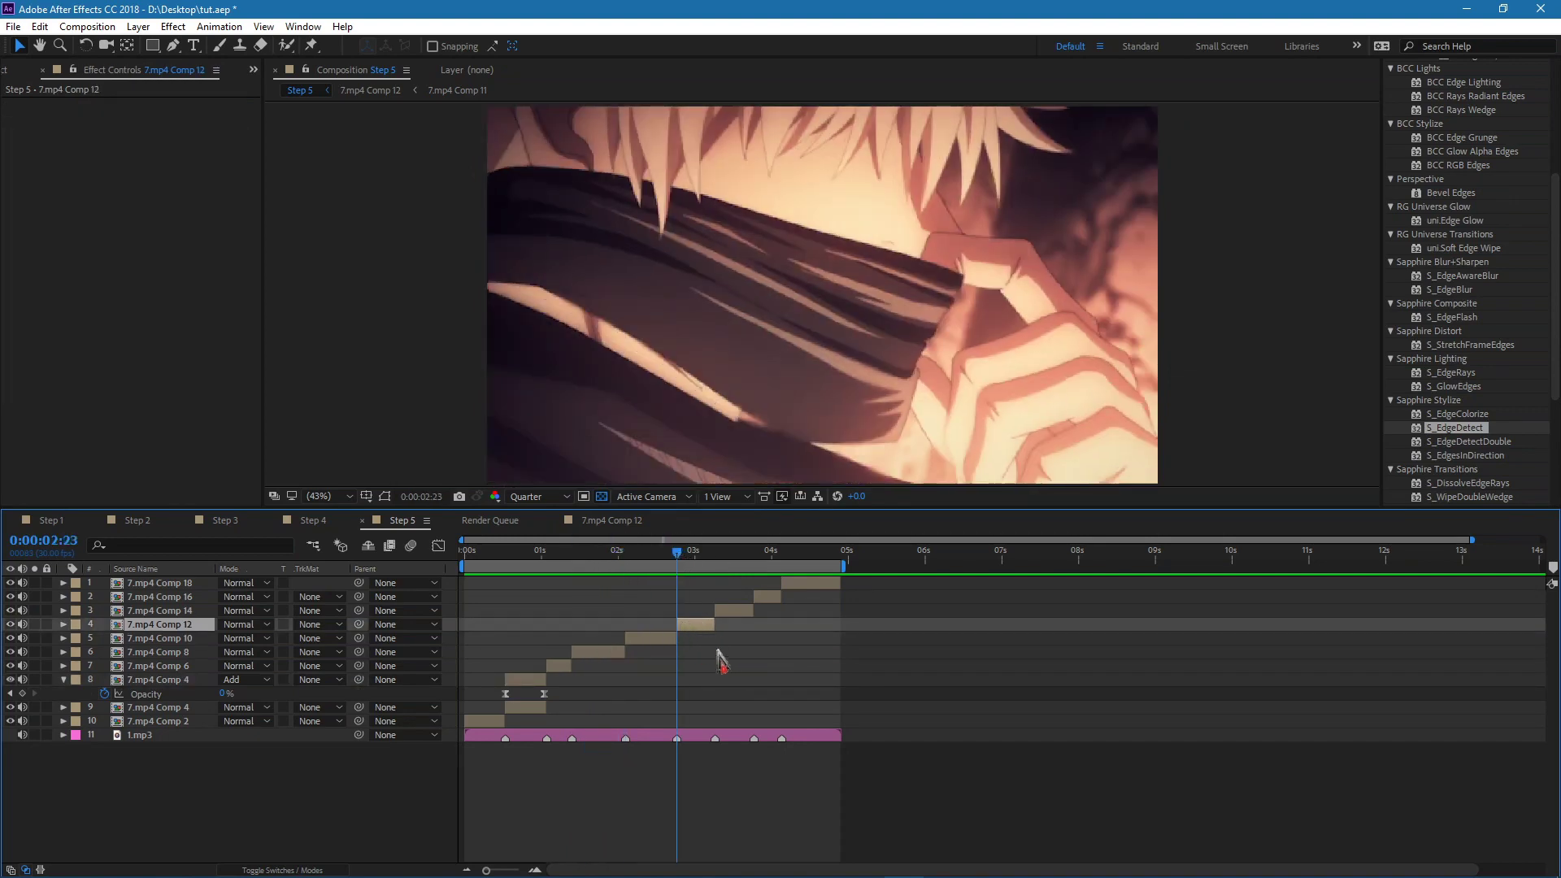
pyautogui.hotkey('ctrl', 'd')
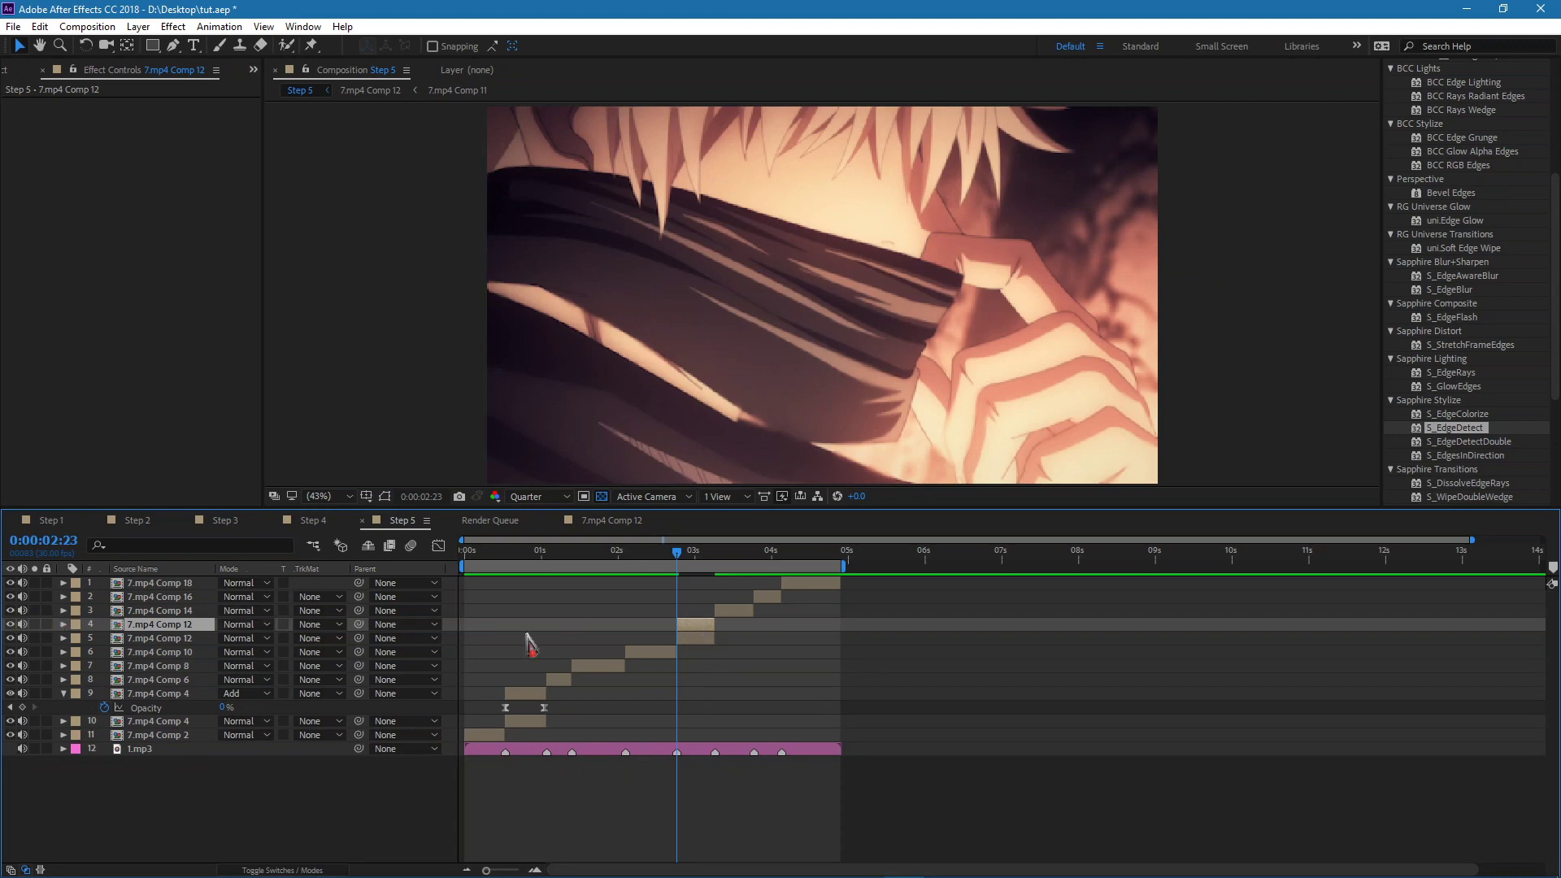
pyautogui.moveTo(1446, 428); pyautogui.dragTo(692, 634)
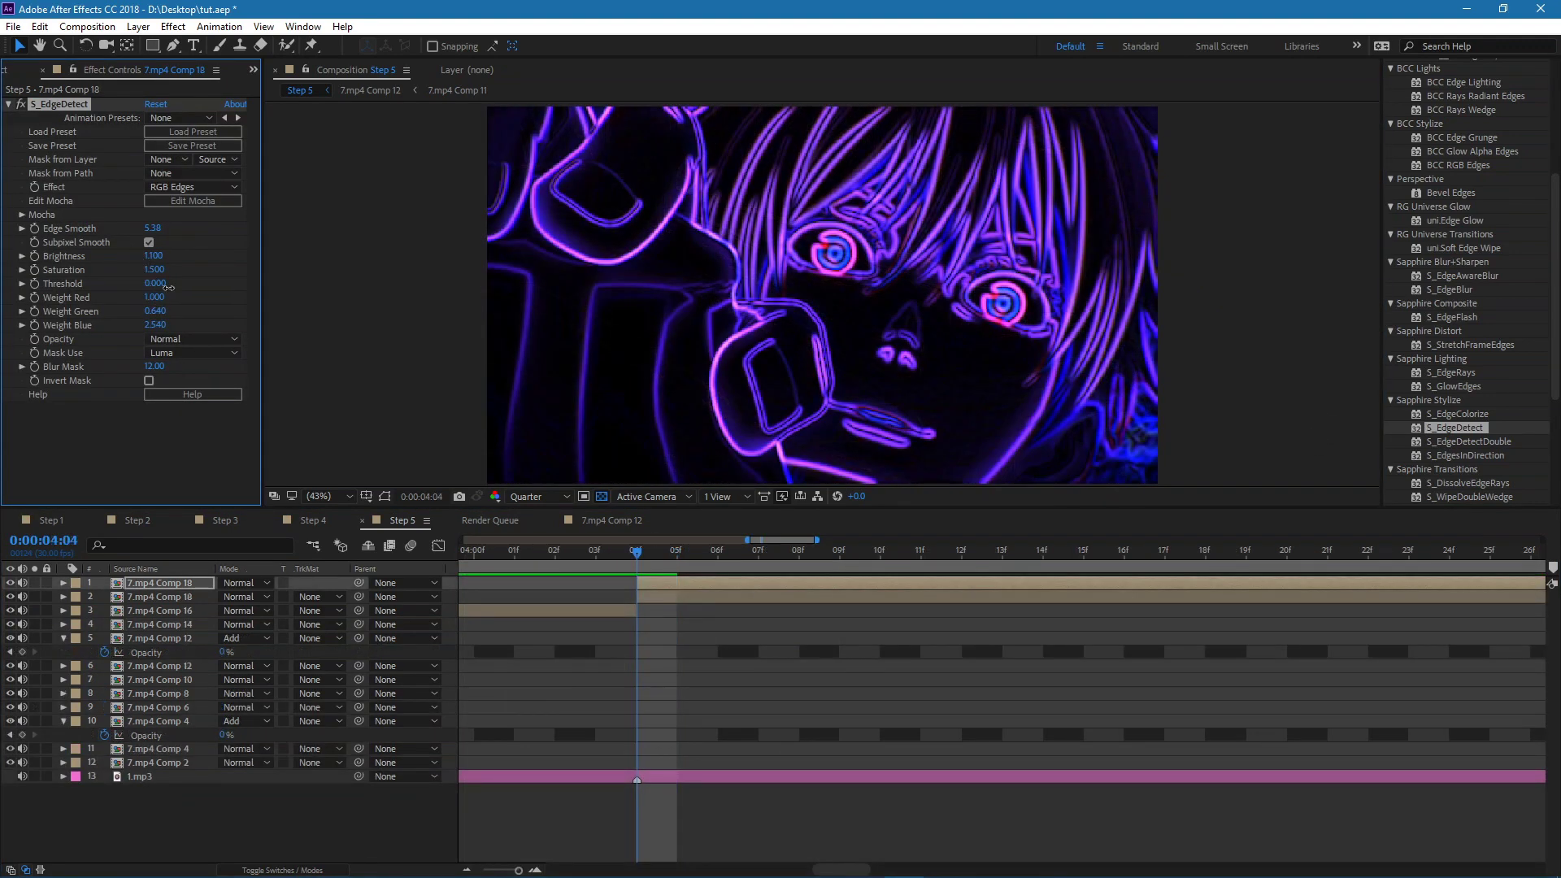
# Set the upper 7.mp4 Comp 18's S_EdgeDetect Threshold to 0.060 and animate its Scale from 100% at 0:00:04:04 to 138% at 0:00:04:26.
pyautogui.moveTo(169, 287); pyautogui.dragTo(174, 287)
pyautogui.press('s')
pyautogui.click(105, 597)
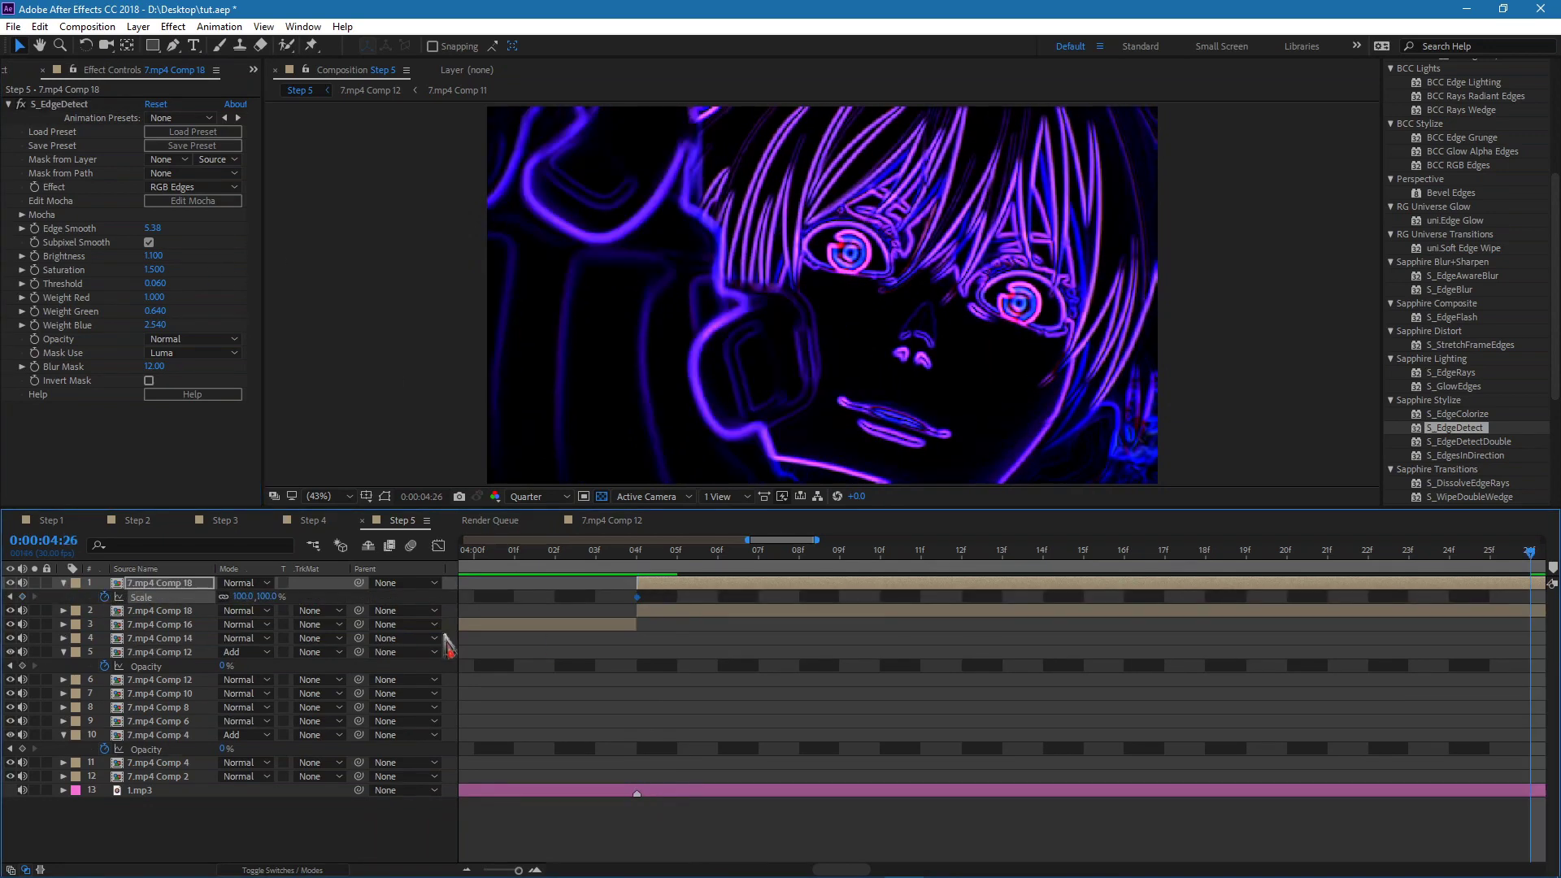
pyautogui.moveTo(637, 599); pyautogui.dragTo(1244, 651)
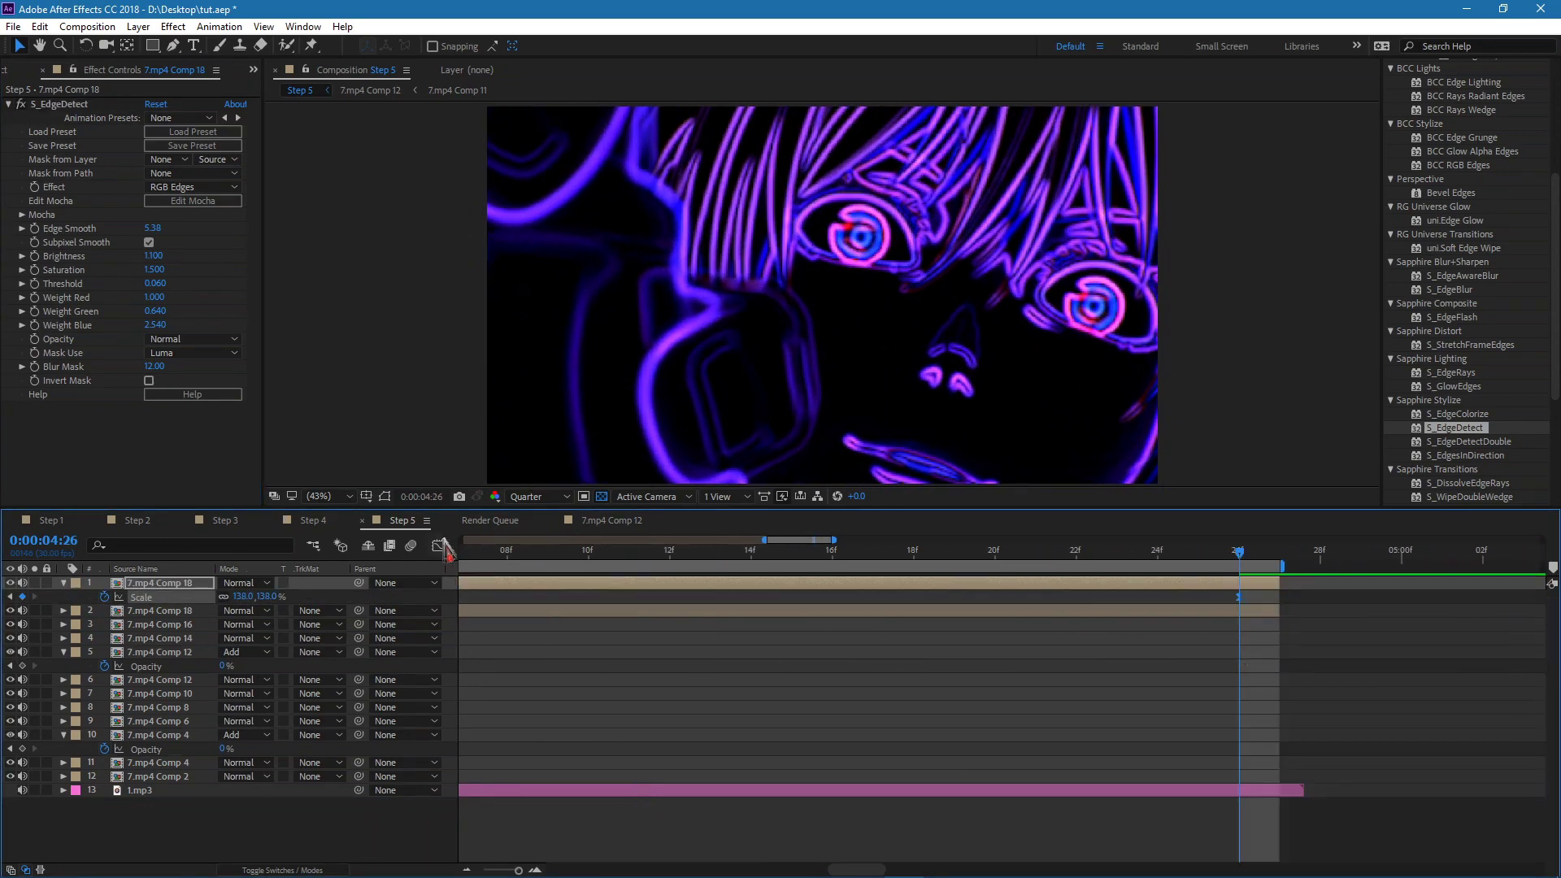
pyautogui.click(440, 546)
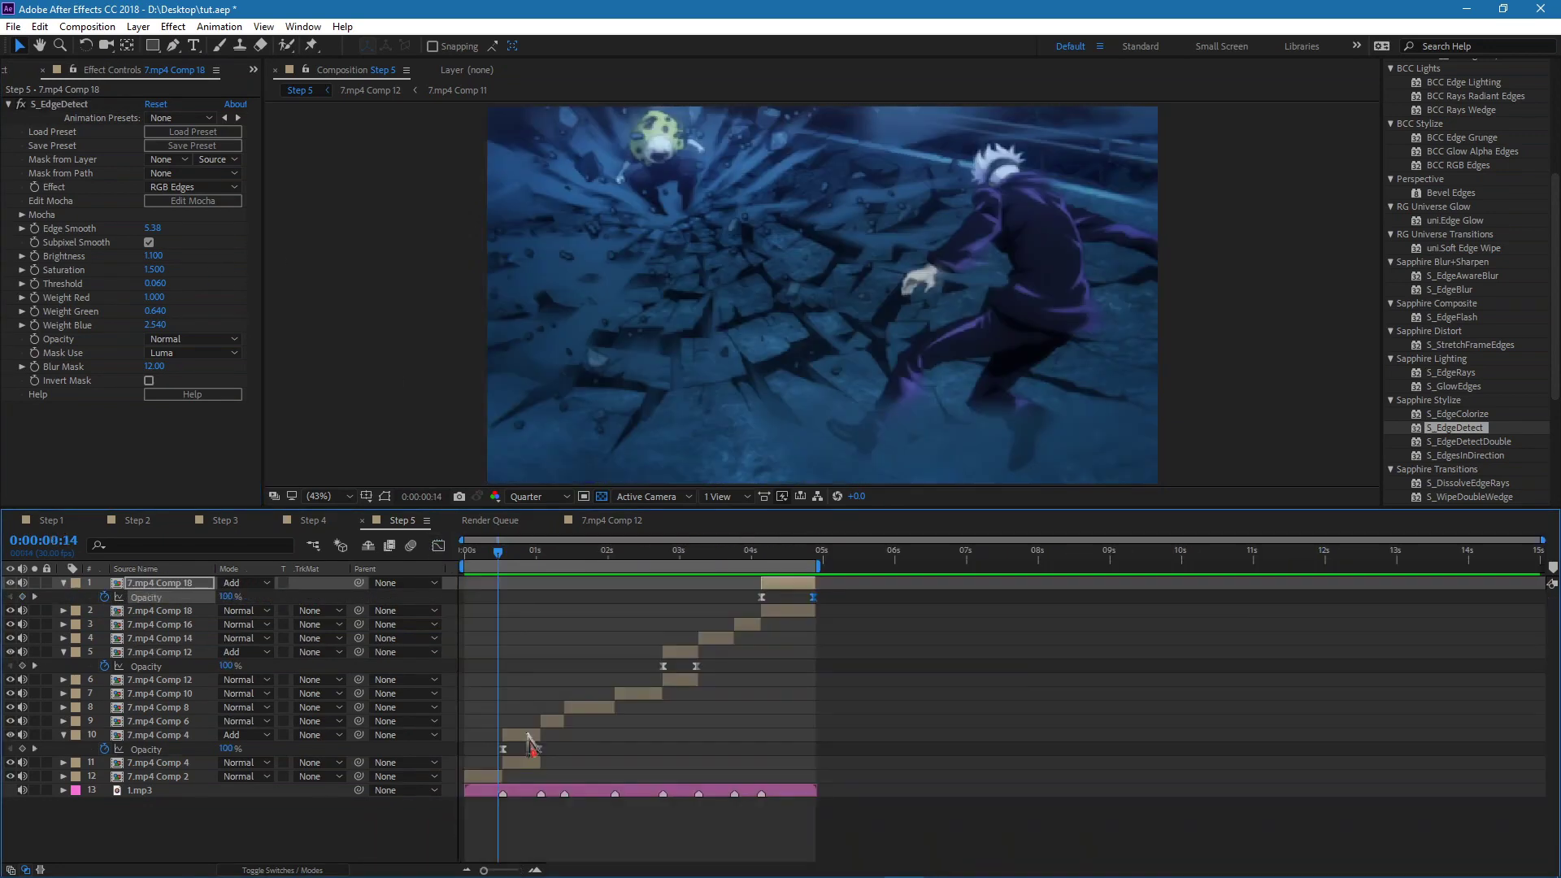
# Pre-compose both 7.mp4 Comp 4 layers together, adjusting the composition duration to the time span of the selected layers.
pyautogui.click(529, 735)
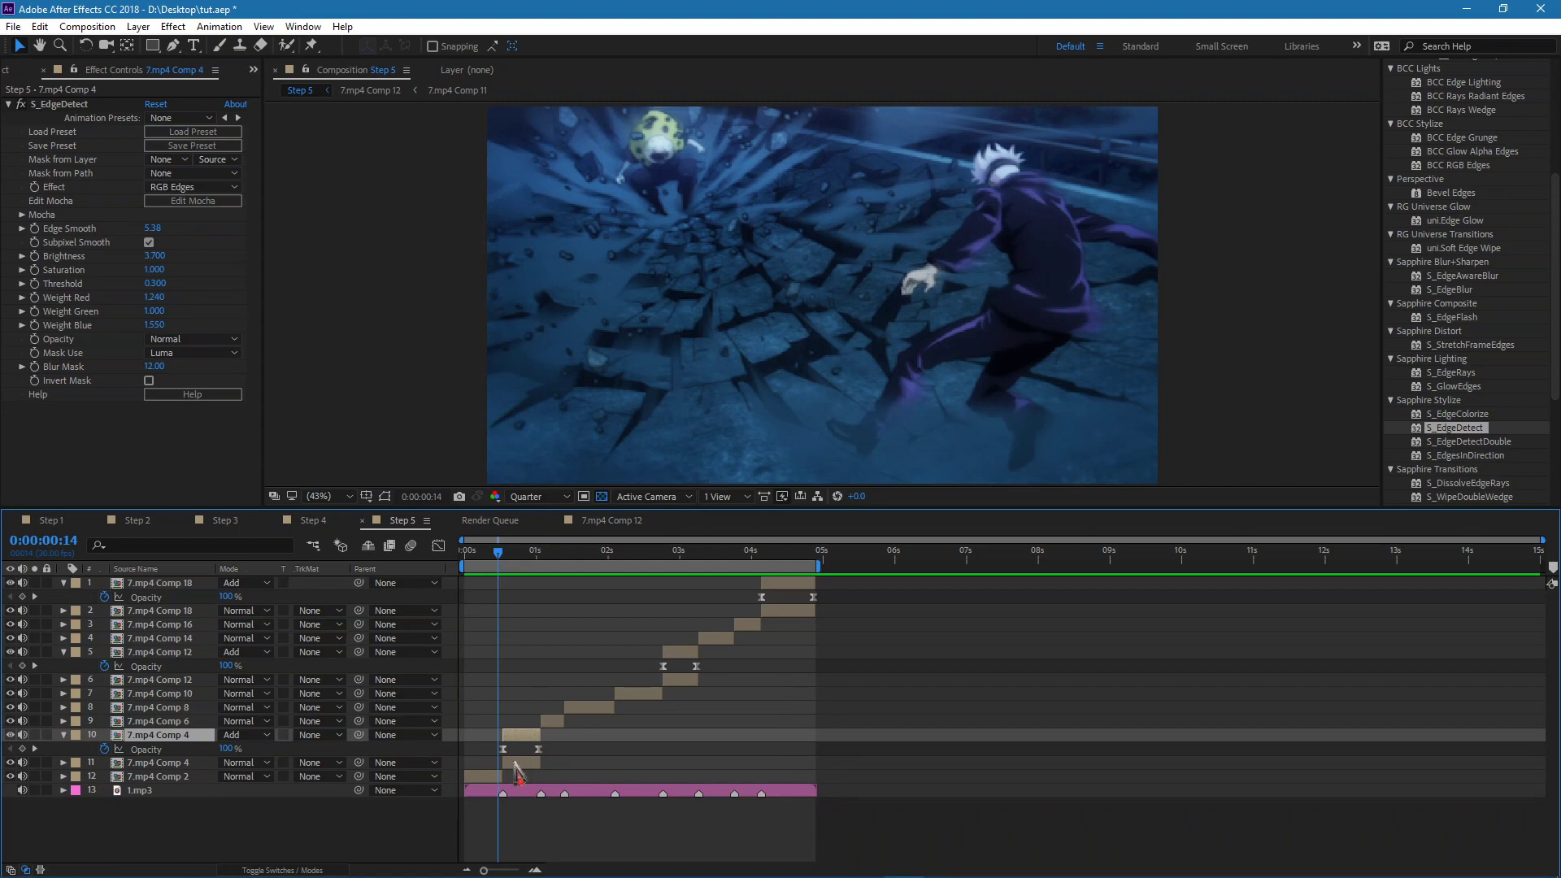
pyautogui.keyDown('shift'); pyautogui.click(514, 765); pyautogui.keyUp('shift')
pyautogui.rightClick(518, 766)
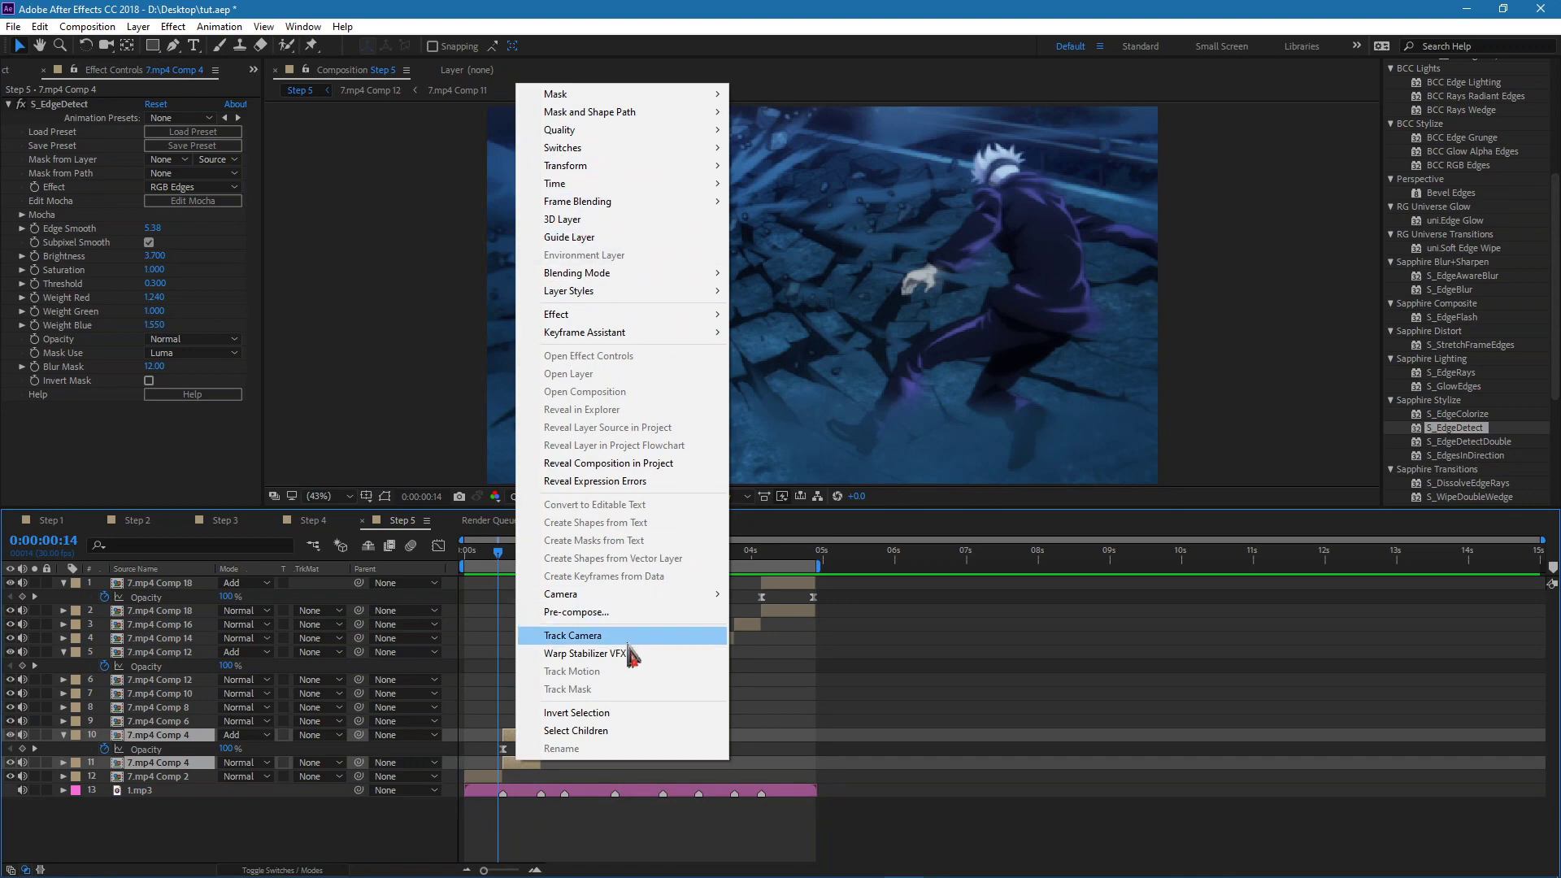
pyautogui.click(615, 612)
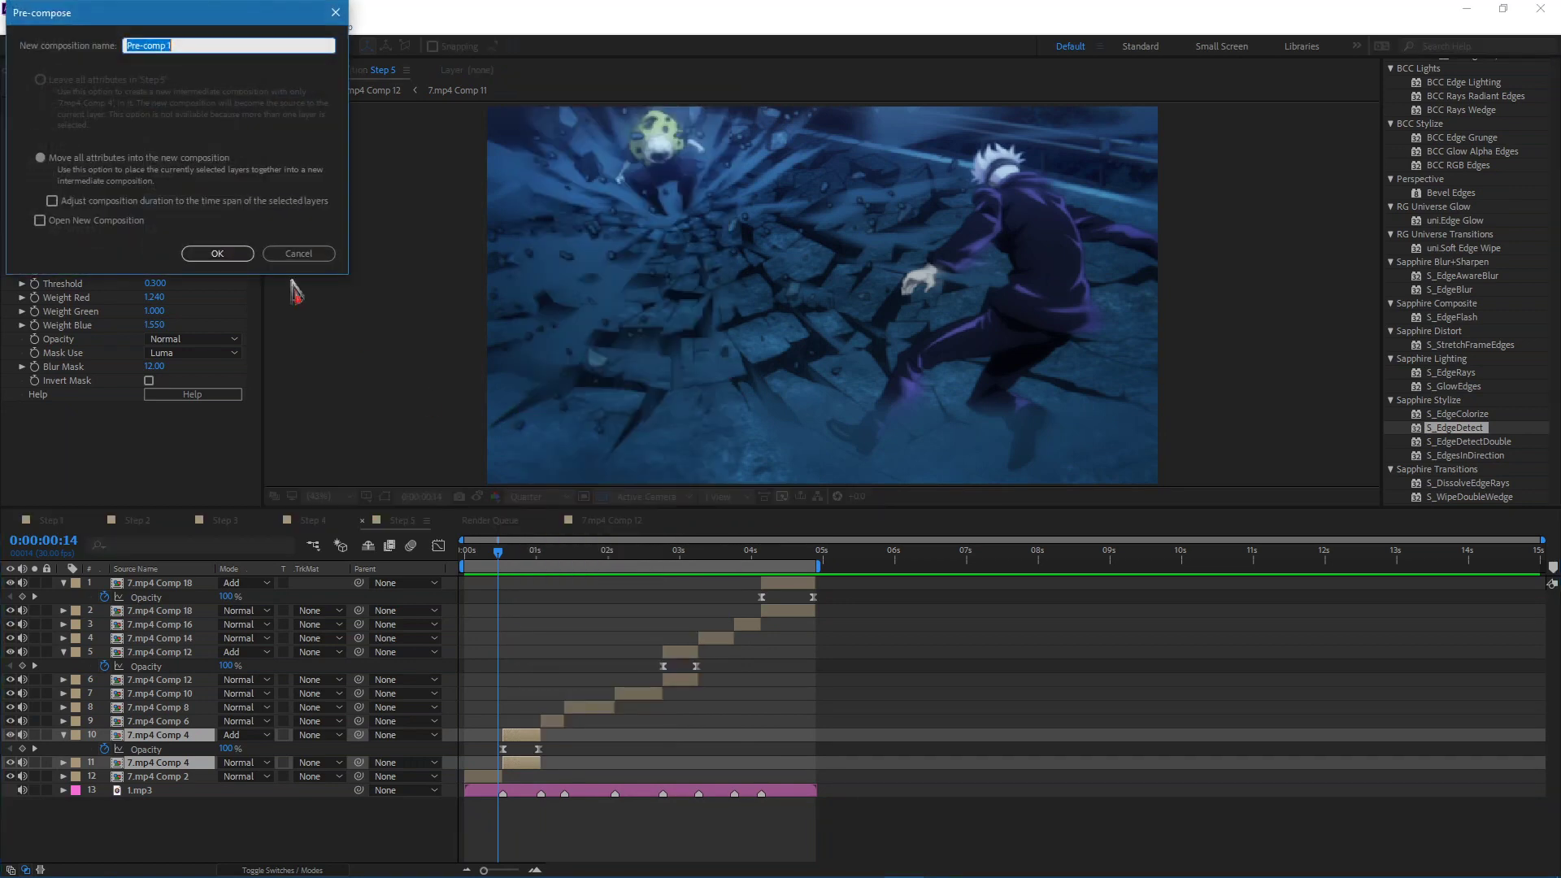
pyautogui.click(63, 202)
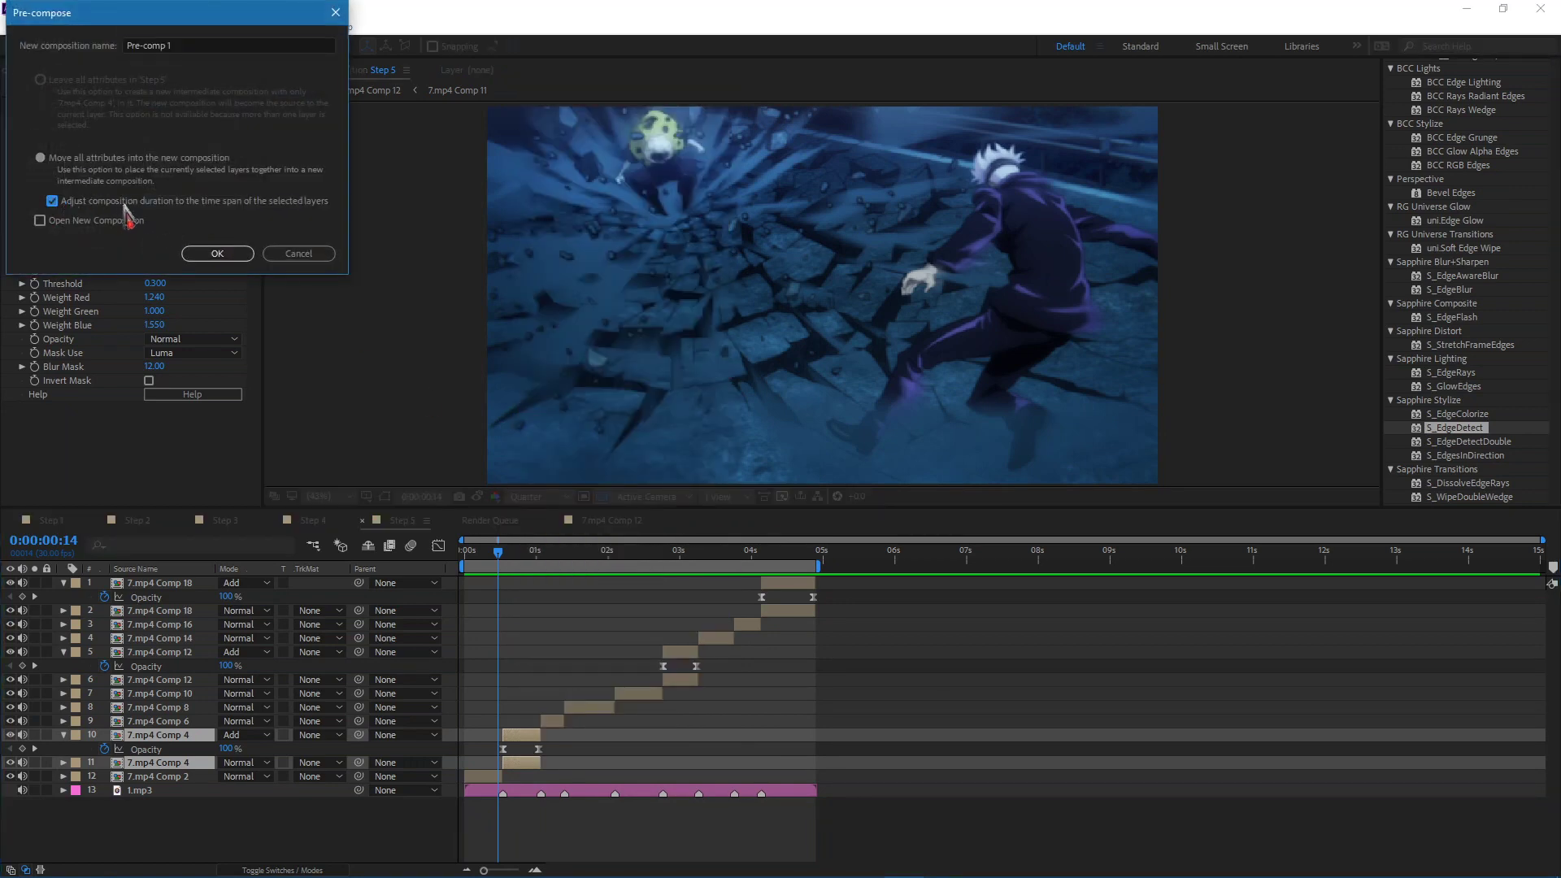
pyautogui.click(221, 252)
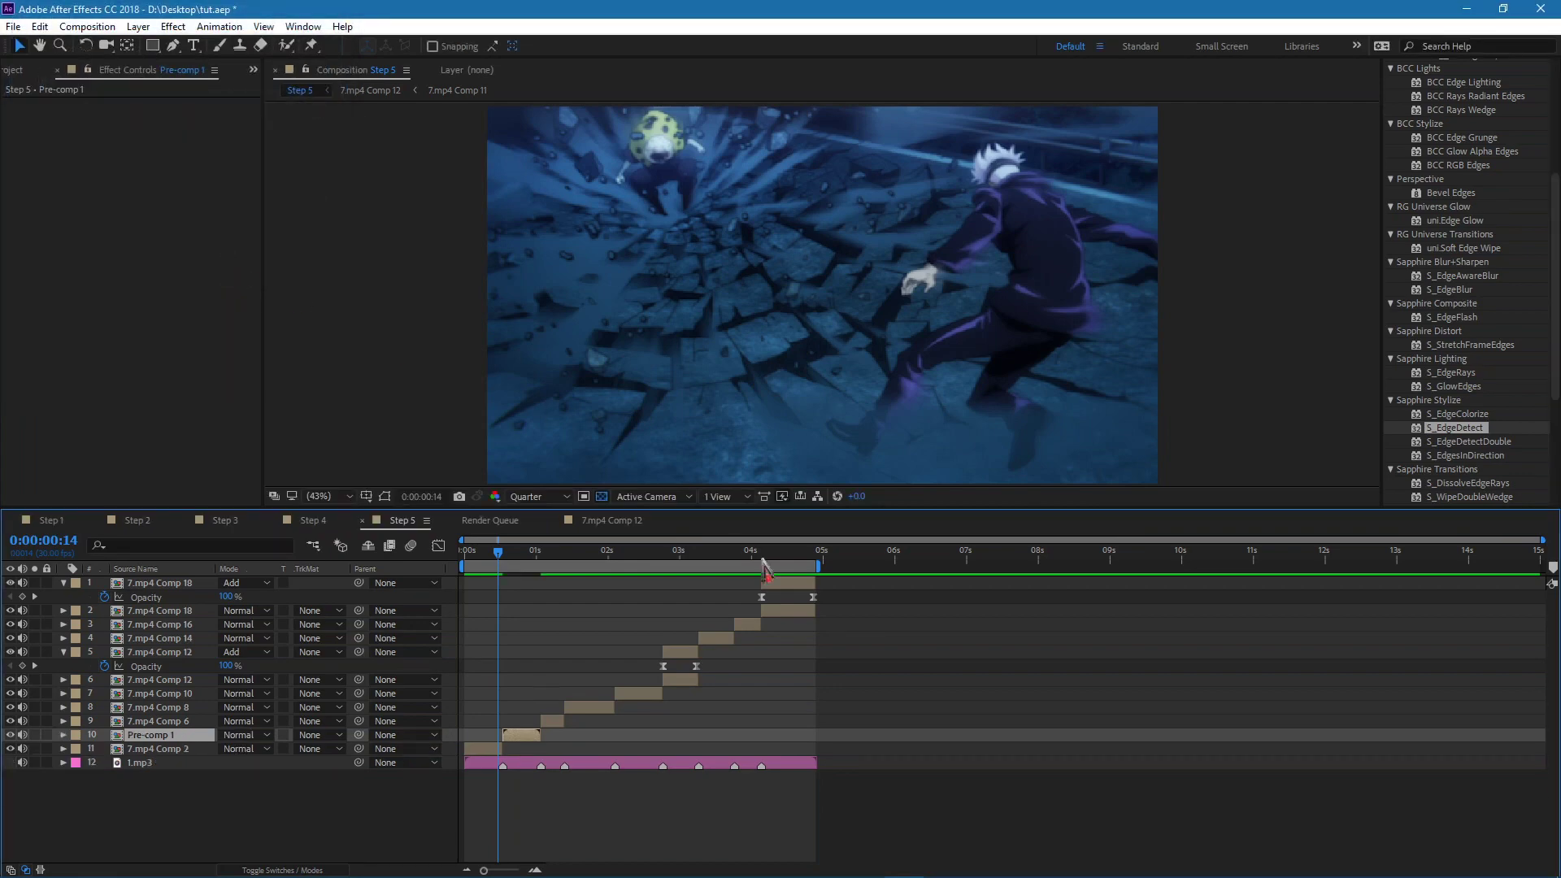
# Pre-compose both 7.mp4 Comp 18 layers together, with the duration adjusted to their time span.
pyautogui.click(794, 587)
pyautogui.rightClick(789, 610)
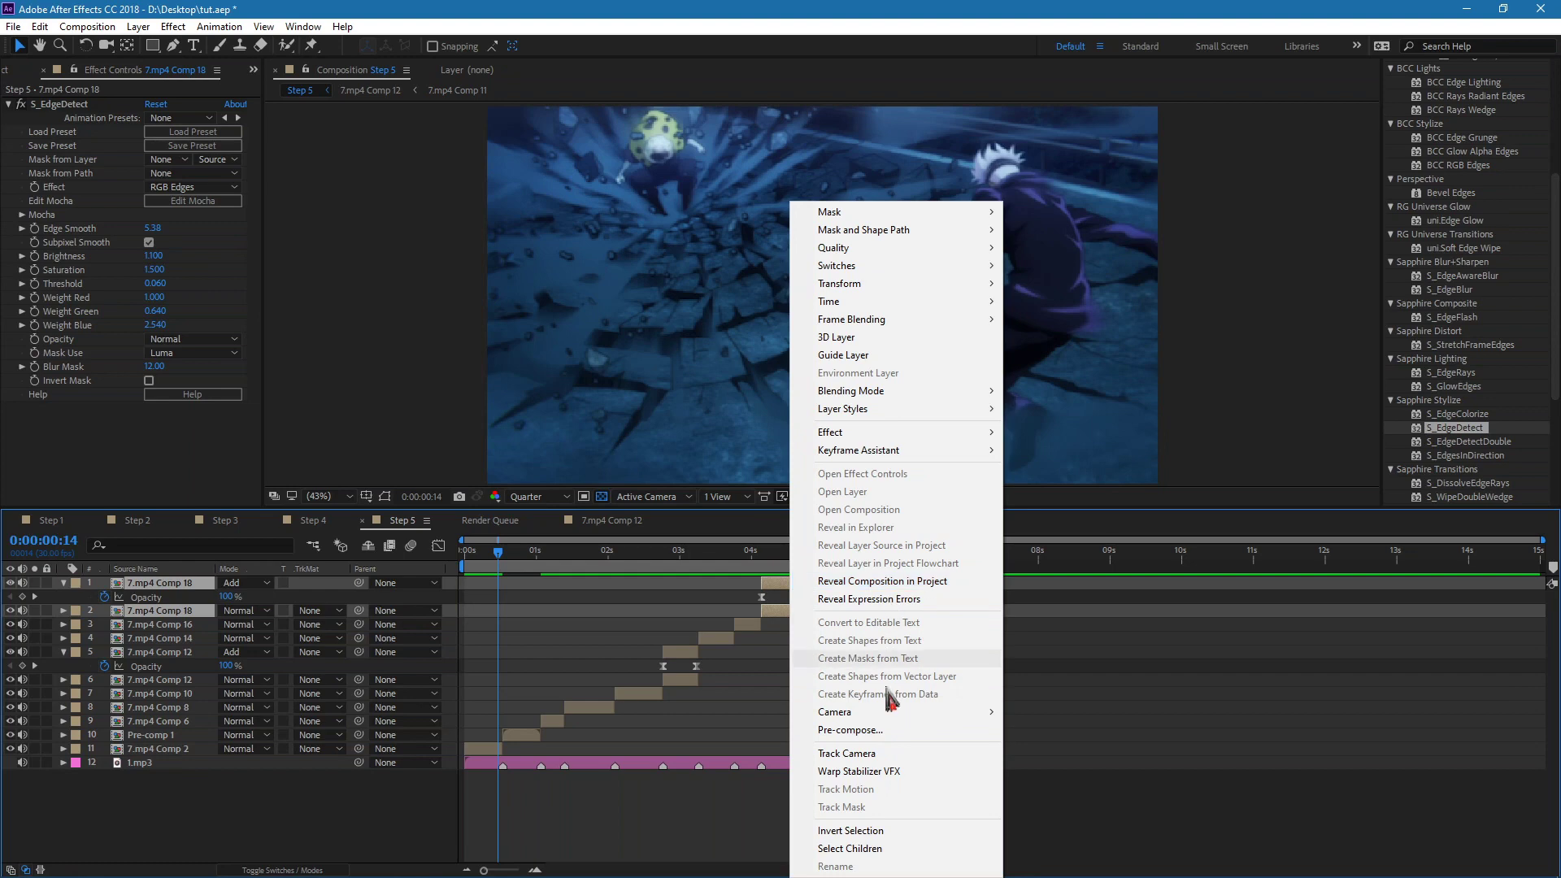
pyautogui.click(850, 730)
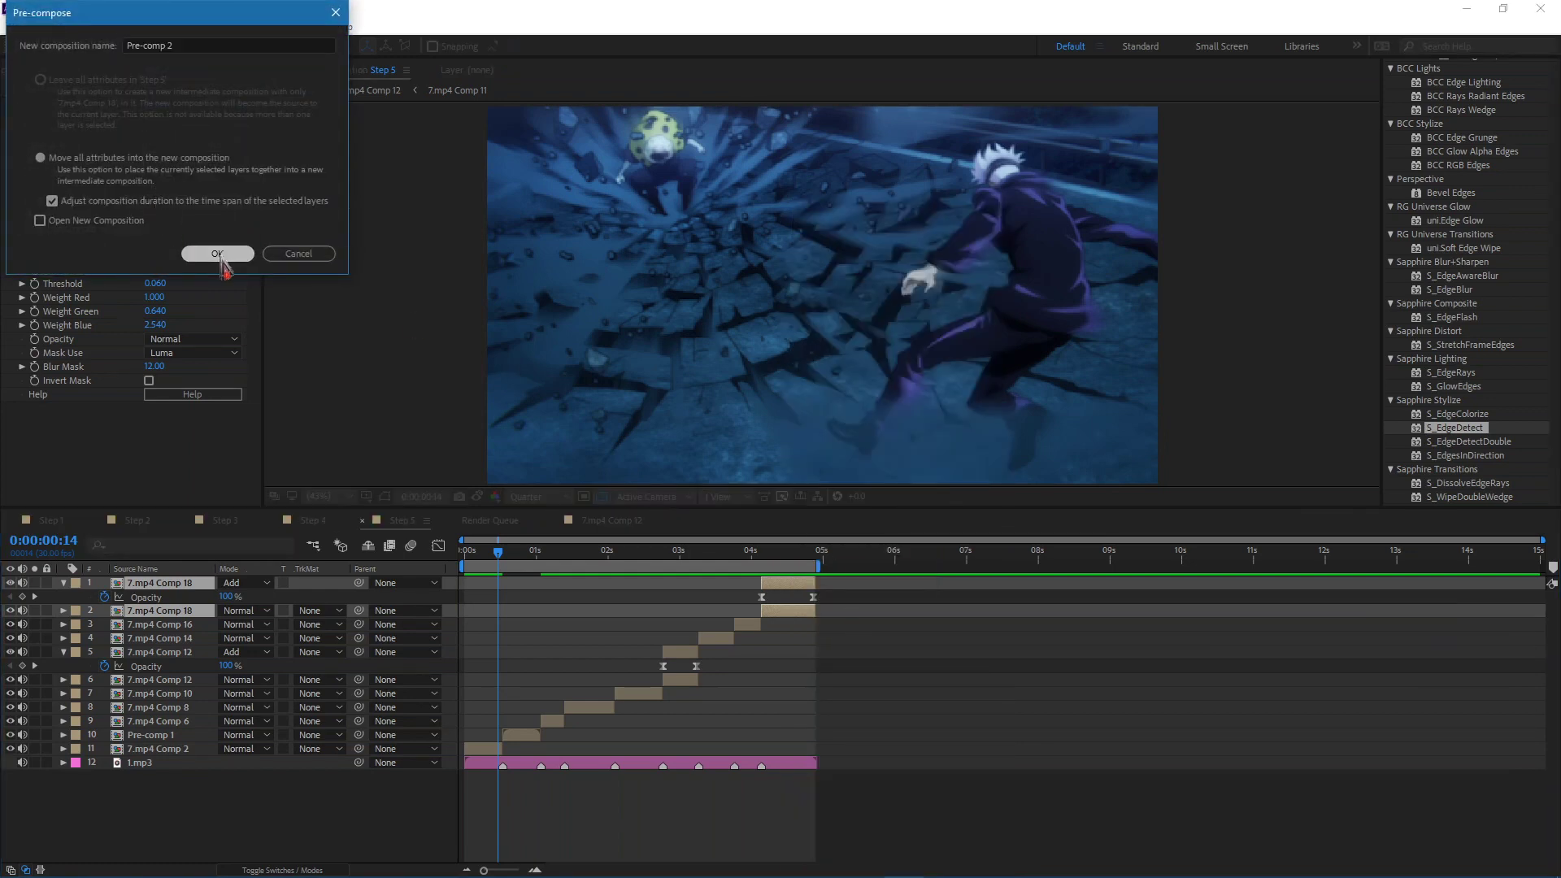
pyautogui.click(217, 254)
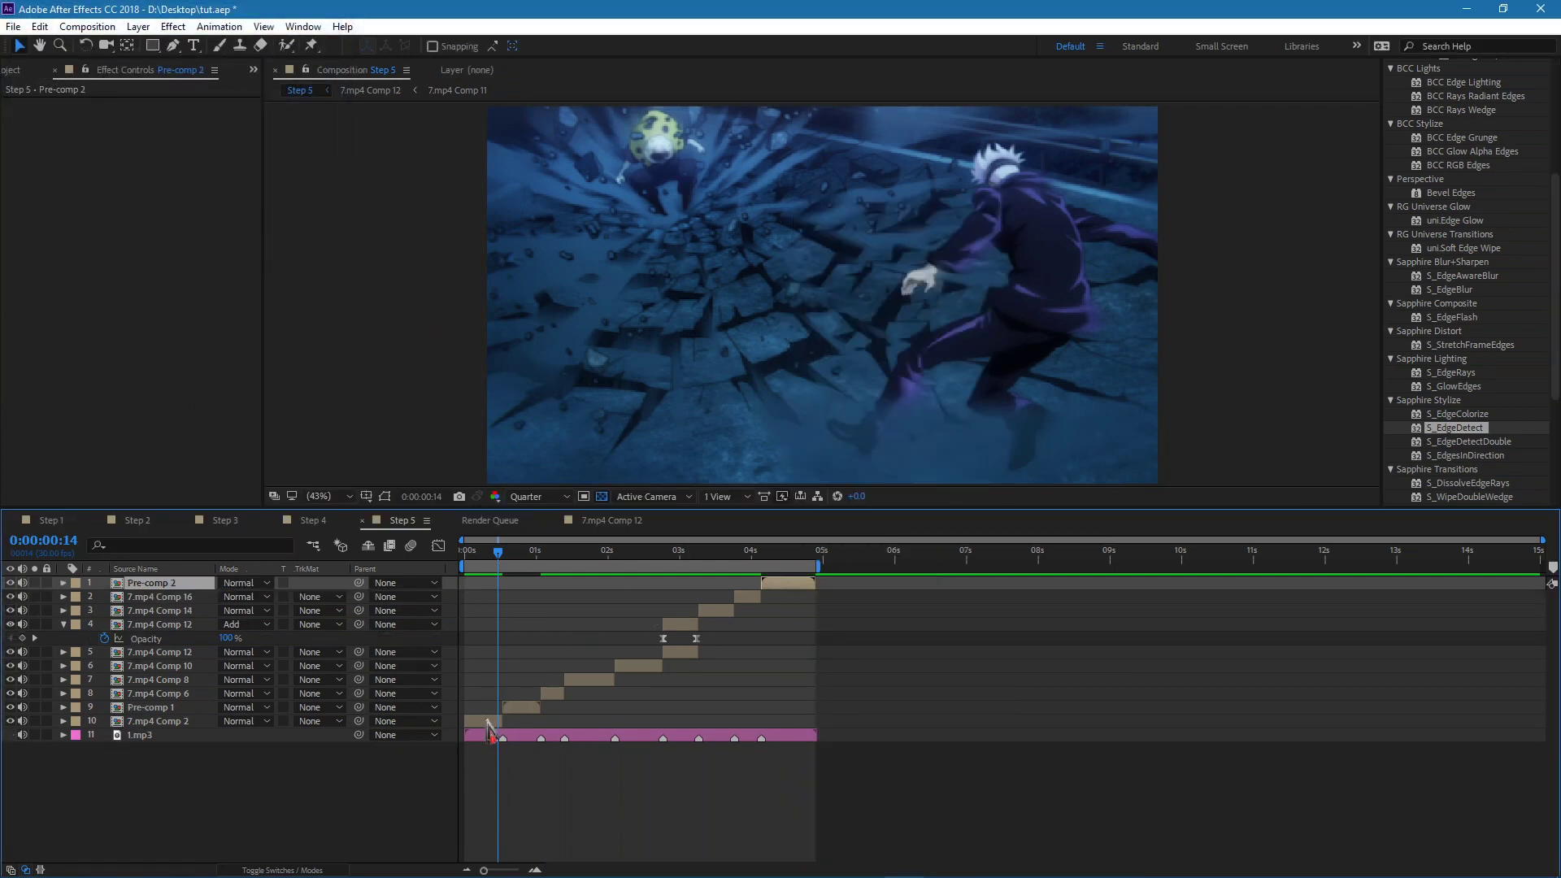
# Find the Twitch user preset and apply it to 7.mp4 Comp 2 at 0:00:00:00.
pyautogui.click(488, 721)
pyautogui.press('Home')
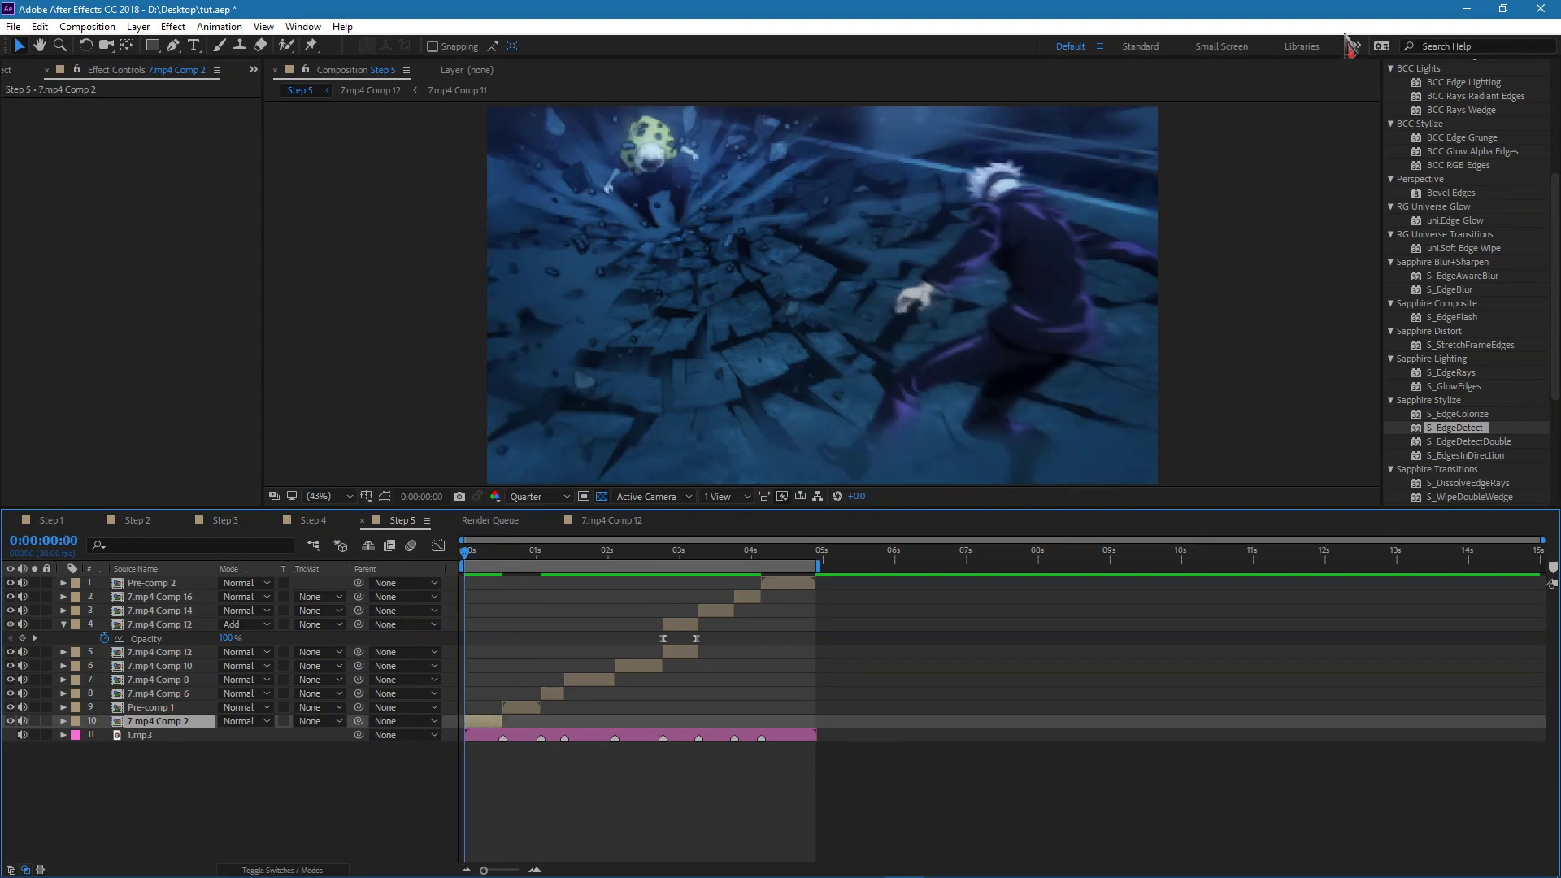
pyautogui.scroll(3, 1406, 236)
pyautogui.click(1422, 164)
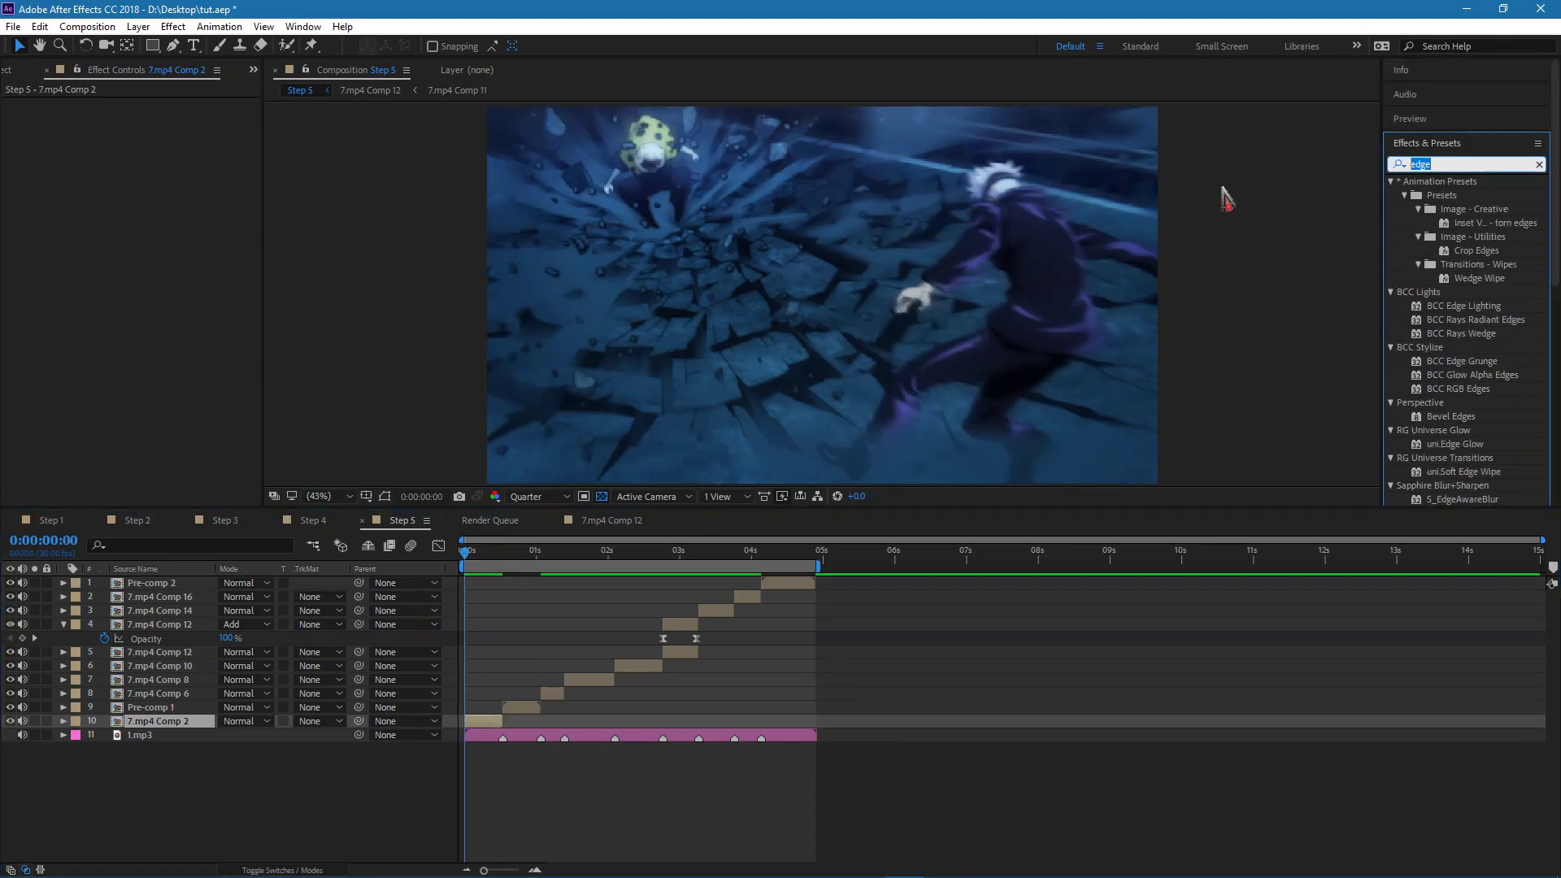
pyautogui.write('twitch')
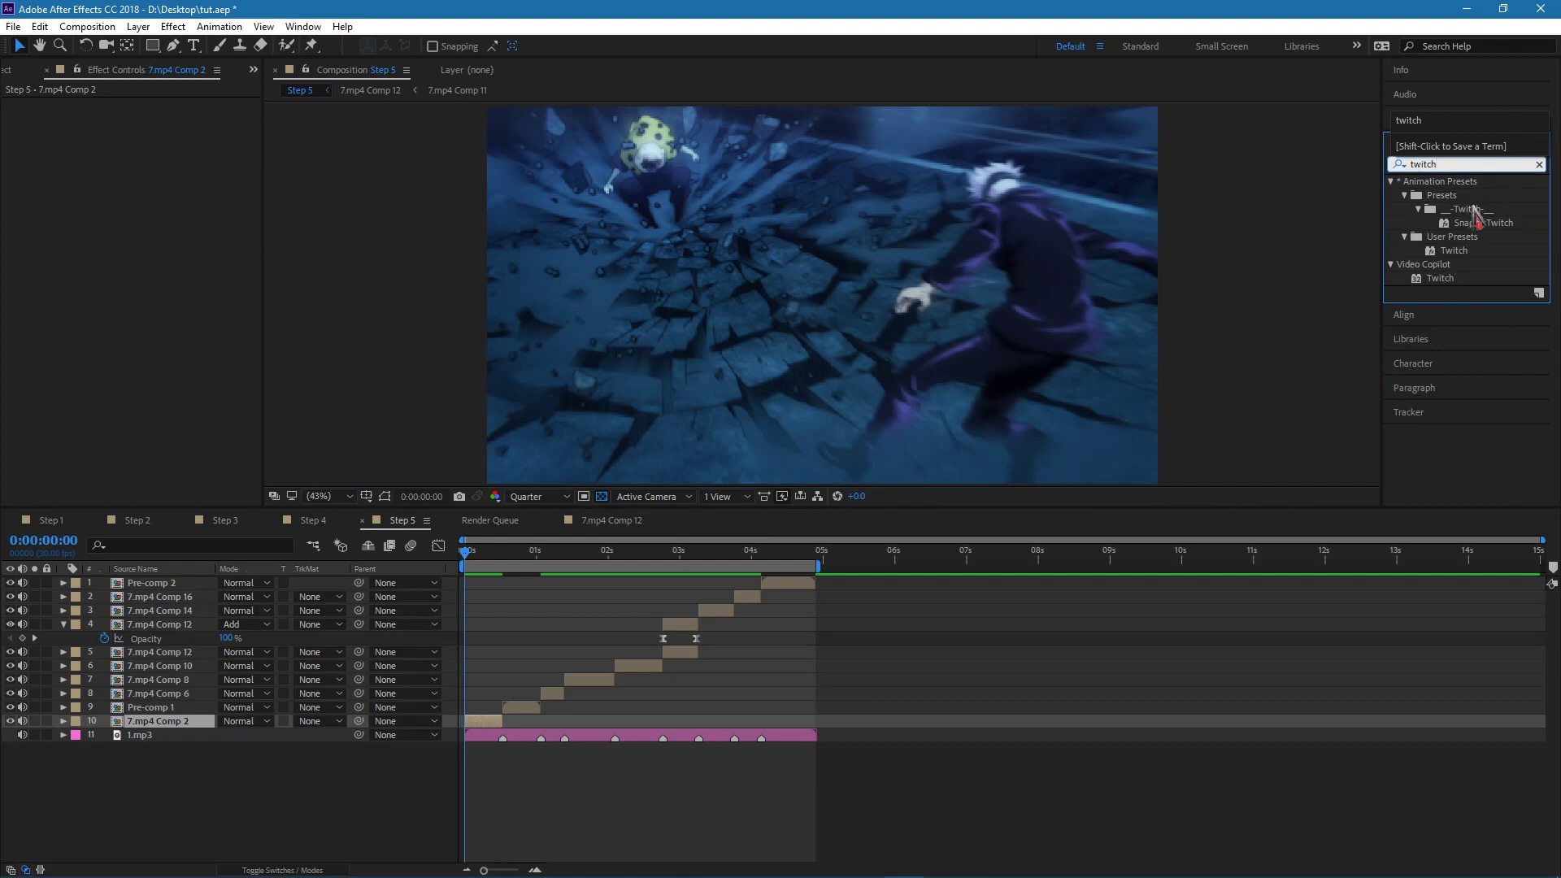
pyautogui.click(1451, 251)
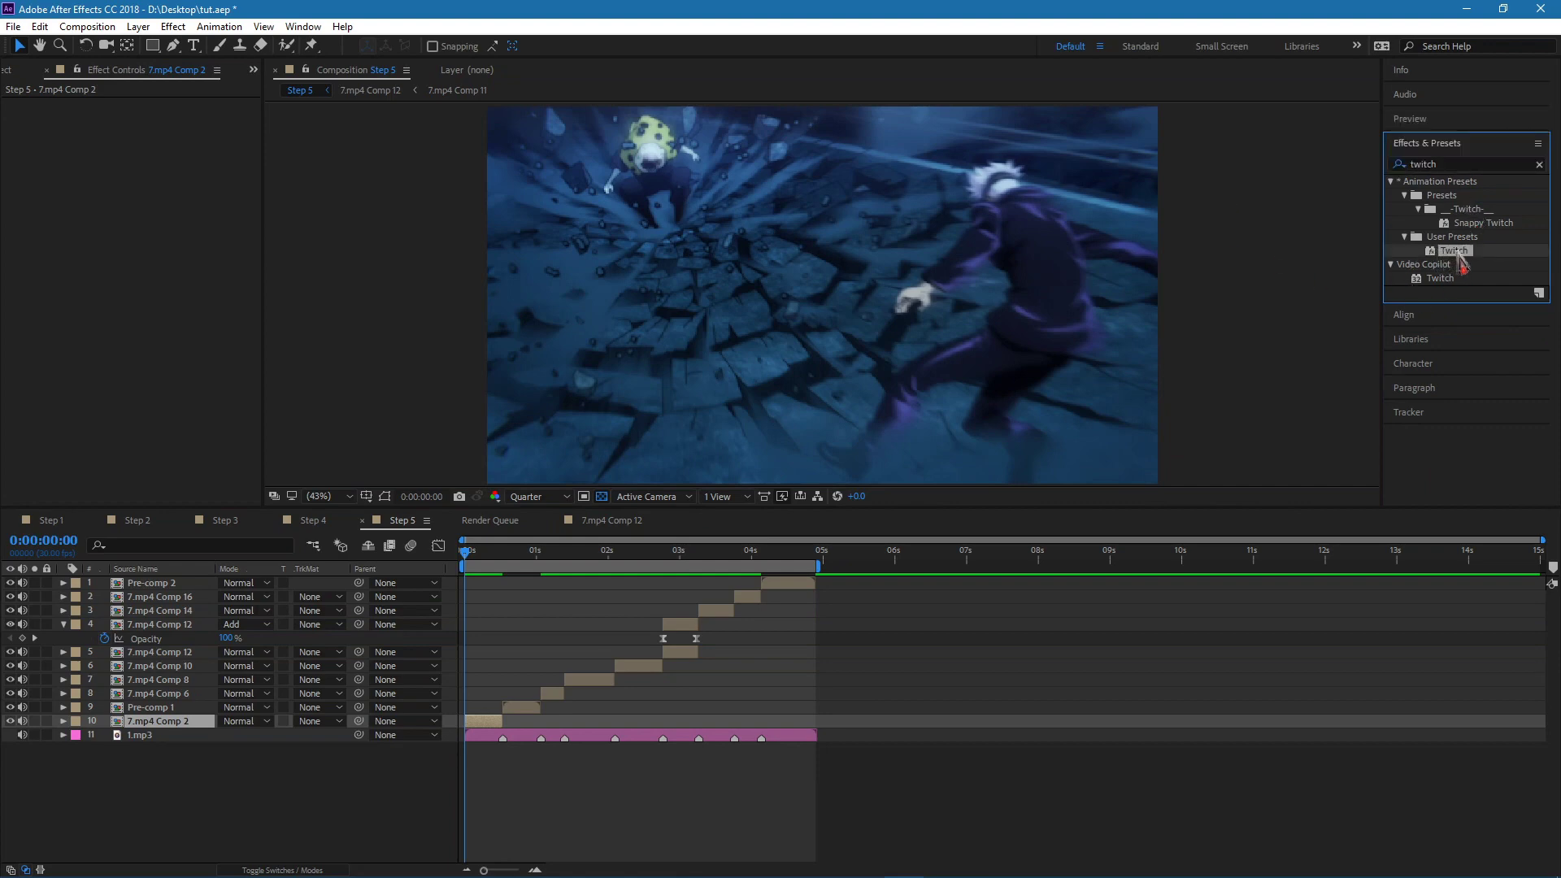
pyautogui.moveTo(1459, 259); pyautogui.dragTo(493, 726)
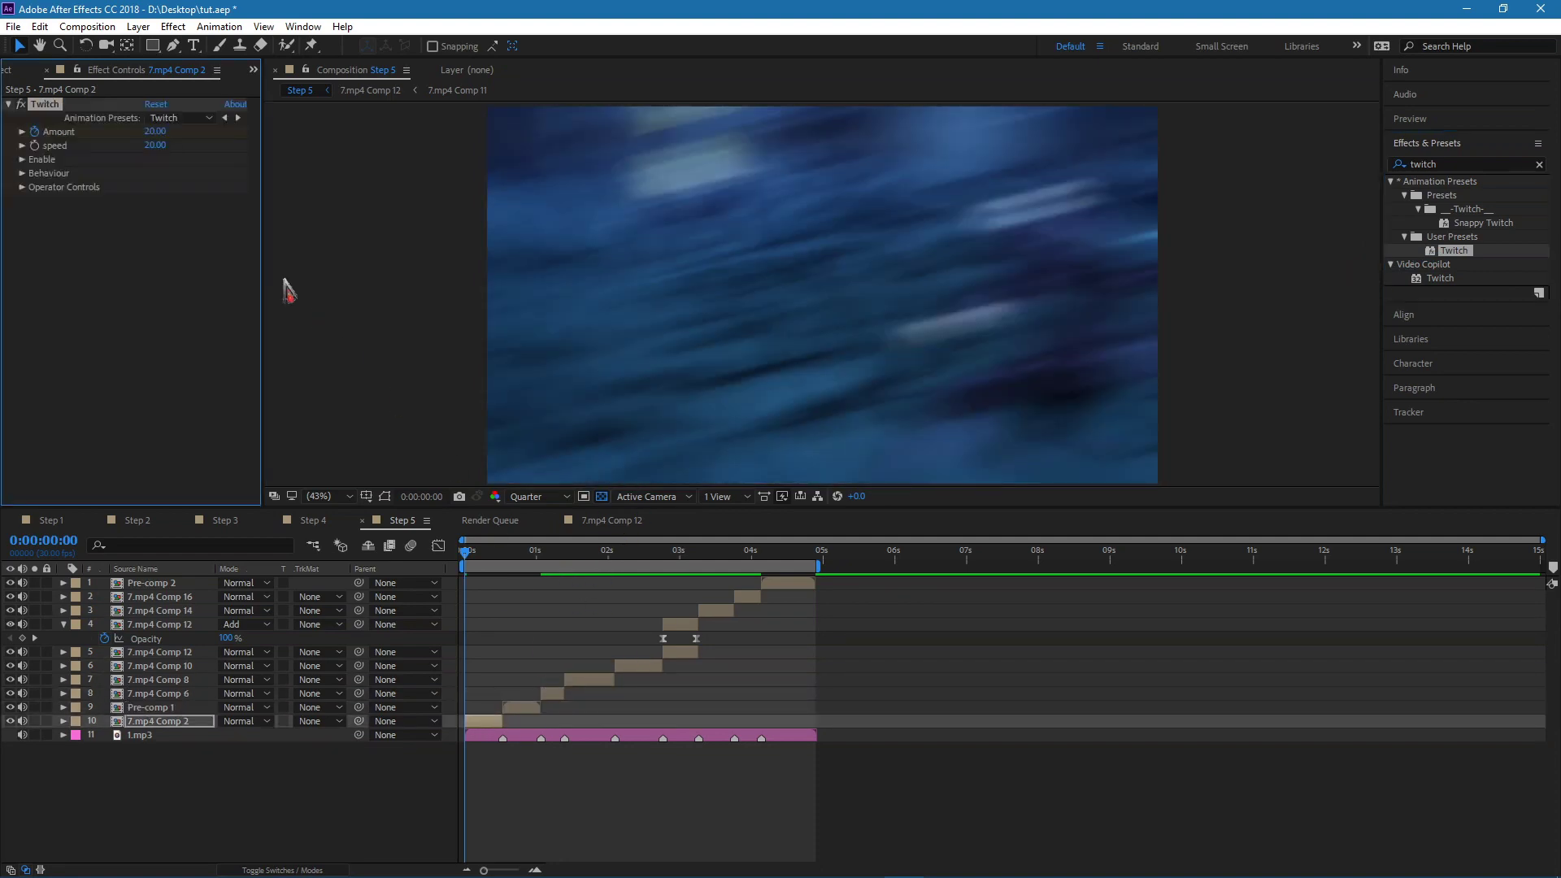
# Expand the Twitch effect's Amount, Enable, Behaviour and Operator Controls settings on 7.mp4 Comp 2 to examine them.
pyautogui.click(22, 132)
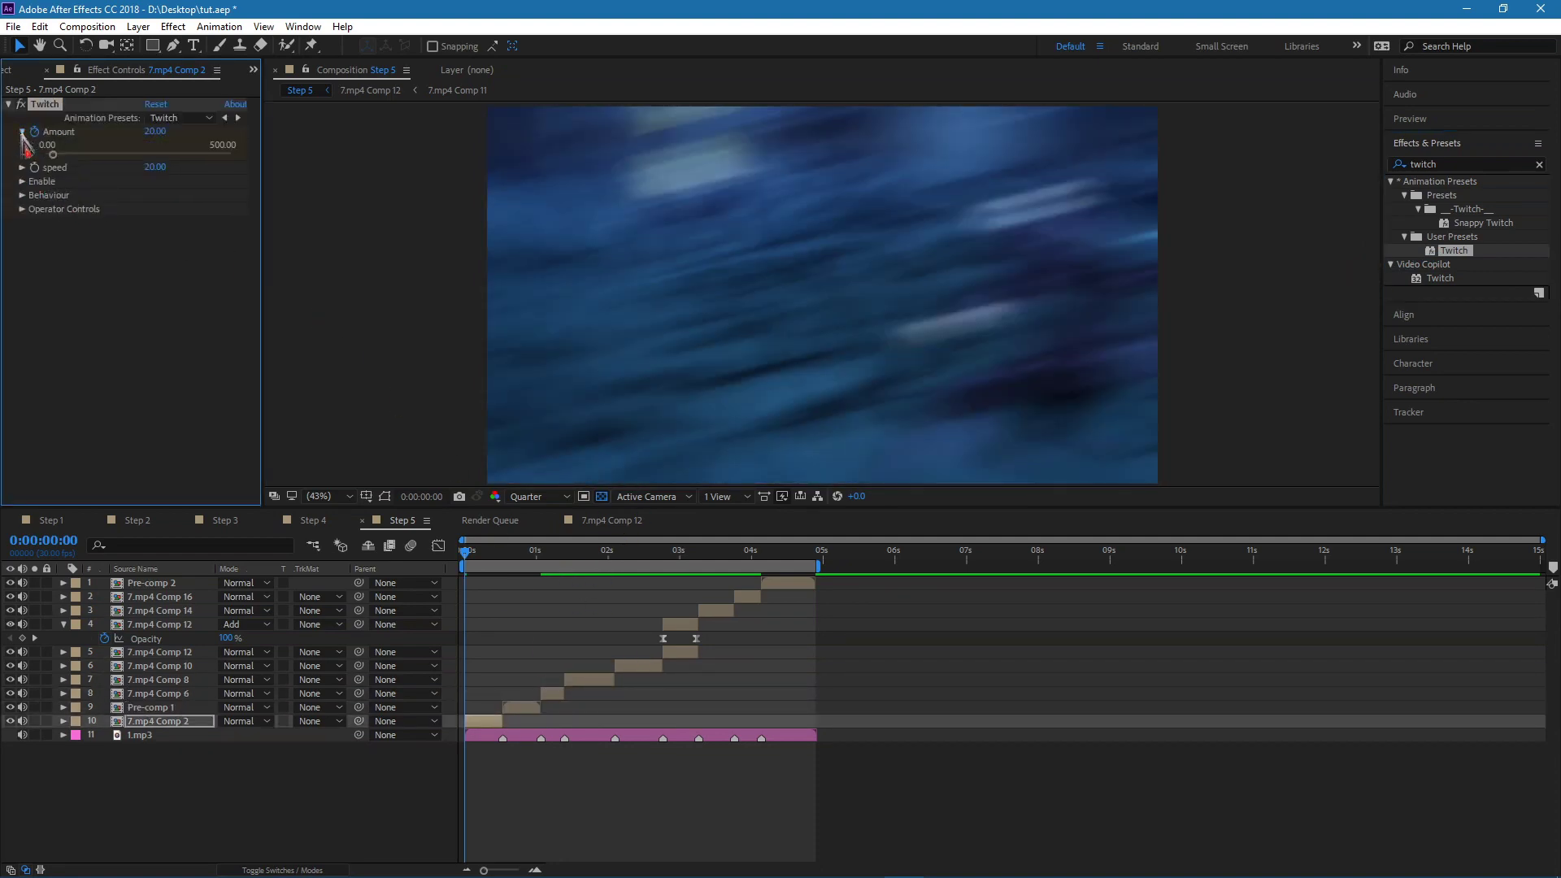
pyautogui.click(21, 181)
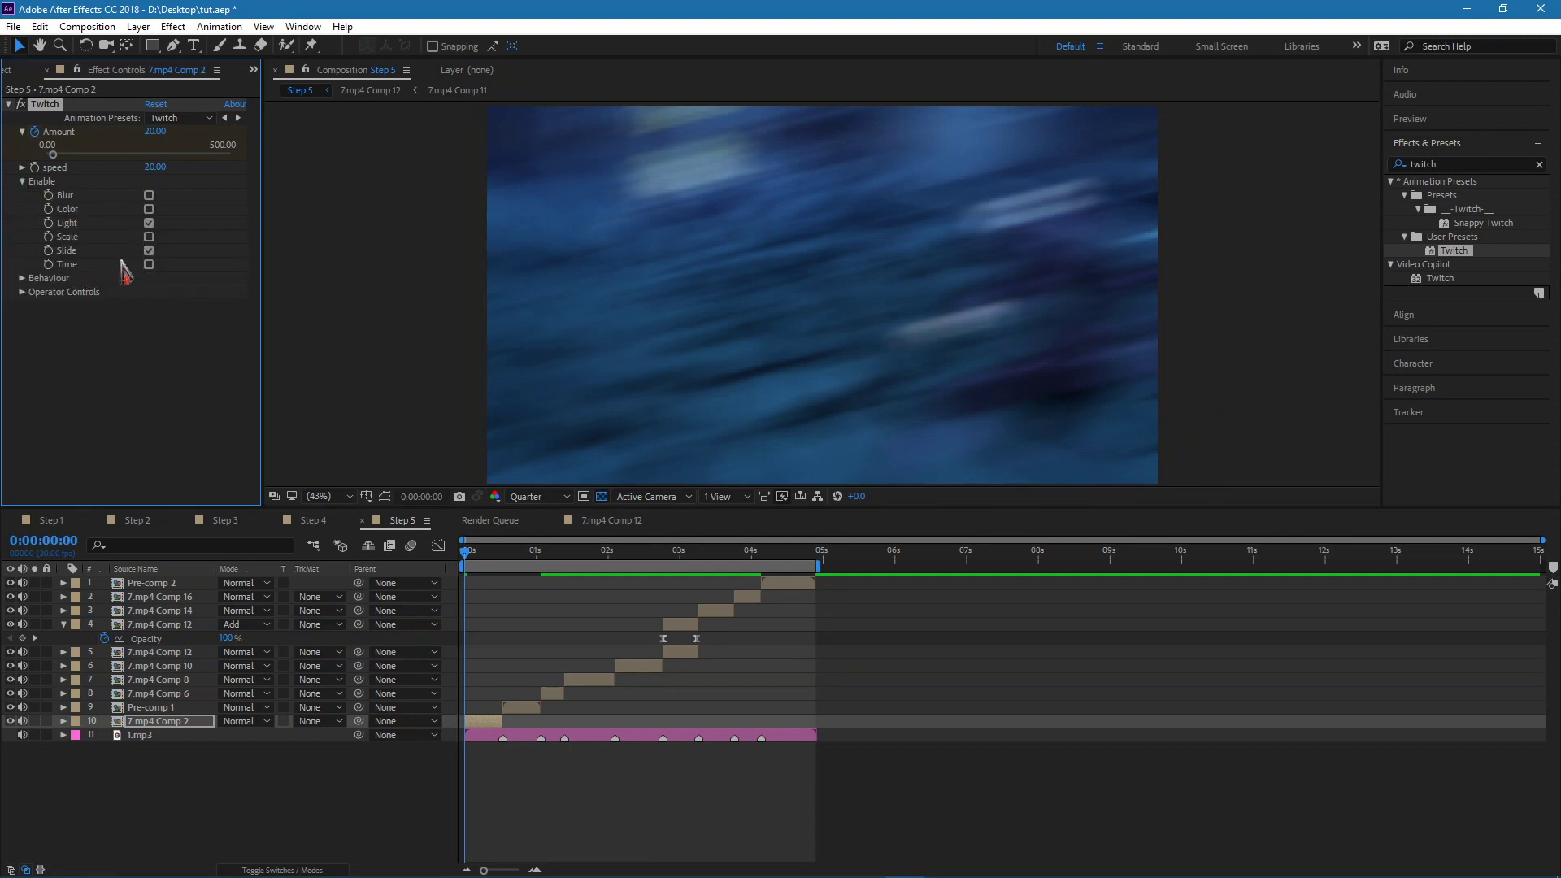
pyautogui.click(23, 279)
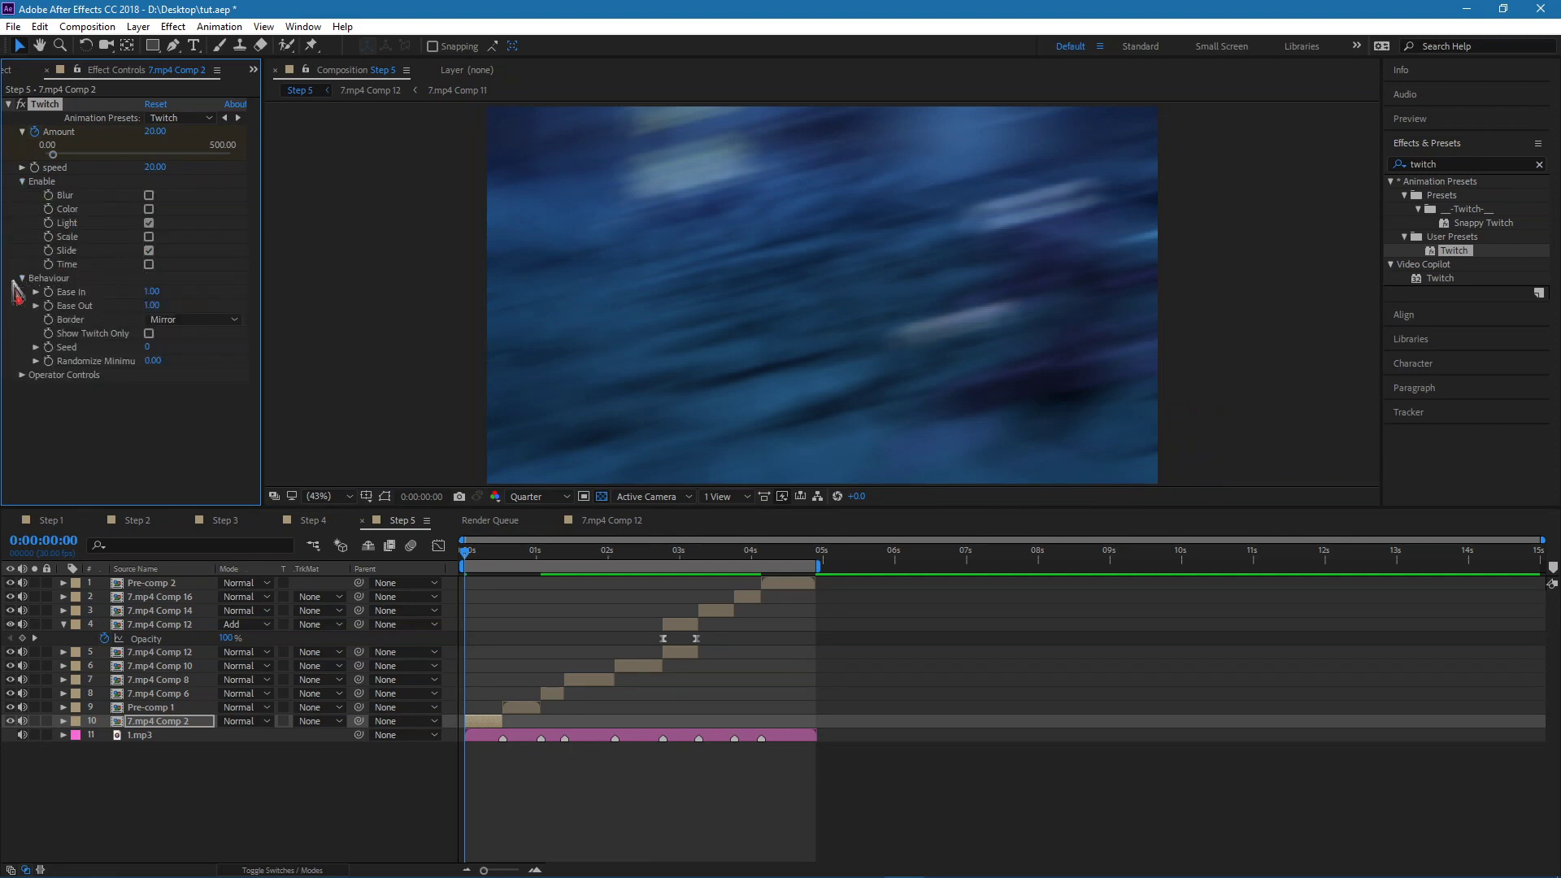
pyautogui.click(23, 376)
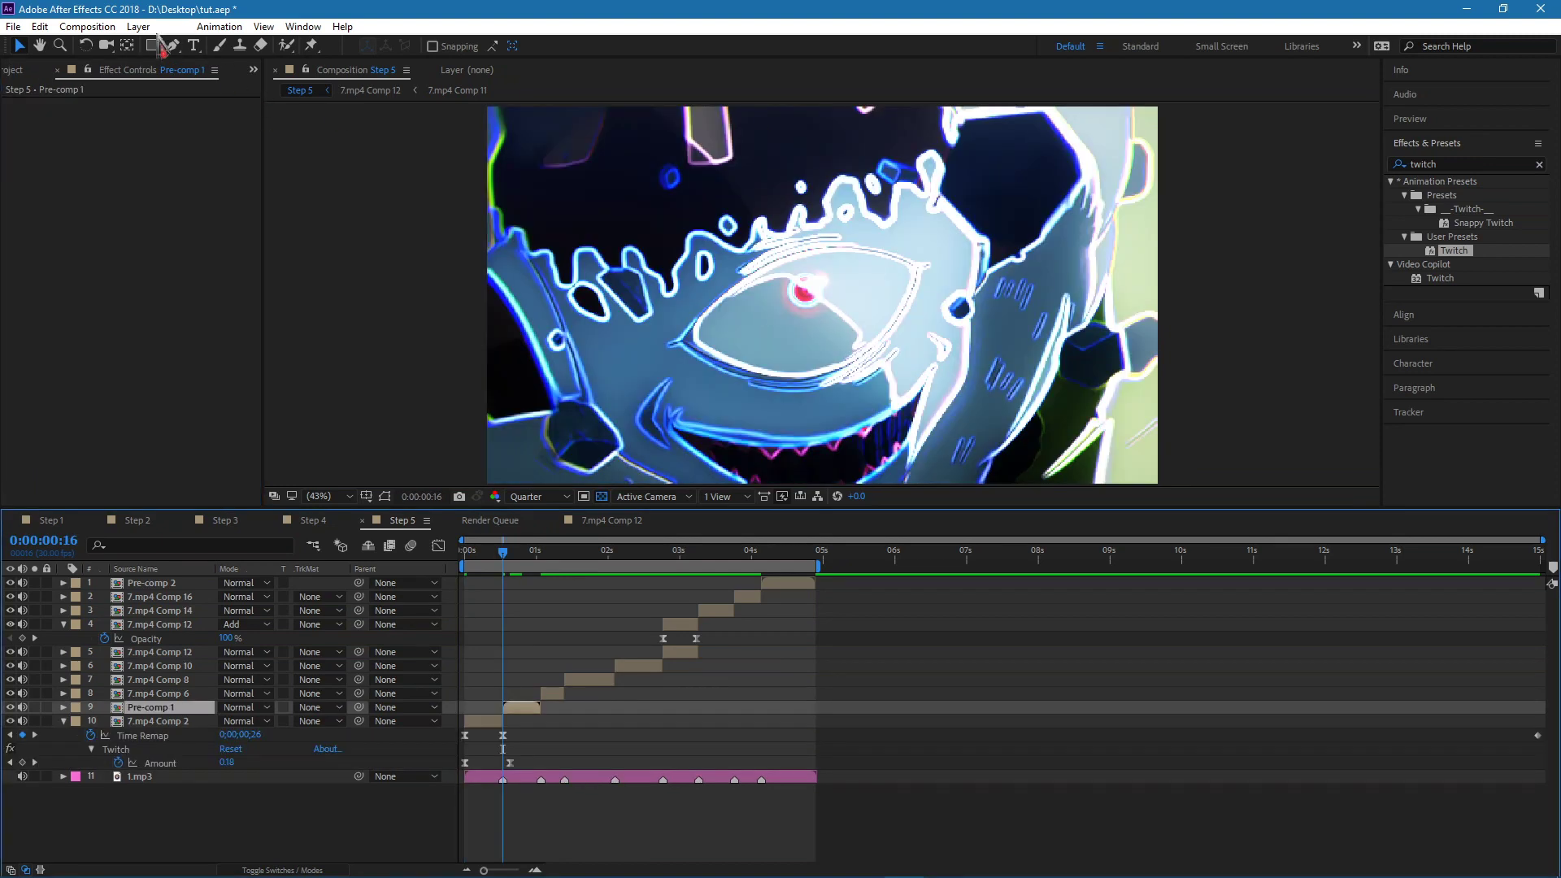
# Apply the saved Twitch.ffx animation preset to Pre-comp 1 at its start, 0:00:00:16.
pyautogui.click(220, 26)
pyautogui.click(306, 68)
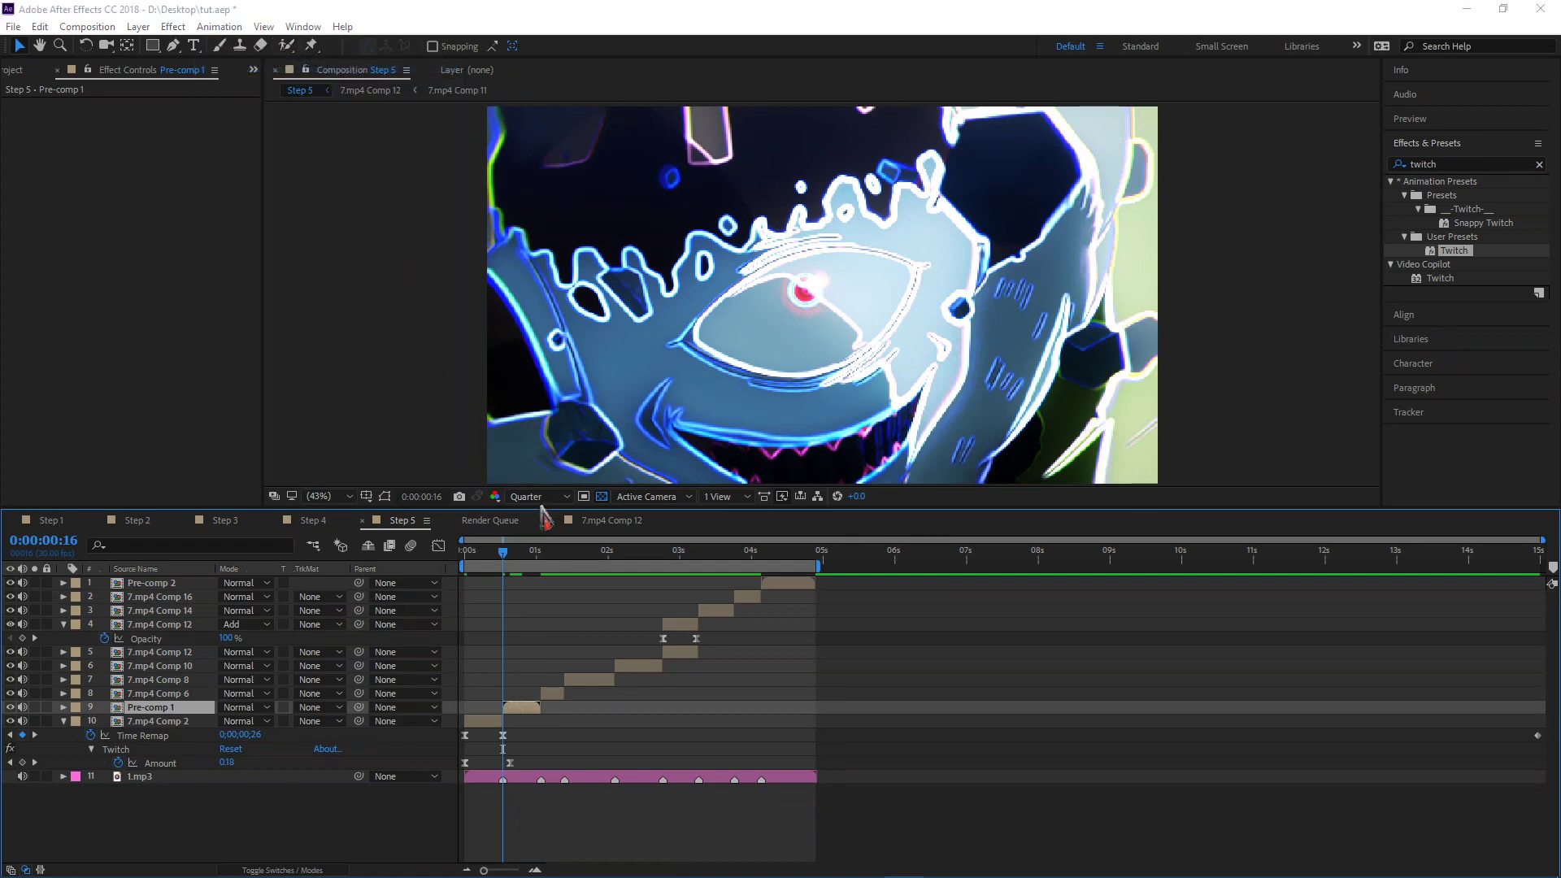
pyautogui.scroll(-2, 858, 561)
pyautogui.click(849, 524)
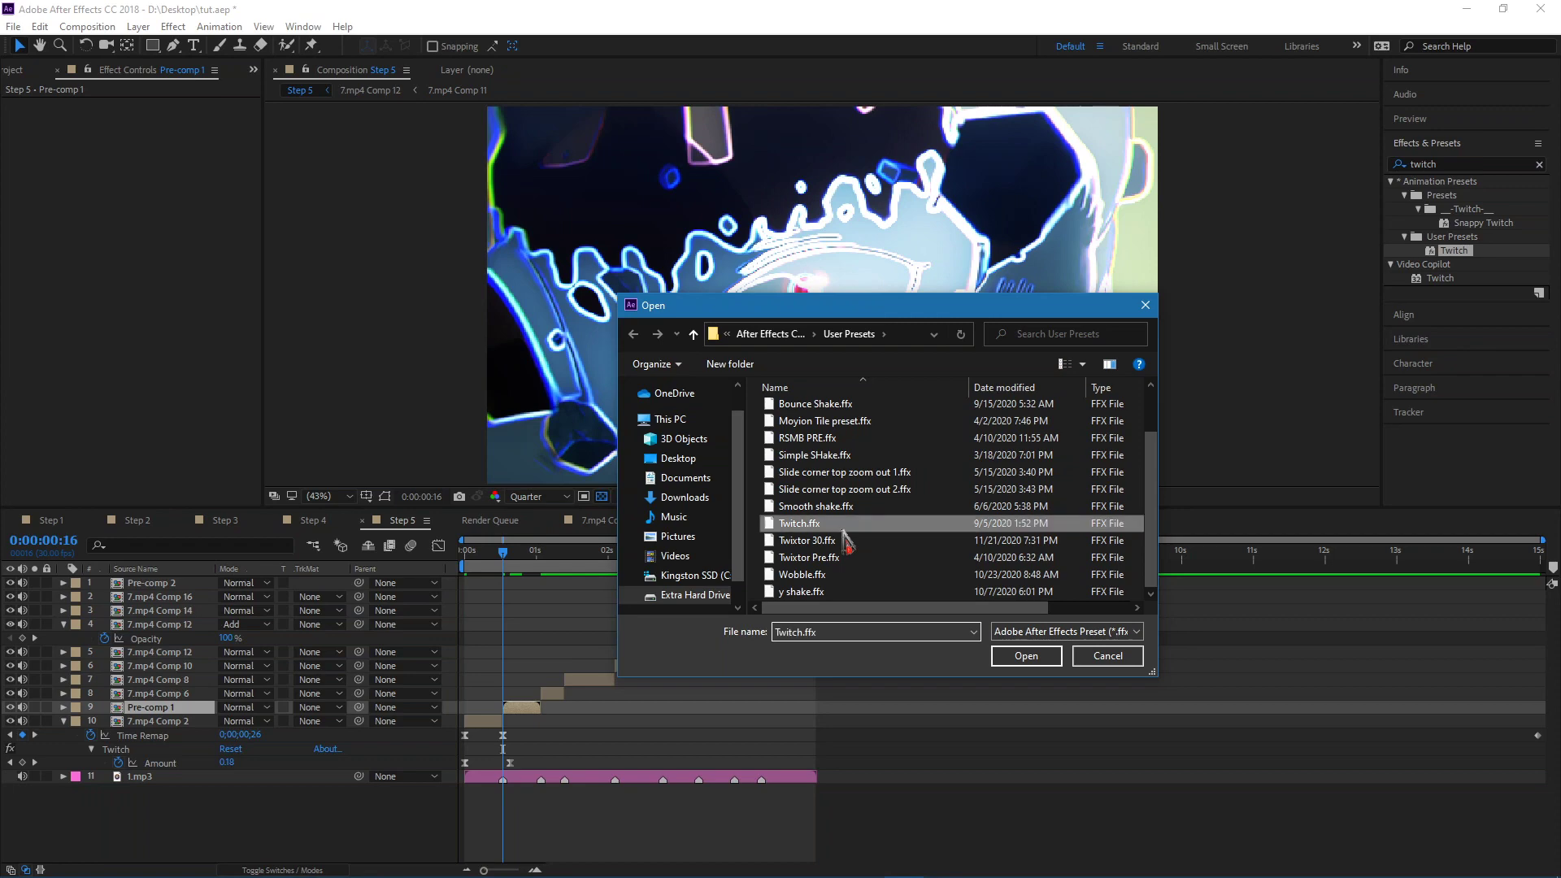
pyautogui.click(1025, 656)
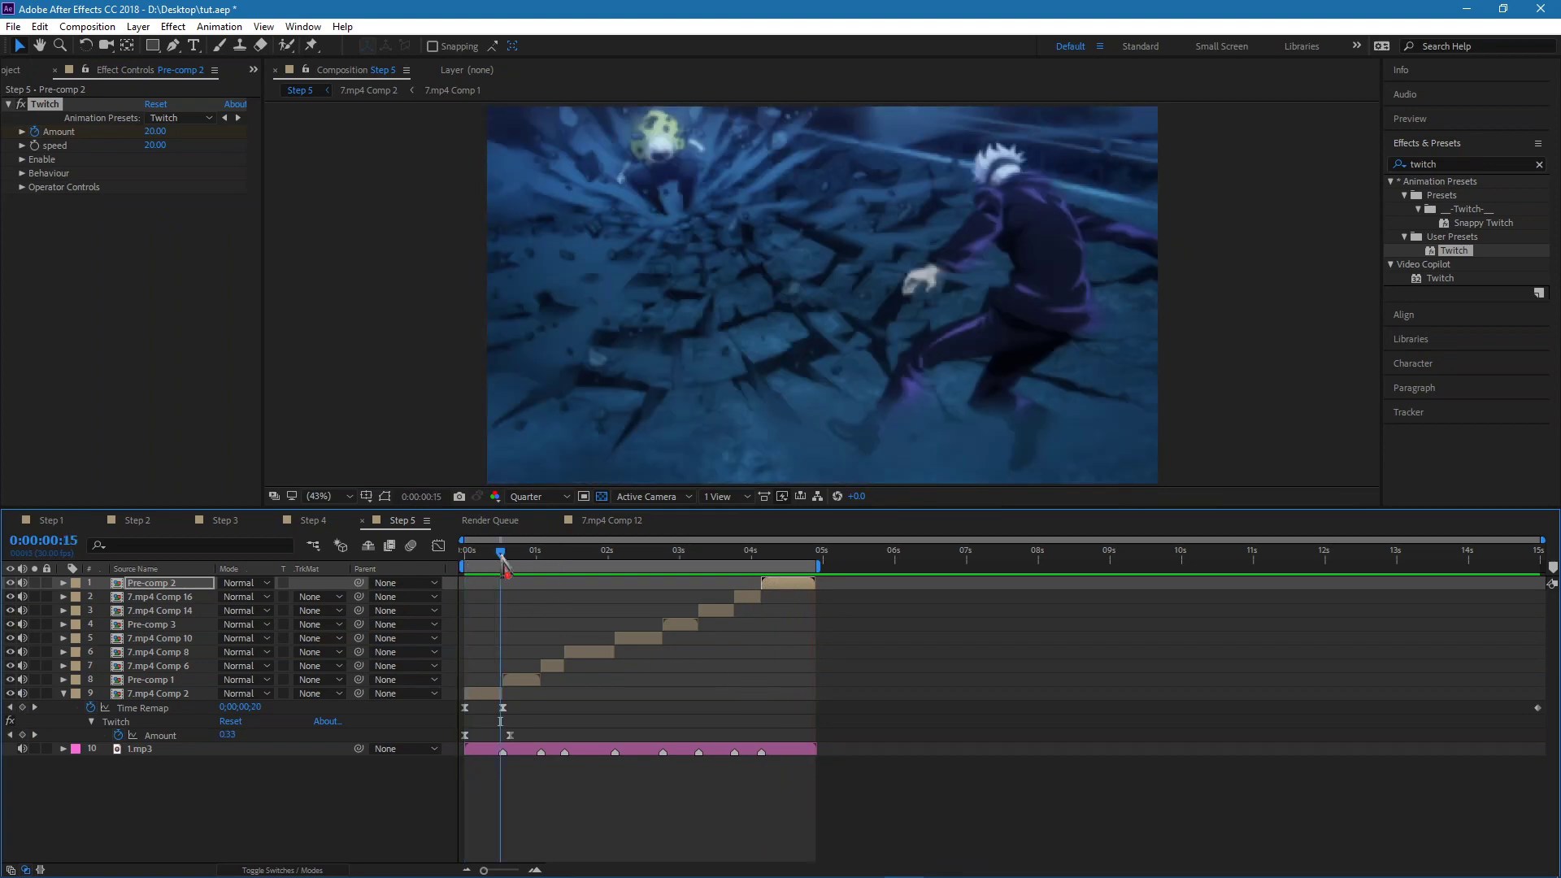
# Check the Twitch effects by scrubbing across the Step 5 timeline and previewing the edit from near its start.
pyautogui.click(536, 554)
pyautogui.moveTo(611, 560); pyautogui.dragTo(754, 561)
pyautogui.click(781, 556)
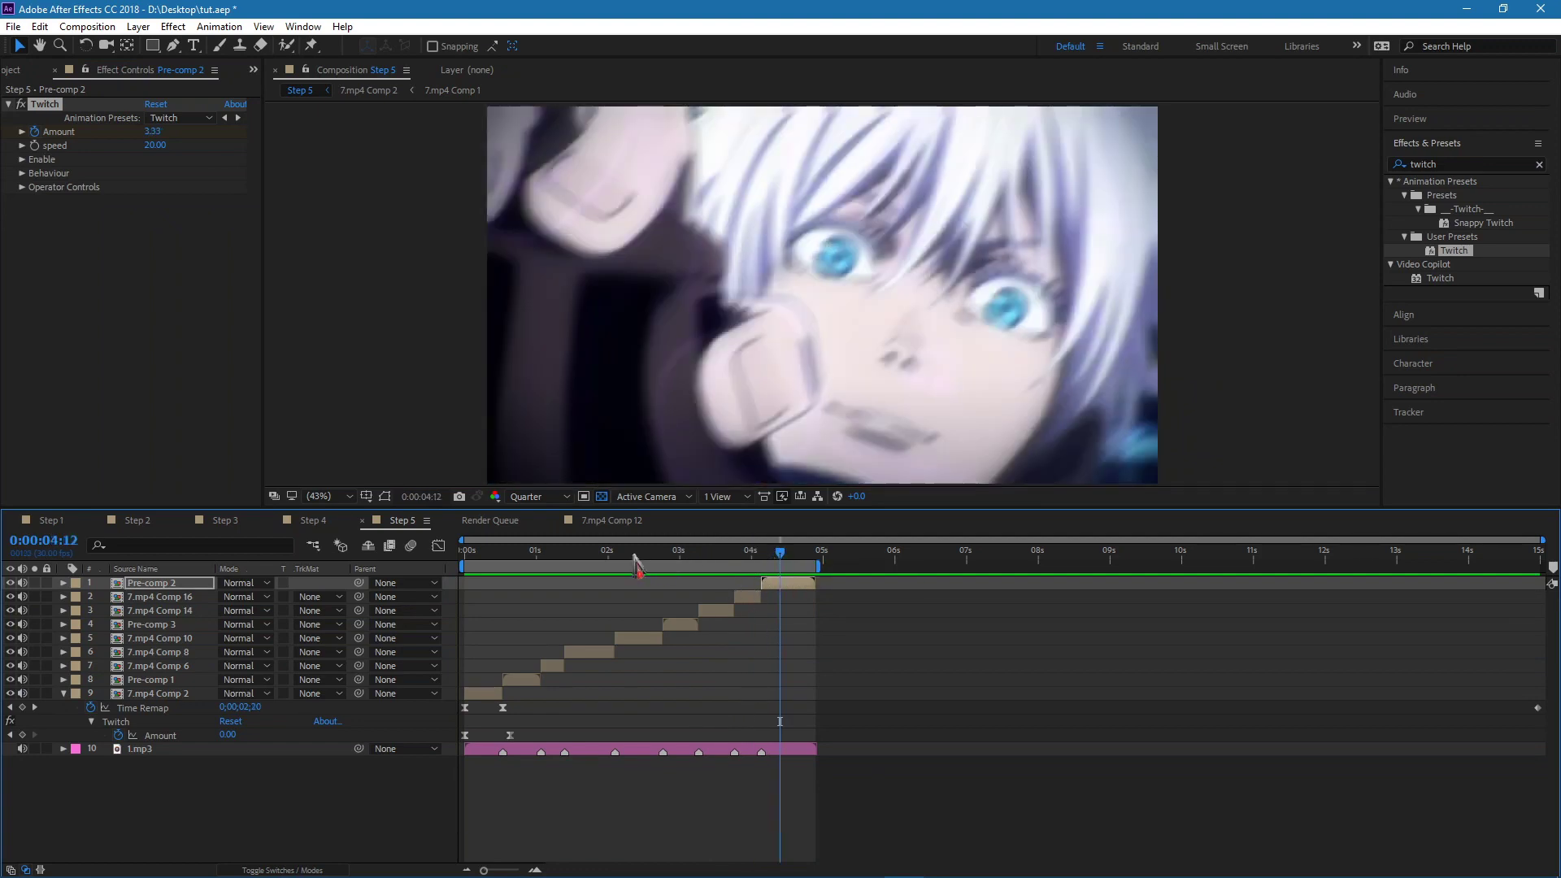
pyautogui.click(470, 559)
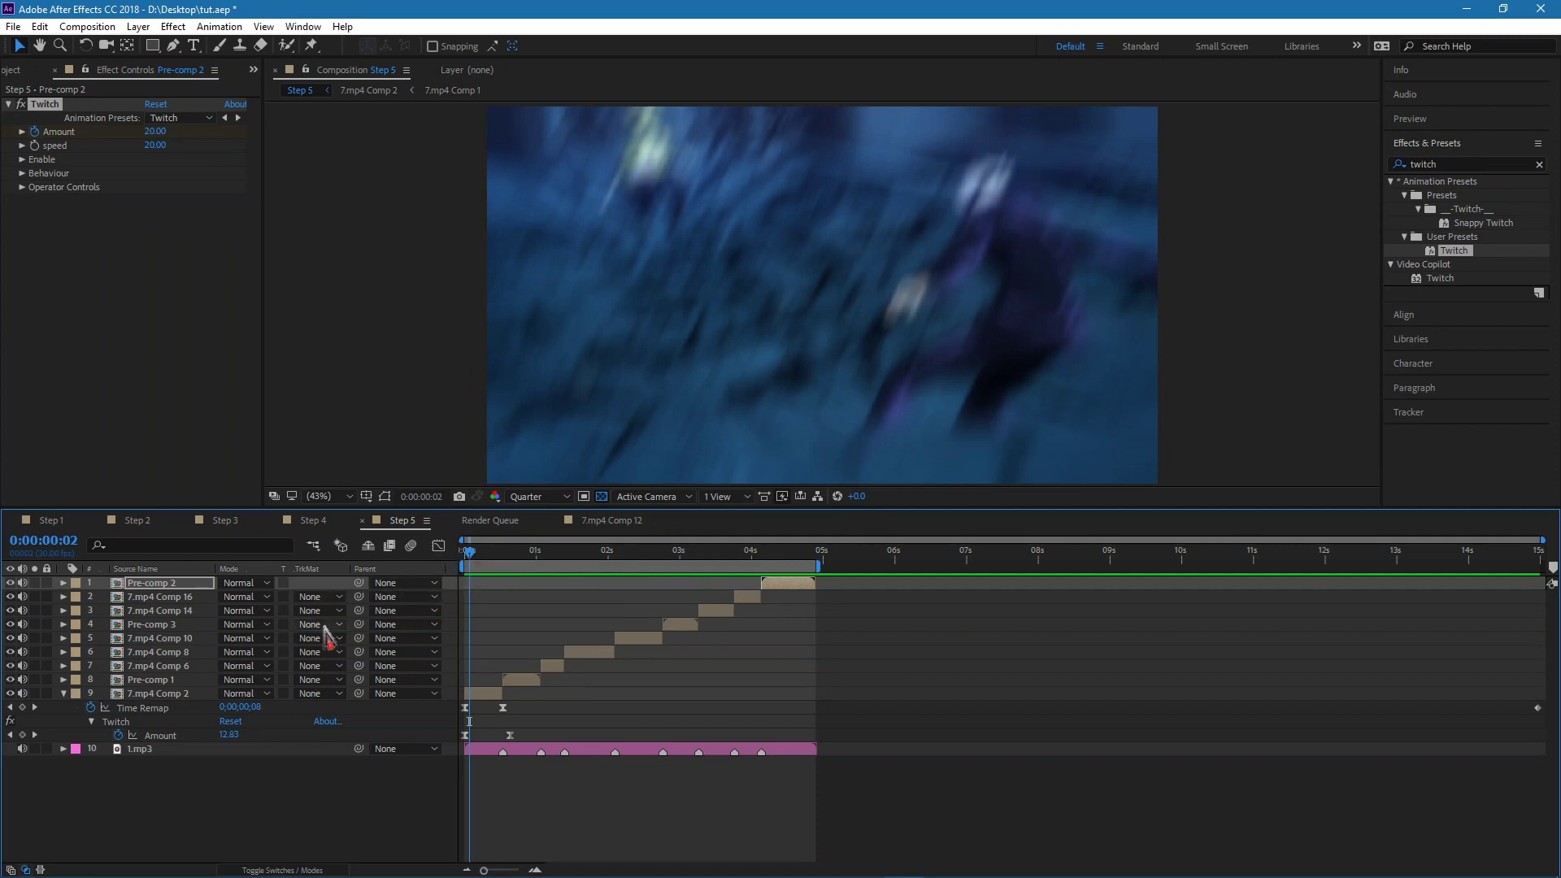
pyautogui.press('space')
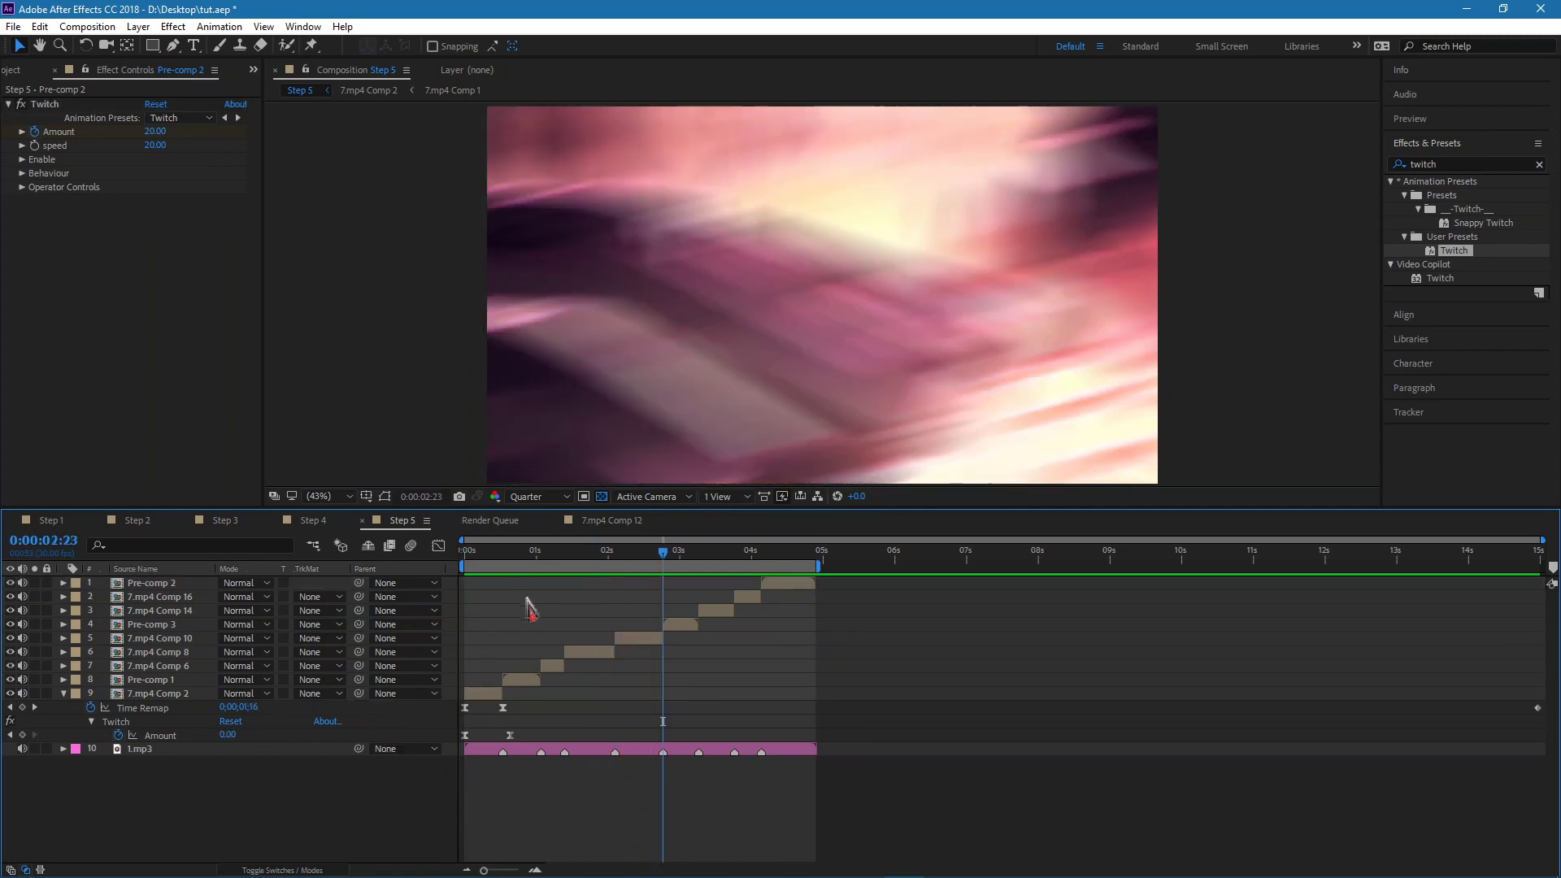
pyautogui.click(468, 559)
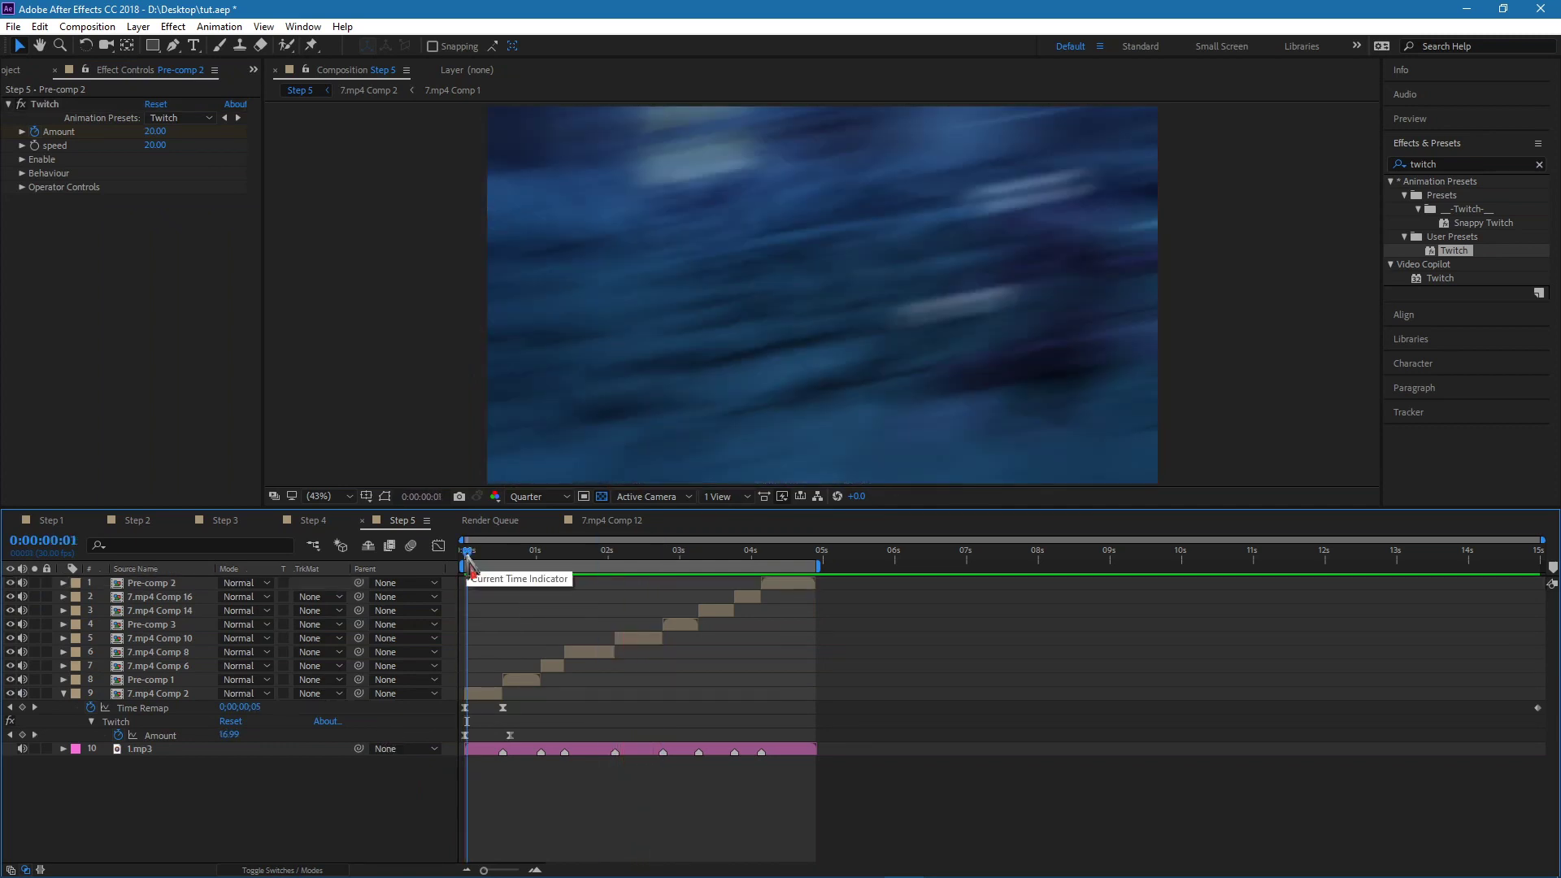